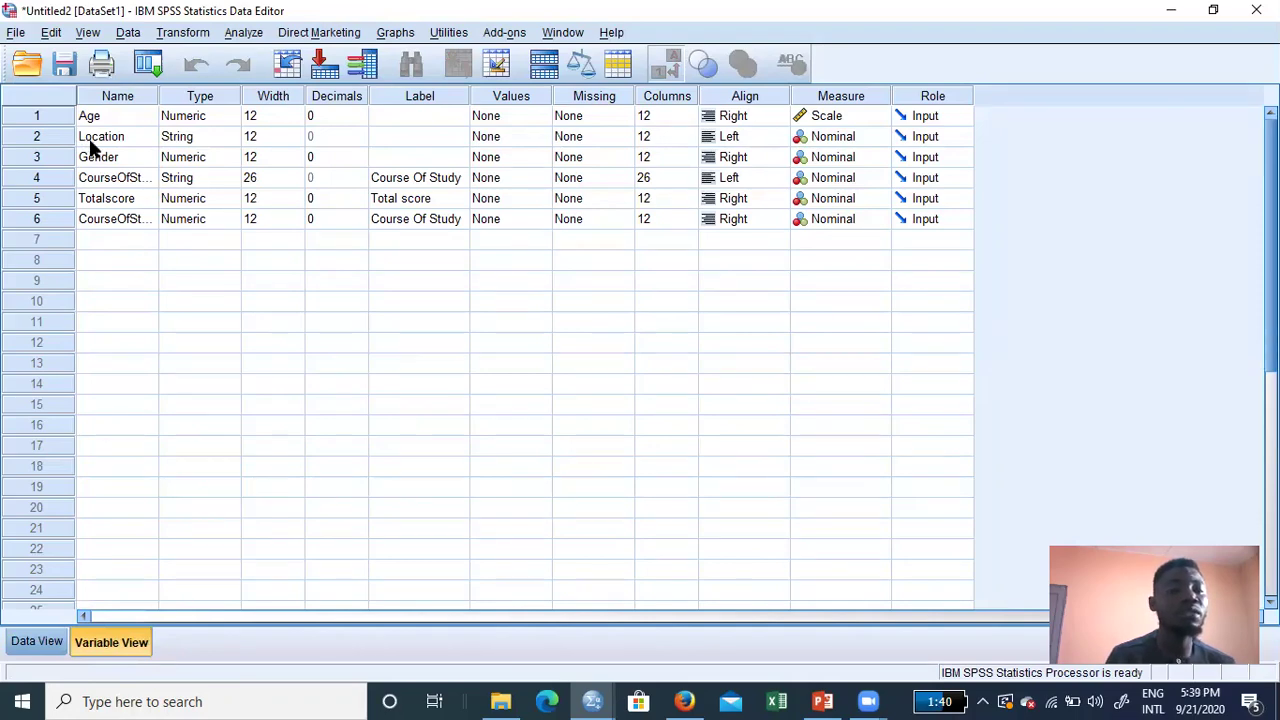
- Confirm String with 12 characters as the type of the Location variable
left_click(234, 137)
left_click(234, 137)
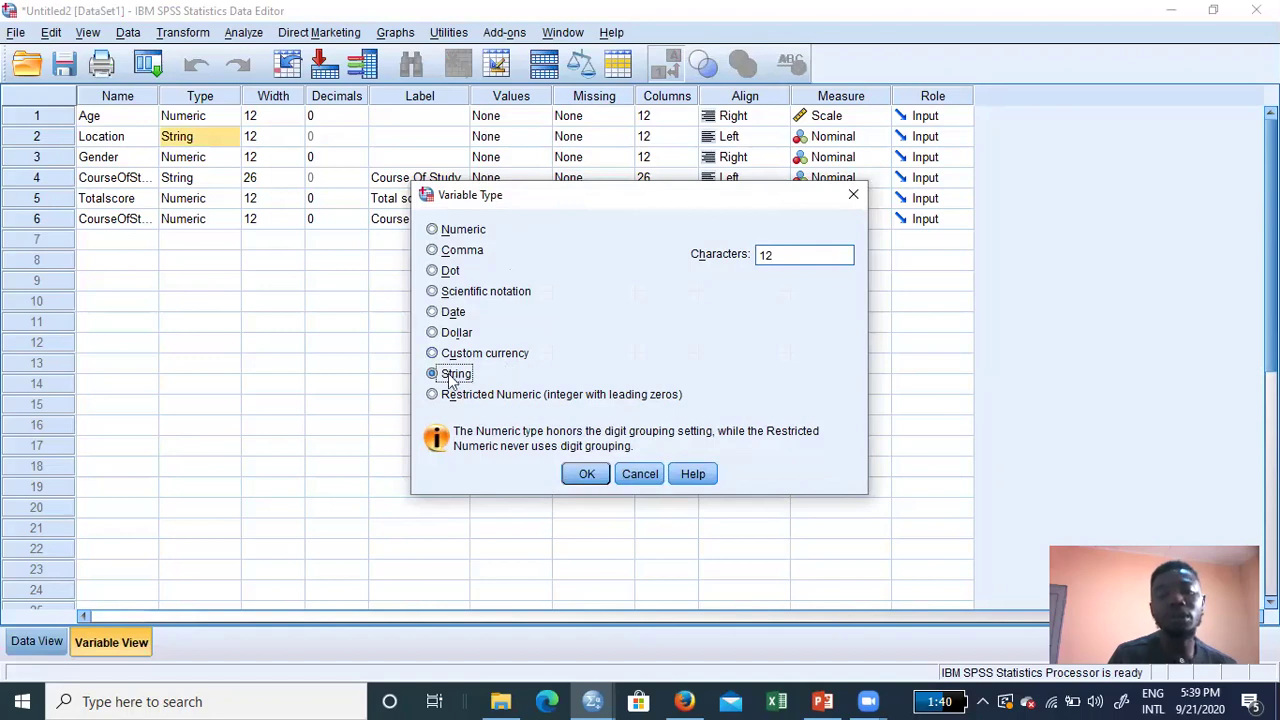
left_click(590, 476)
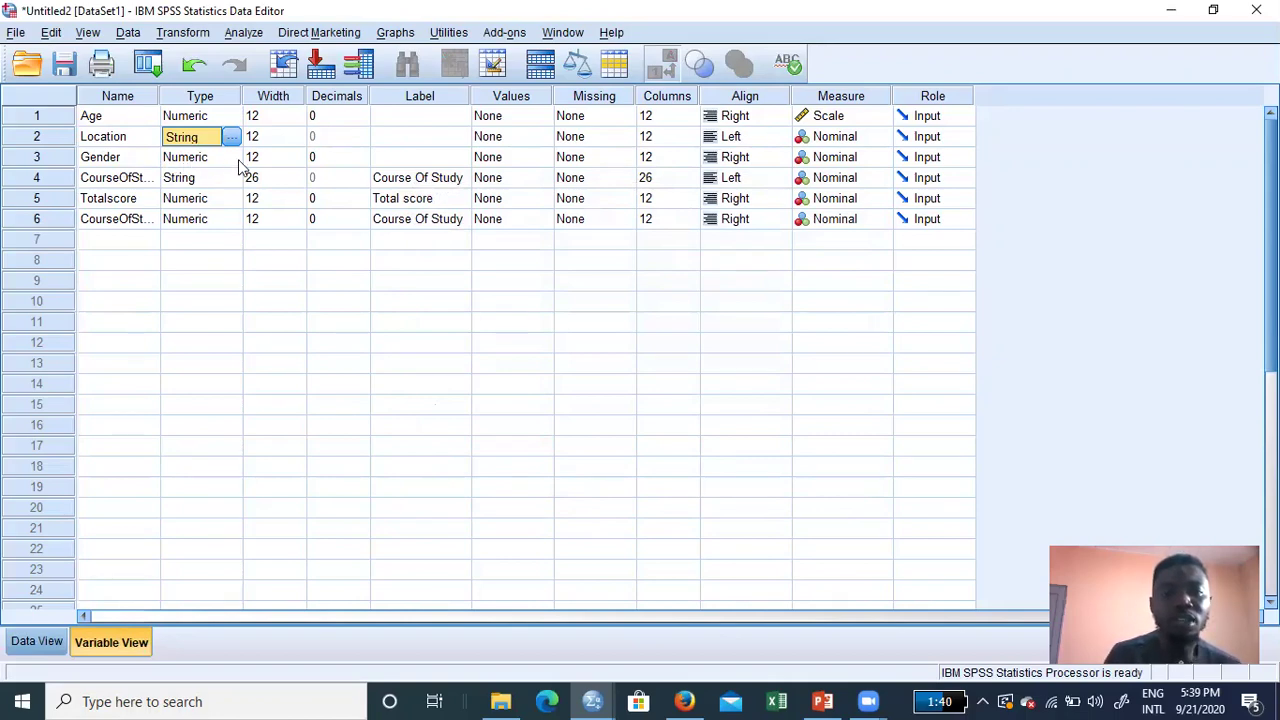
- Define value labels for the Gender variable: 1 as "female" and 2 as "male"
double_click(543, 165)
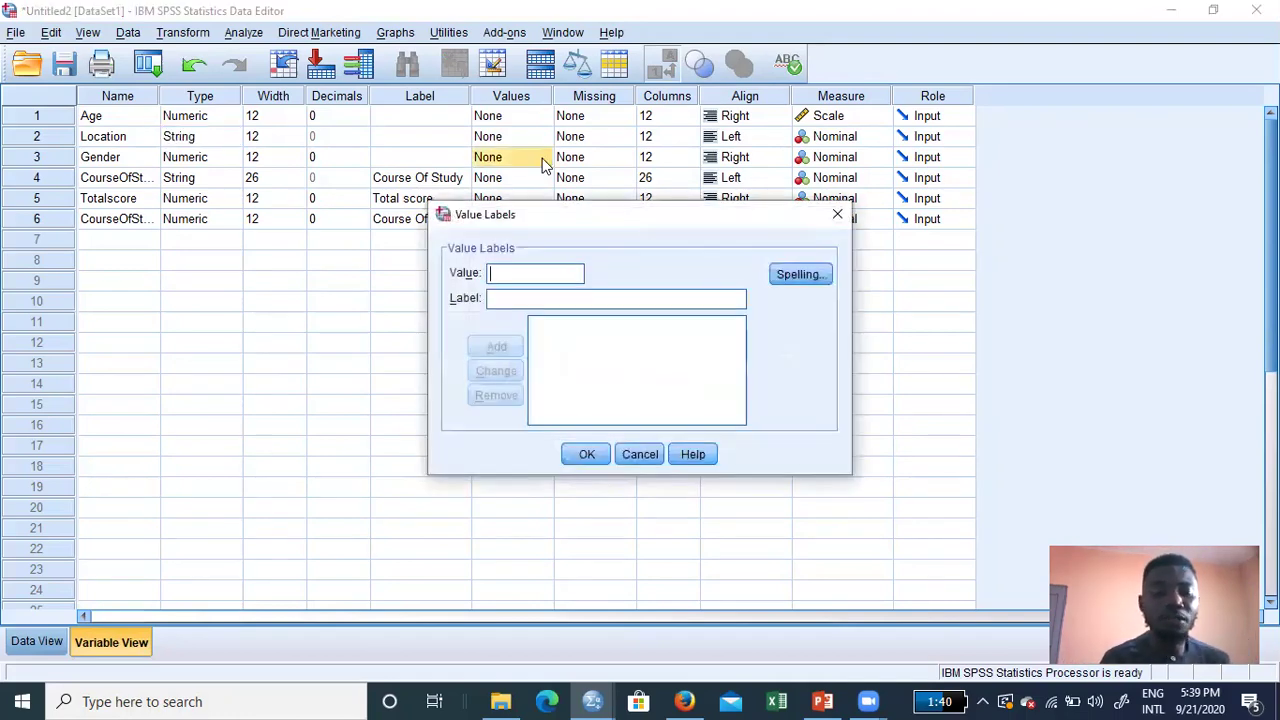
type("1")
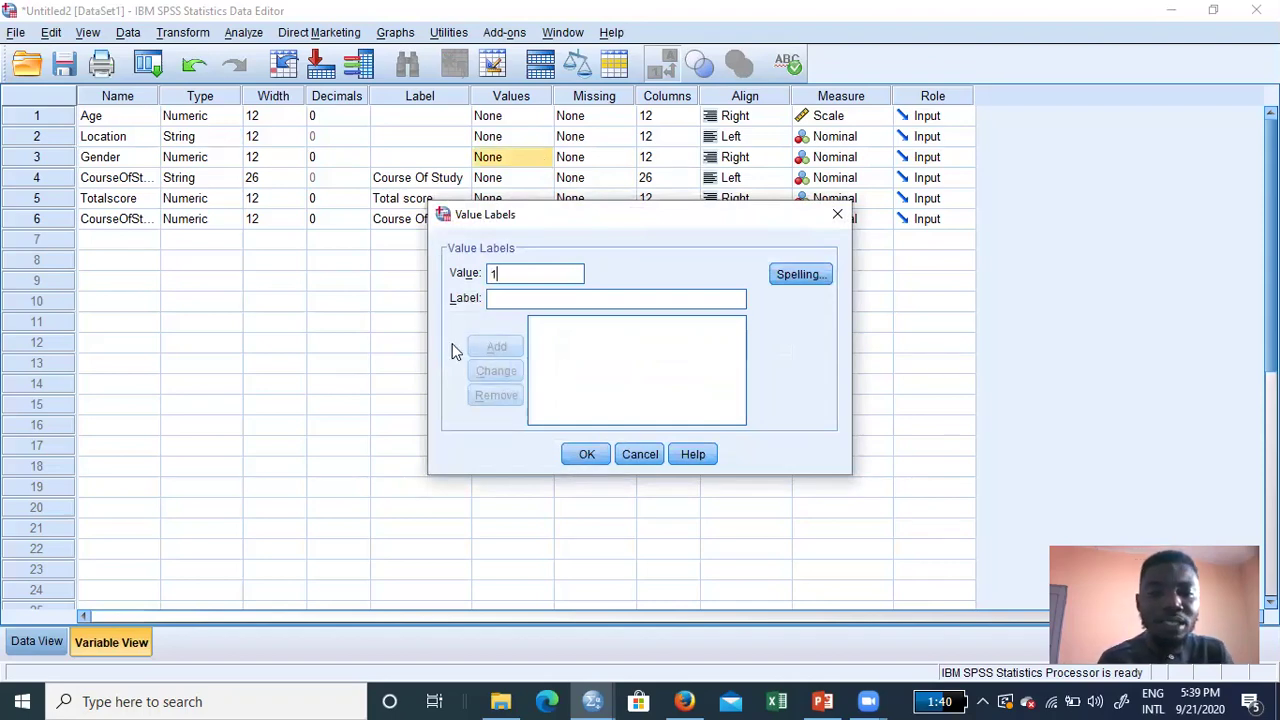
left_click(502, 299)
type("female")
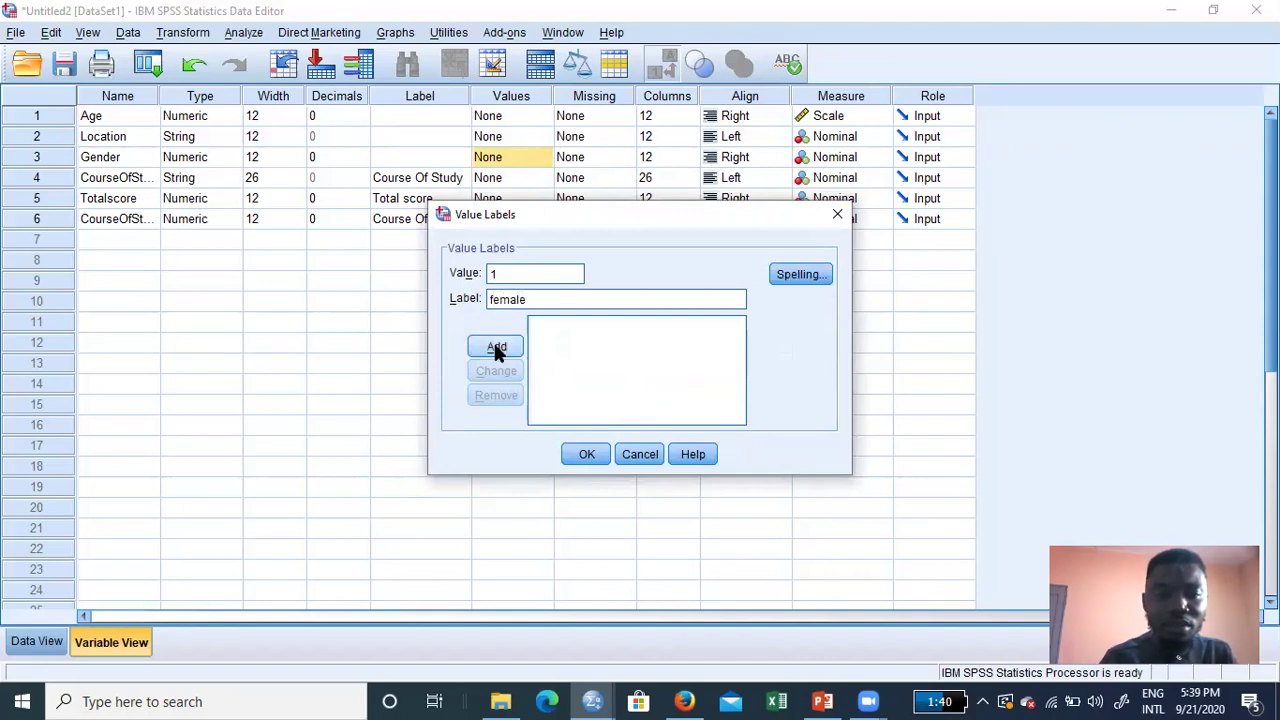
left_click(496, 343)
type("2")
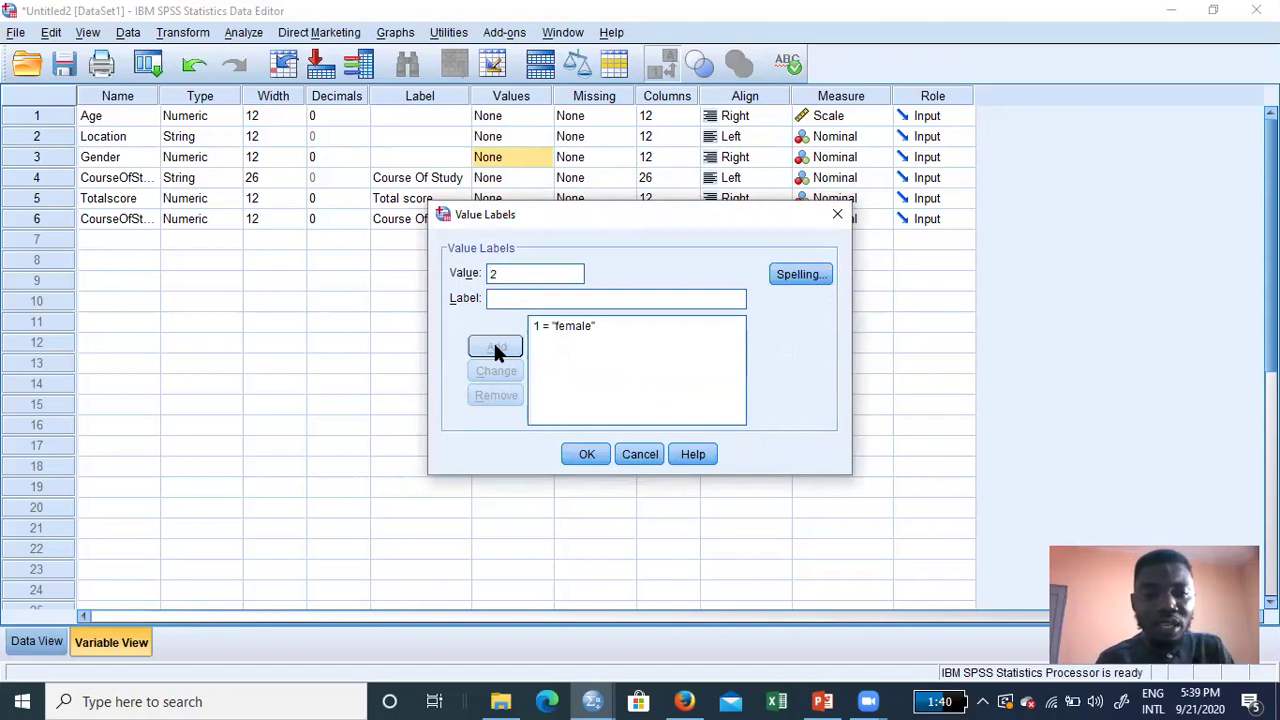
type("male")
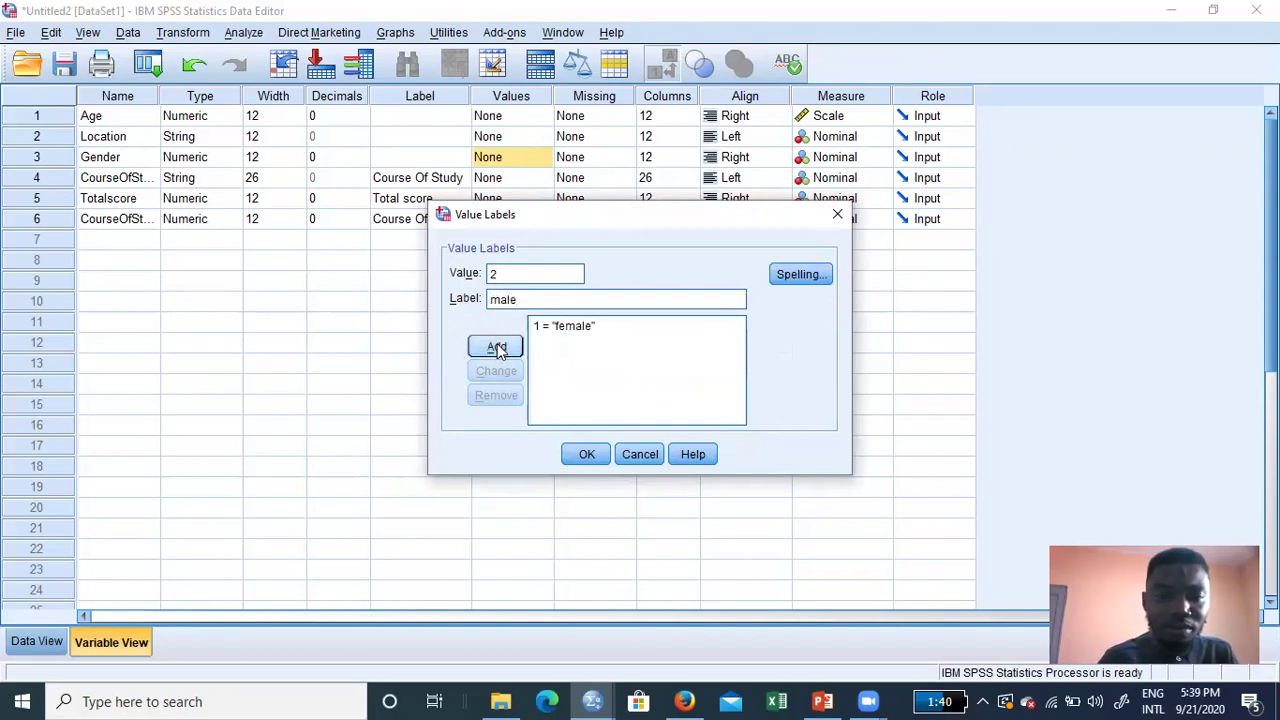
left_click(497, 346)
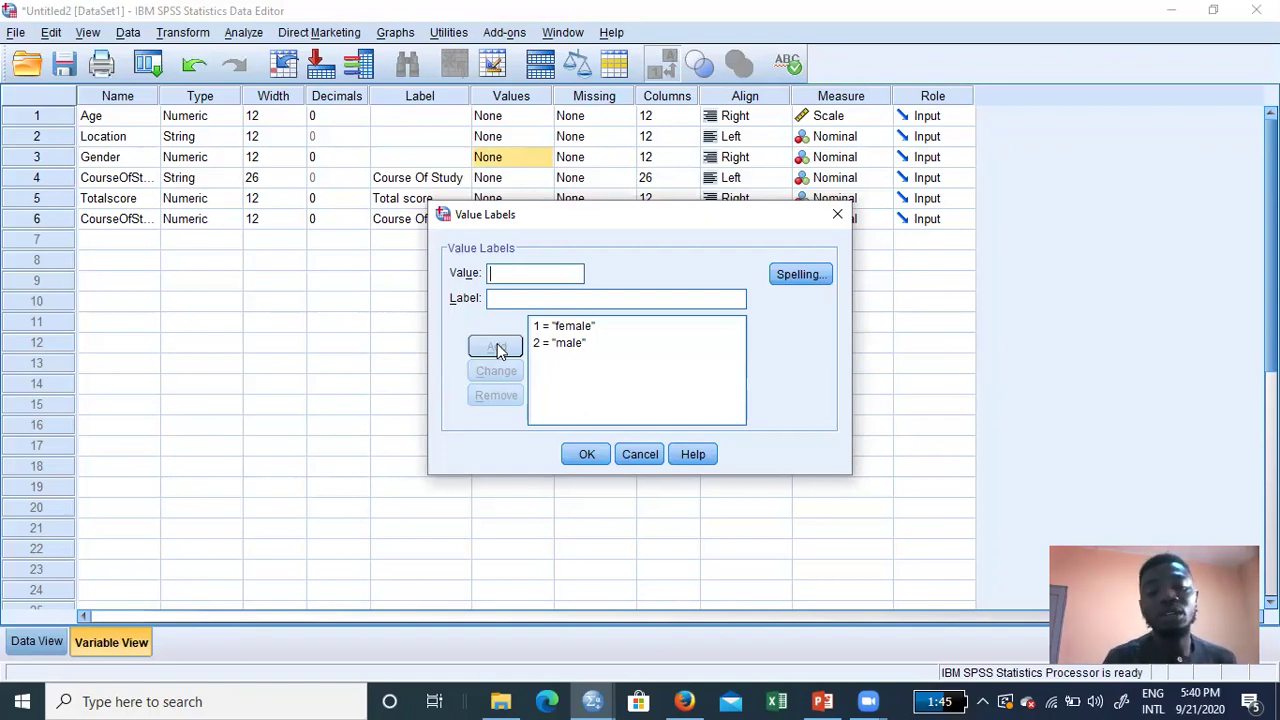
left_click(587, 455)
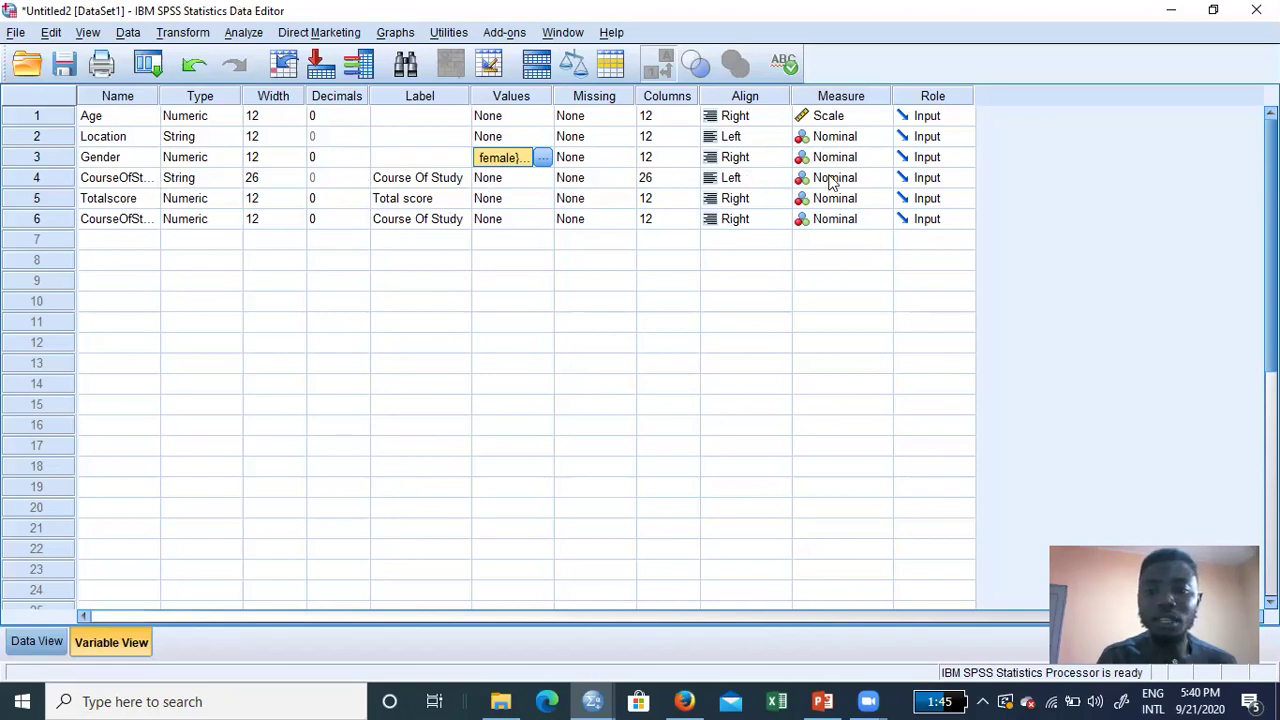
- Select Nominal as the measure of the CourseOfStudy variable and widen the Name column to fit the full variable names
left_click(881, 181)
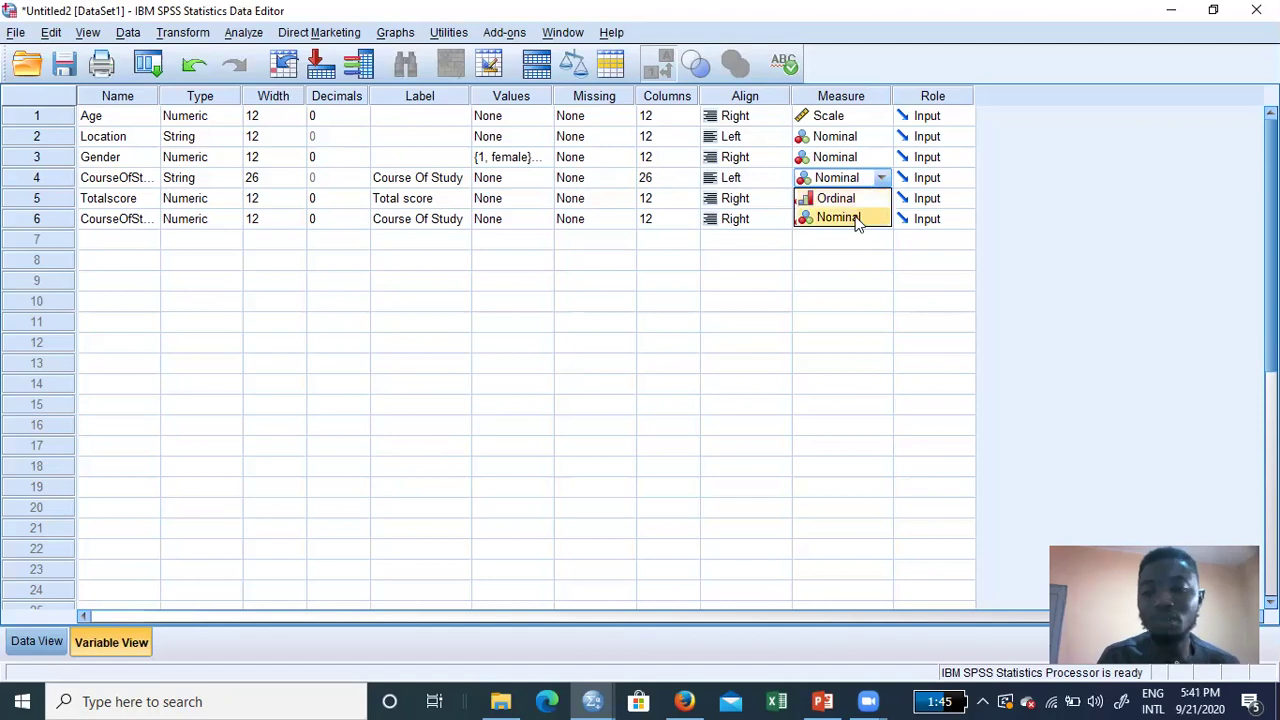
left_click(852, 219)
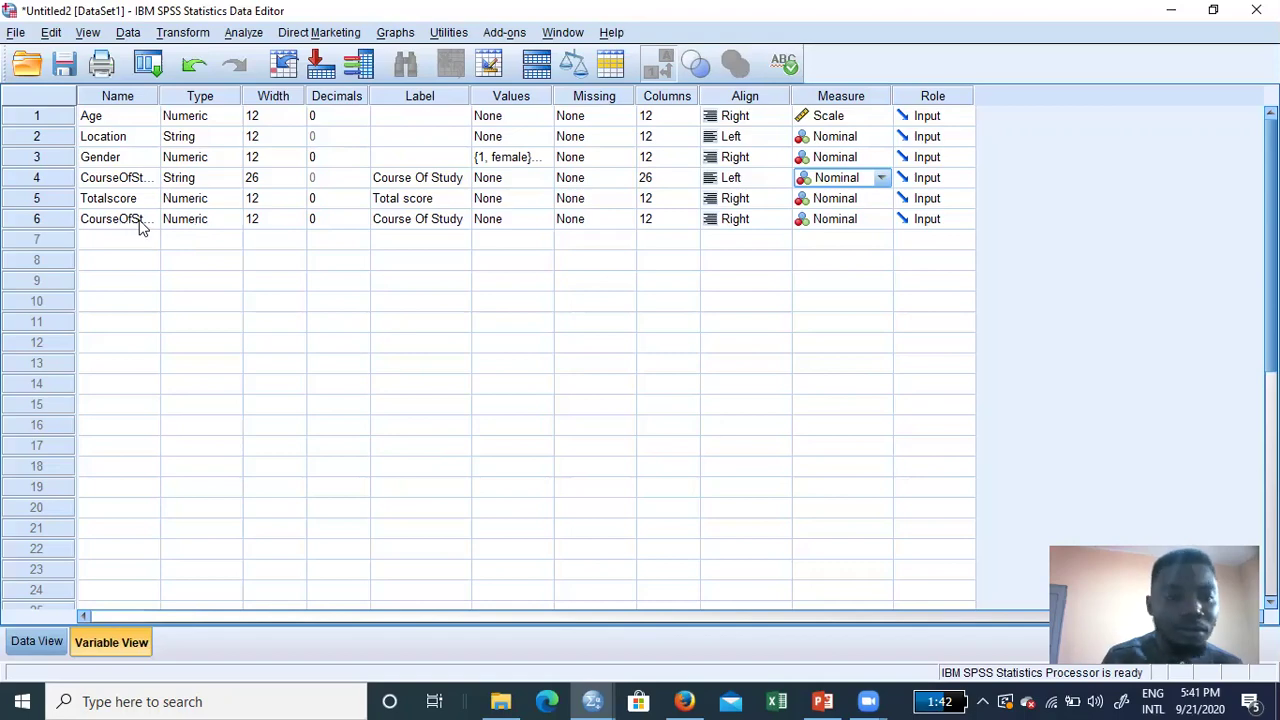
left_click_drag(160, 95, 213, 100)
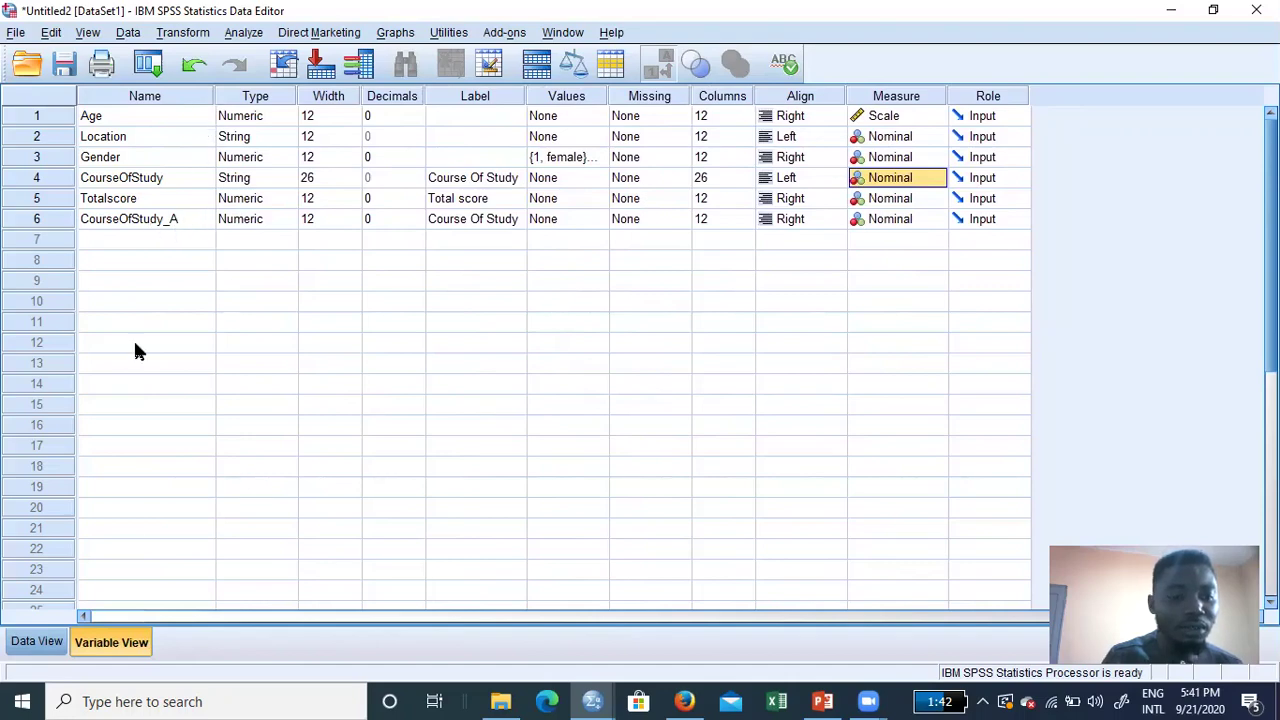
- Check the data for the numeric duplicate CourseOfStudy_A and clear that variable from row 6
left_click(36, 640)
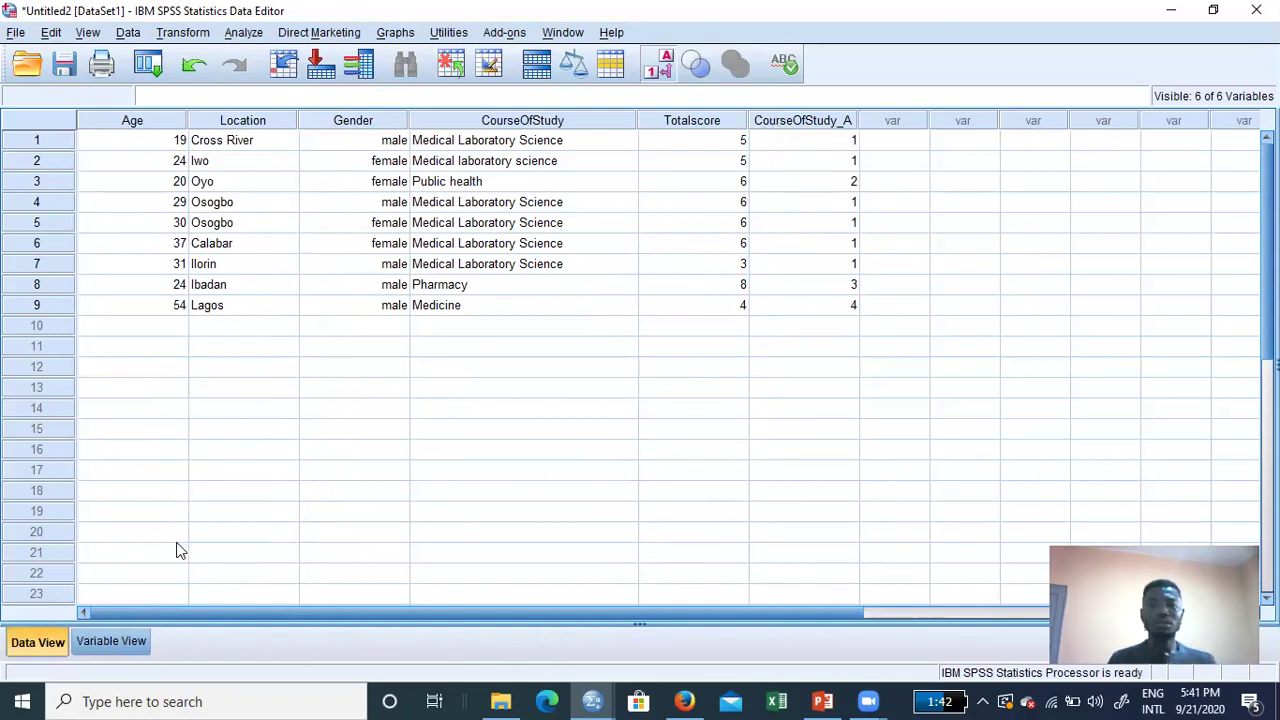
left_click(111, 642)
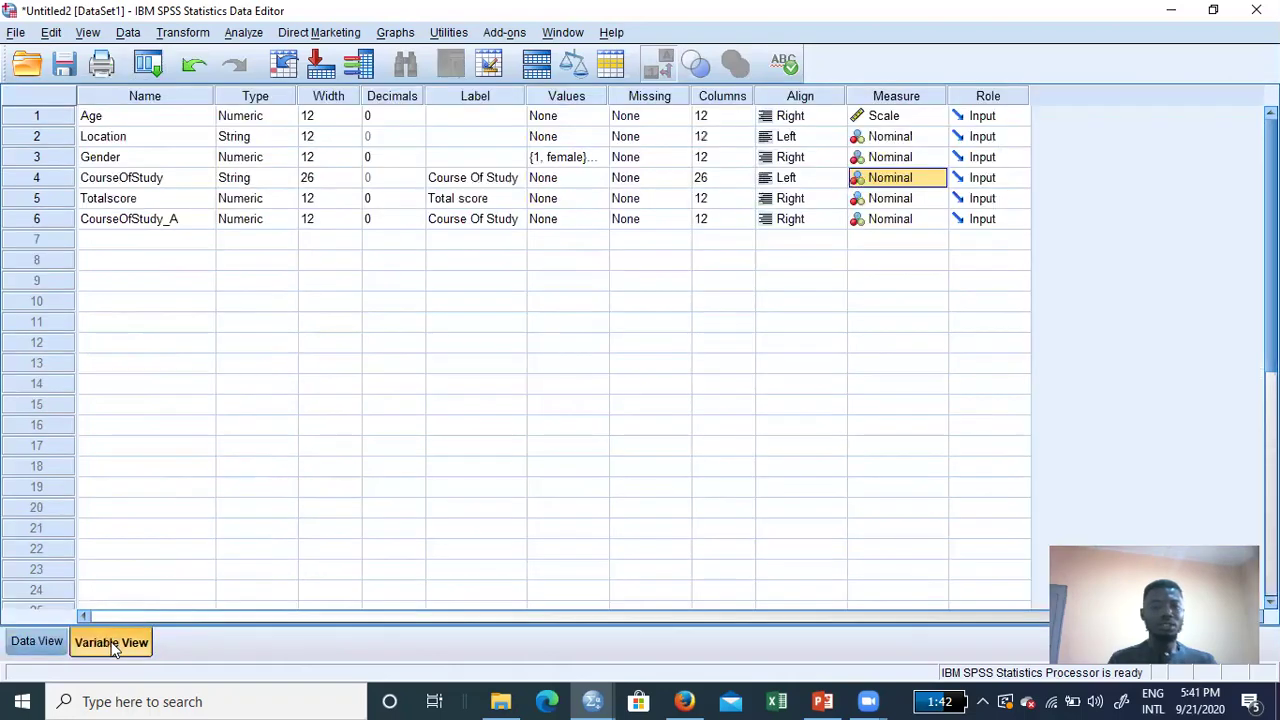
left_click(36, 222)
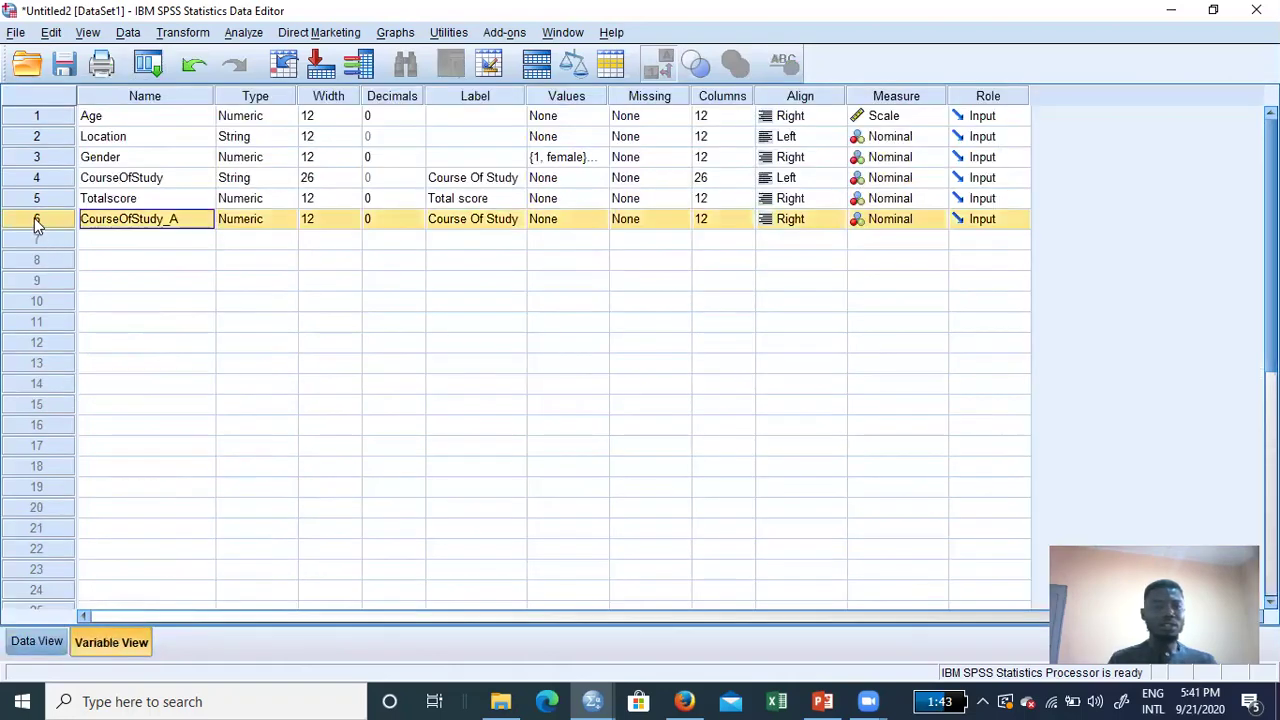
right_click(36, 224)
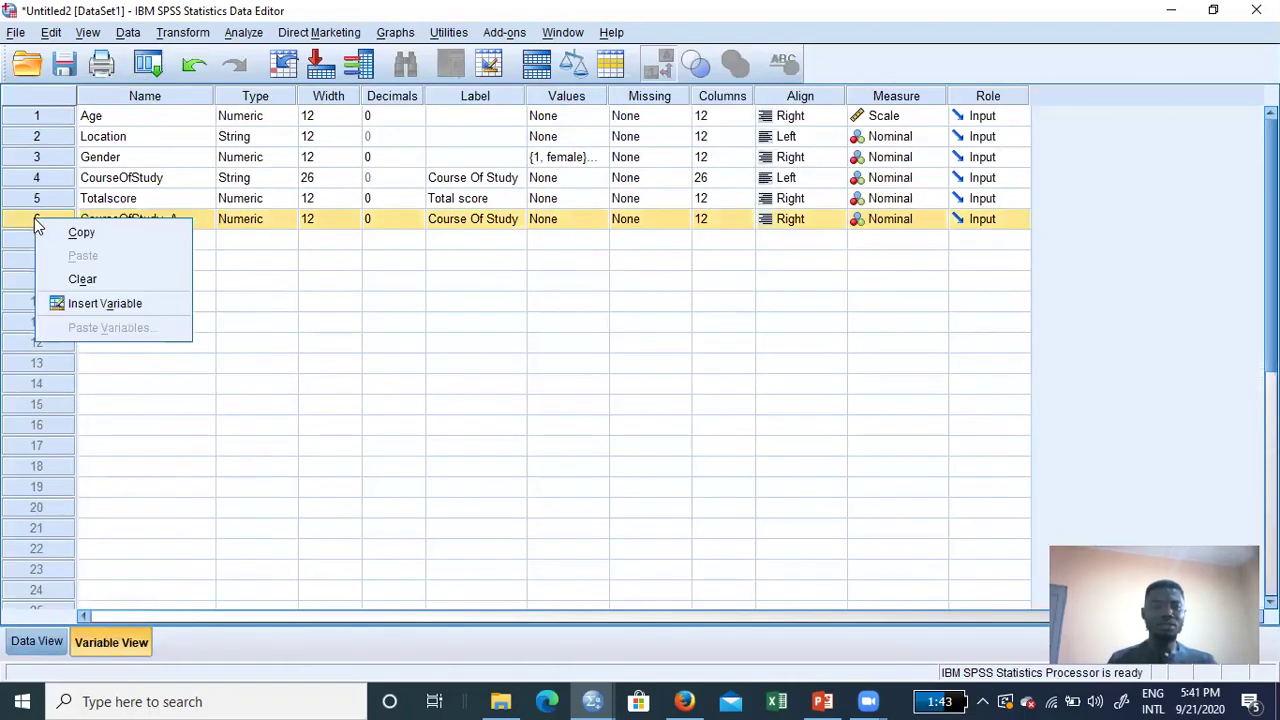
left_click(82, 280)
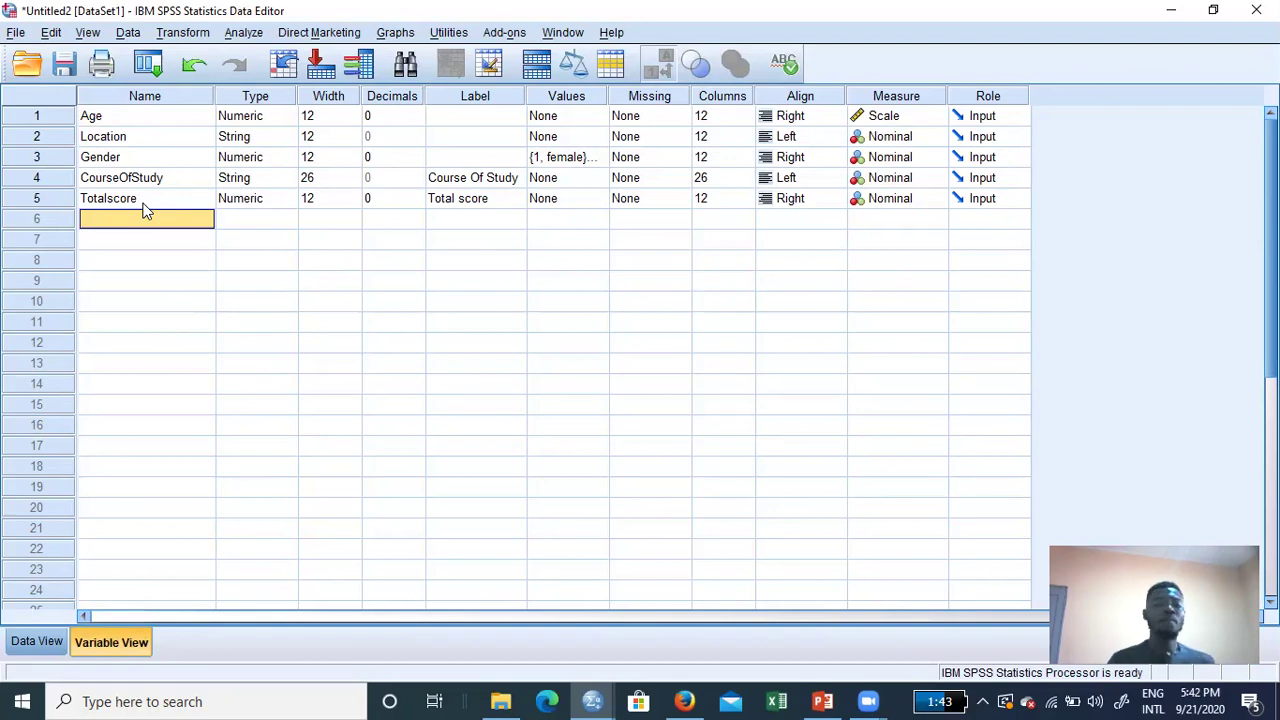
- Add a variable named "percentage" in row 6 with type Numeric, width 8 and 2 decimal places
left_click(33, 644)
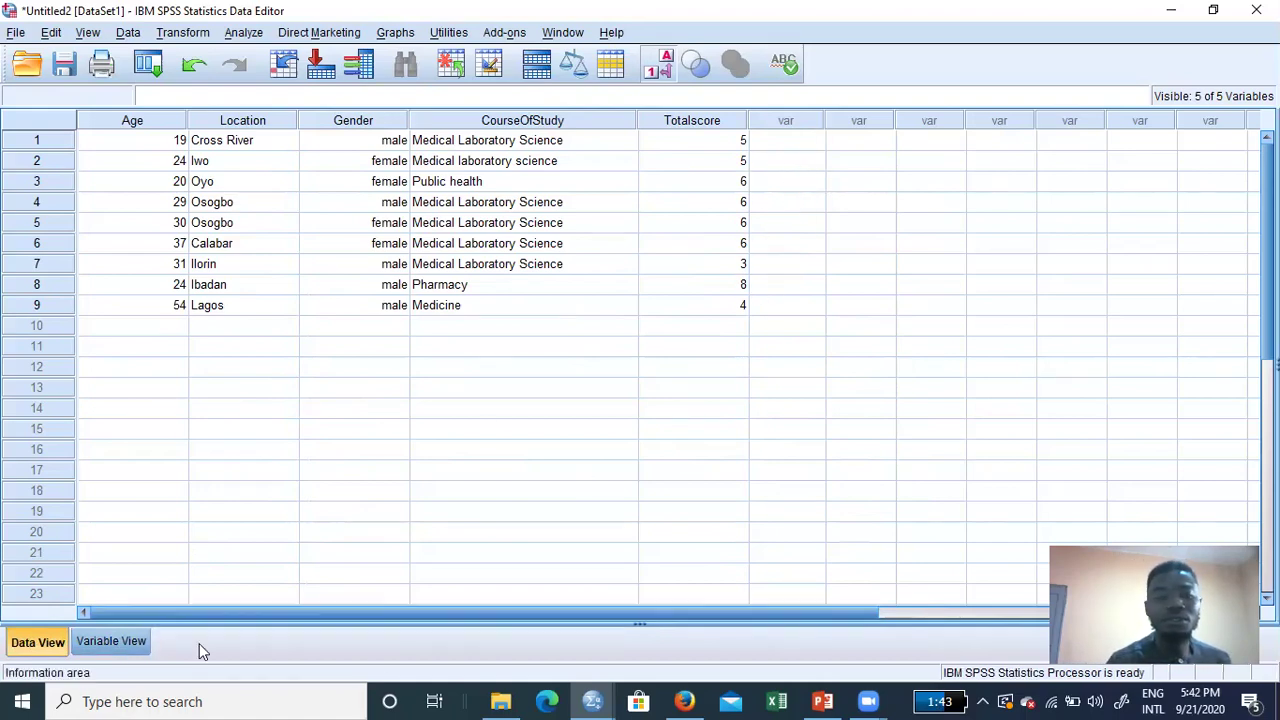
left_click(122, 641)
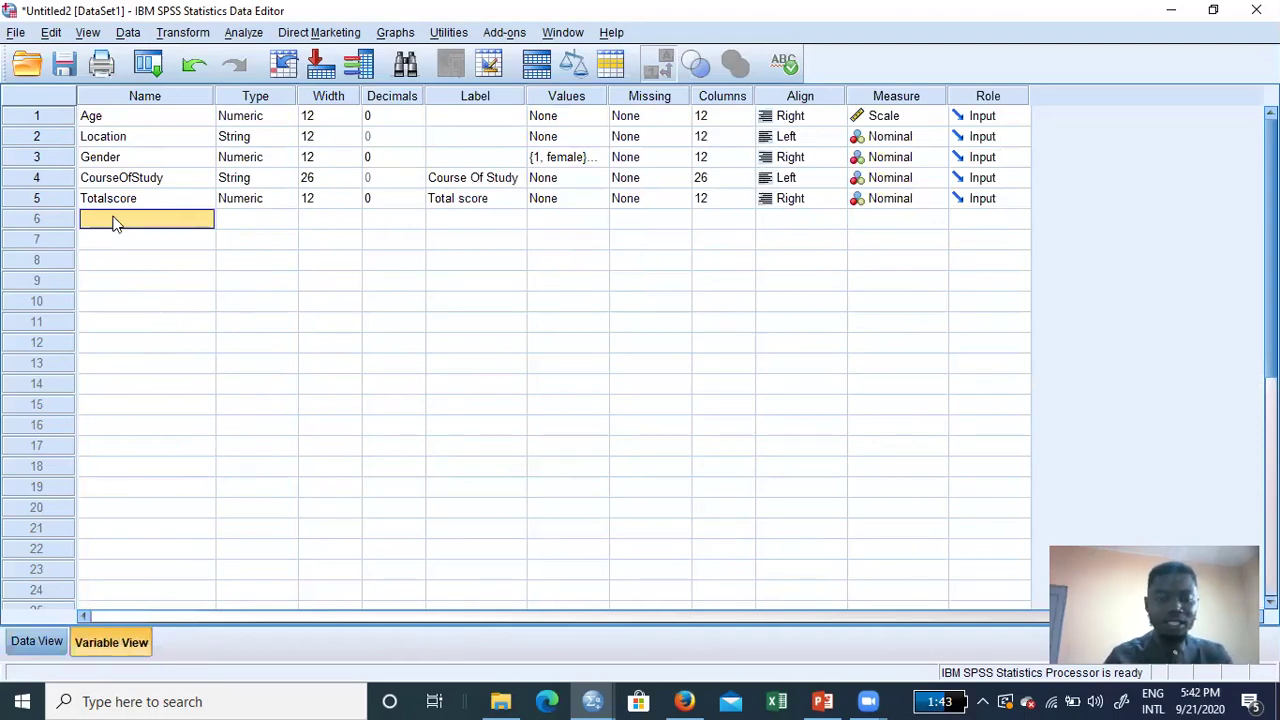
type("percenta")
type("ge")
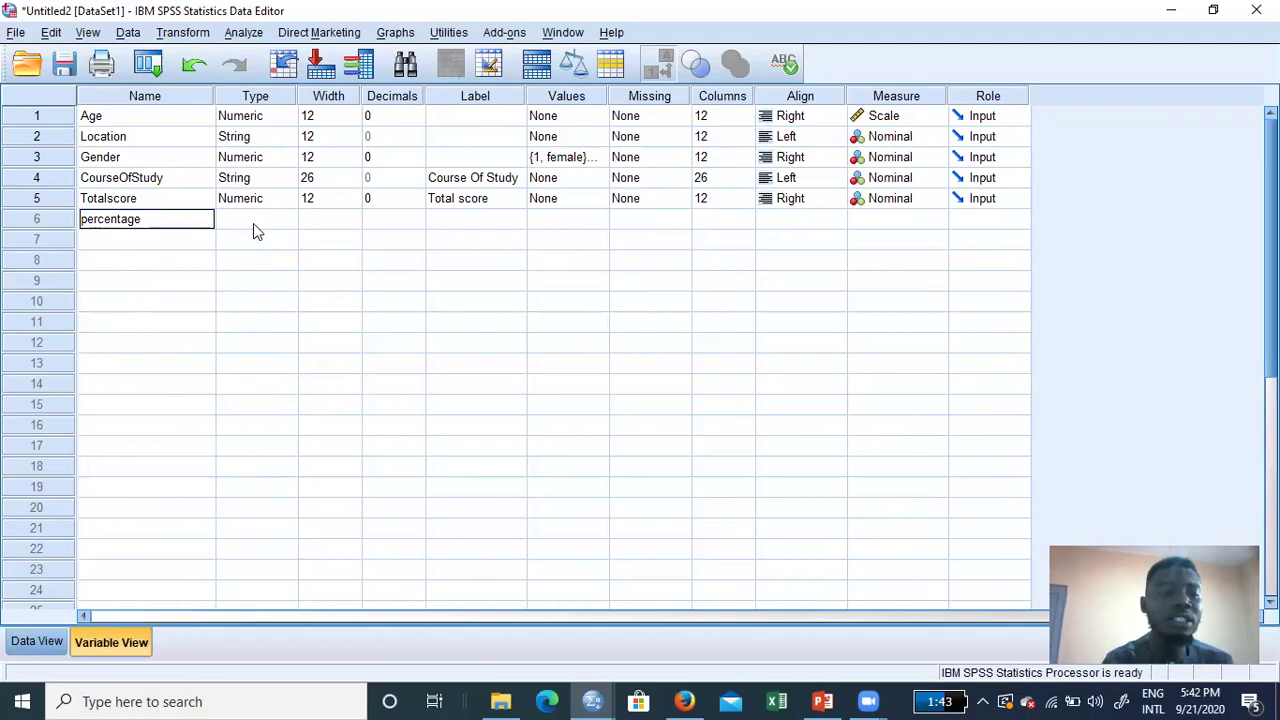
left_click(284, 220)
left_click(284, 220)
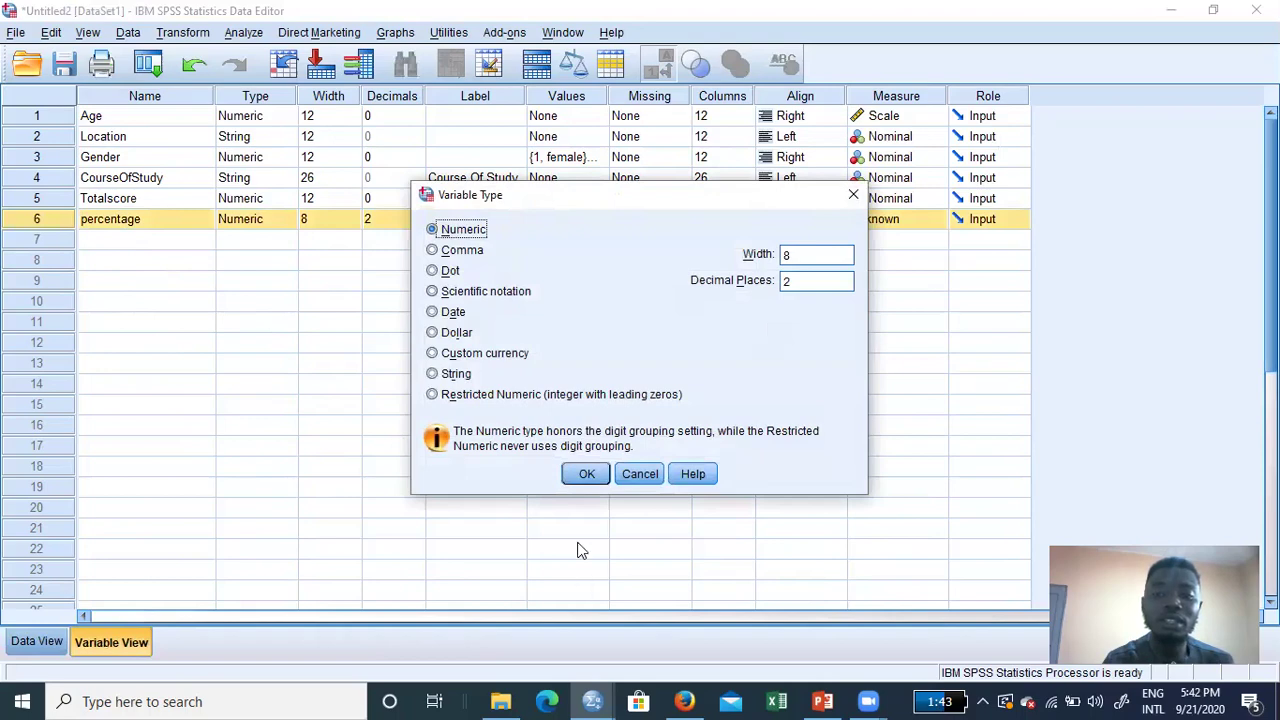
left_click(588, 475)
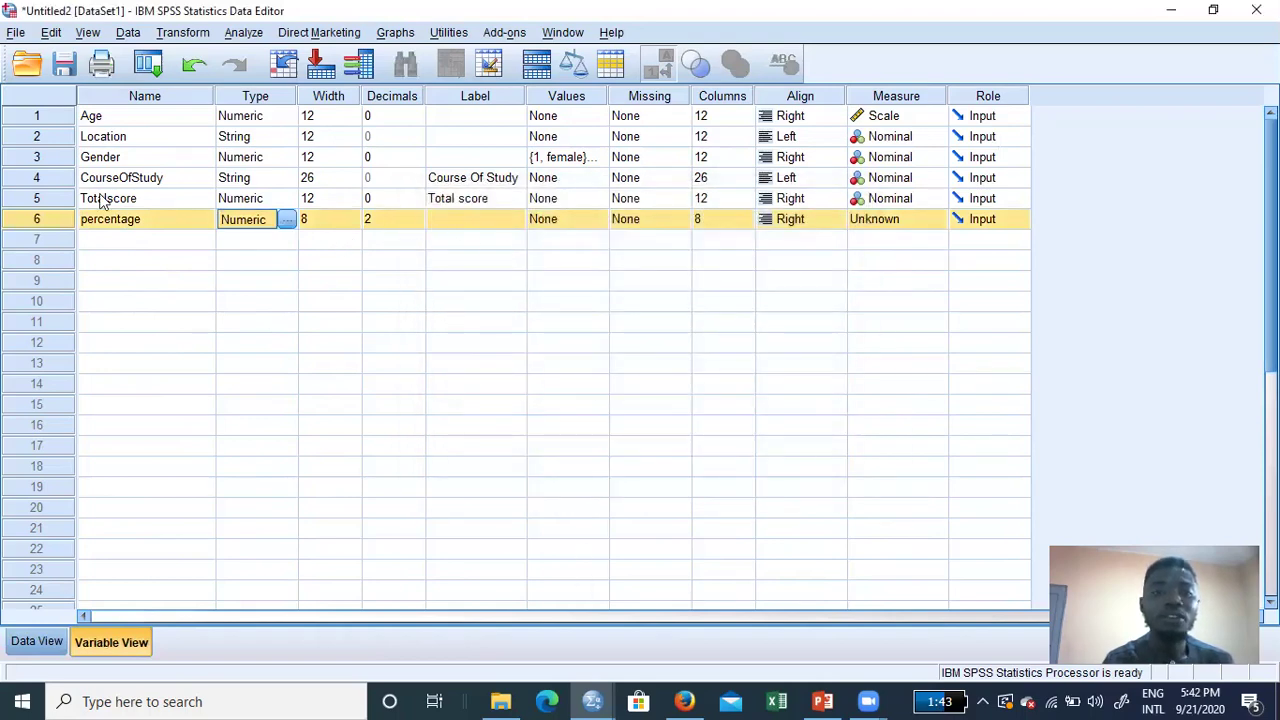
- Enter "%" as the label of the percentage variable
left_click(143, 228)
left_click(143, 228)
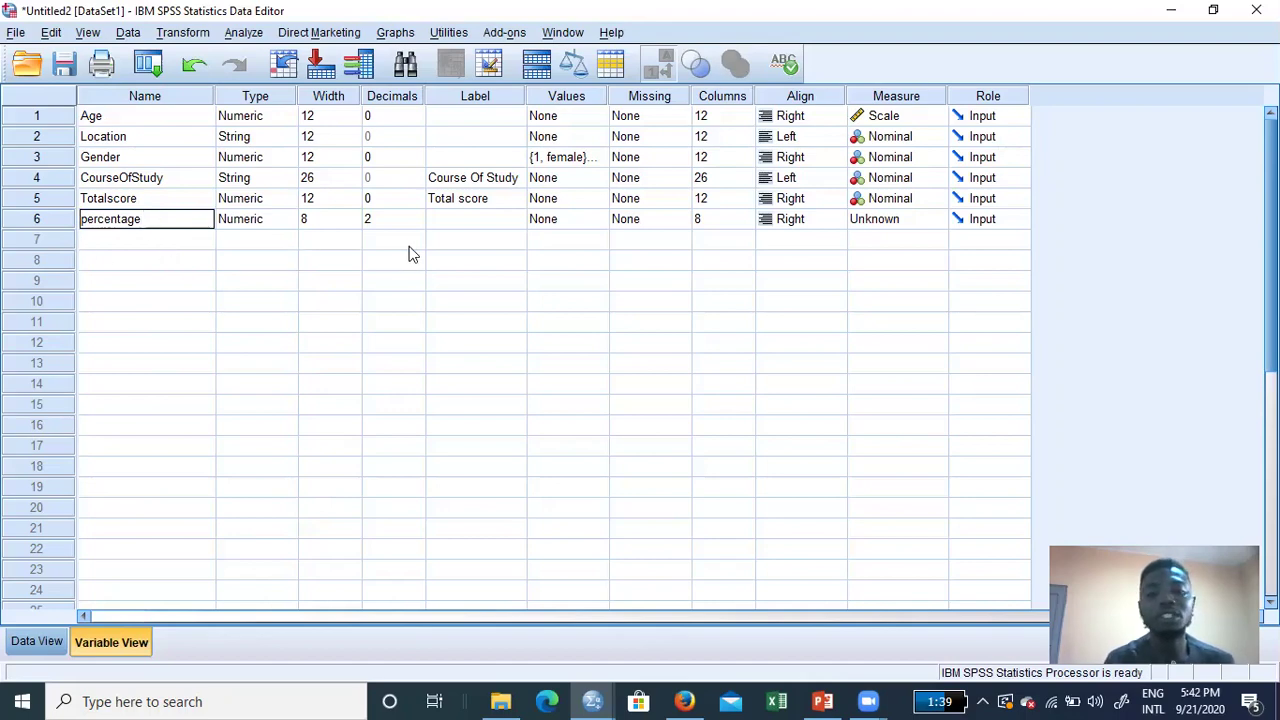
left_click(476, 221)
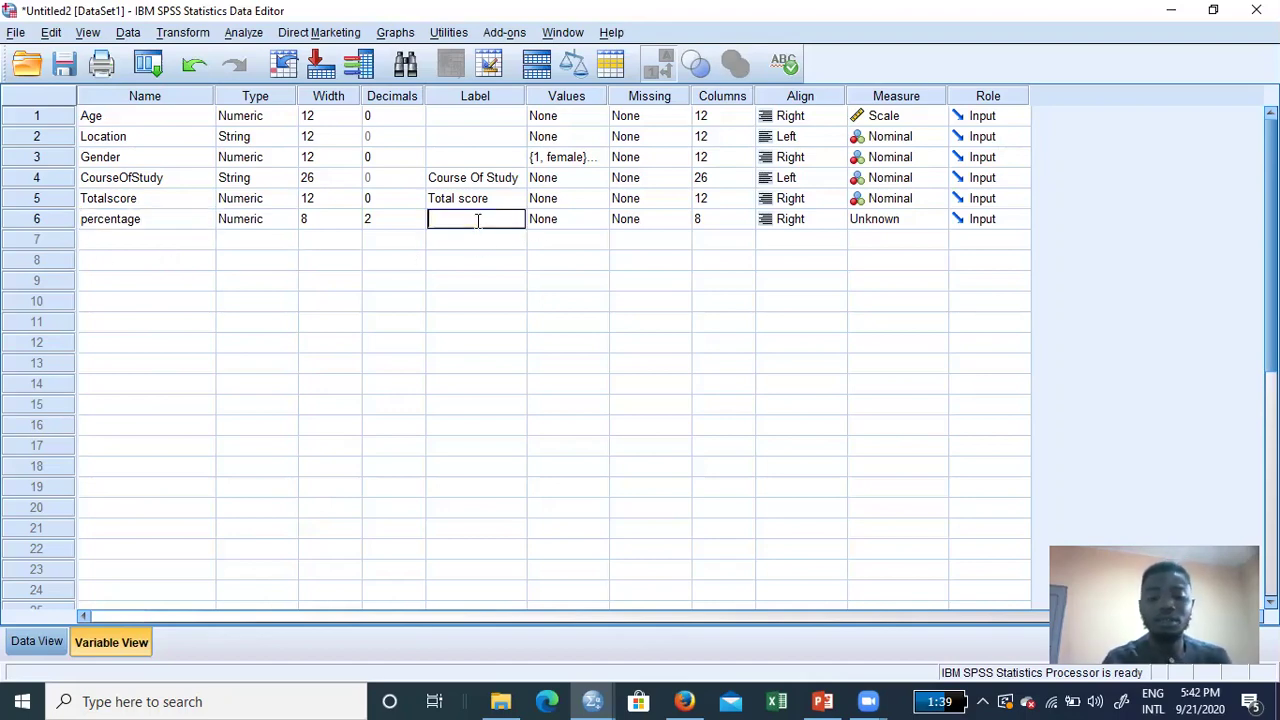
type("%")
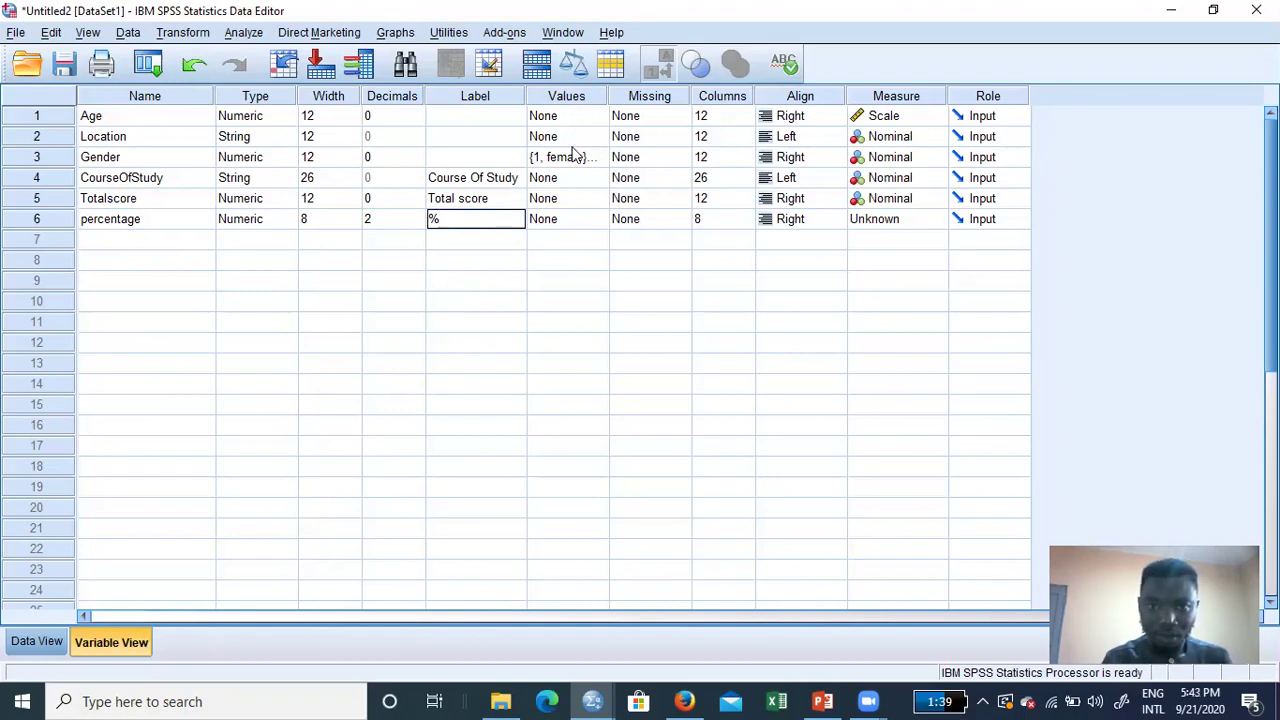
left_click(595, 220)
left_click(599, 218)
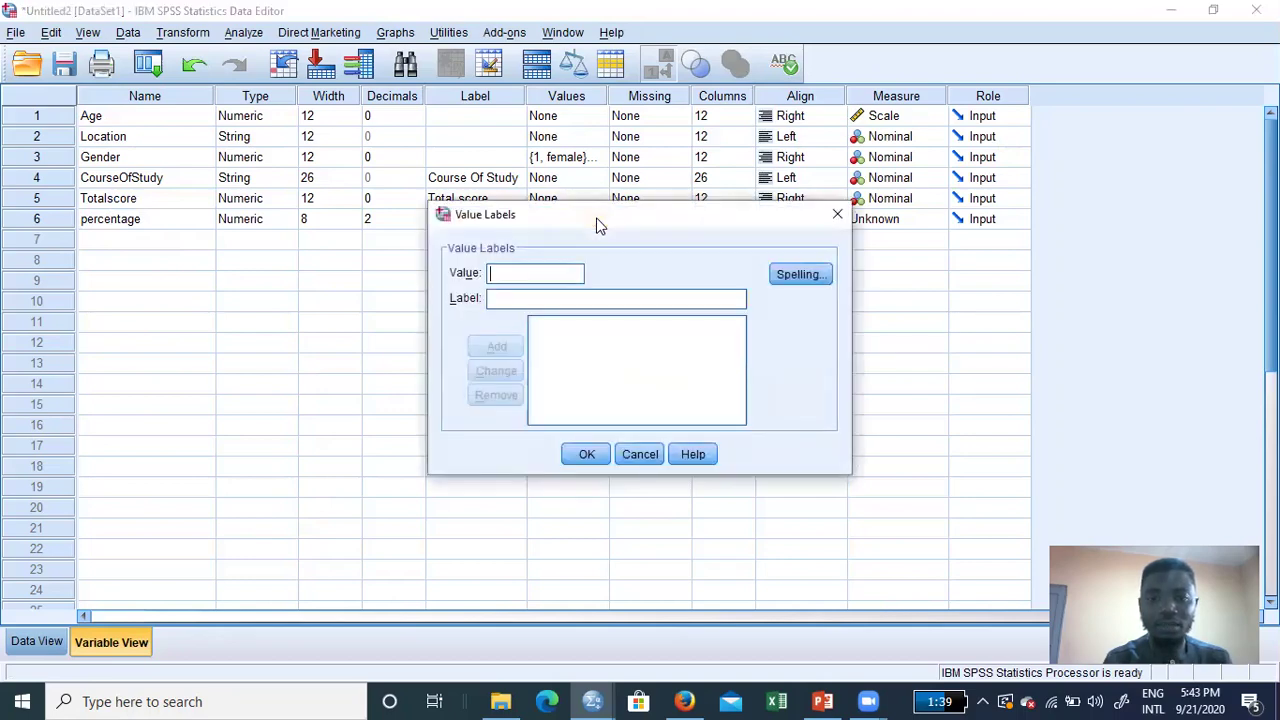
left_click(836, 219)
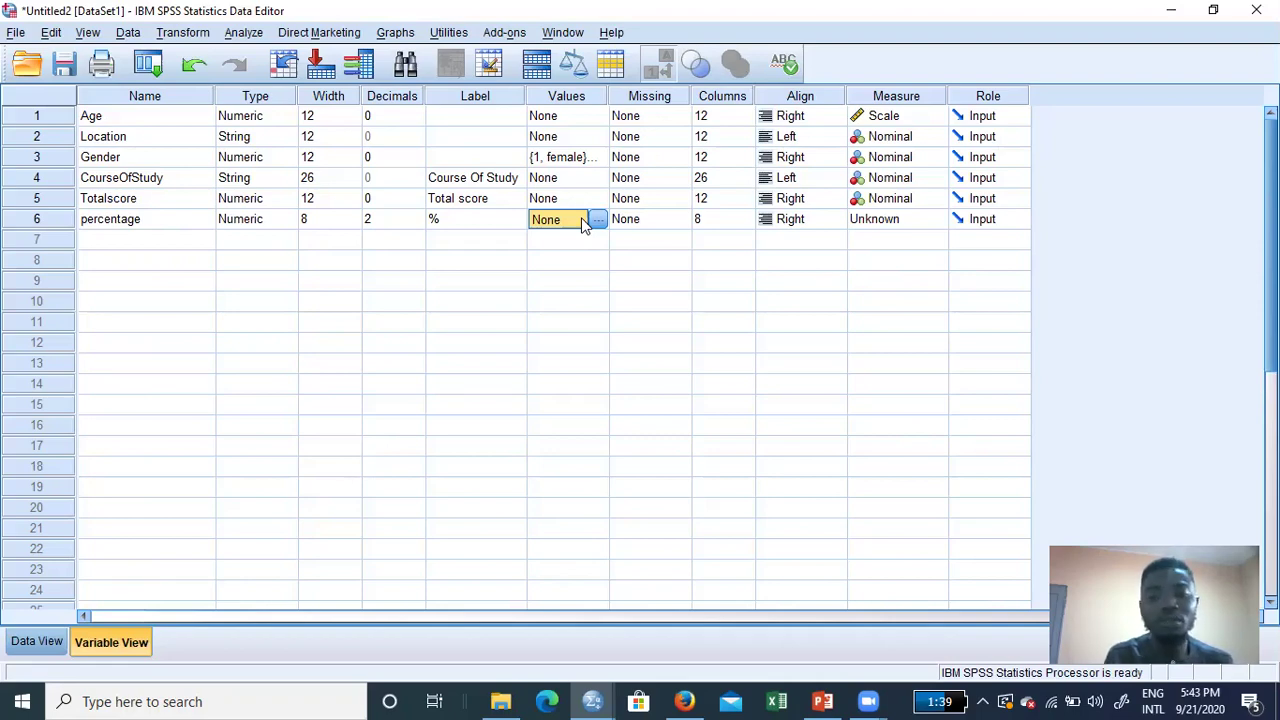
- Set the percentage variable's measure to Scale and display its new column in the data
left_click(937, 224)
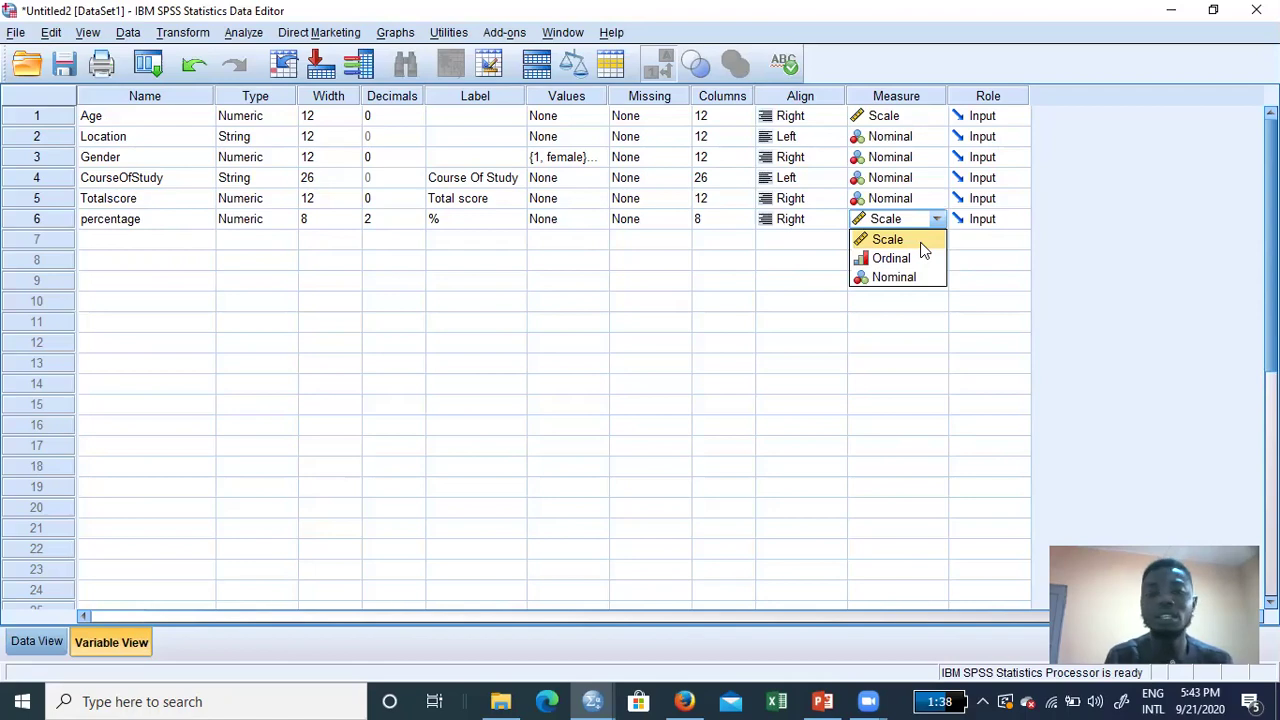
left_click(921, 242)
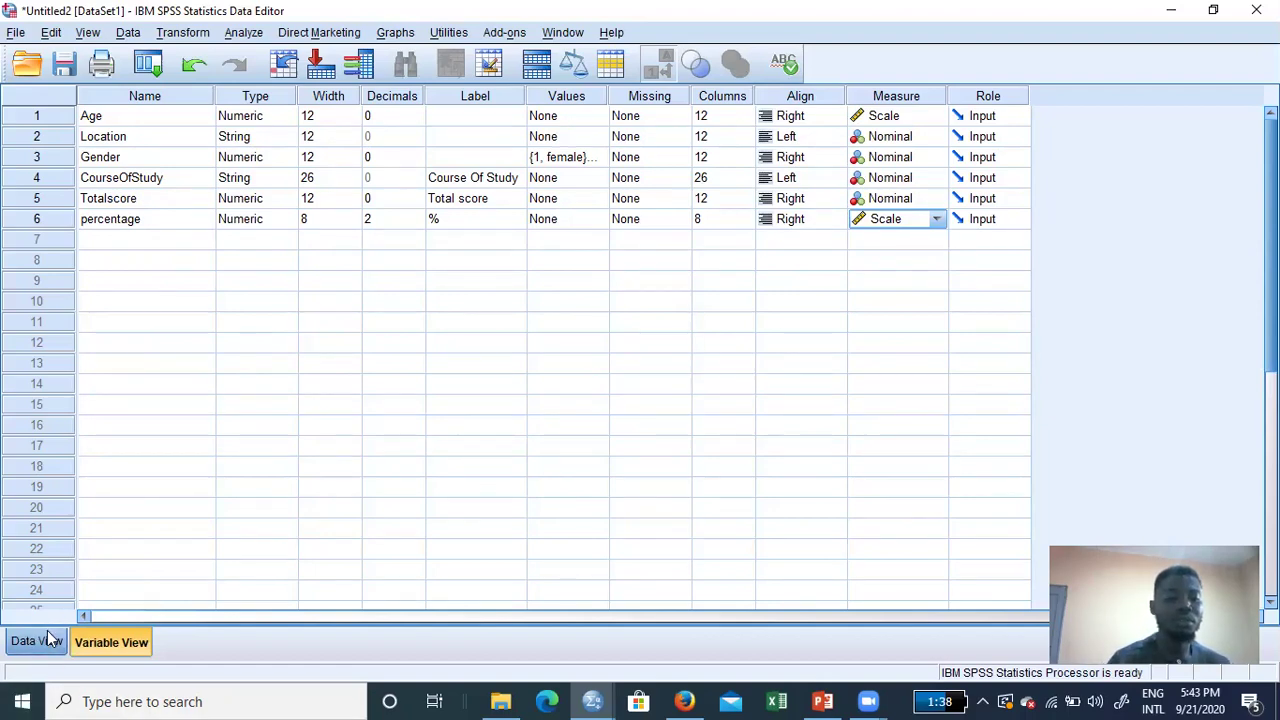
left_click(48, 641)
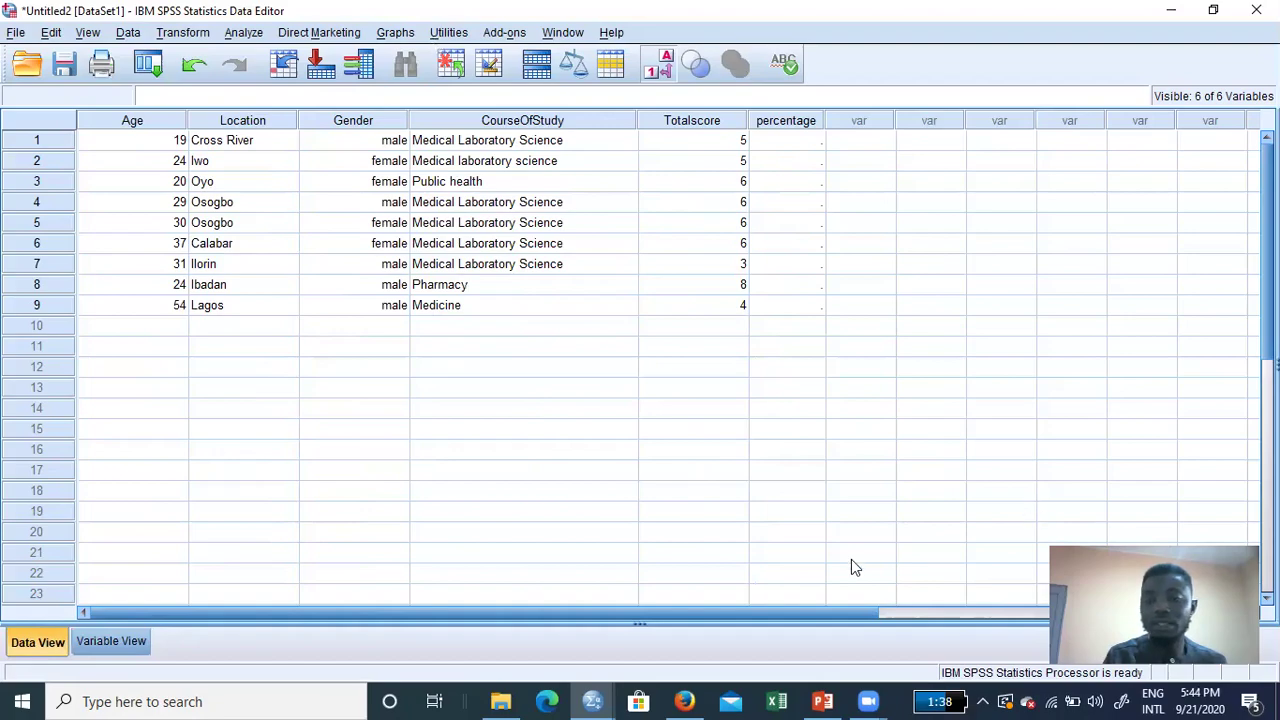
- Switch to the desktop, open the "sample data analysis" workbook in Excel and dismiss the activation notice
key("super+d")
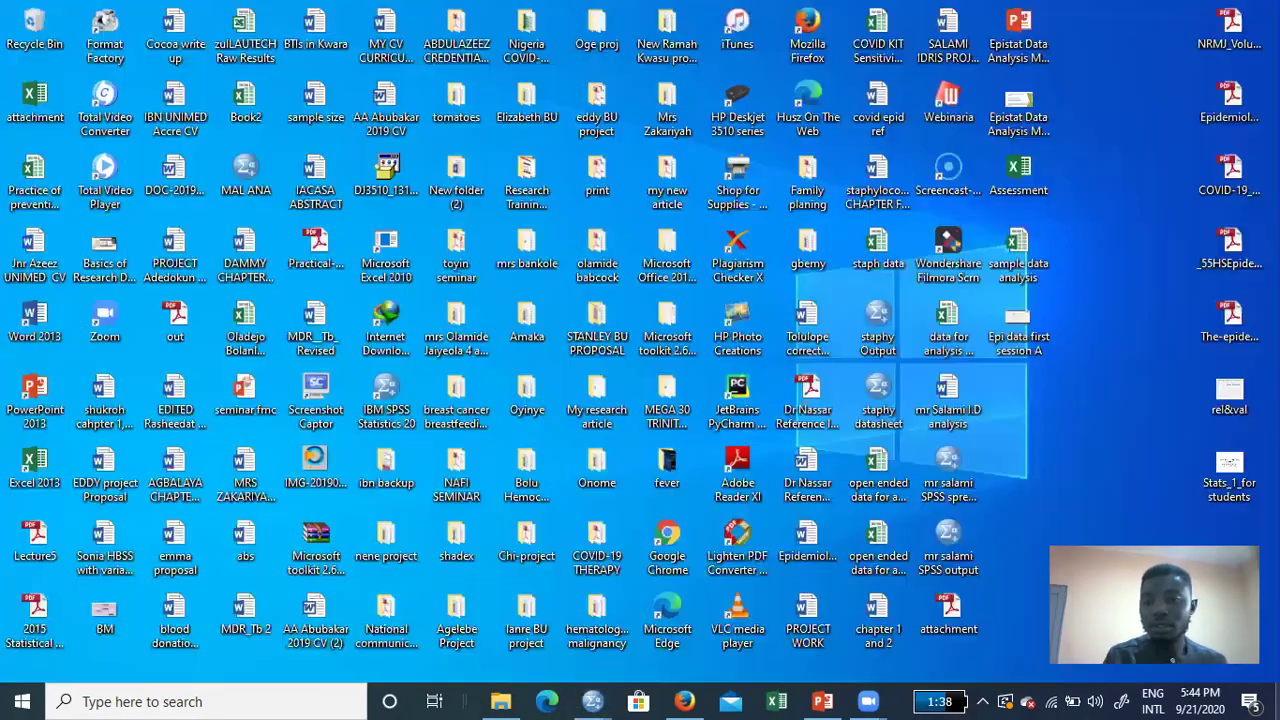
double_click(1016, 278)
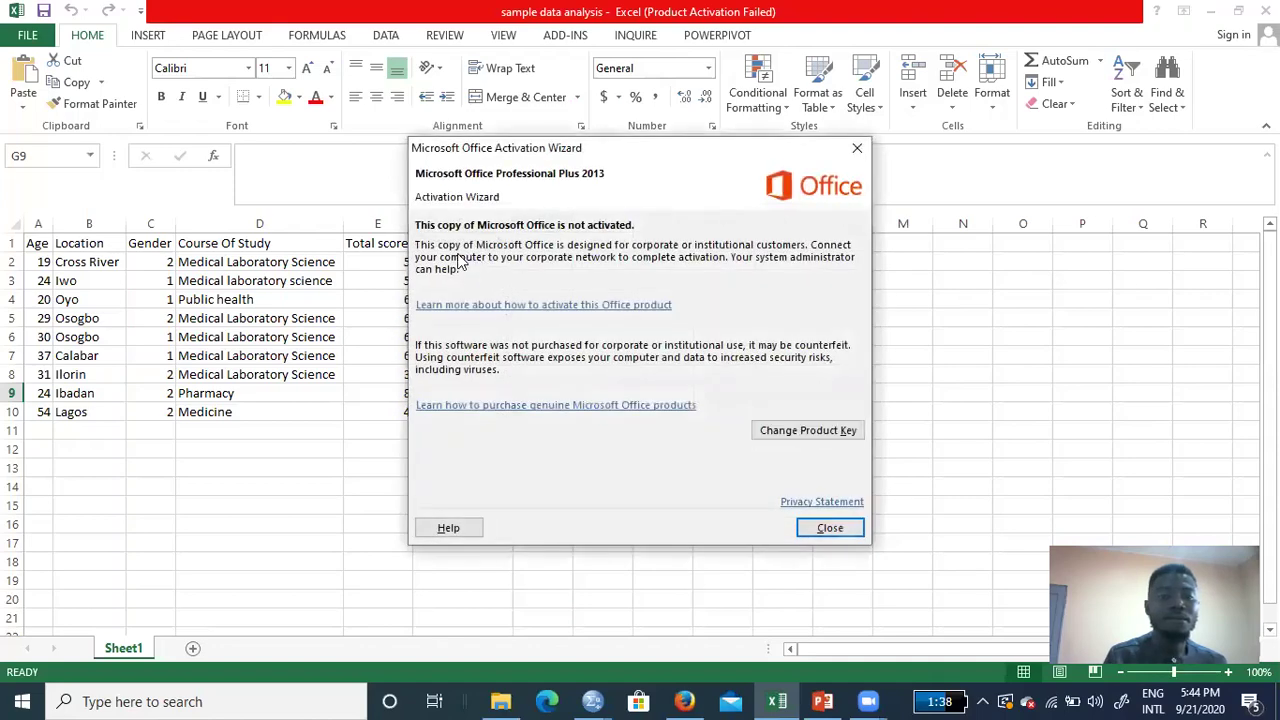
left_click(854, 146)
- Clear the contents of the numeric Course Of Study column, cells F1 to F10
left_click_drag(457, 243, 490, 415)
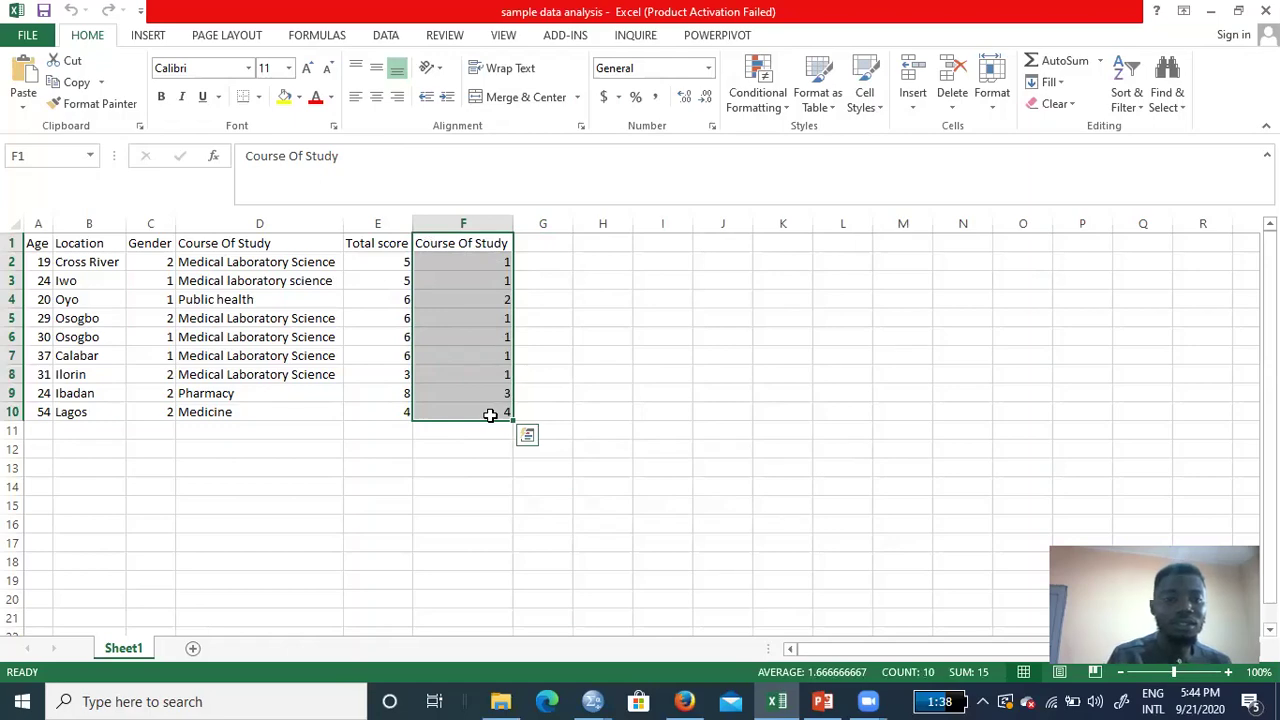
key("Delete")
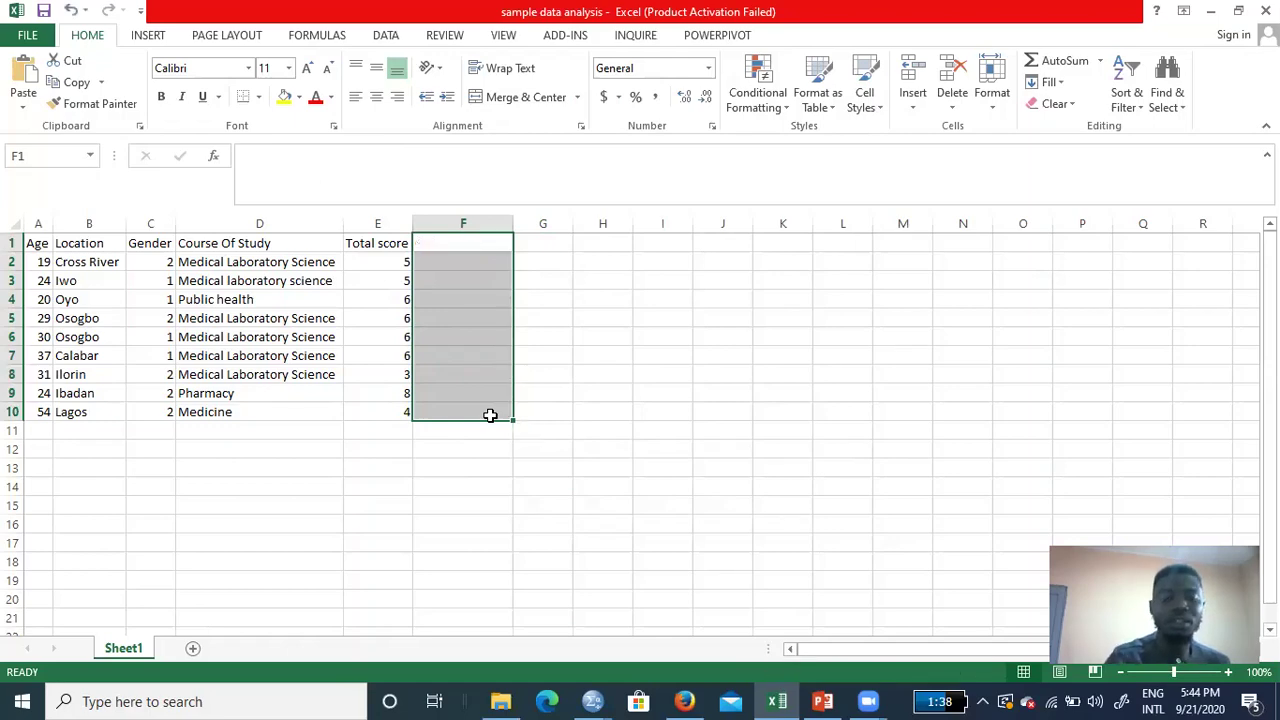
- Enter "%" as the header of the empty column beside Total score, in cell F1
double_click(451, 243)
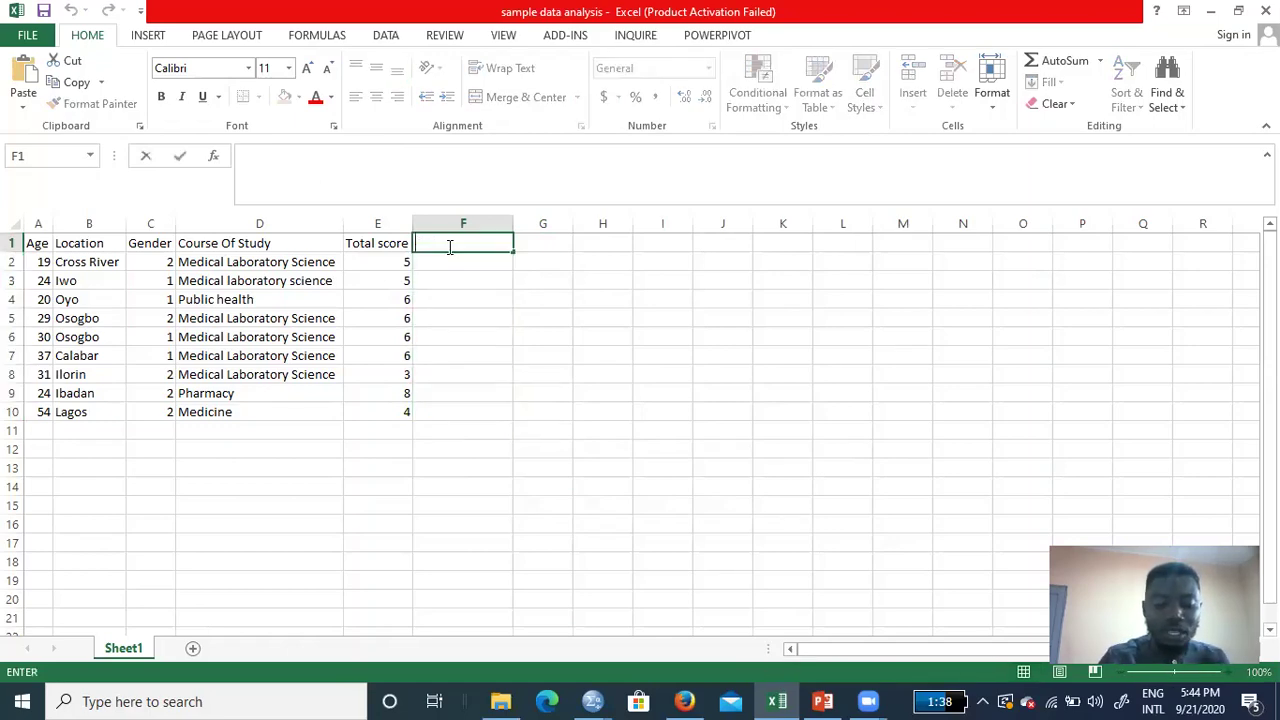
type("%")
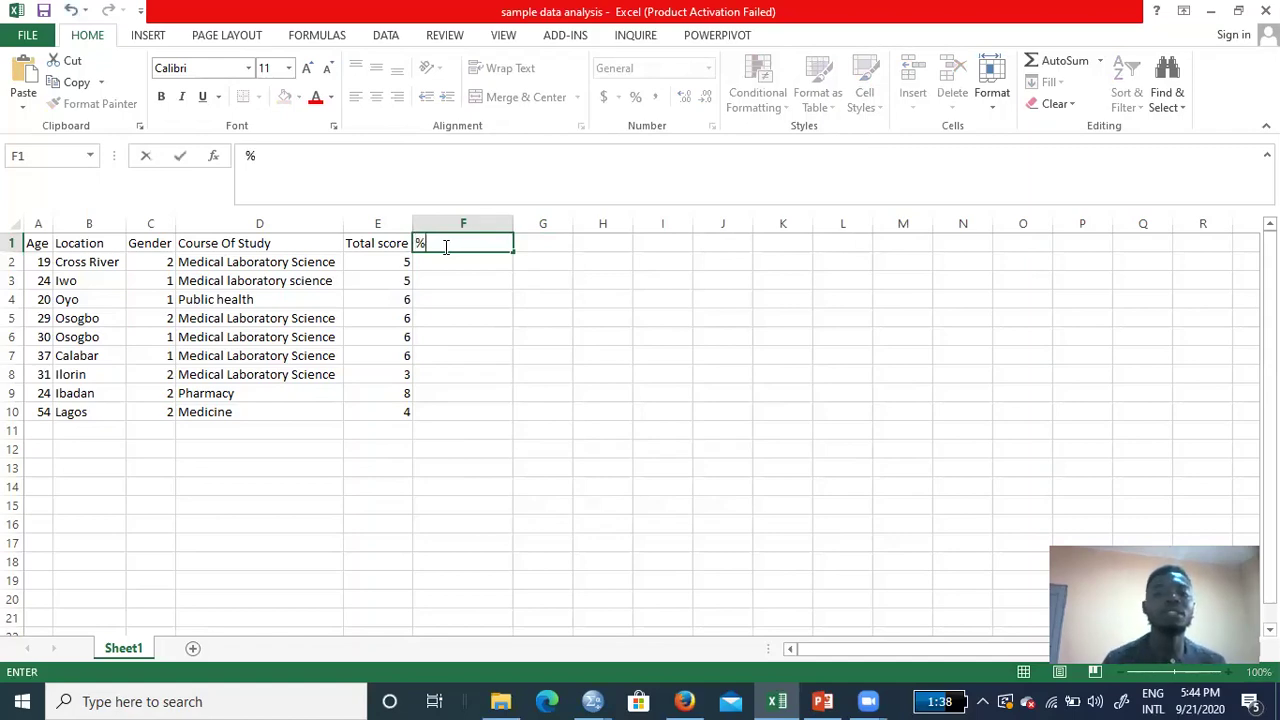
key("Return")
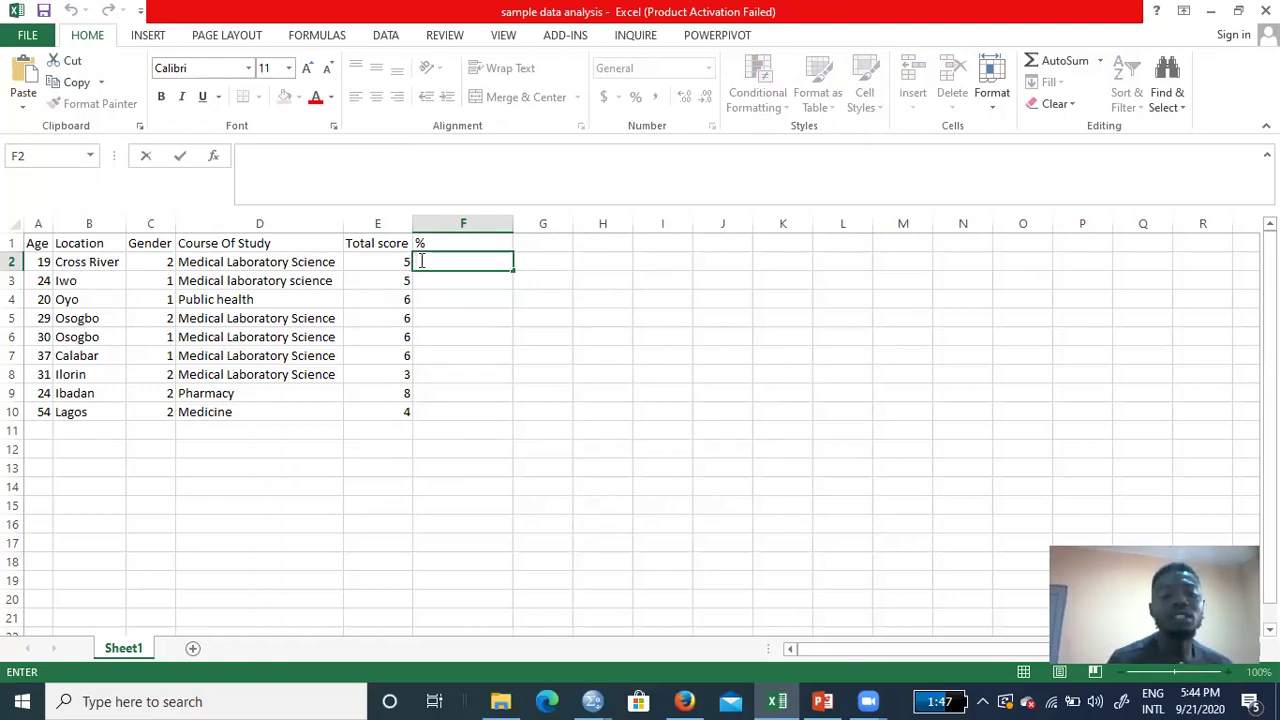
- Enter the formula =5/10*100 in cell F2 to calculate the first respondent's percentage
type("=")
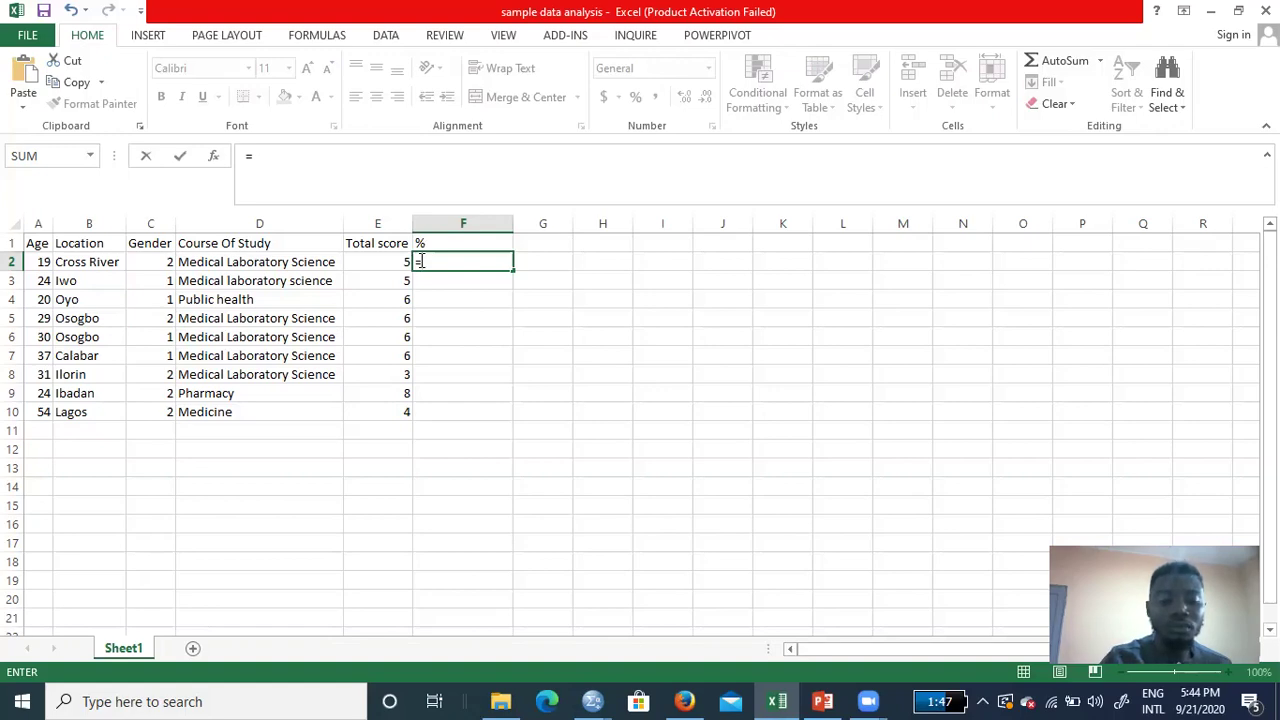
type("5")
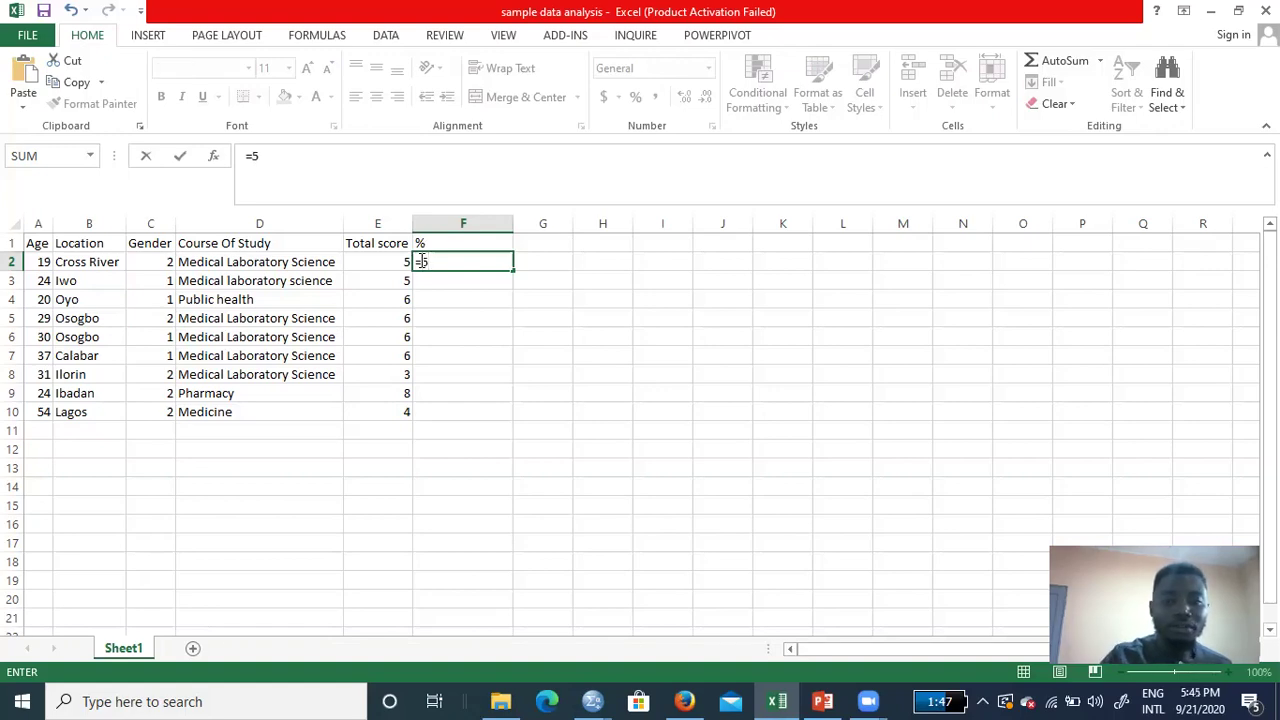
type("/")
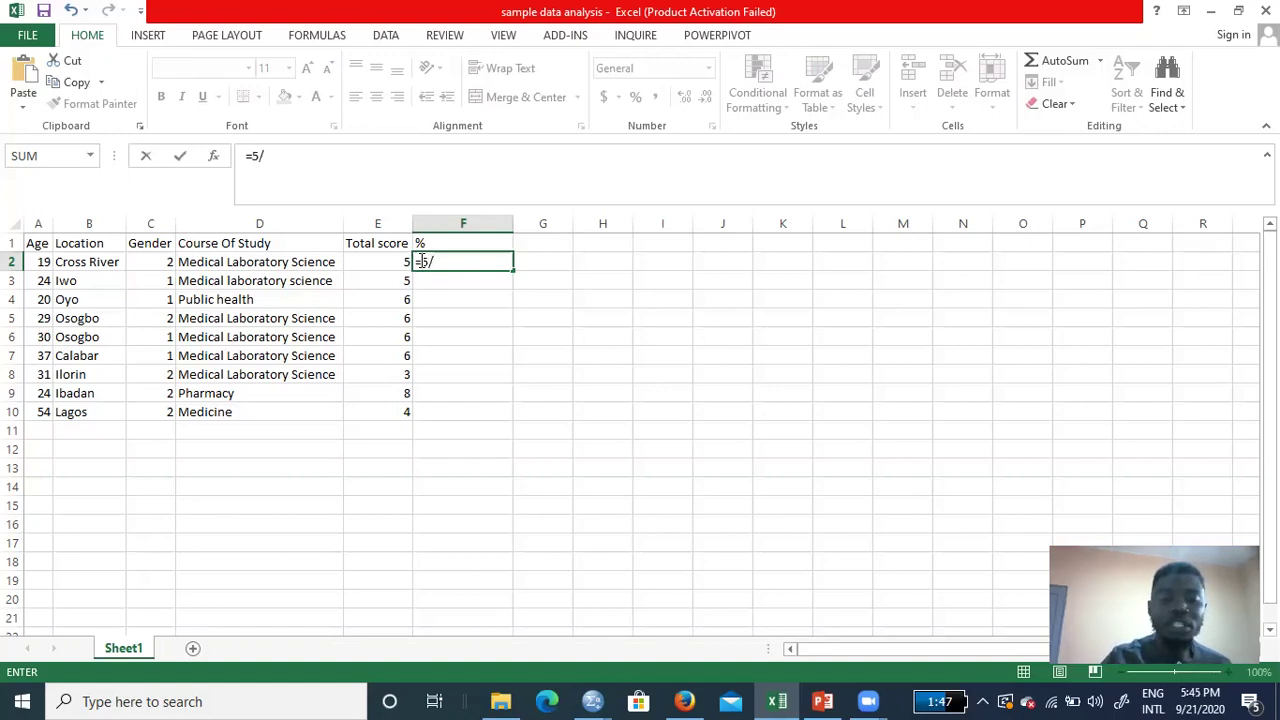
type("10")
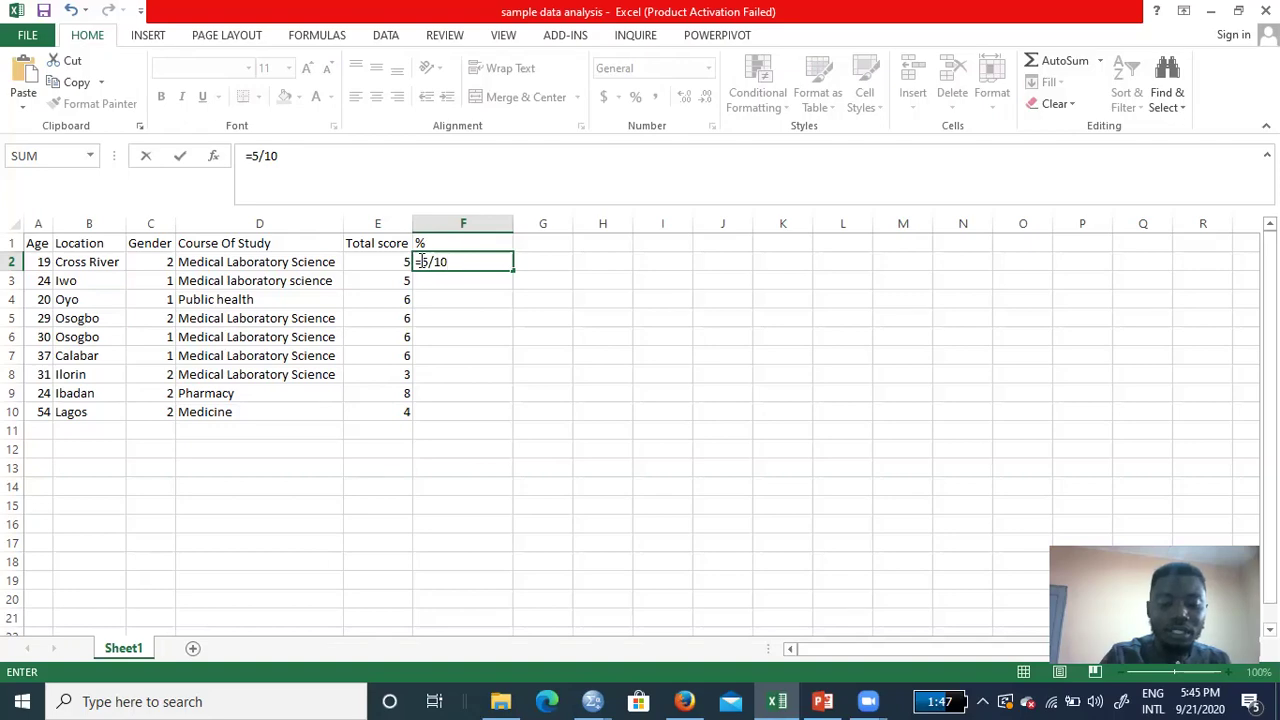
type("*100")
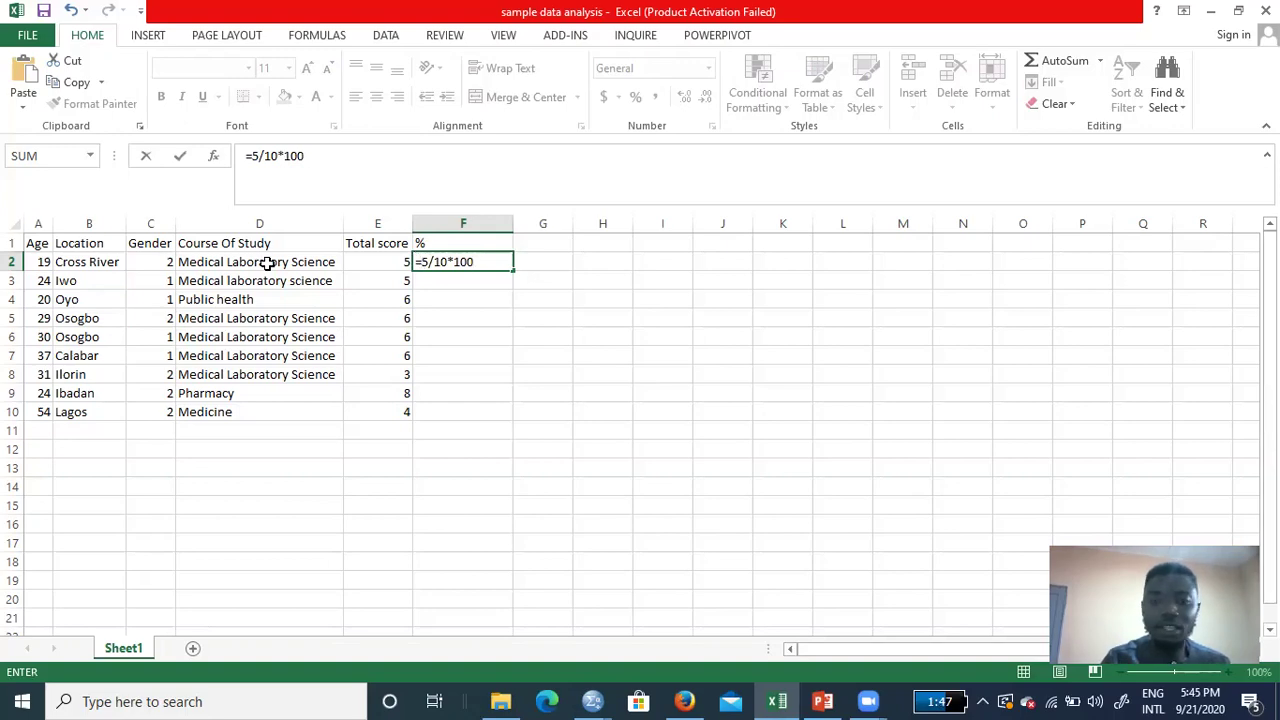
key("Return")
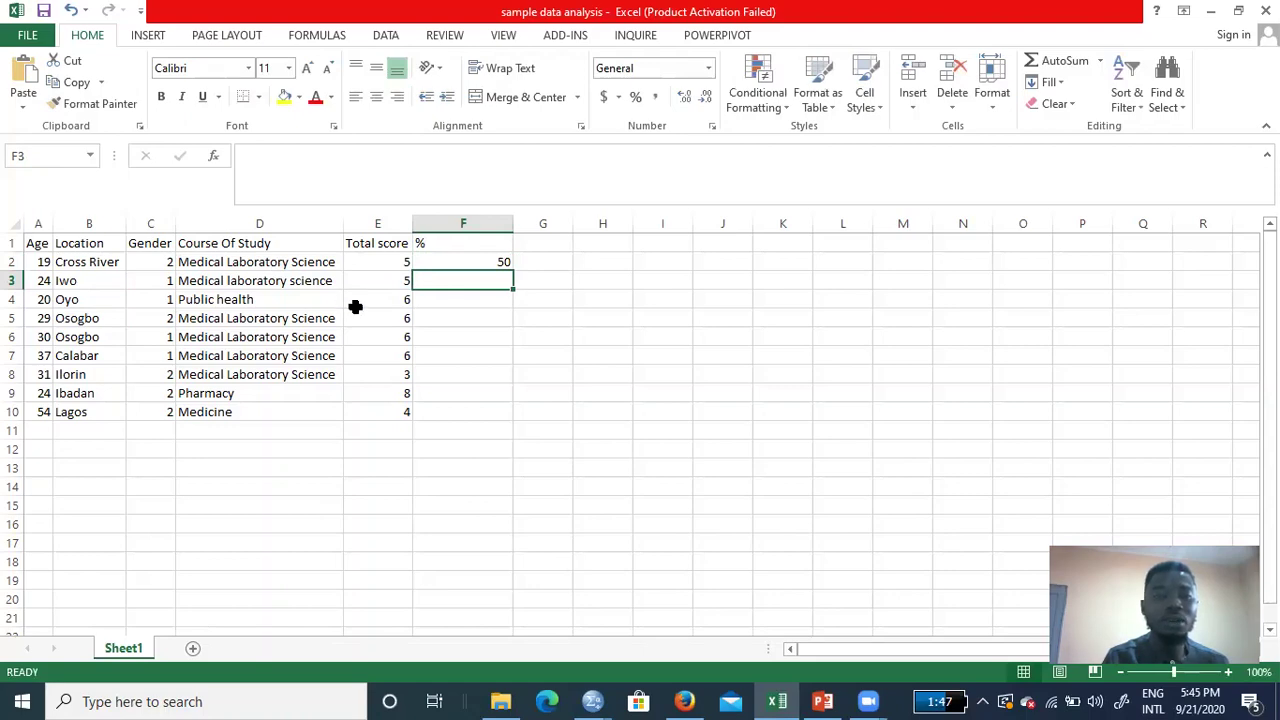
- Try to fill the percentage formula from F2 down to F10, and undo the fill
left_click(500, 261)
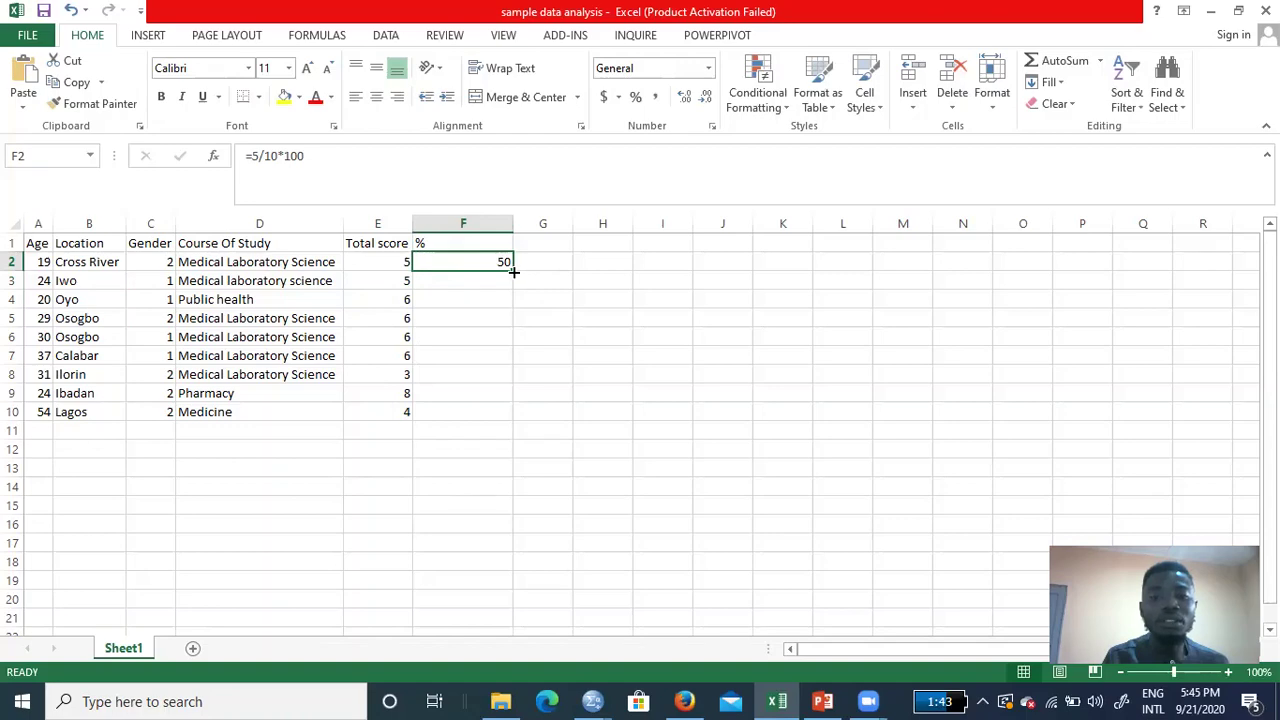
left_click_drag(513, 271, 504, 420)
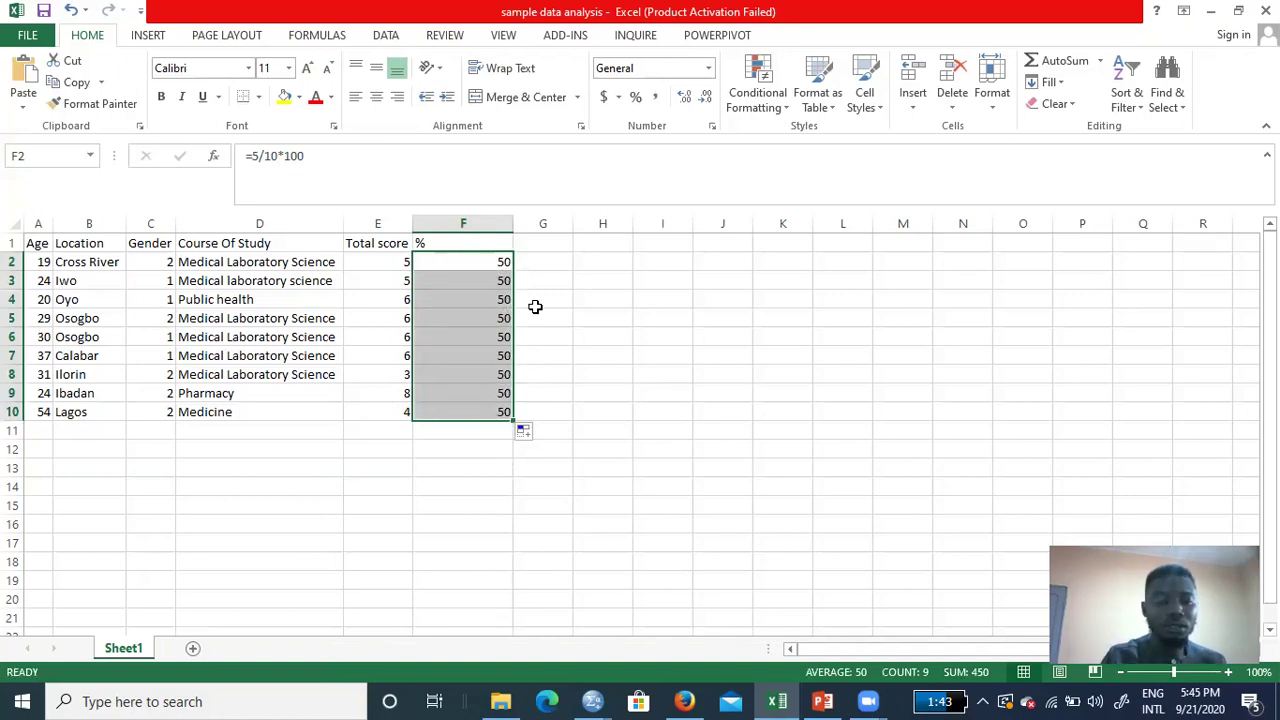
key("ctrl+z")
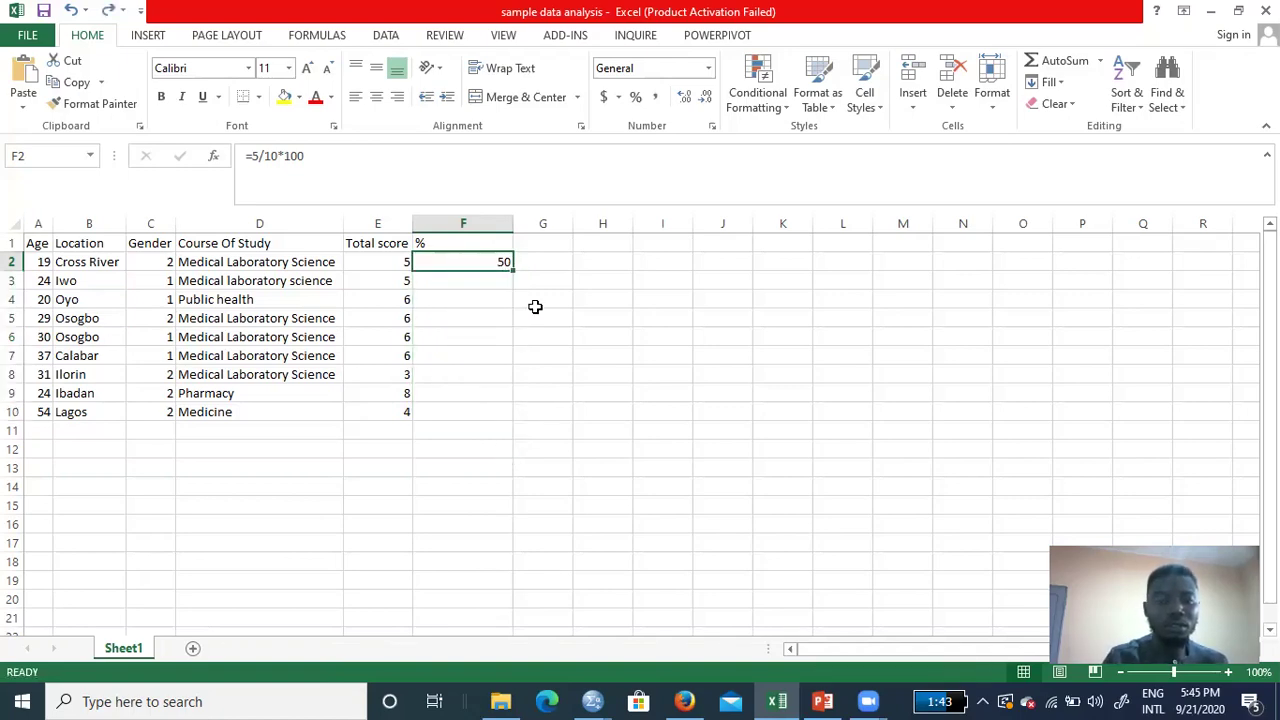
- Copy the percentage formula from F2 down into F3 and undo the accidental move of the two cells
double_click(501, 263)
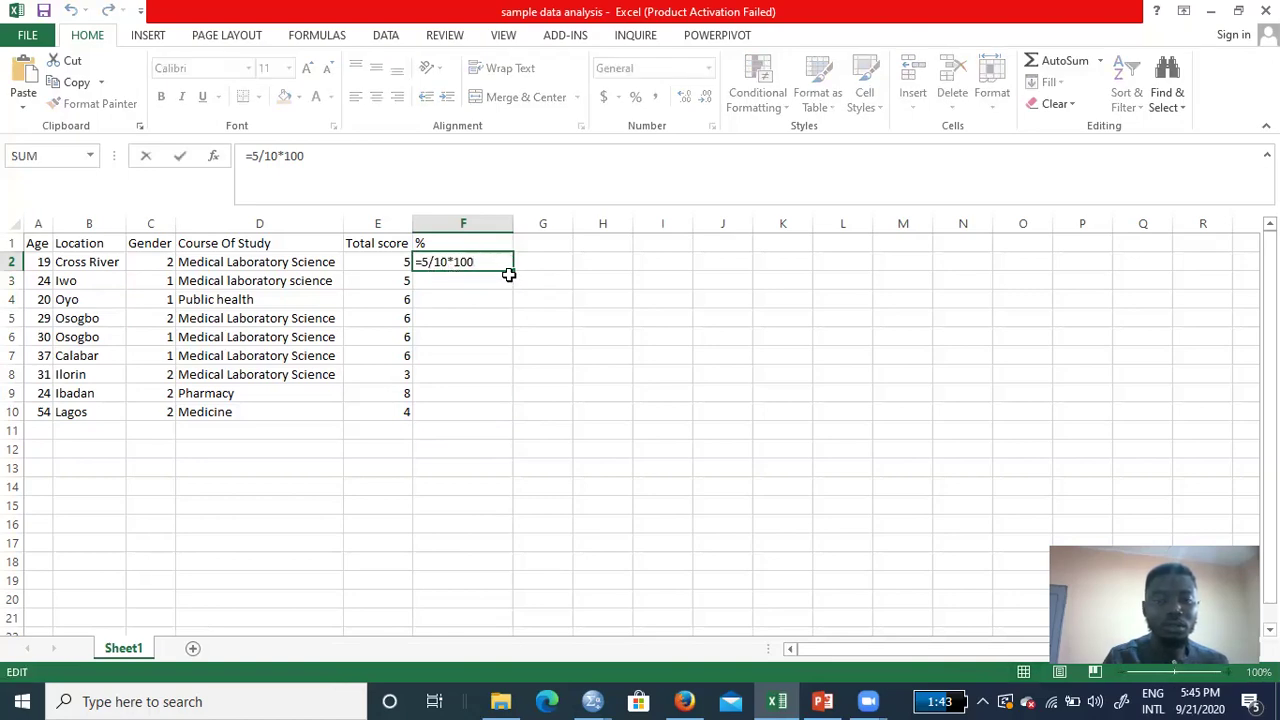
key("Return")
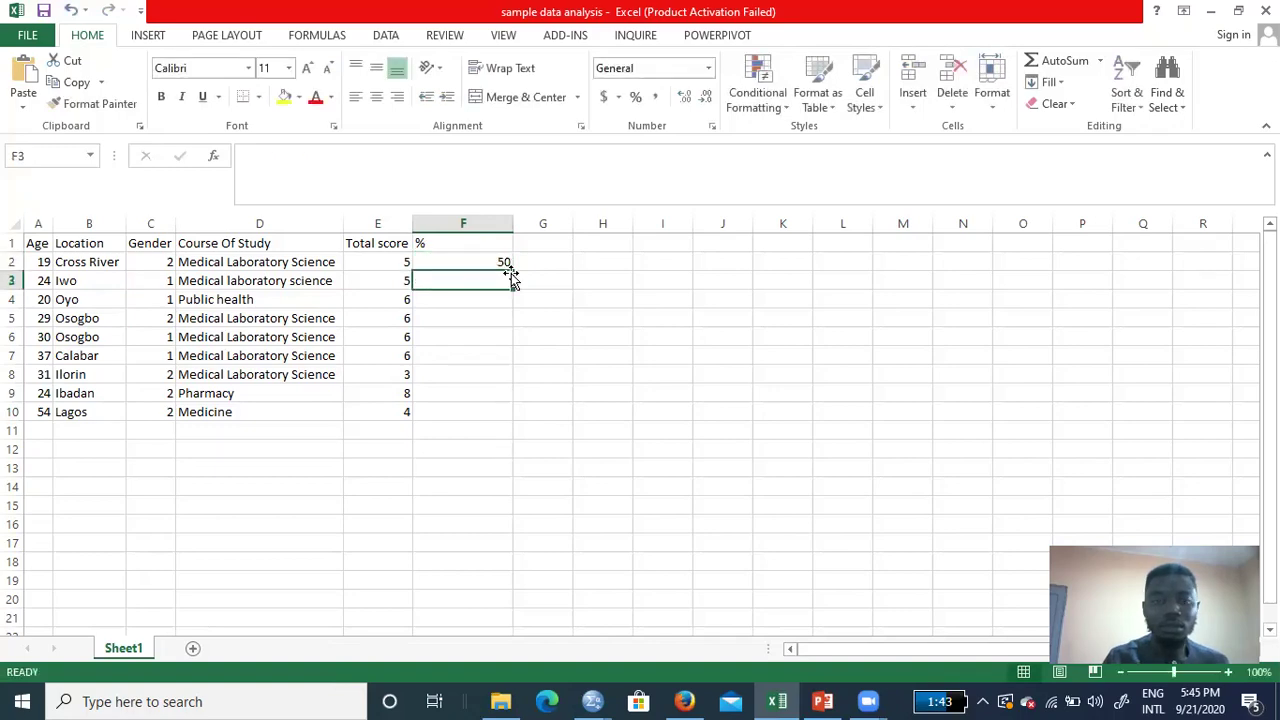
left_click(505, 262)
left_click_drag(510, 270, 508, 302)
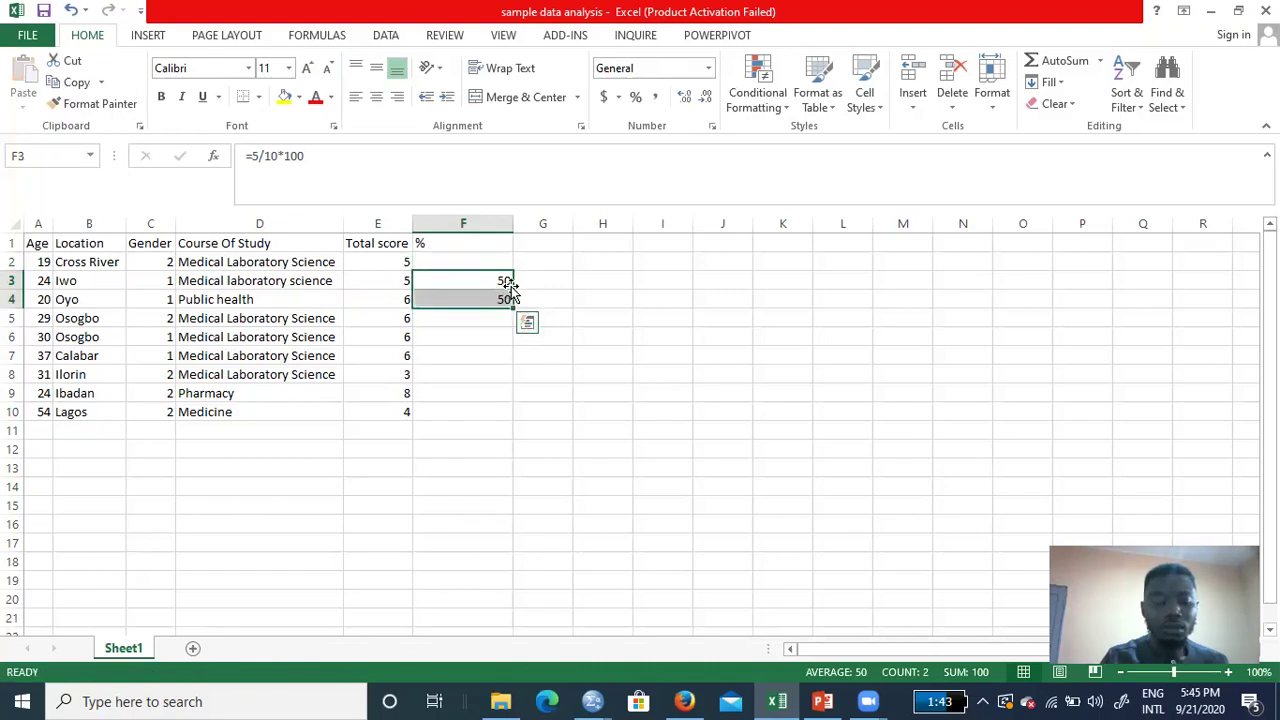
key("ctrl+z")
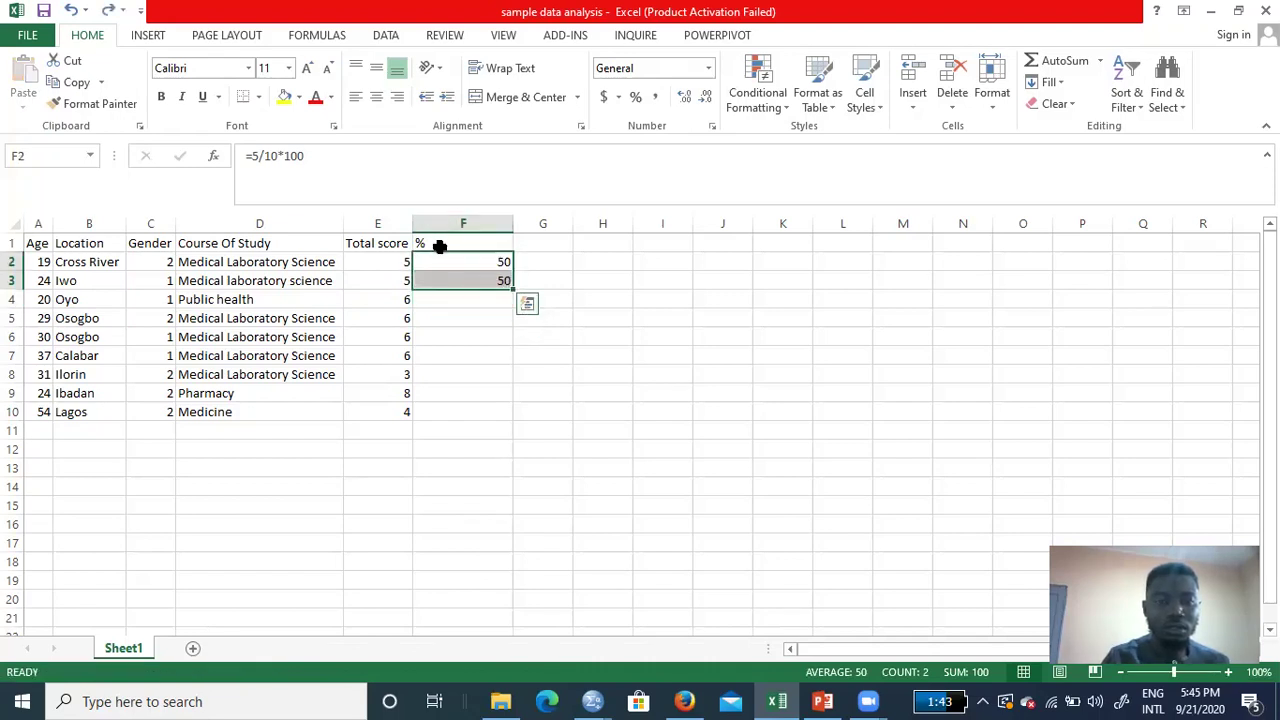
left_click(443, 298)
double_click(443, 298)
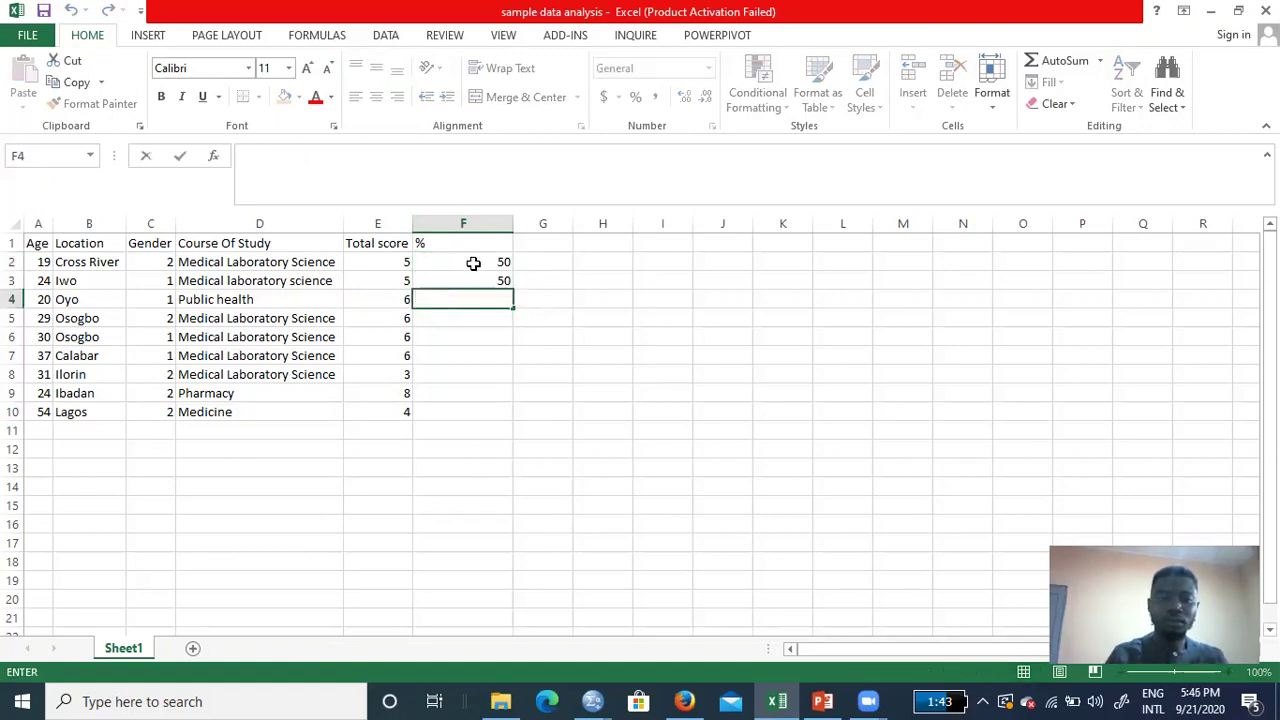
left_click(474, 261)
double_click(474, 261)
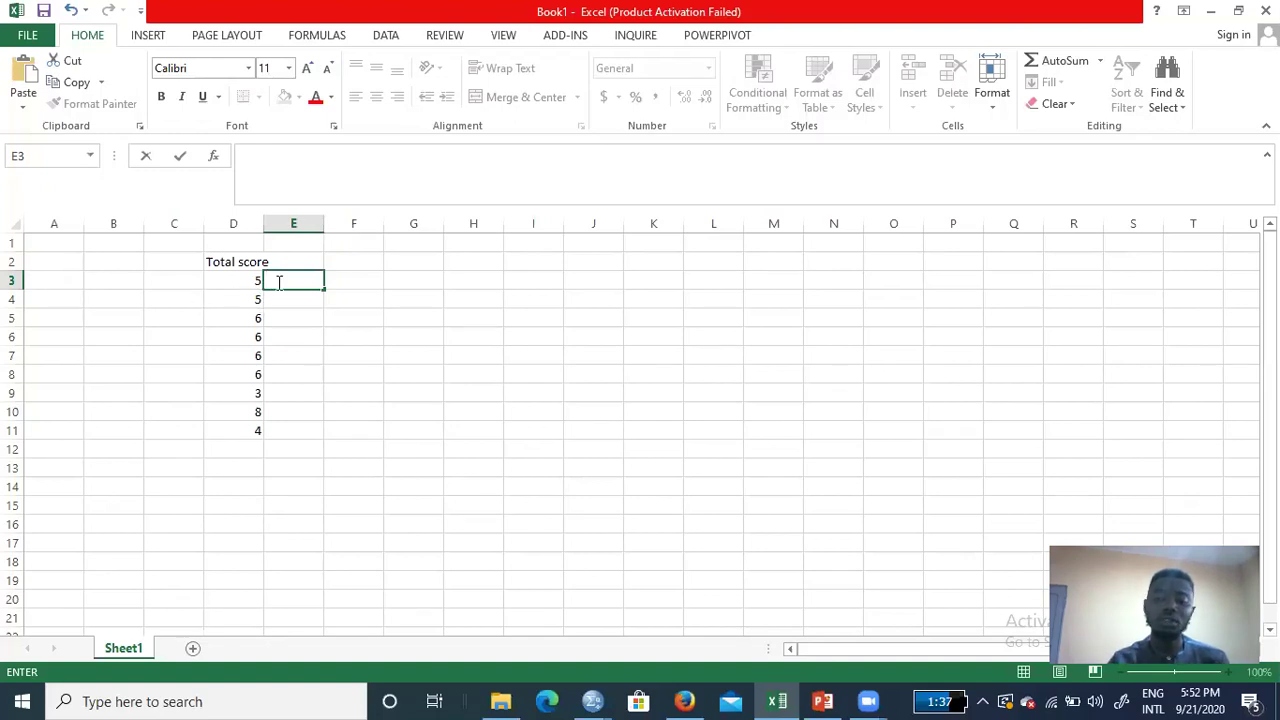
- Try to enter the formula =D3/*100 in cell E3, beside the first total score
type("=")
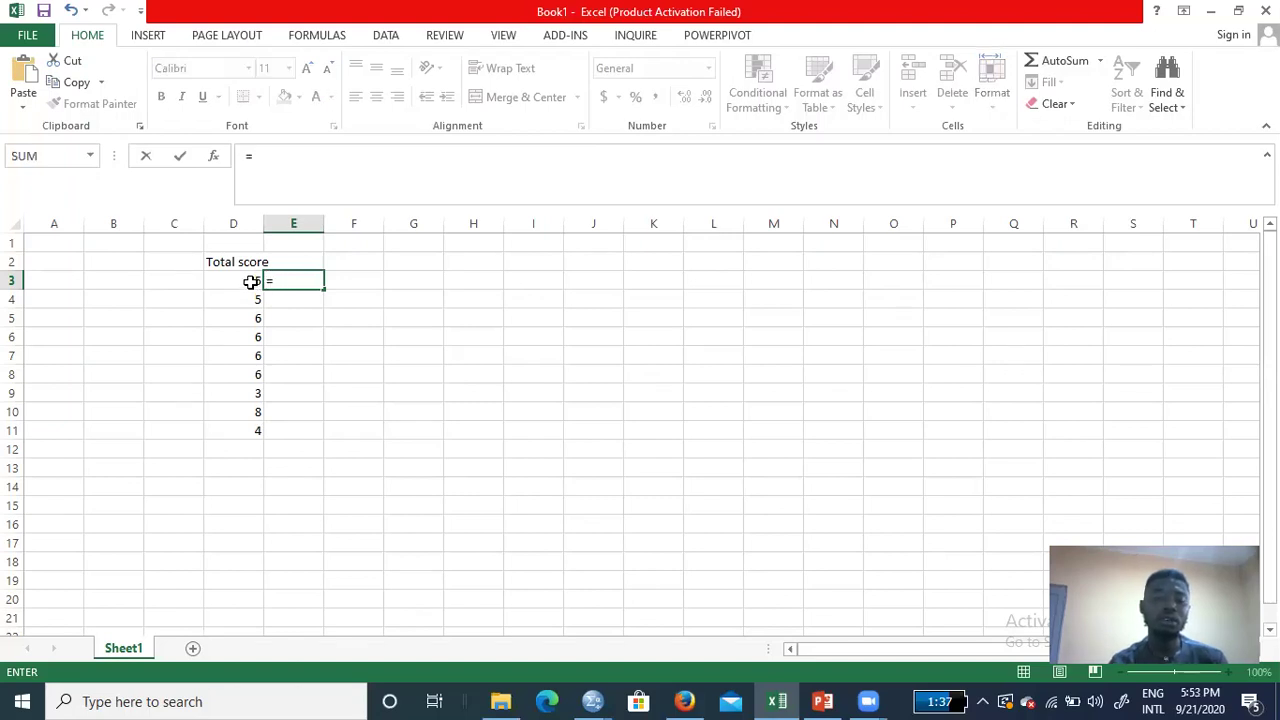
left_click(249, 280)
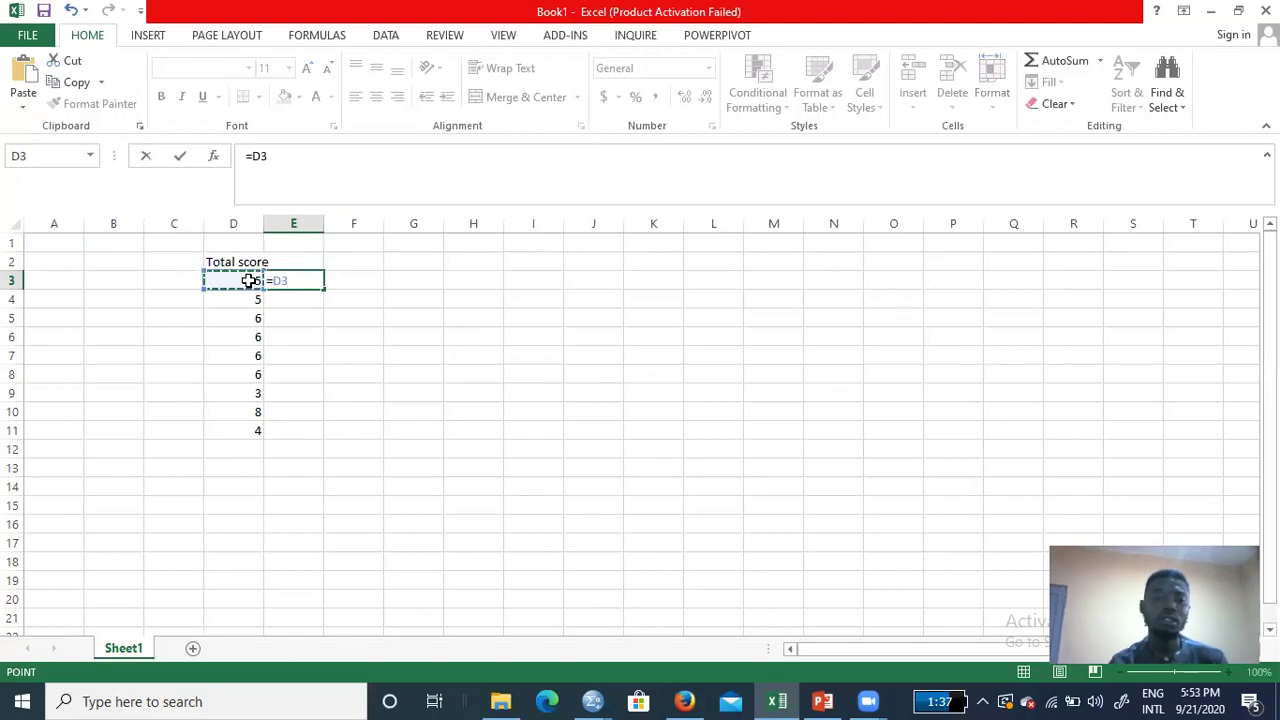
type("/")
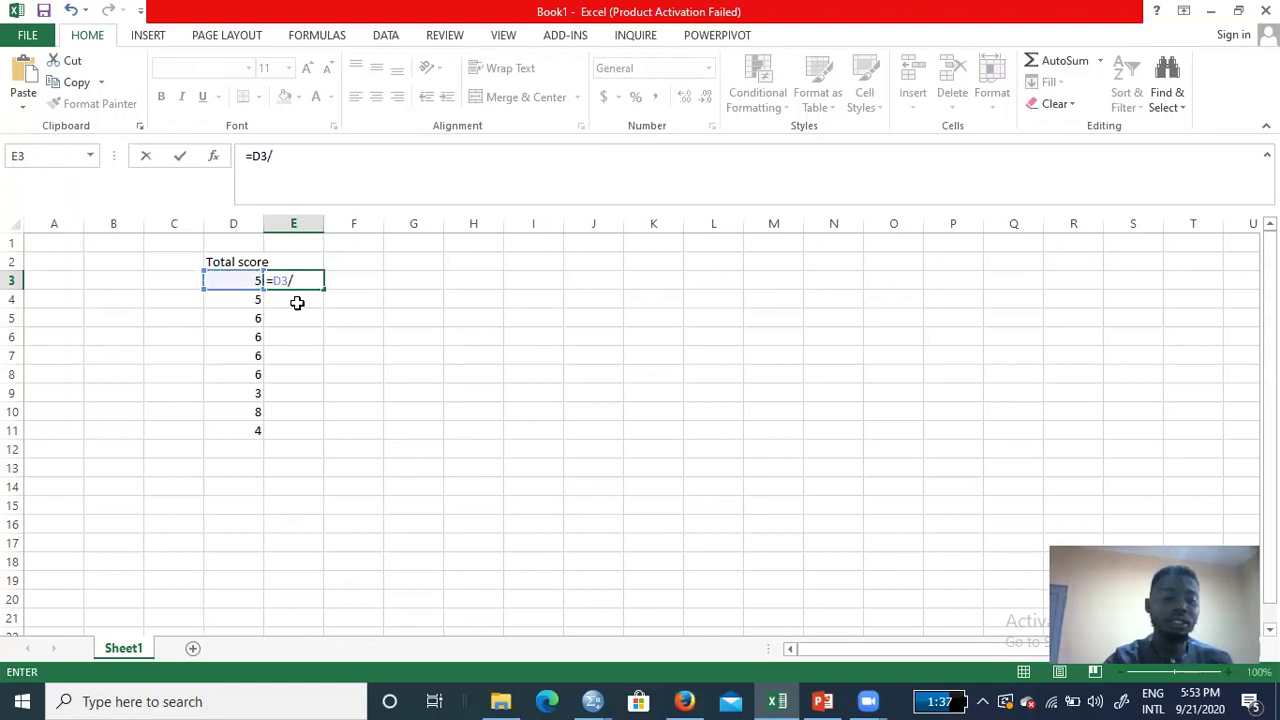
type("1")
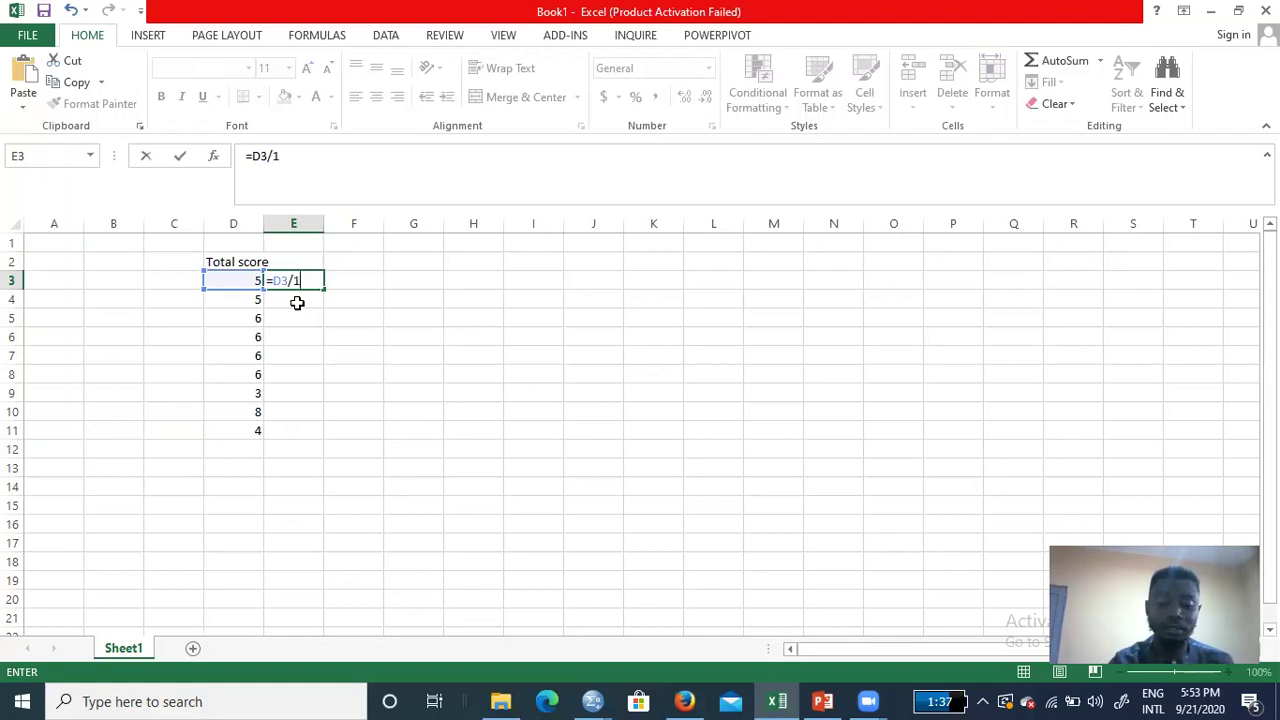
type("0")
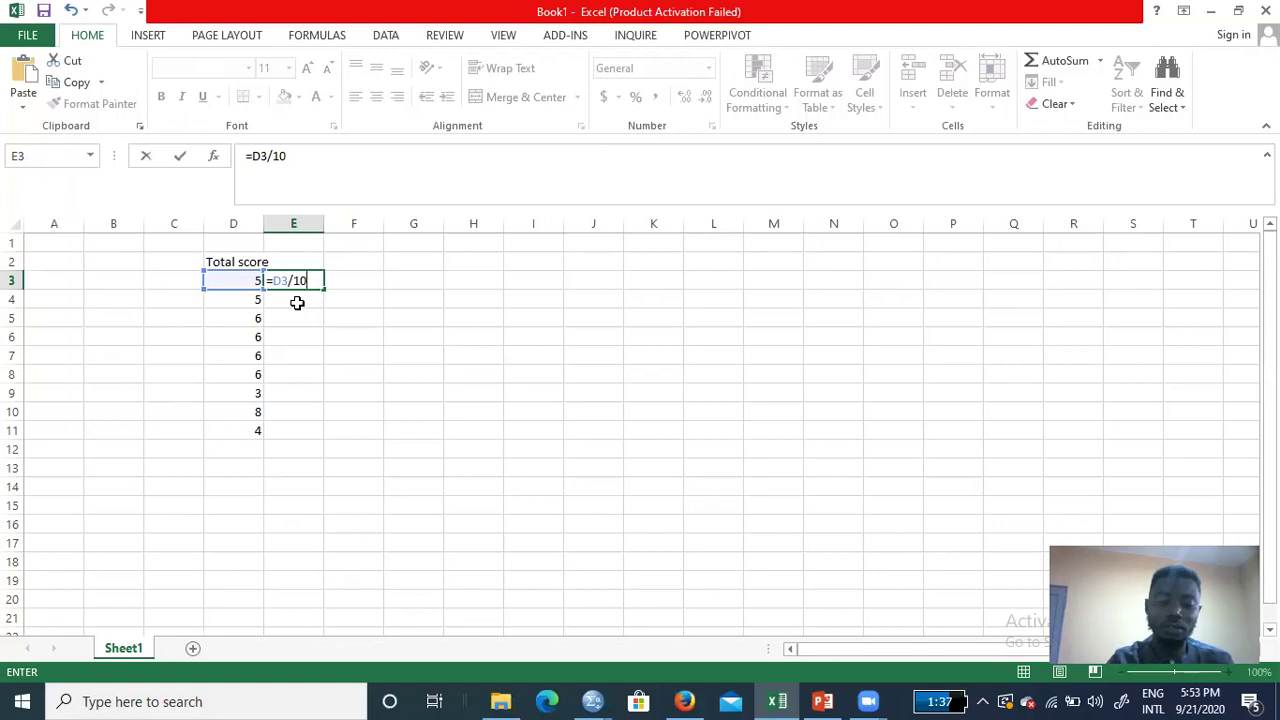
type("*")
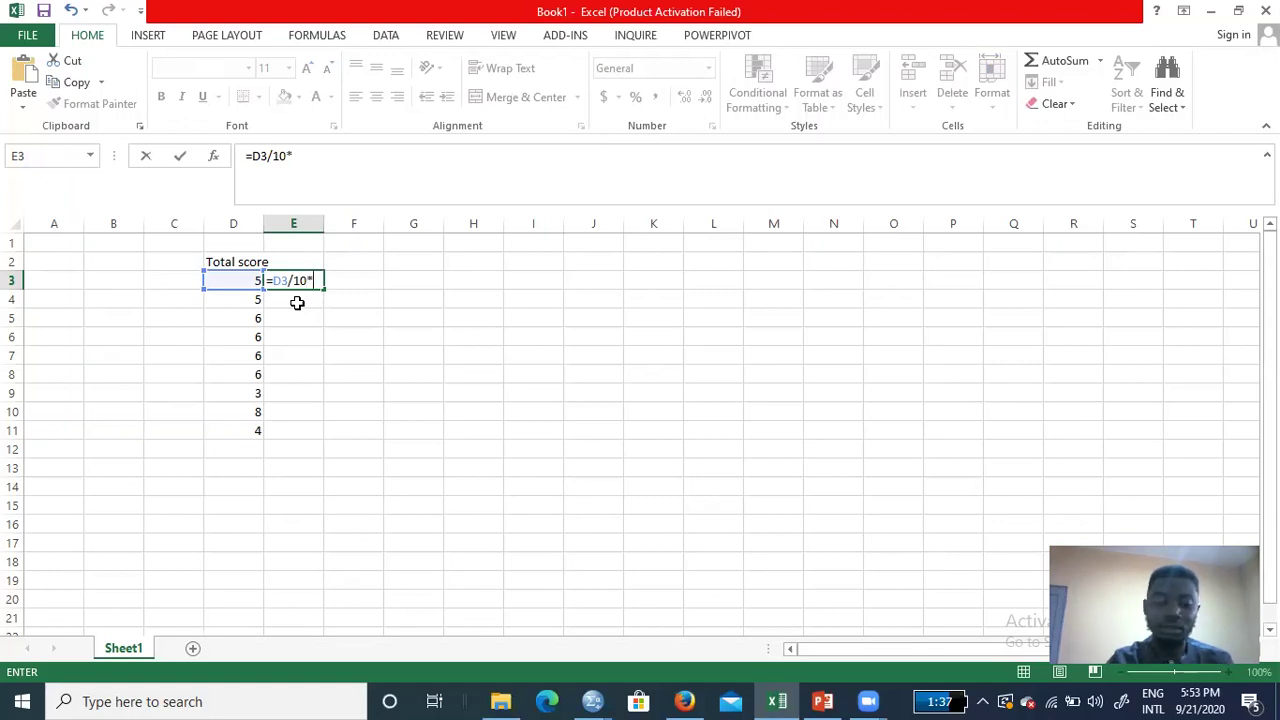
type("10")
key("BackSpace")
key("BackSpace")
key("BackSpace")
key("BackSpace")
key("BackSpace")
type("*100")
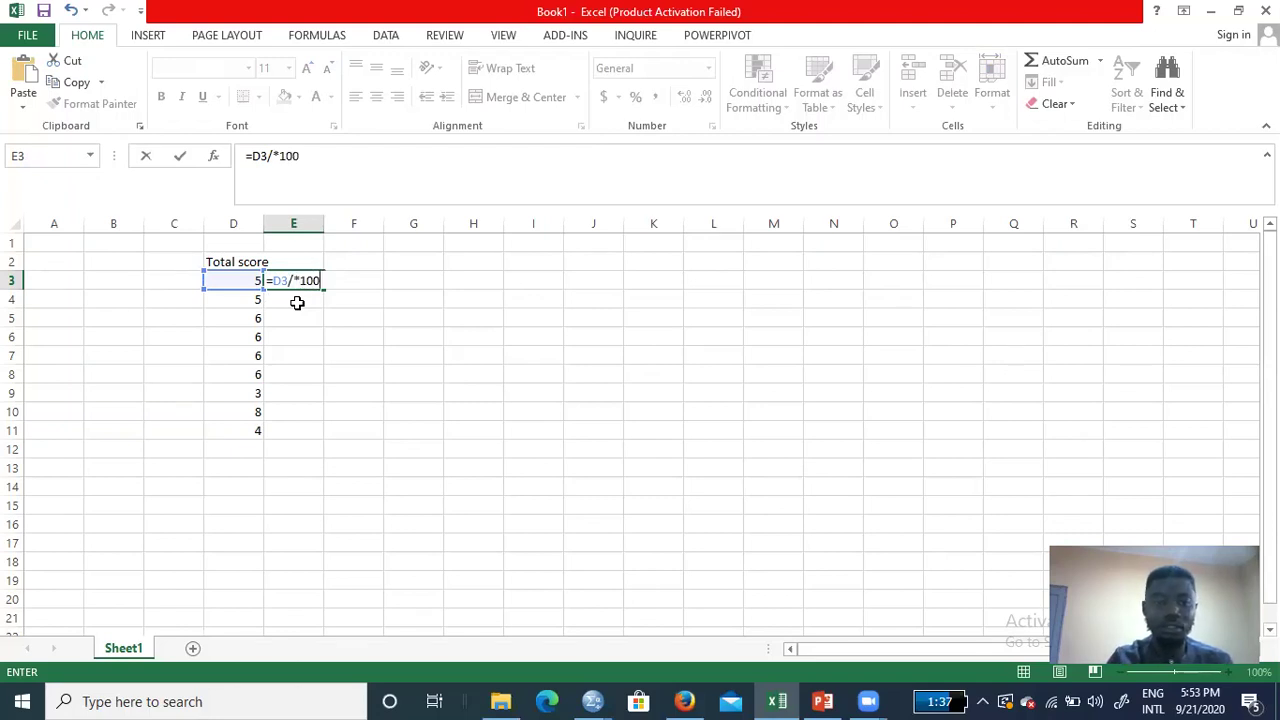
key("Return")
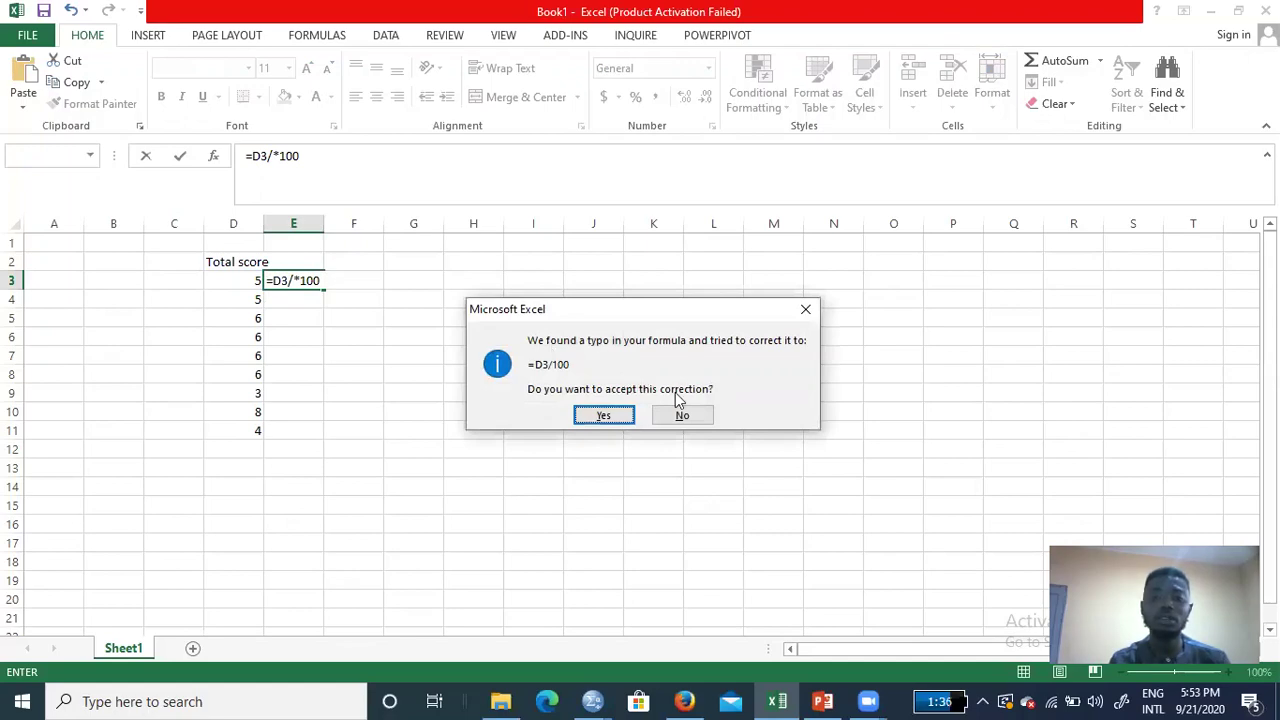
- Accept the suggested formula correction =D3/100 for cell E3 after first declining it, and clear the cell's contents
left_click(806, 313)
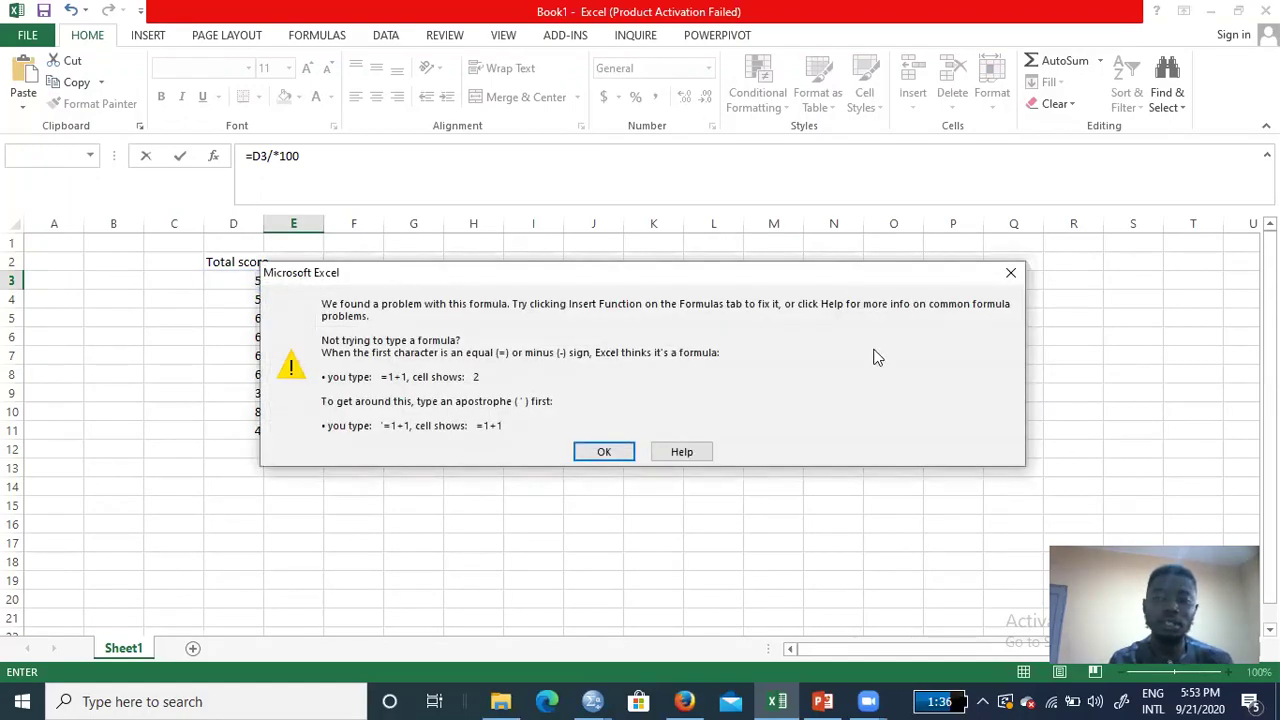
left_click(1010, 273)
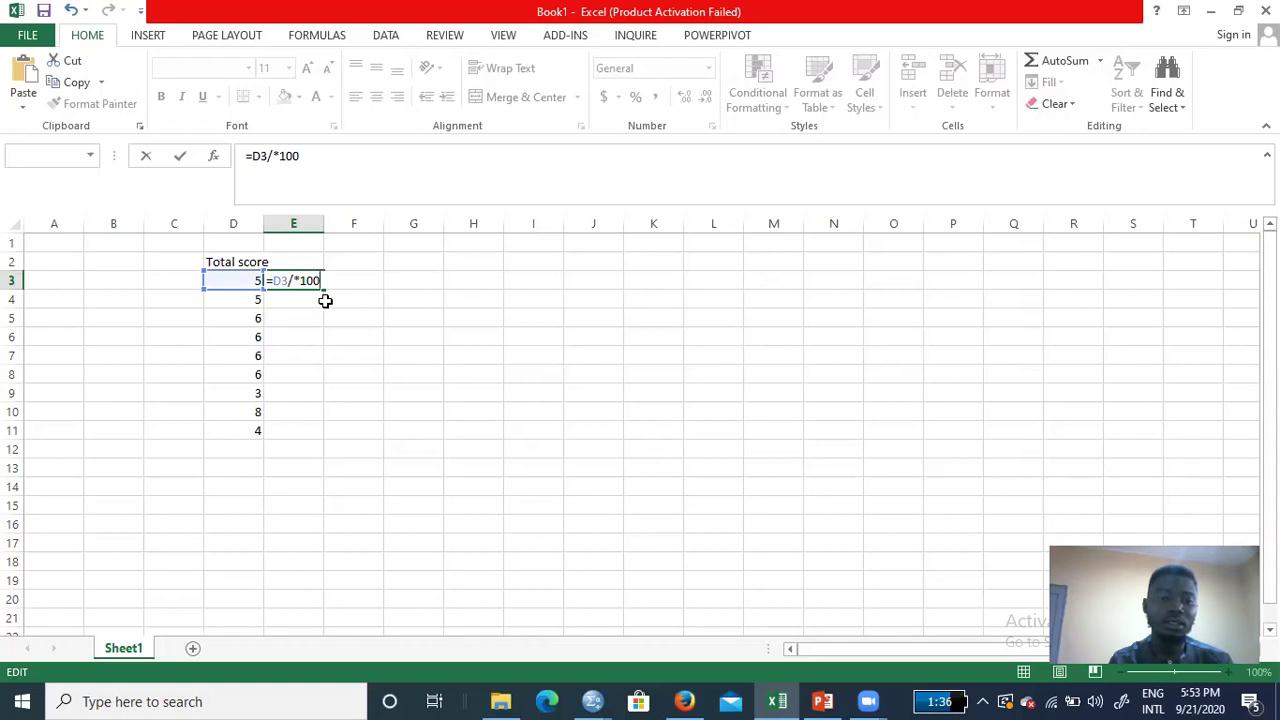
key("Return")
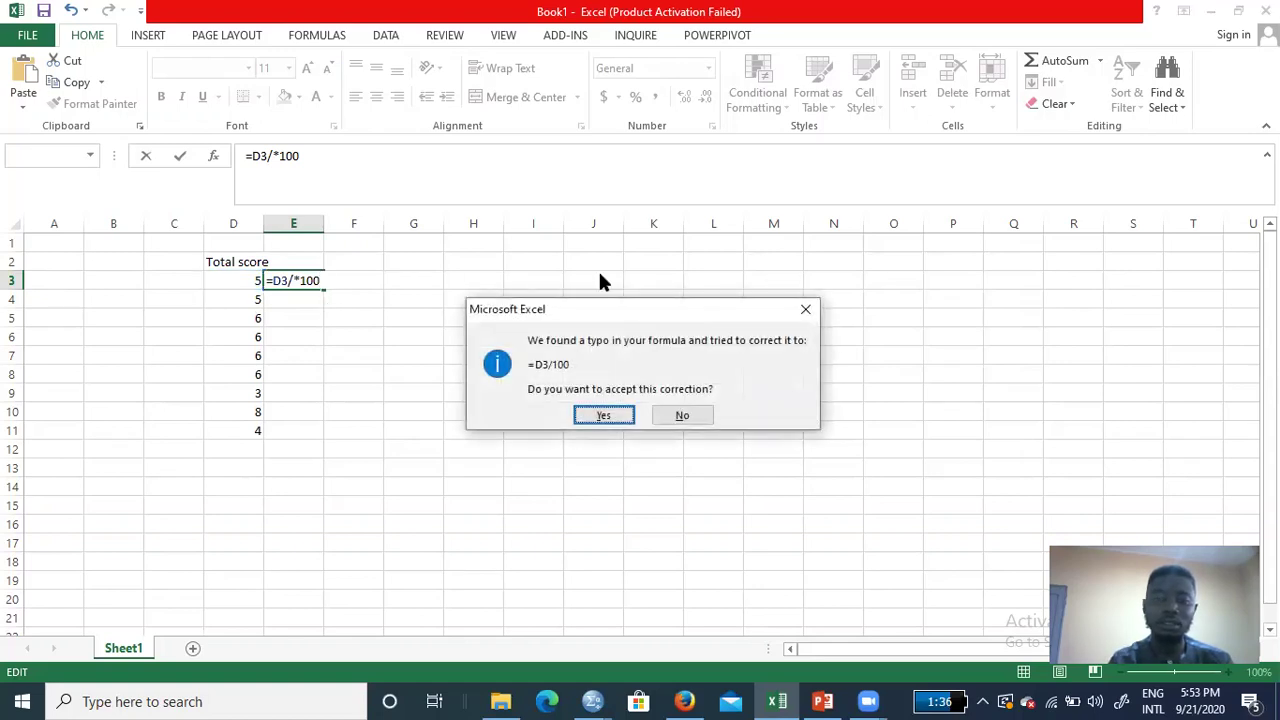
left_click(586, 411)
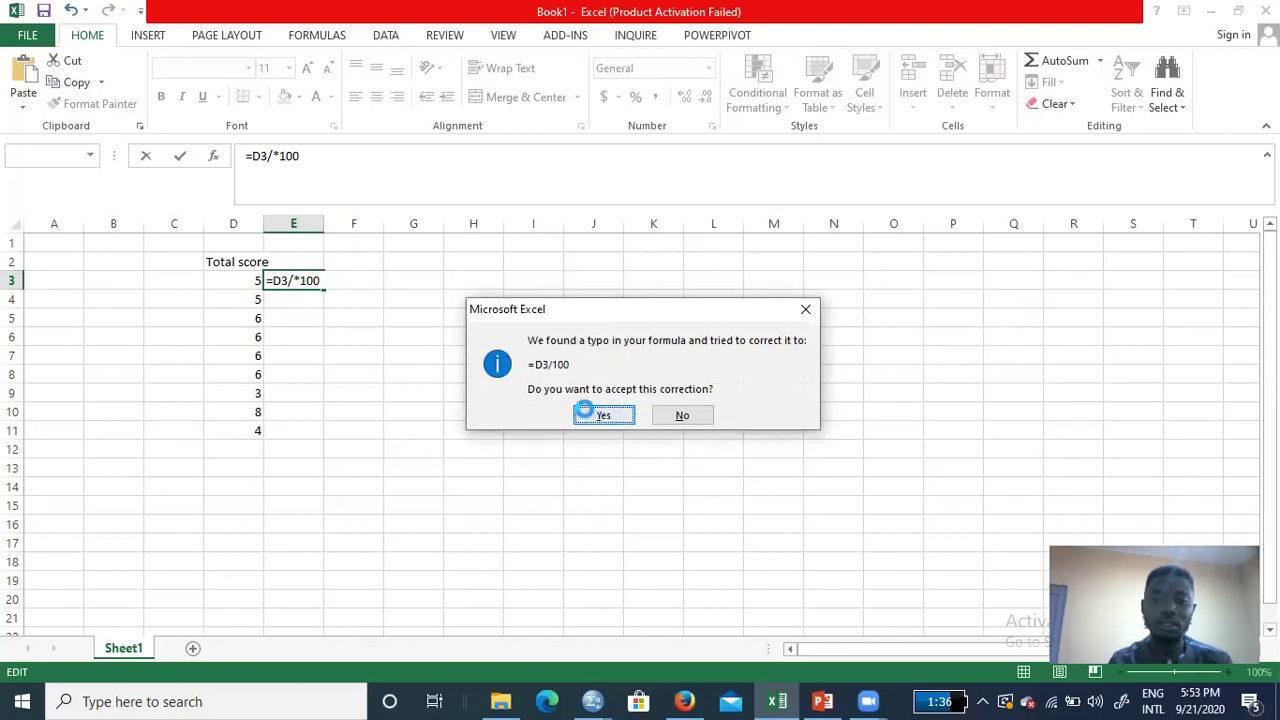
left_click(306, 281)
key("BackSpace")
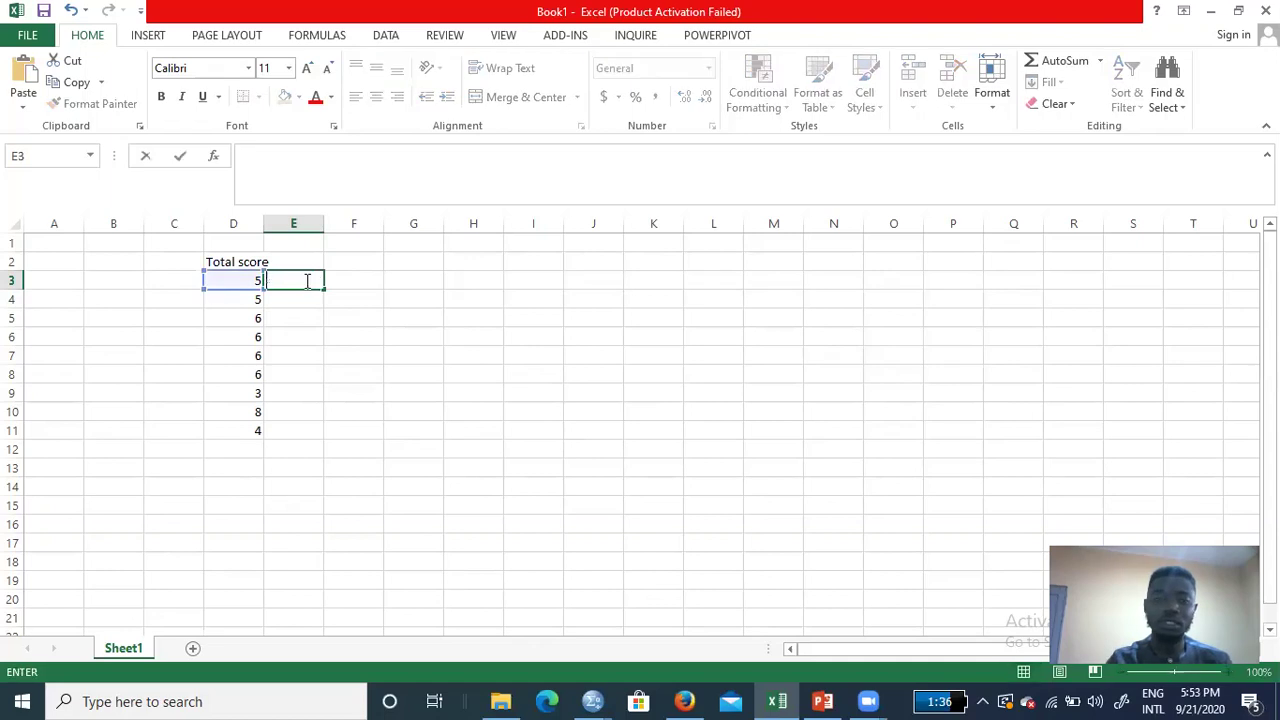
- Enter the formula =D3/10*100 in cell E3 and fill it down to E11
type("=")
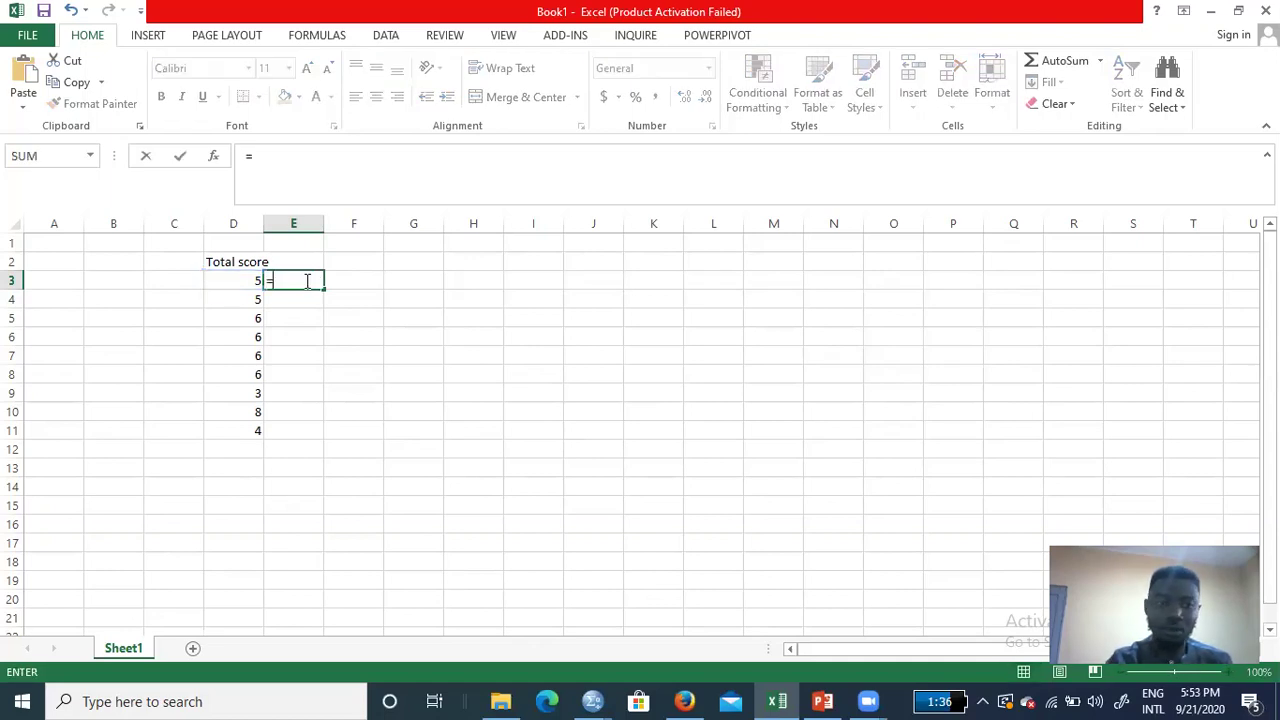
left_click(250, 281)
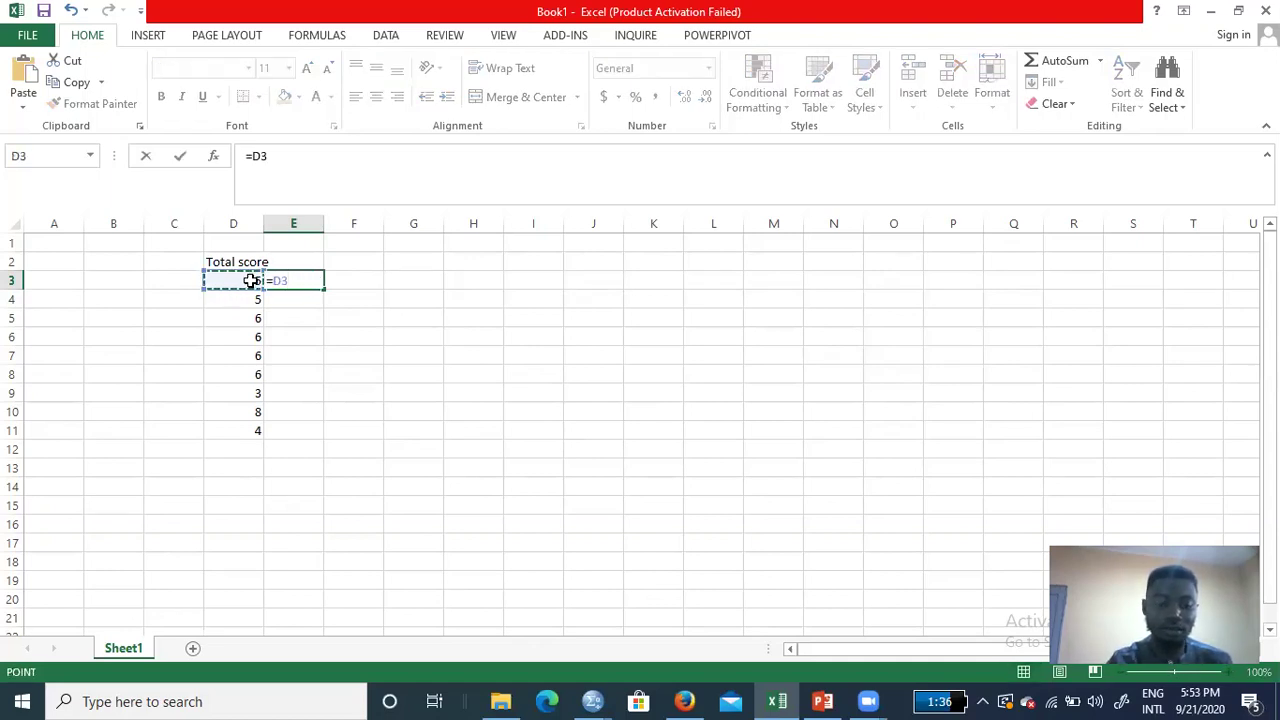
type("/")
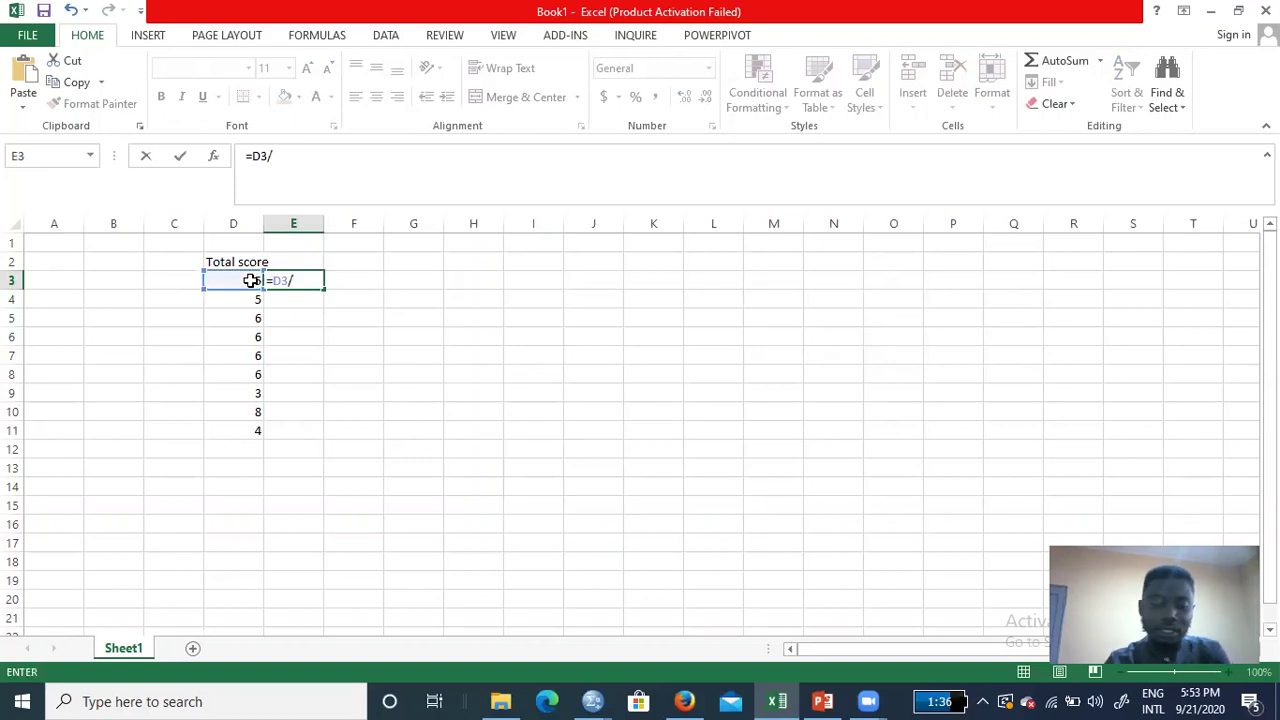
type("10")
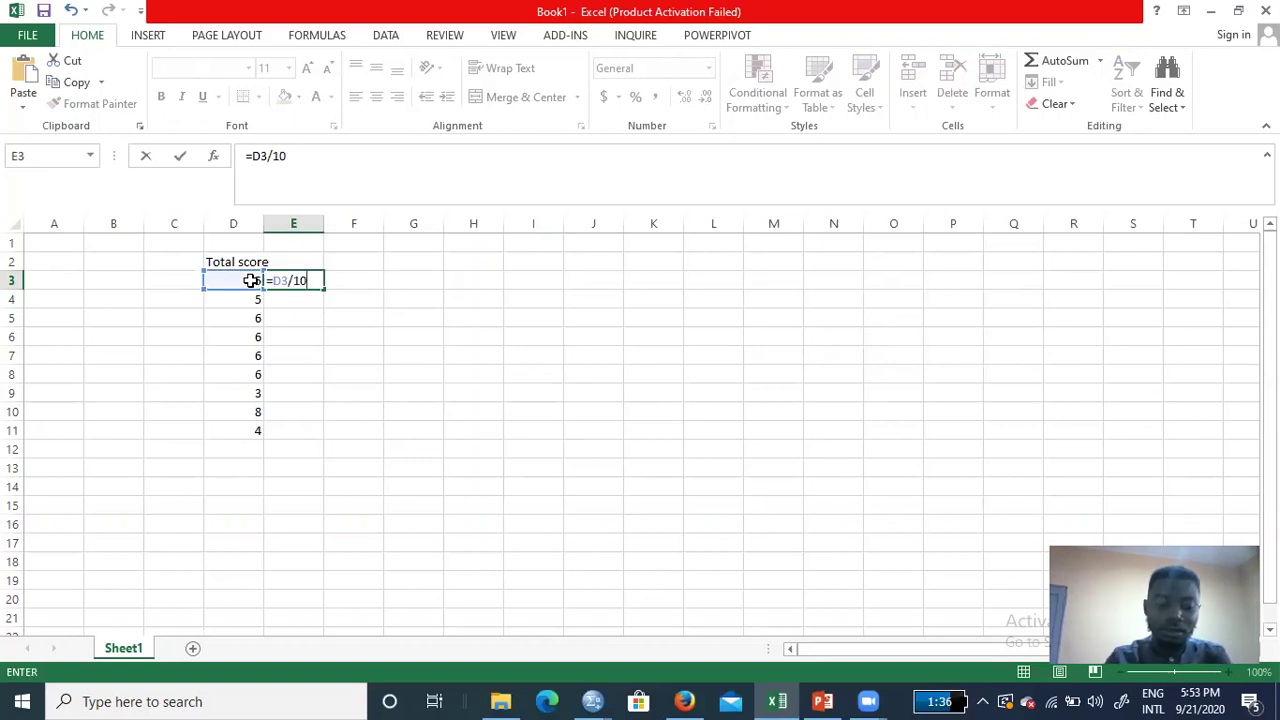
type("*")
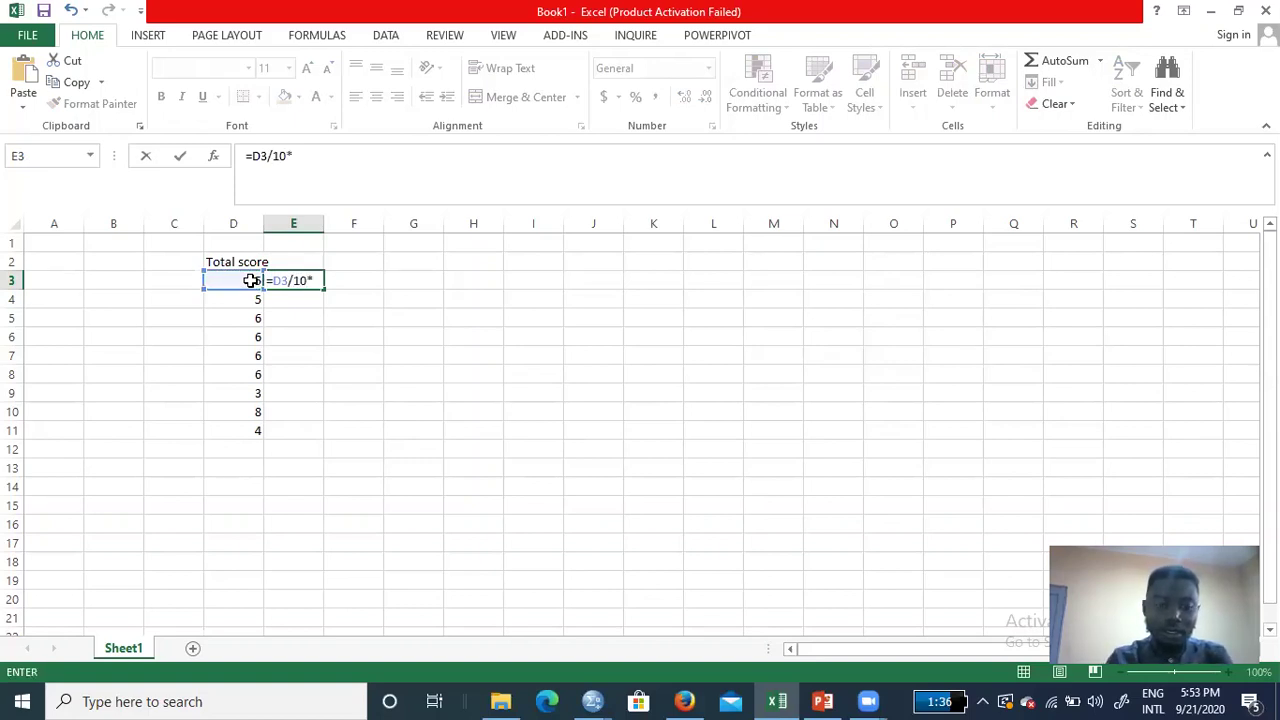
type("100")
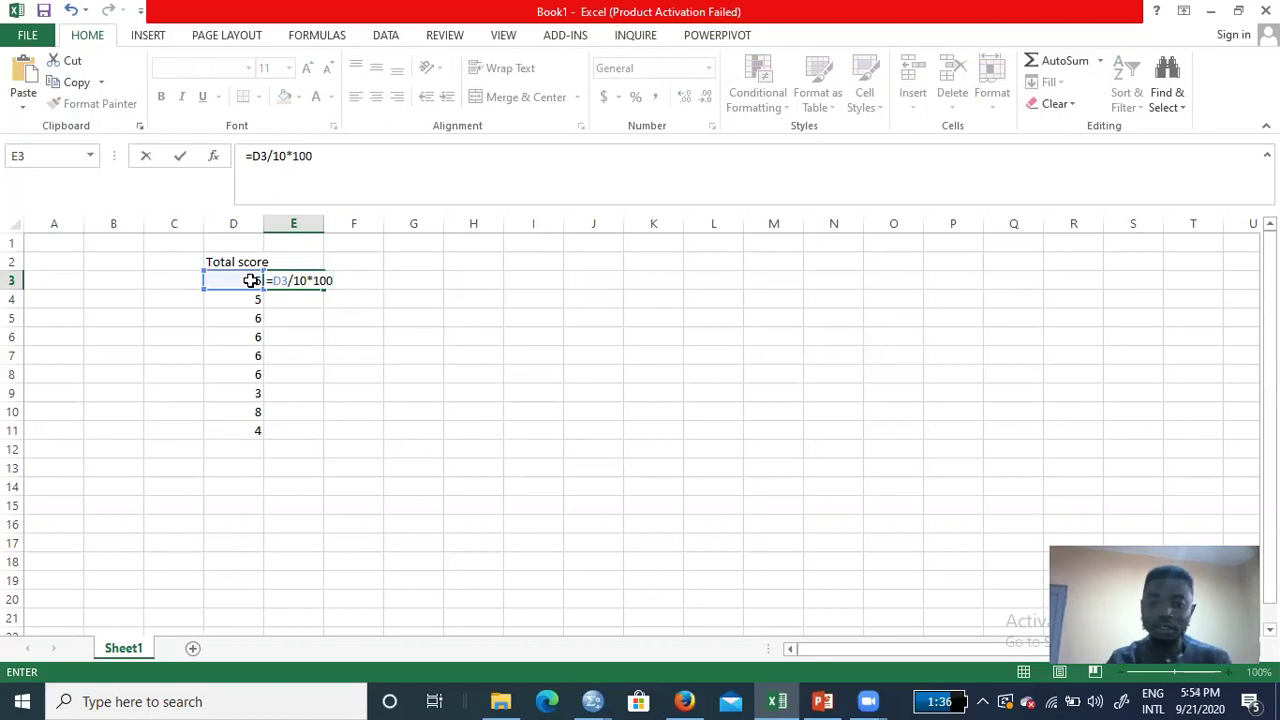
key("Return")
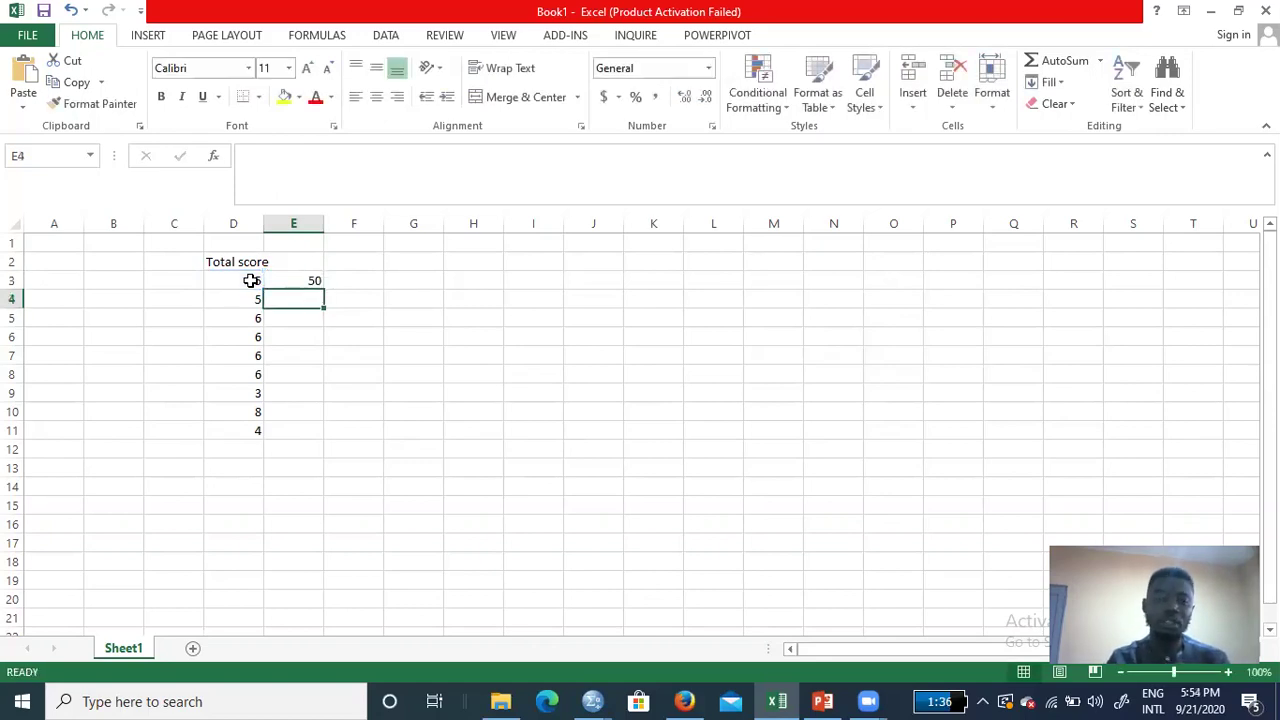
left_click(312, 283)
left_click_drag(322, 288, 310, 432)
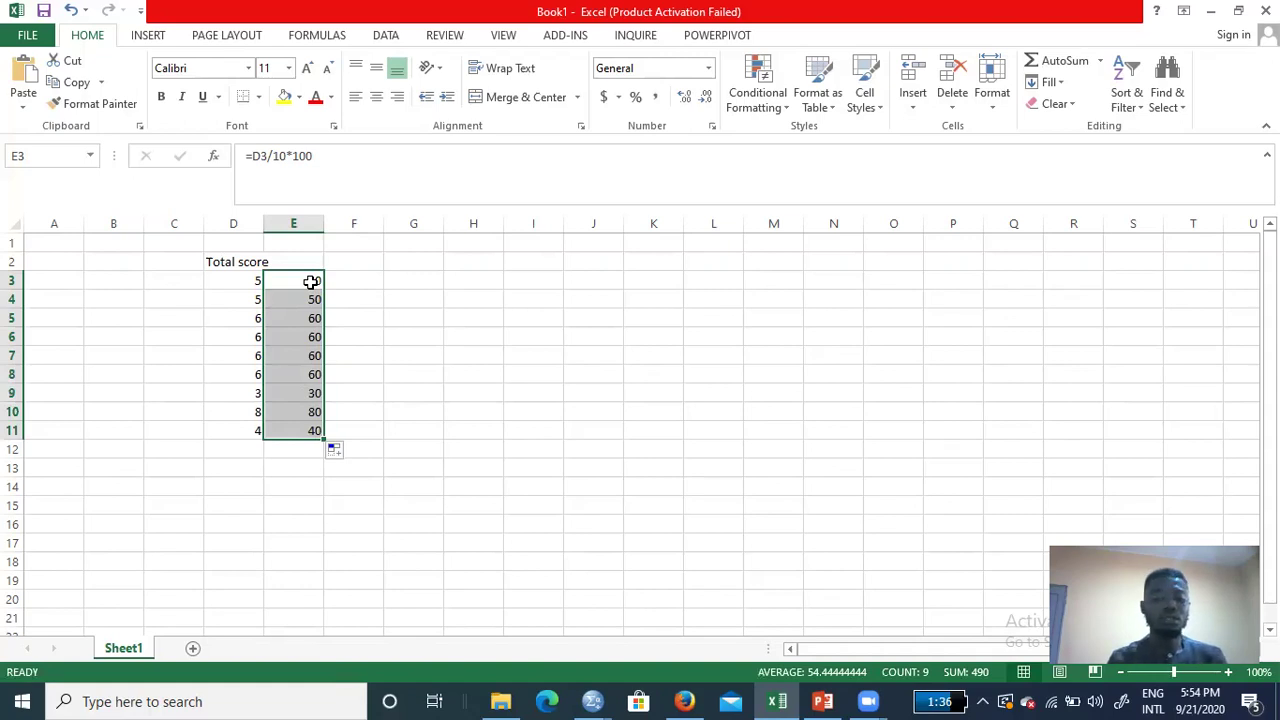
- Copy the percentages in E3:E11 and paste them into the percentage column of the SPSS dataset, starting at case 1
key("ctrl+c")
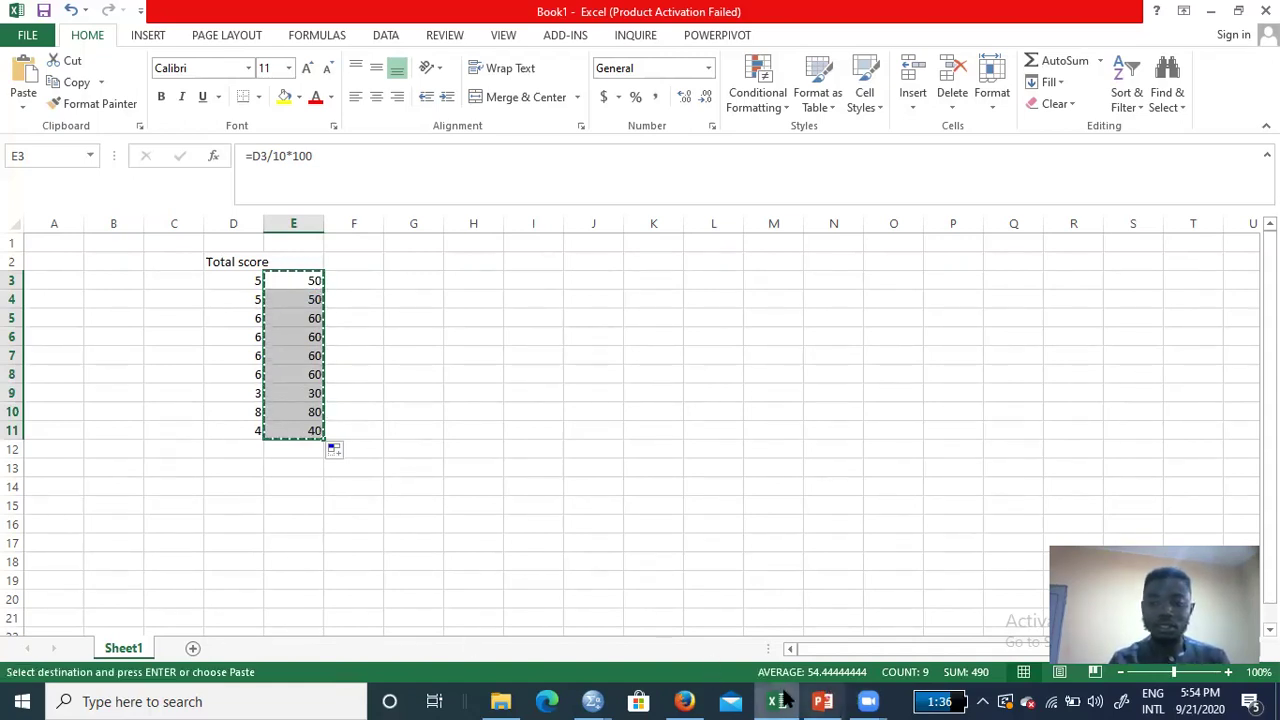
mouse_move(612, 700)
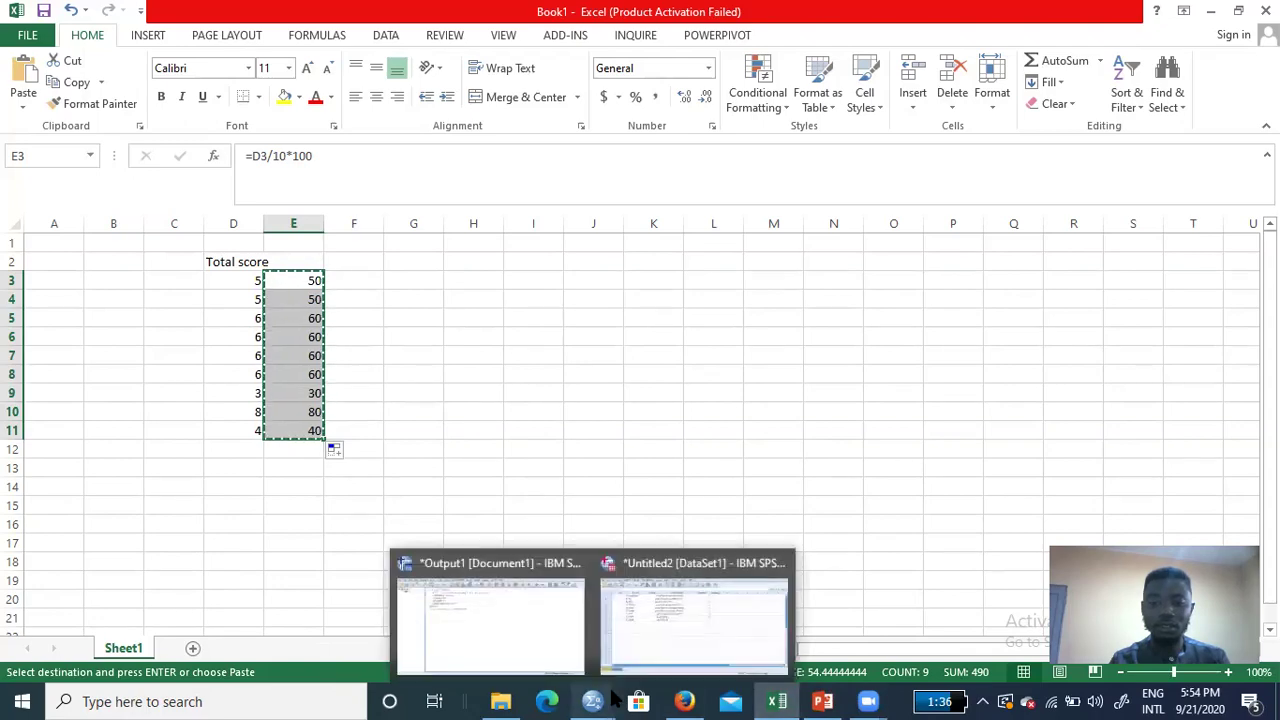
left_click(641, 640)
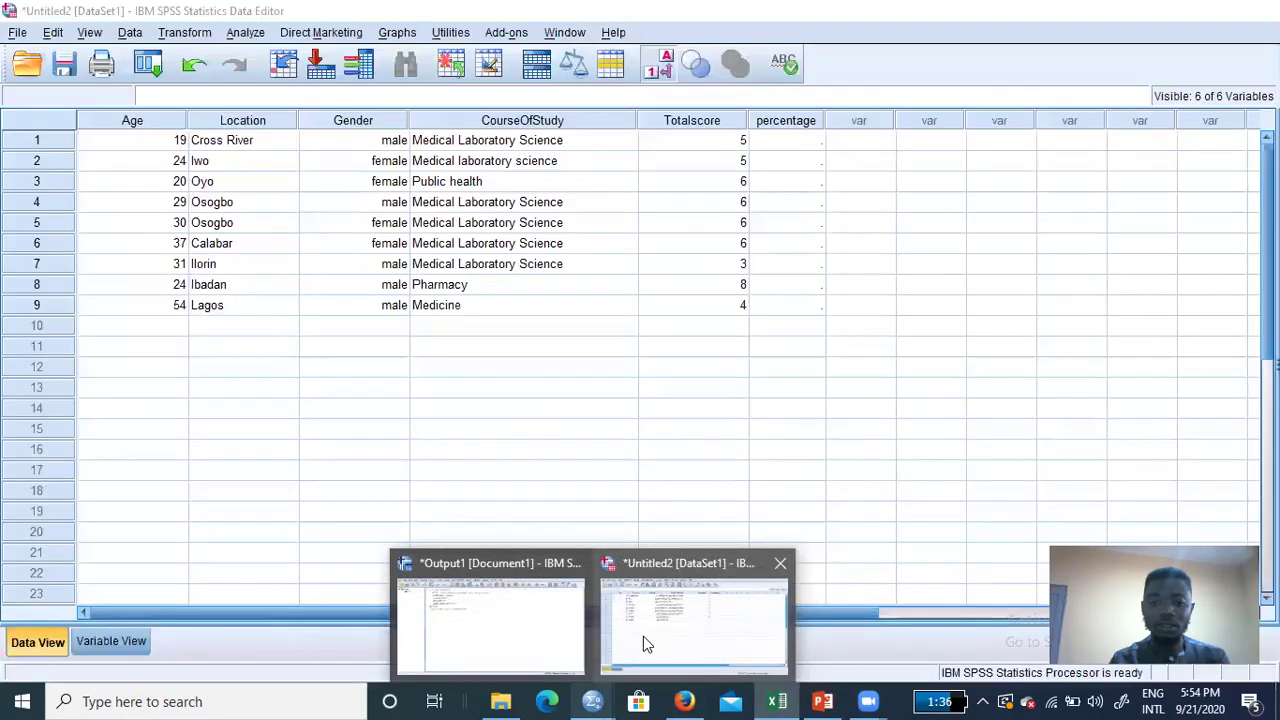
left_click(801, 143)
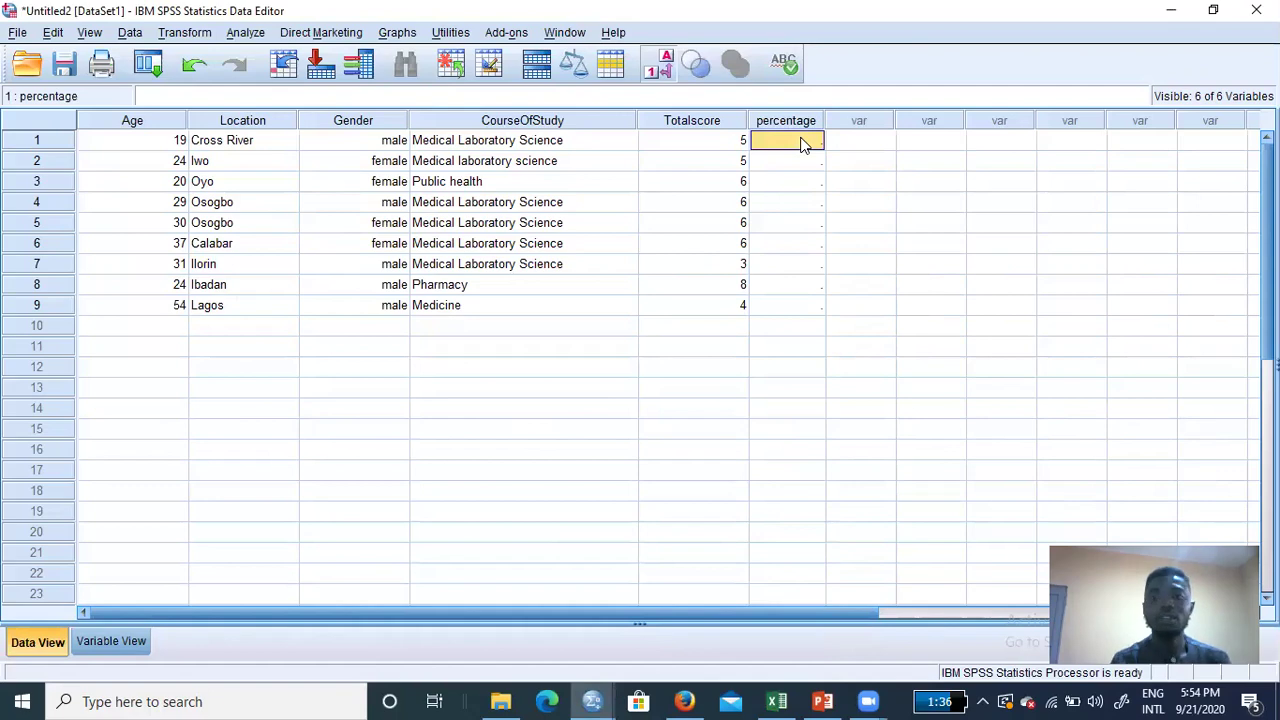
key("ctrl+v")
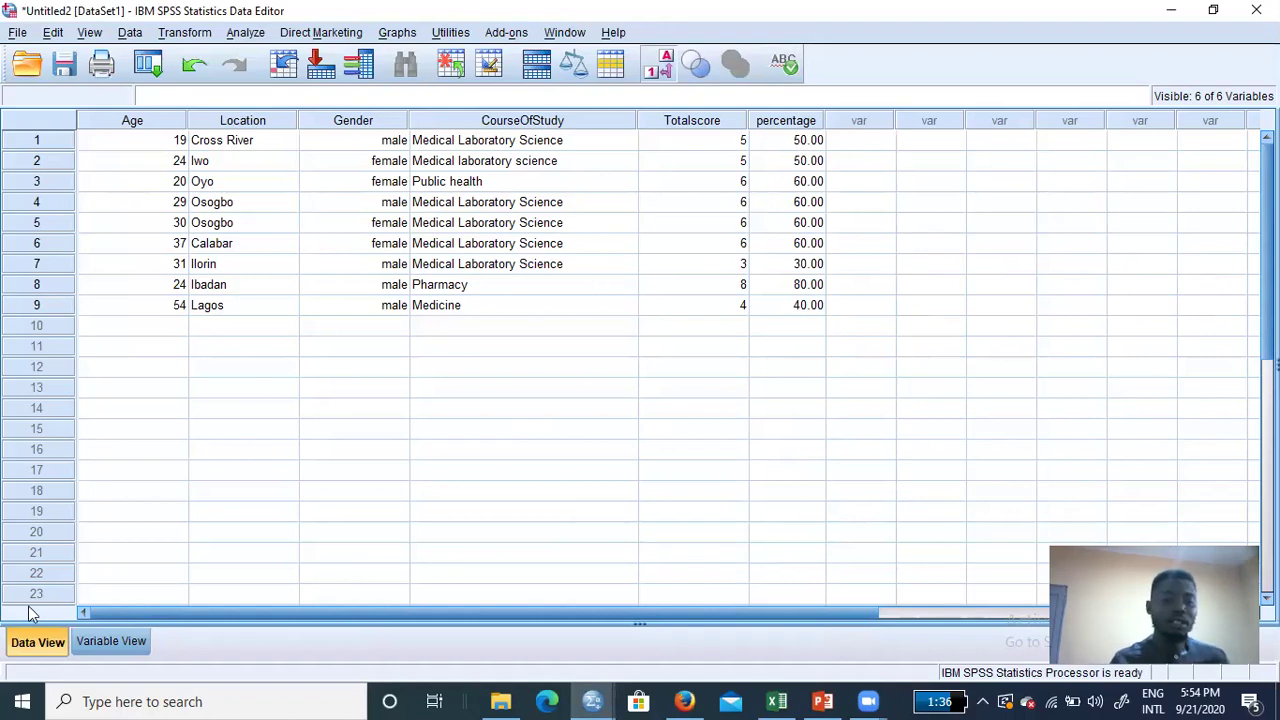
- Add a new variable named grade below percentage in the dataset's variable definitions
left_click(118, 642)
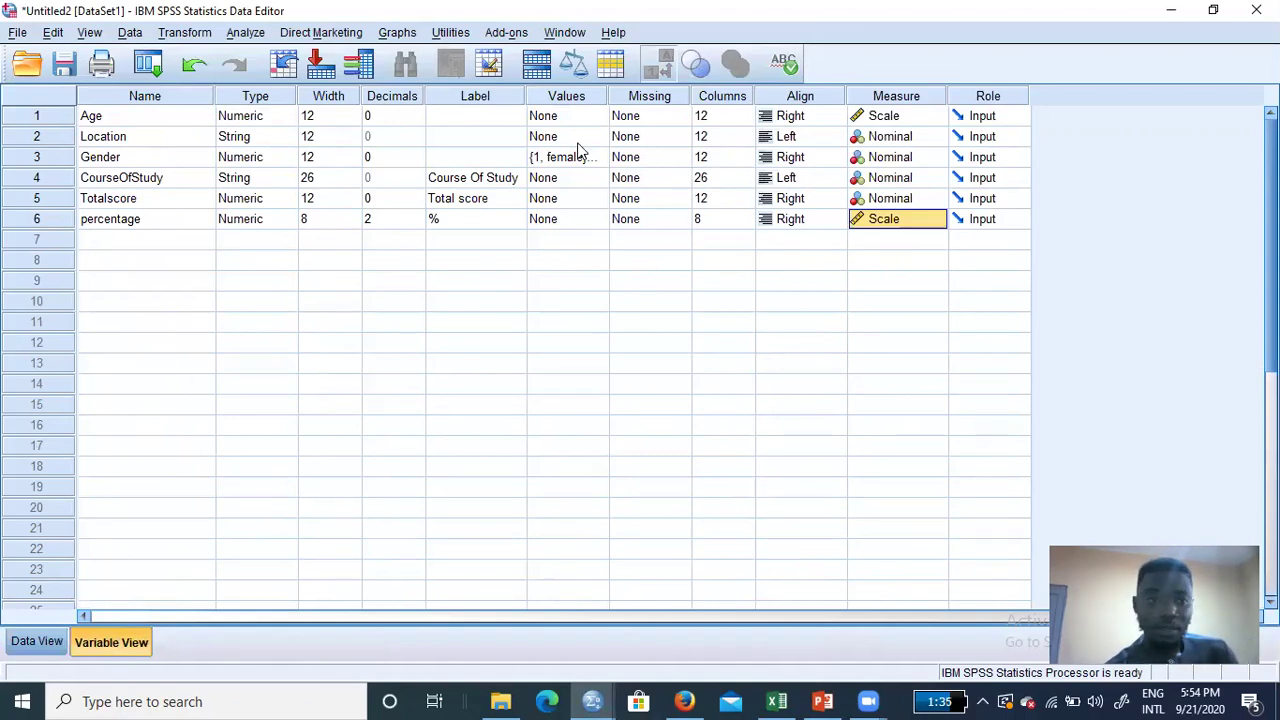
double_click(123, 244)
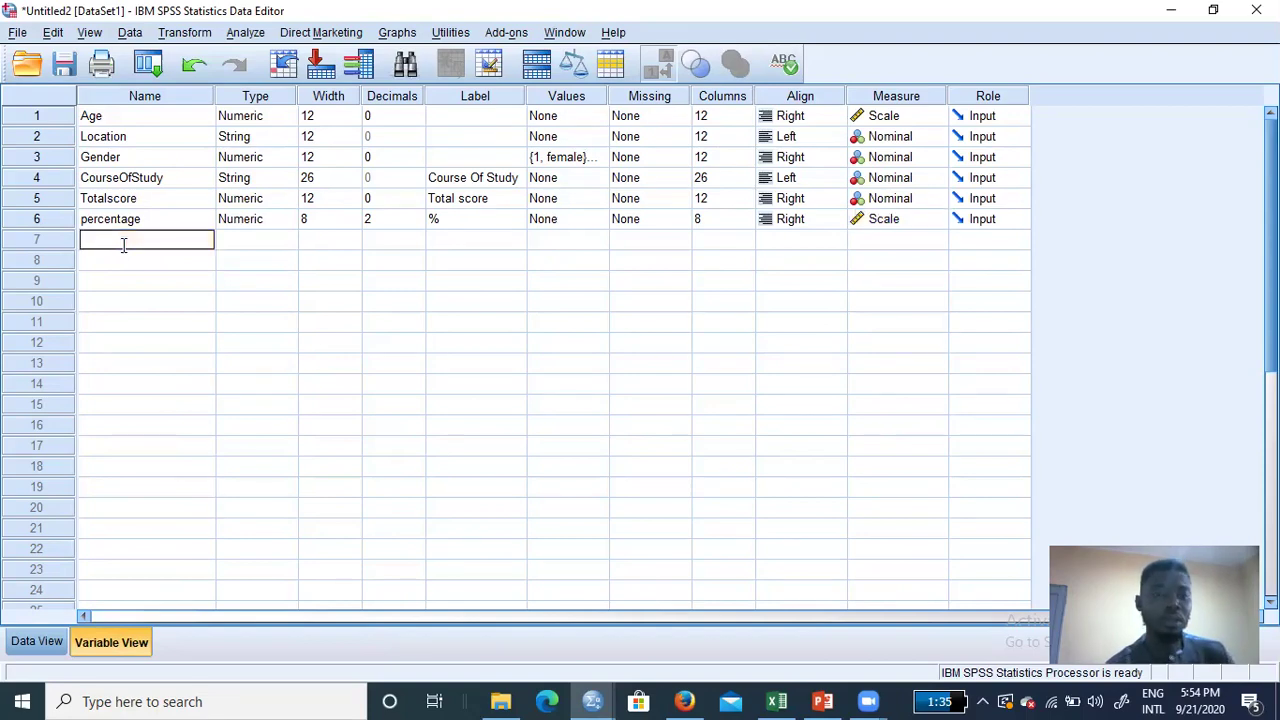
type("pass")
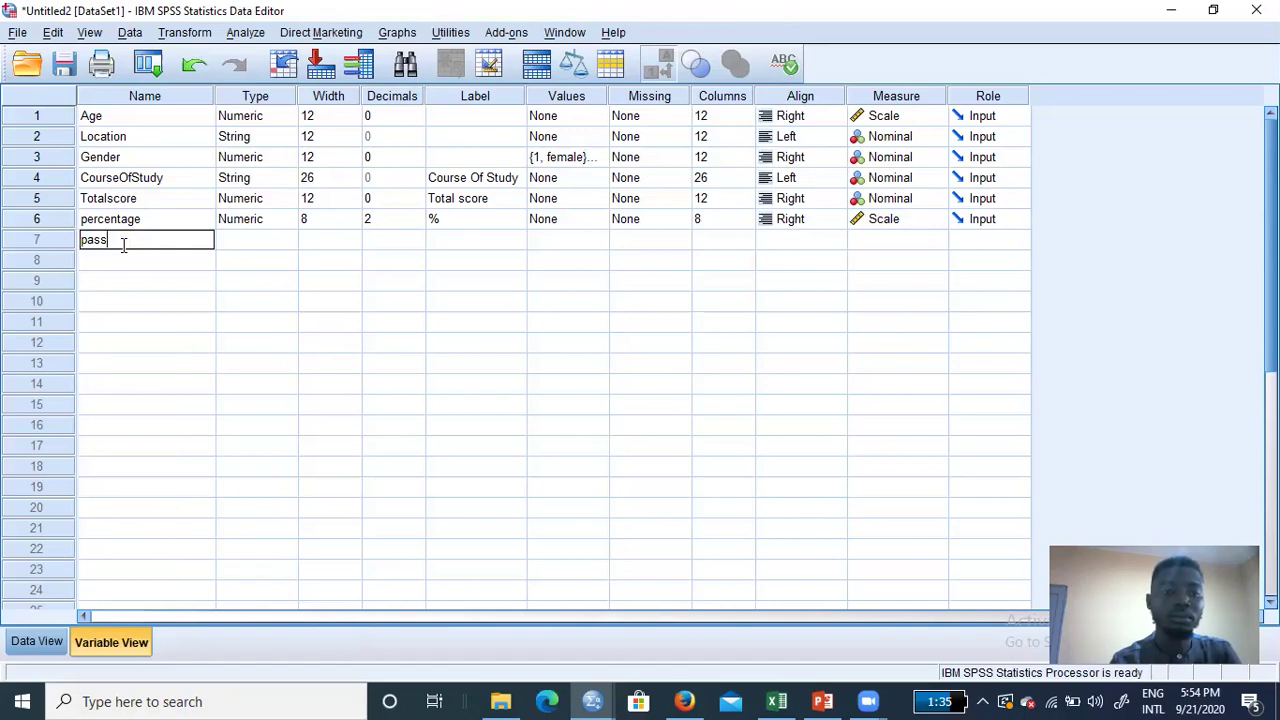
key("BackSpace")
key("BackSpace")
key("BackSpace")
key("BackSpace")
type("grade")
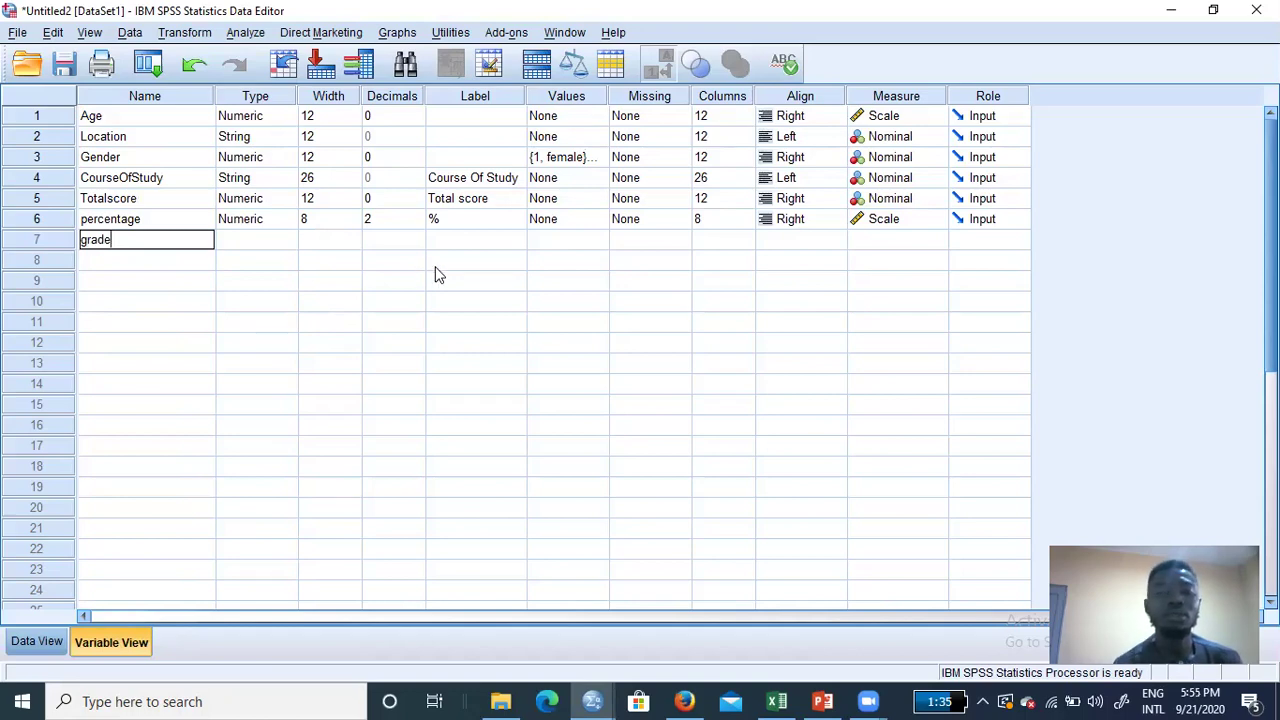
- Set the label of the grade variable to "grade"
left_click(257, 241)
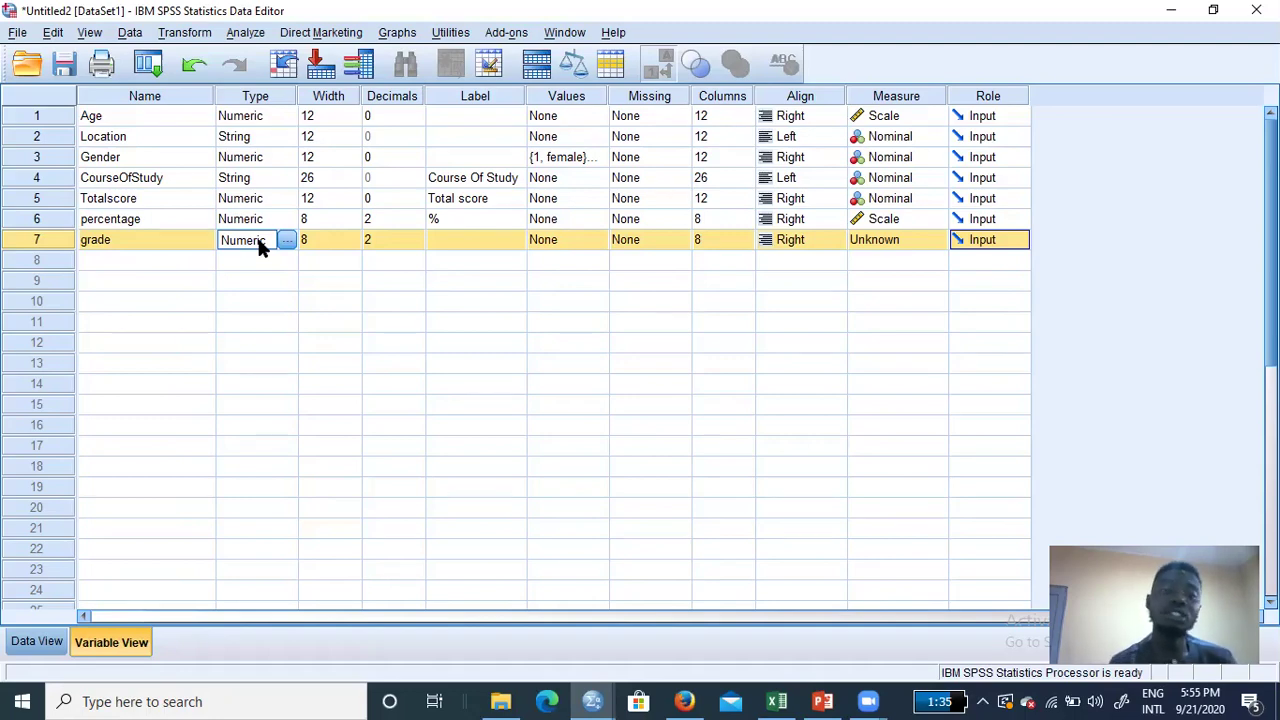
left_click(440, 245)
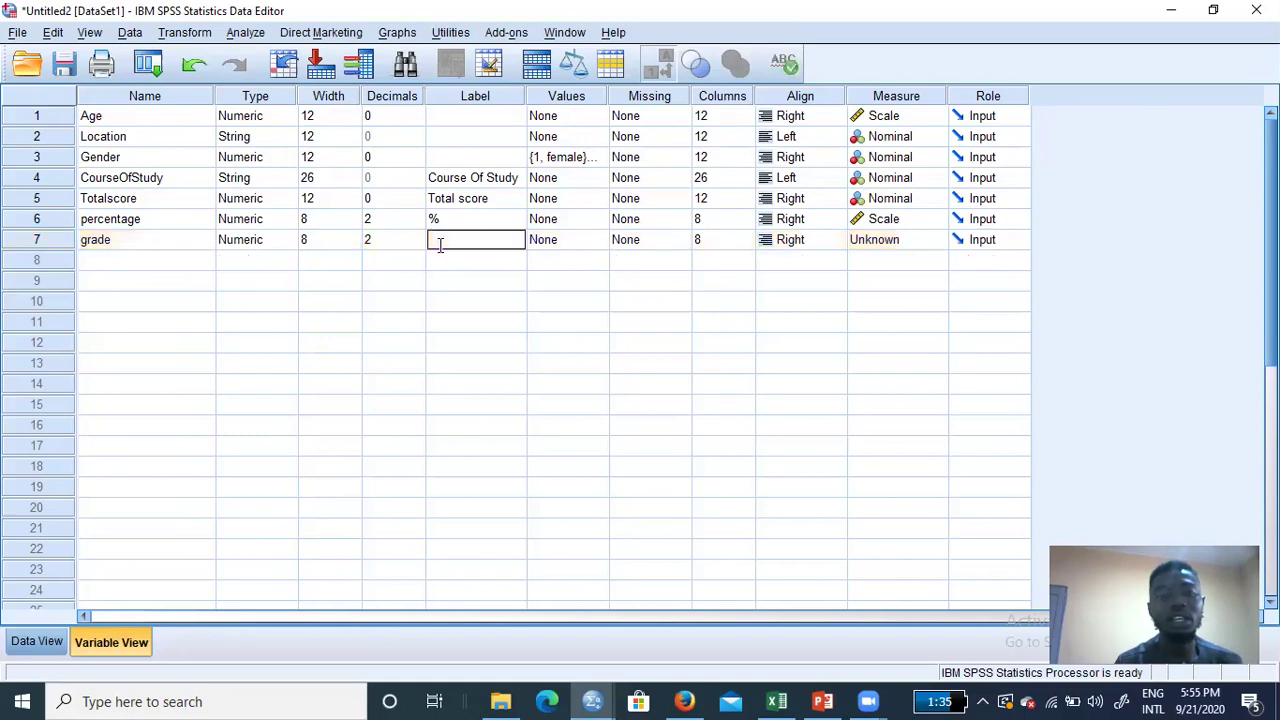
type("grade")
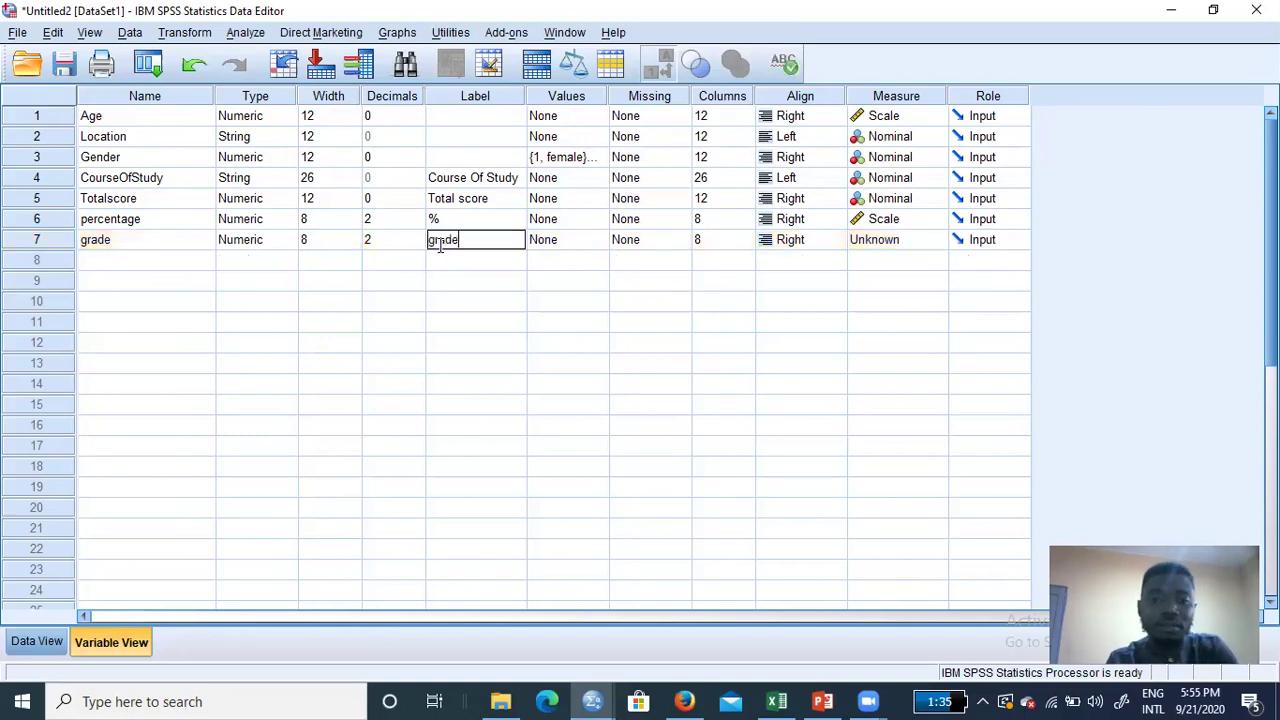
- Define the value labels 1 = "exellent" and 2 = "good" for the grade variable
left_click(600, 238)
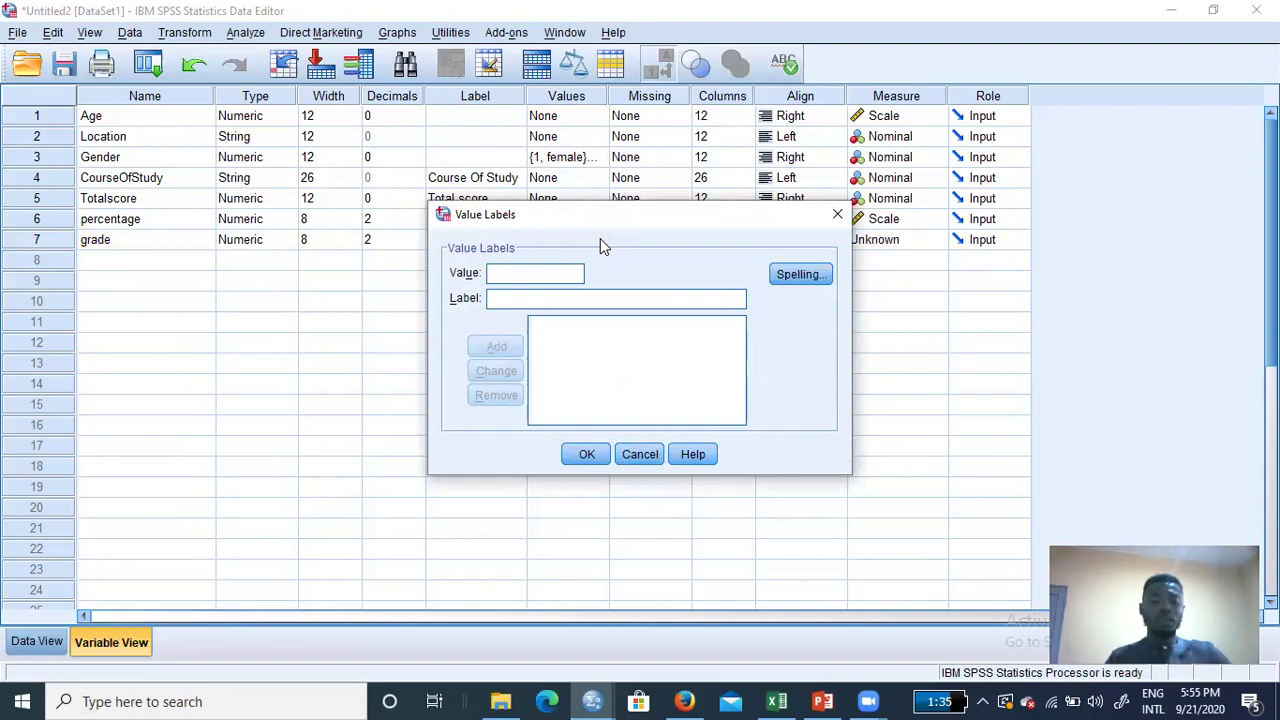
left_click(571, 274)
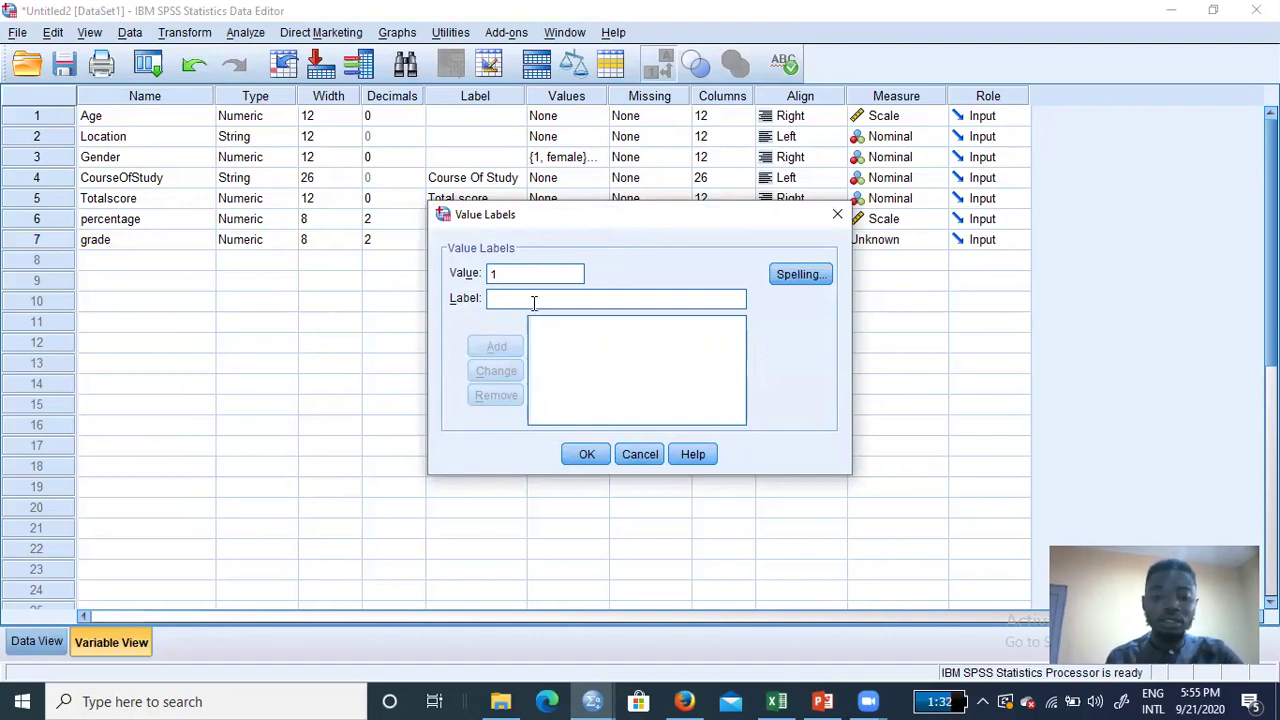
type("exellent")
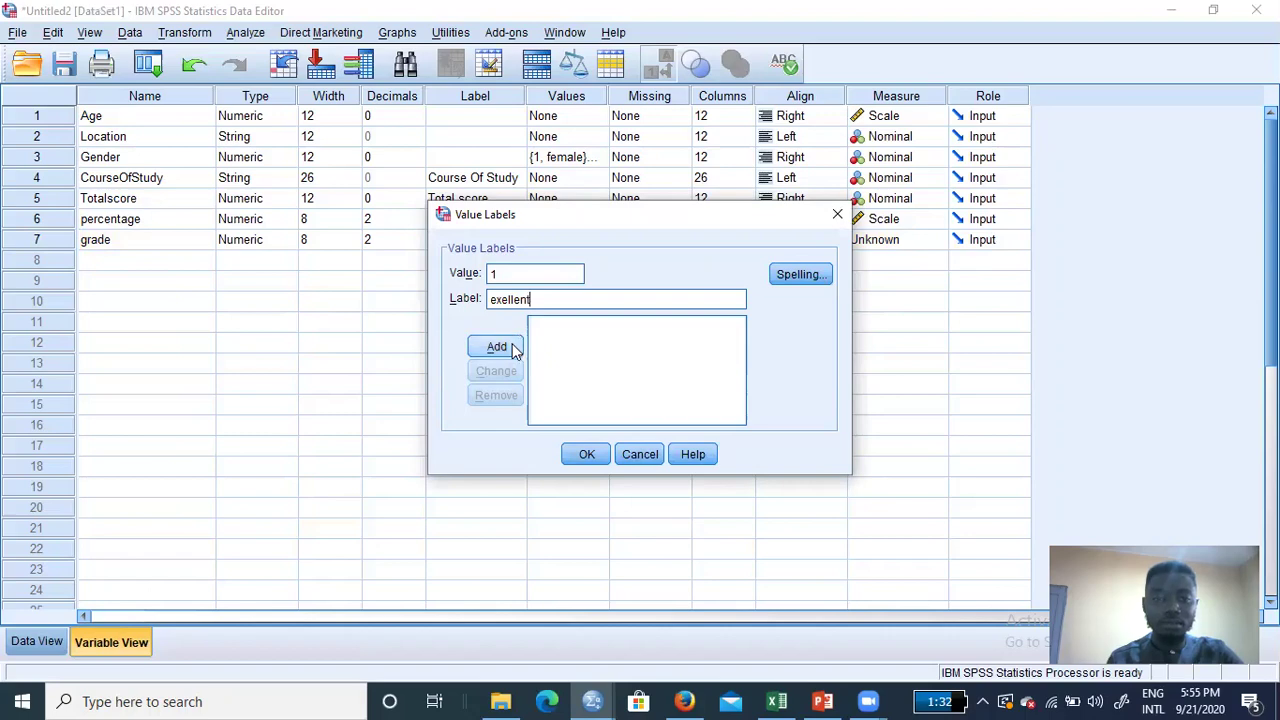
left_click(512, 346)
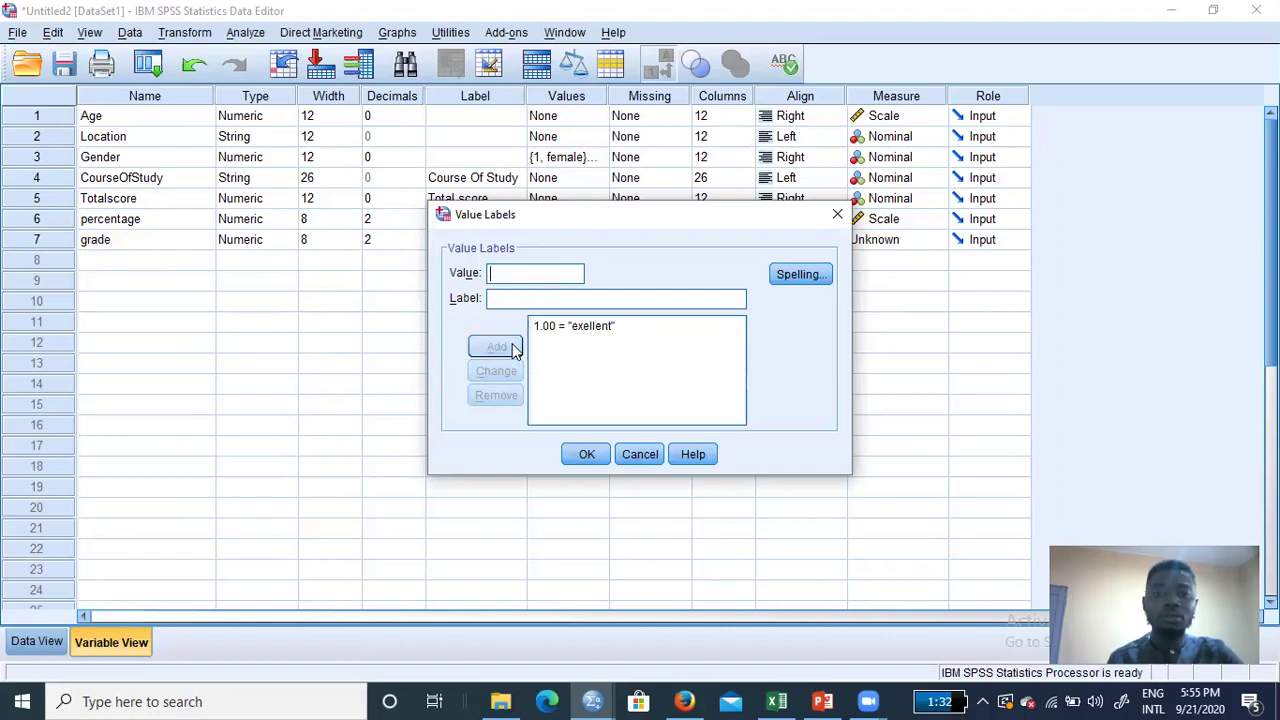
type("2")
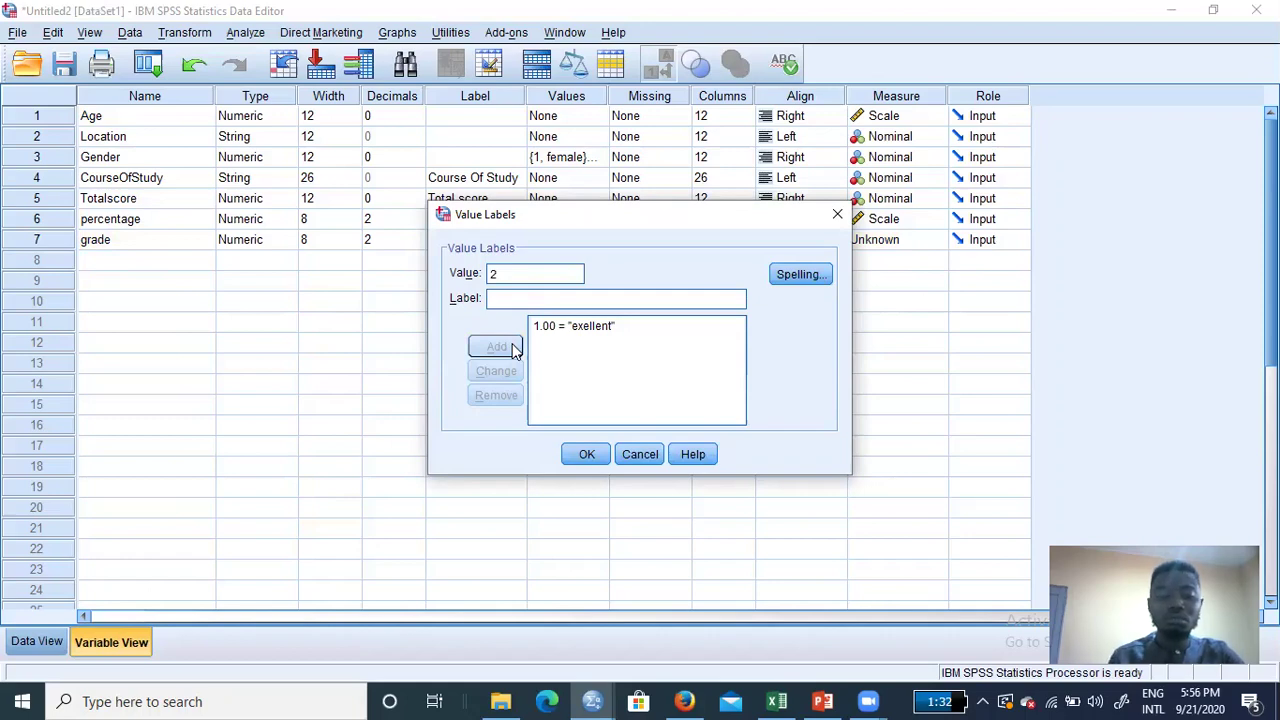
type("good")
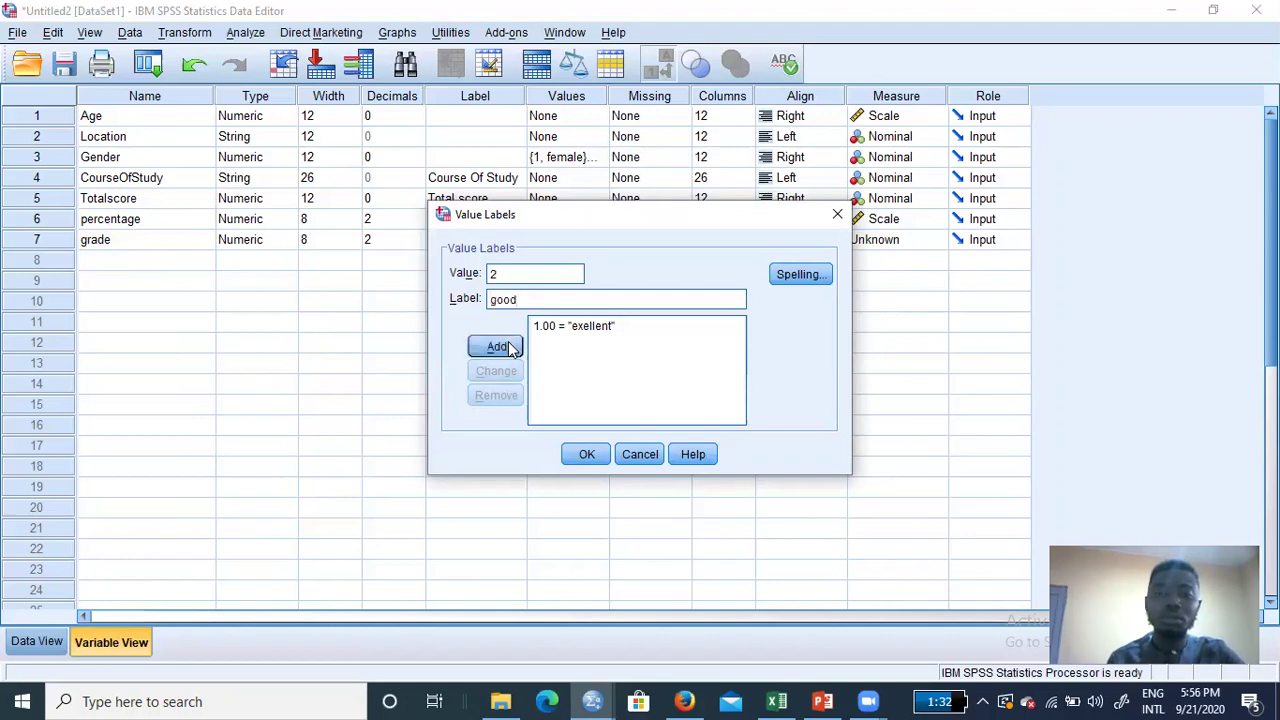
left_click(510, 347)
- Add the value label 3 = "fair" to the grade variable and set its measurement level to Ordinal
type("3")
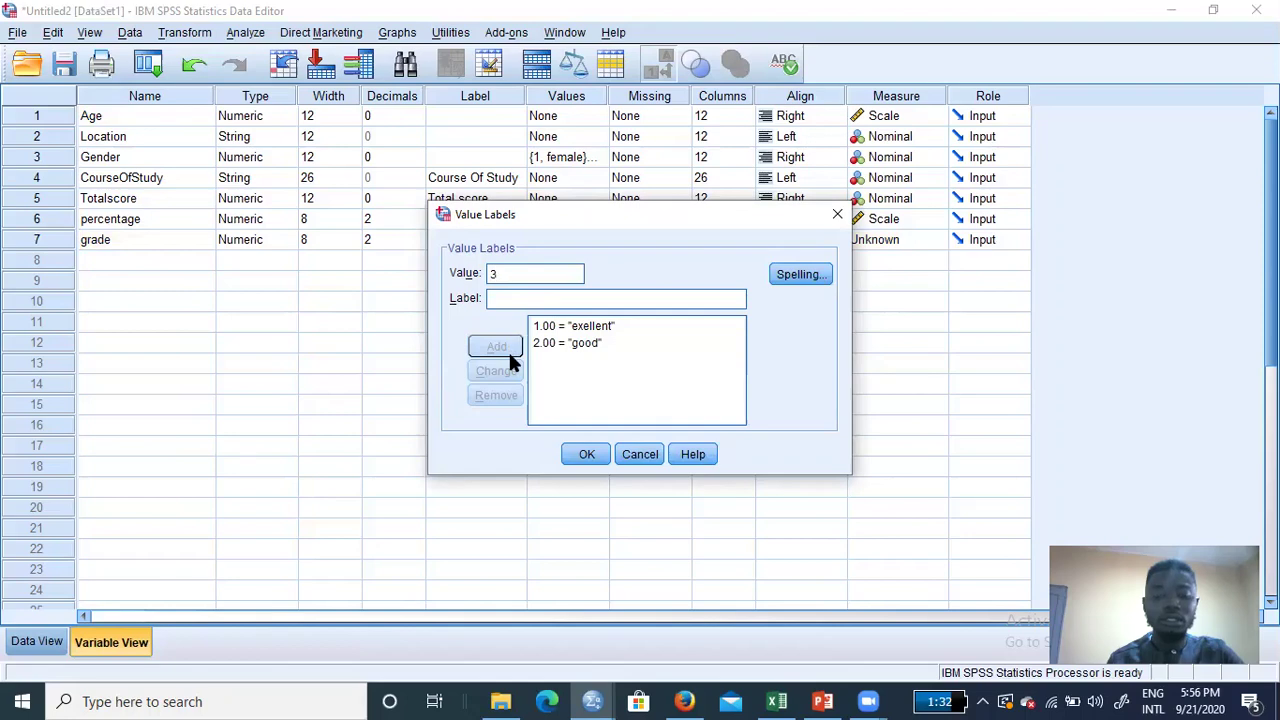
type("fair")
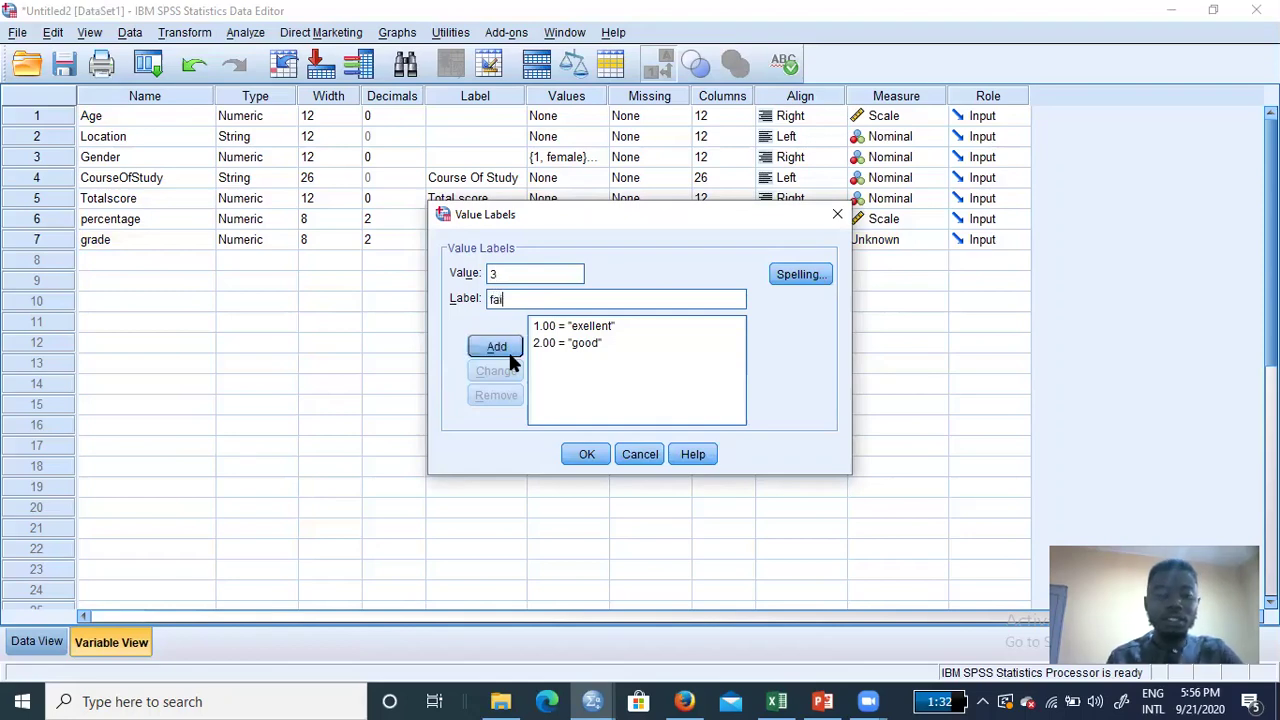
left_click(508, 349)
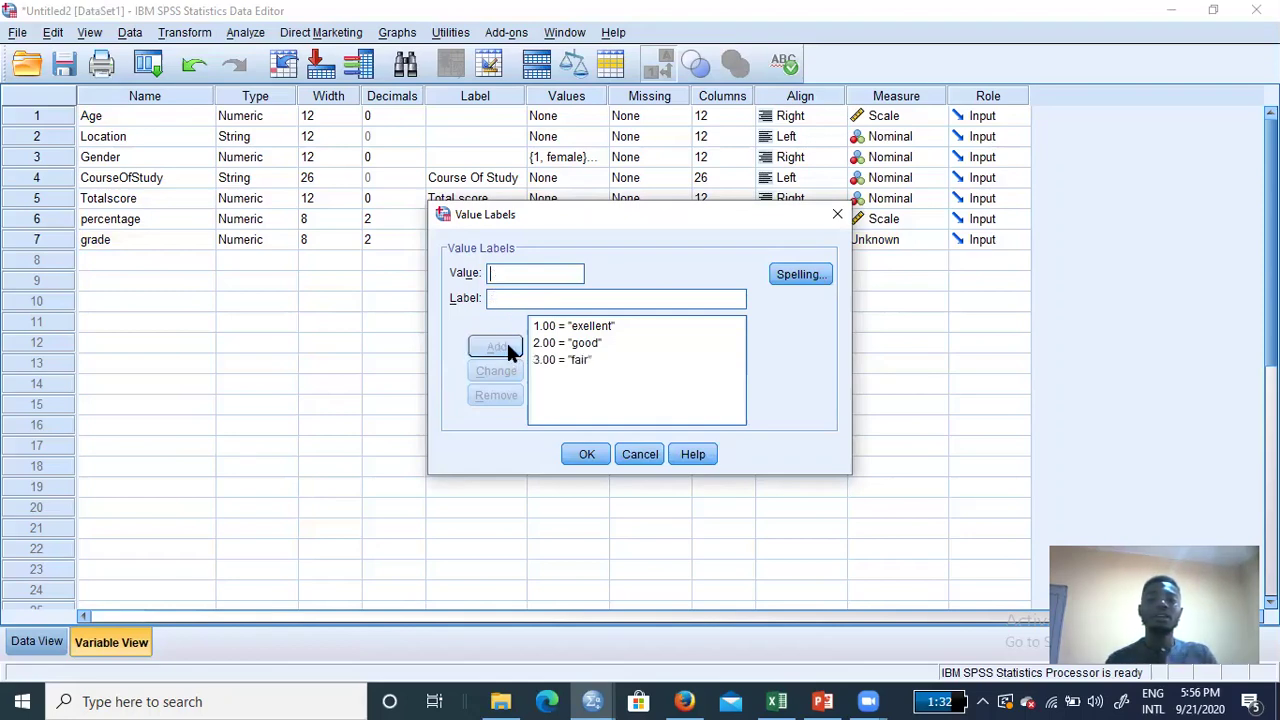
left_click(586, 456)
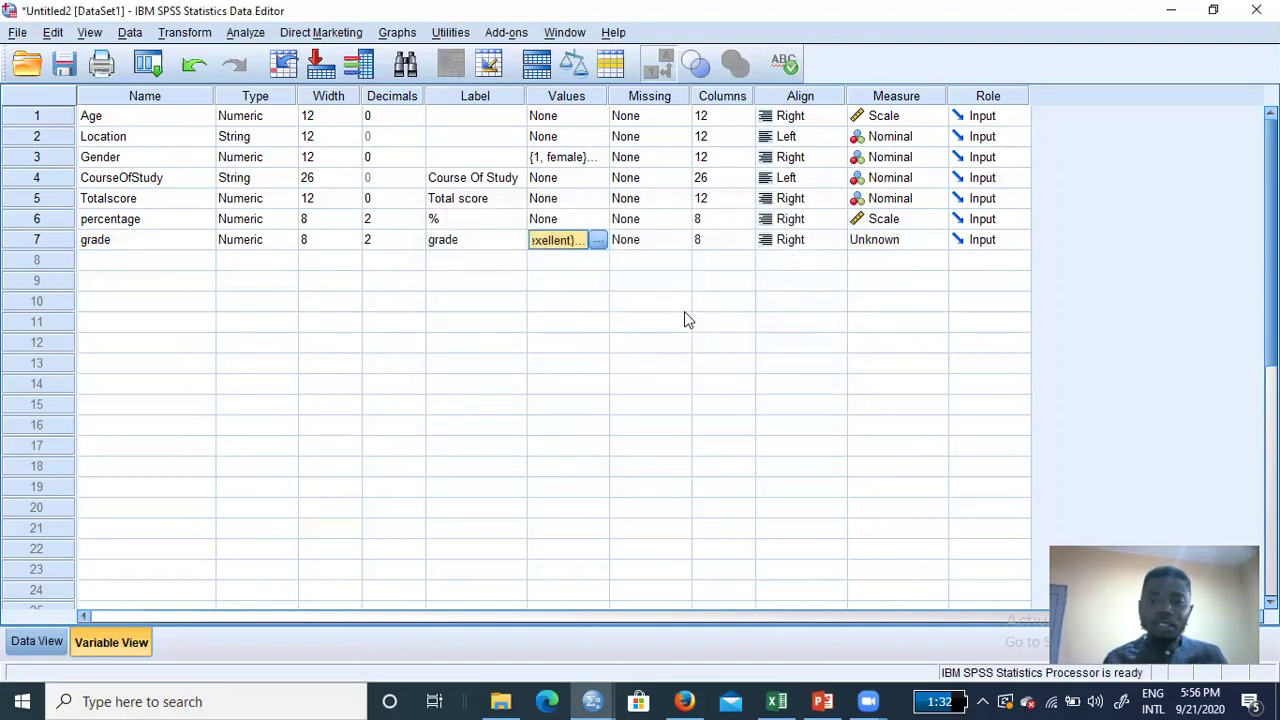
left_click(937, 240)
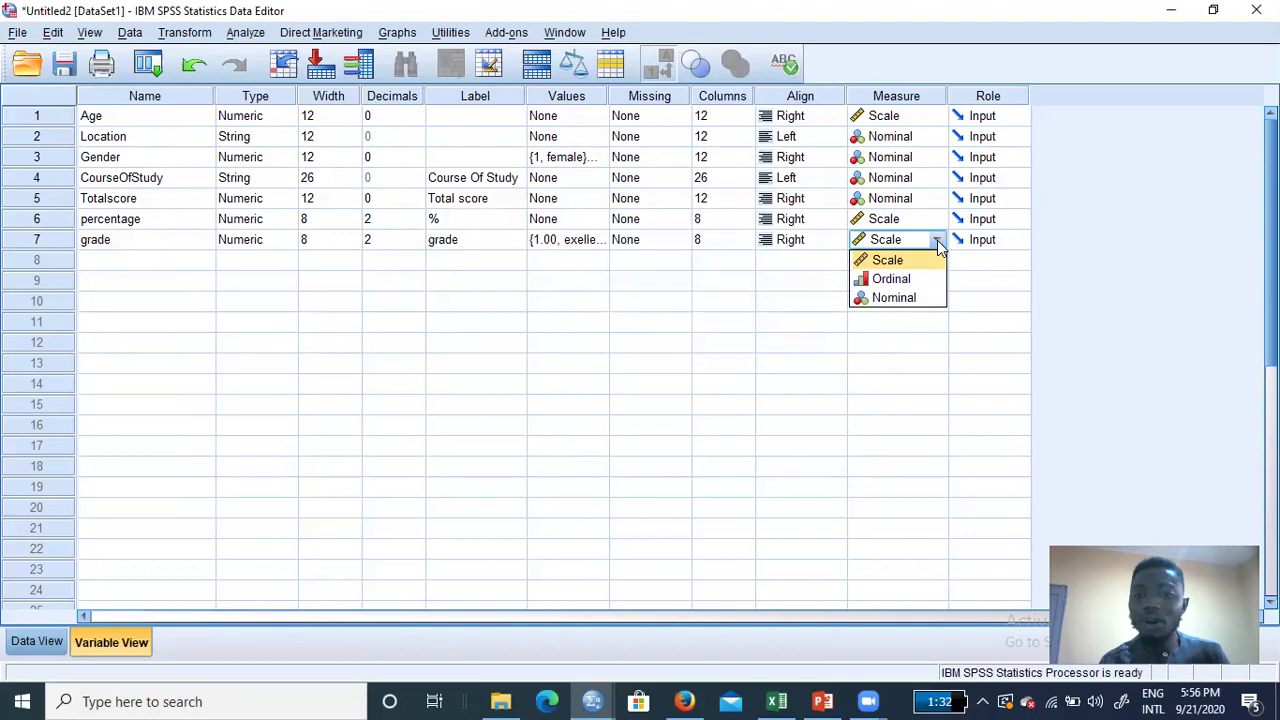
left_click(892, 279)
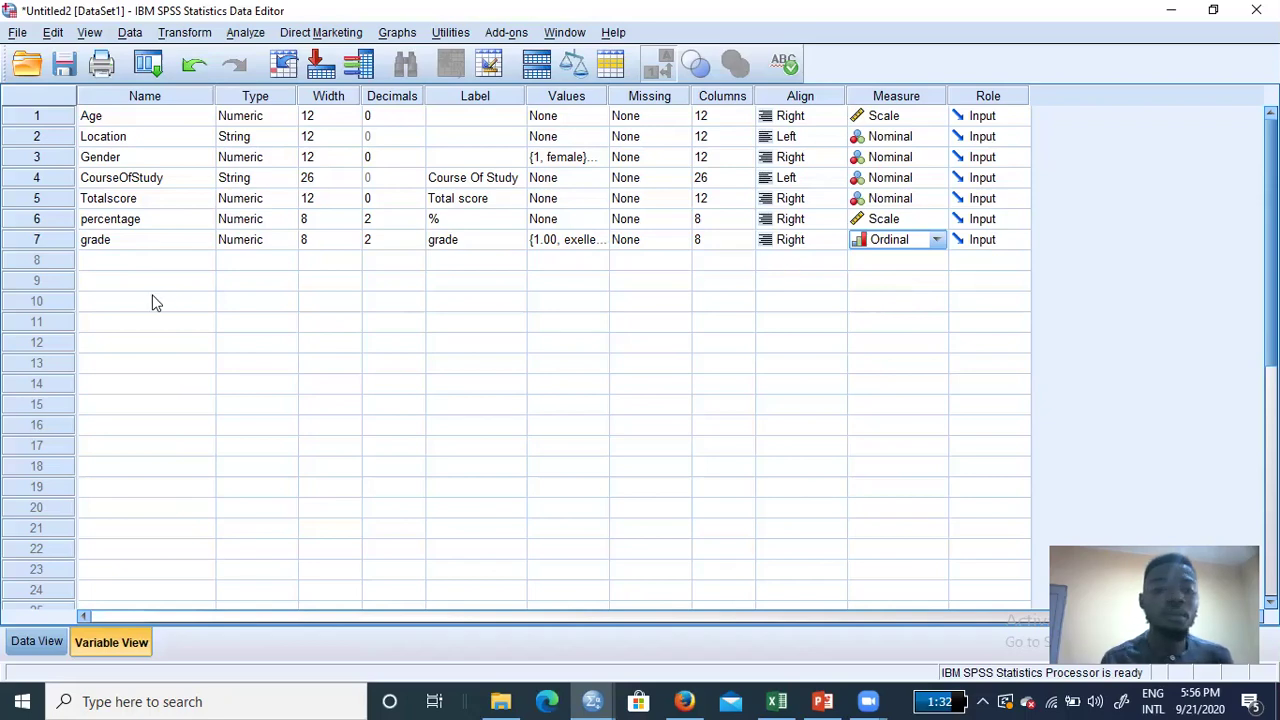
- Enter 2 as the grade of the first case and switch the data to numeric codes instead of value labels
left_click(35, 643)
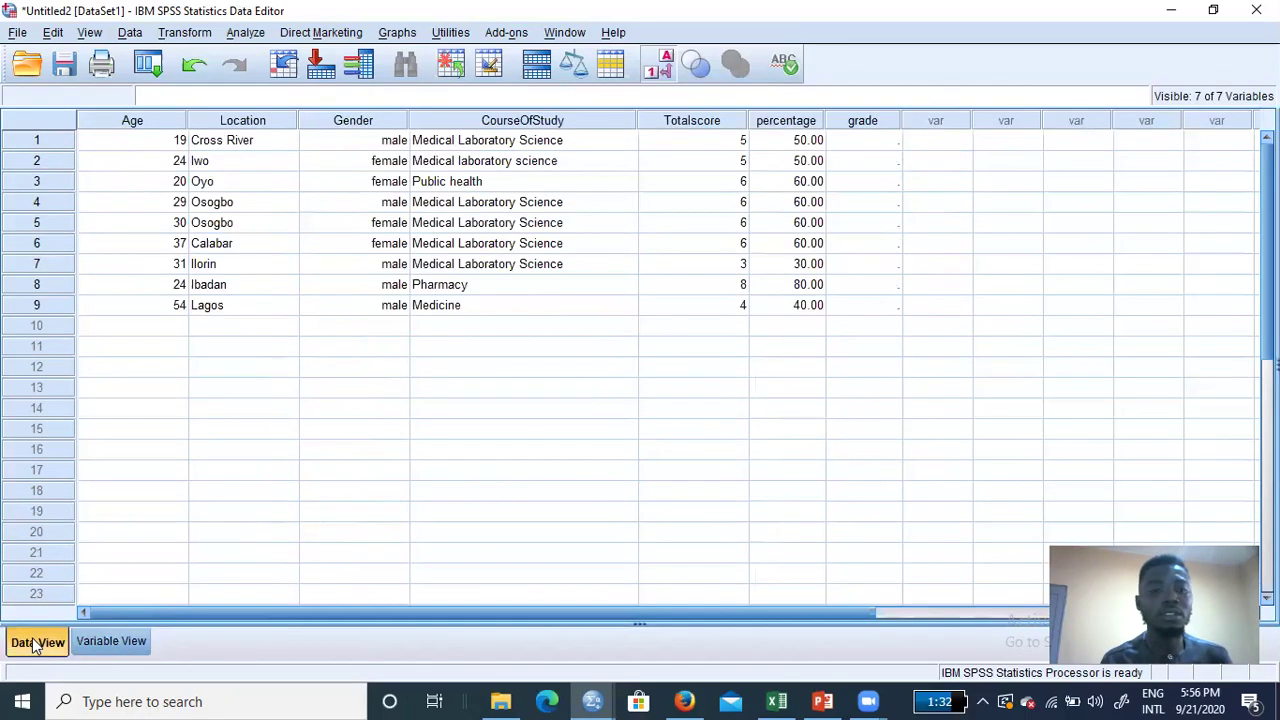
left_click(862, 141)
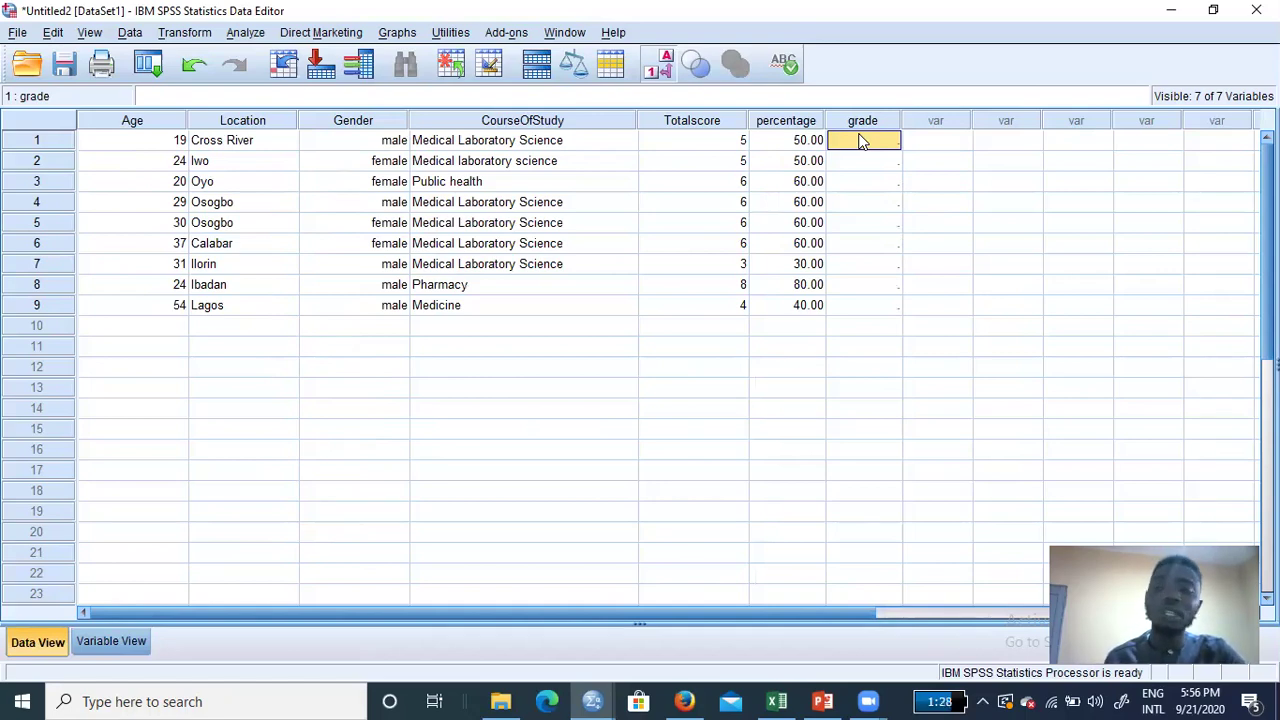
type("2")
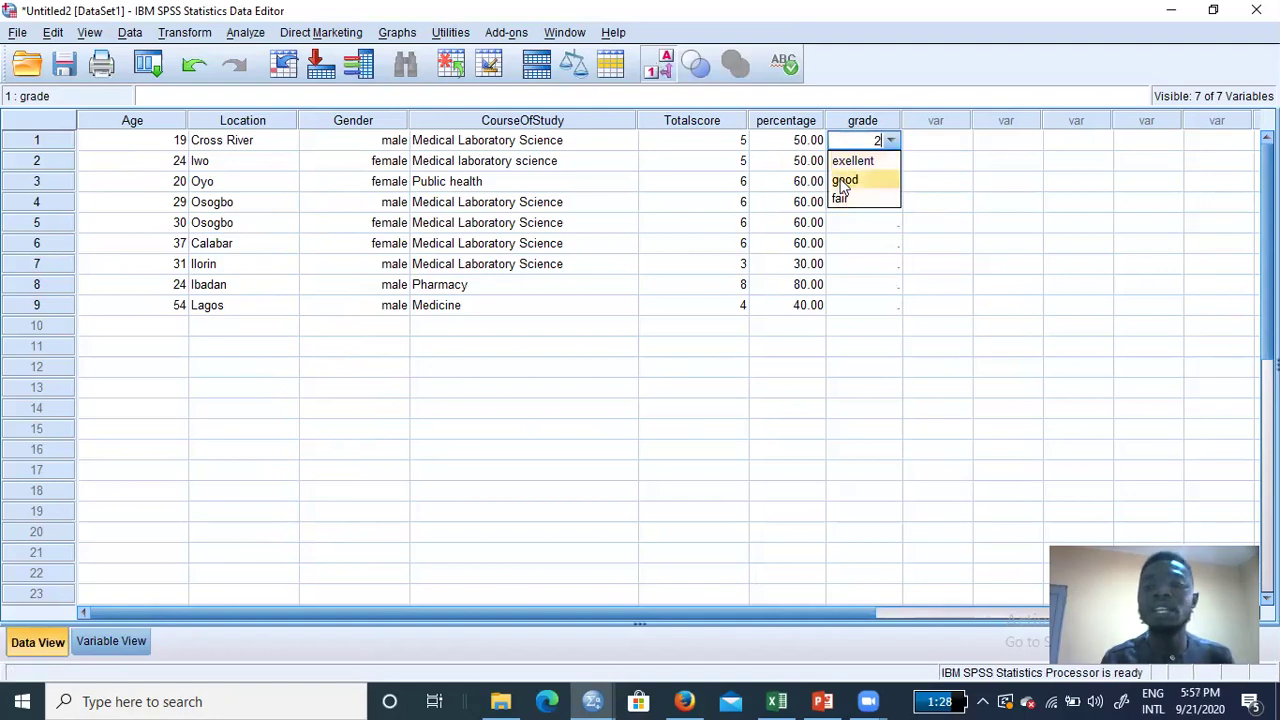
left_click(660, 68)
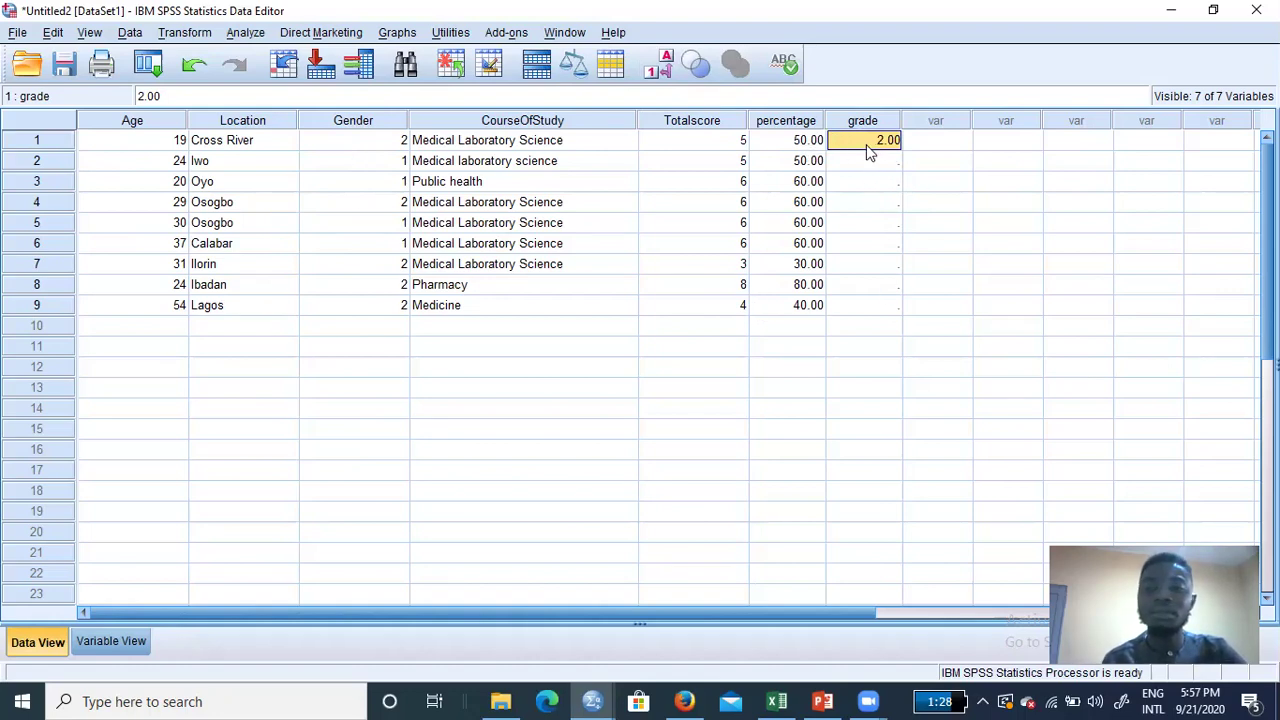
- Enter grade 2 for cases 2 through 6
key("Down")
key("Up")
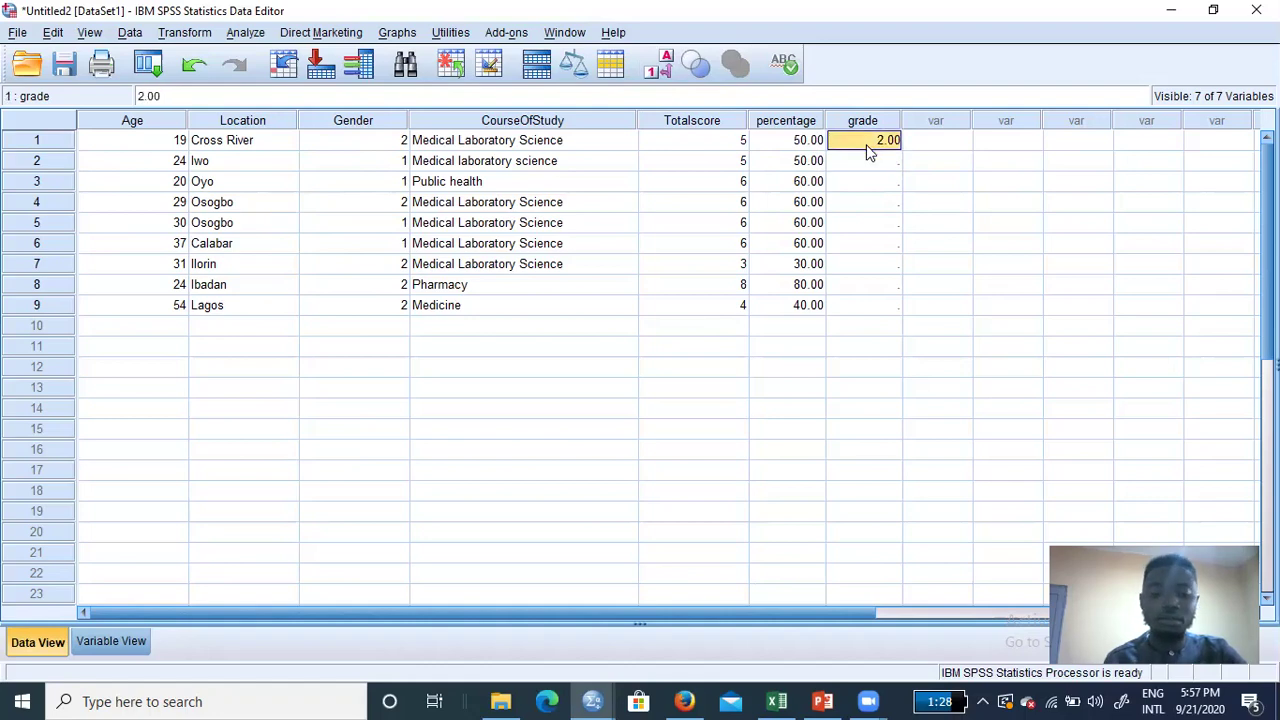
key("Down")
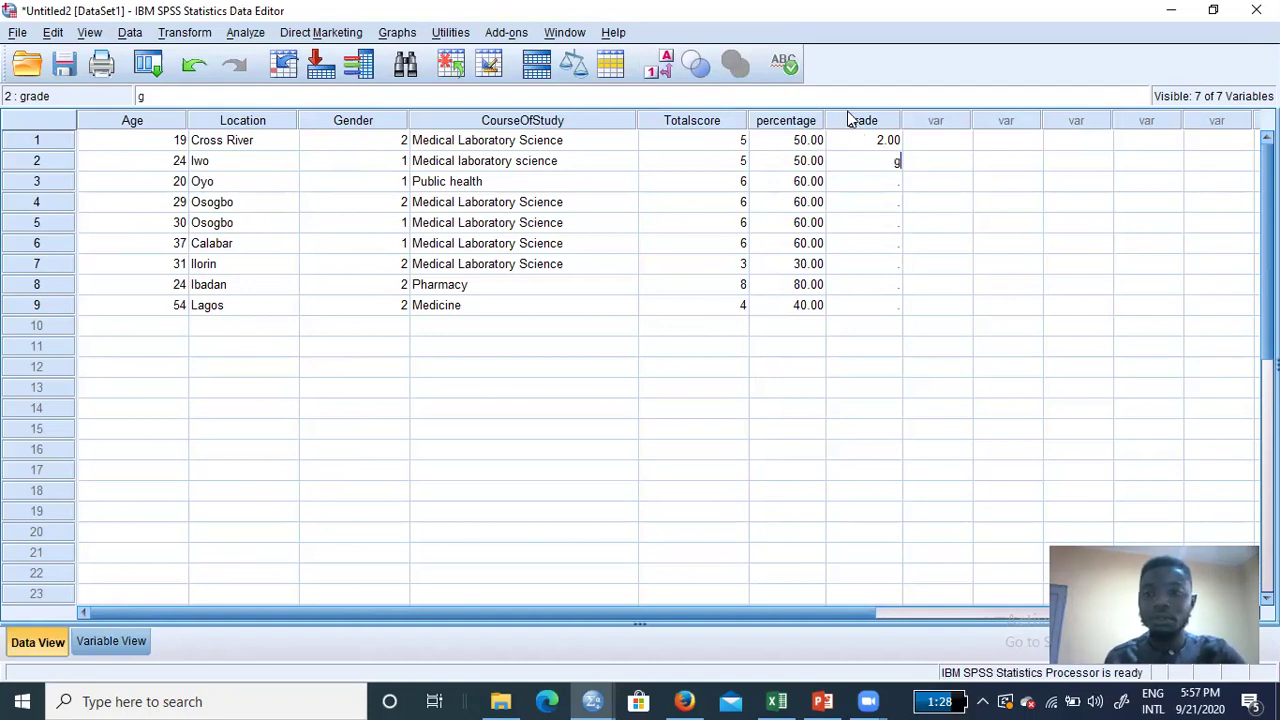
key("Down")
key("Up")
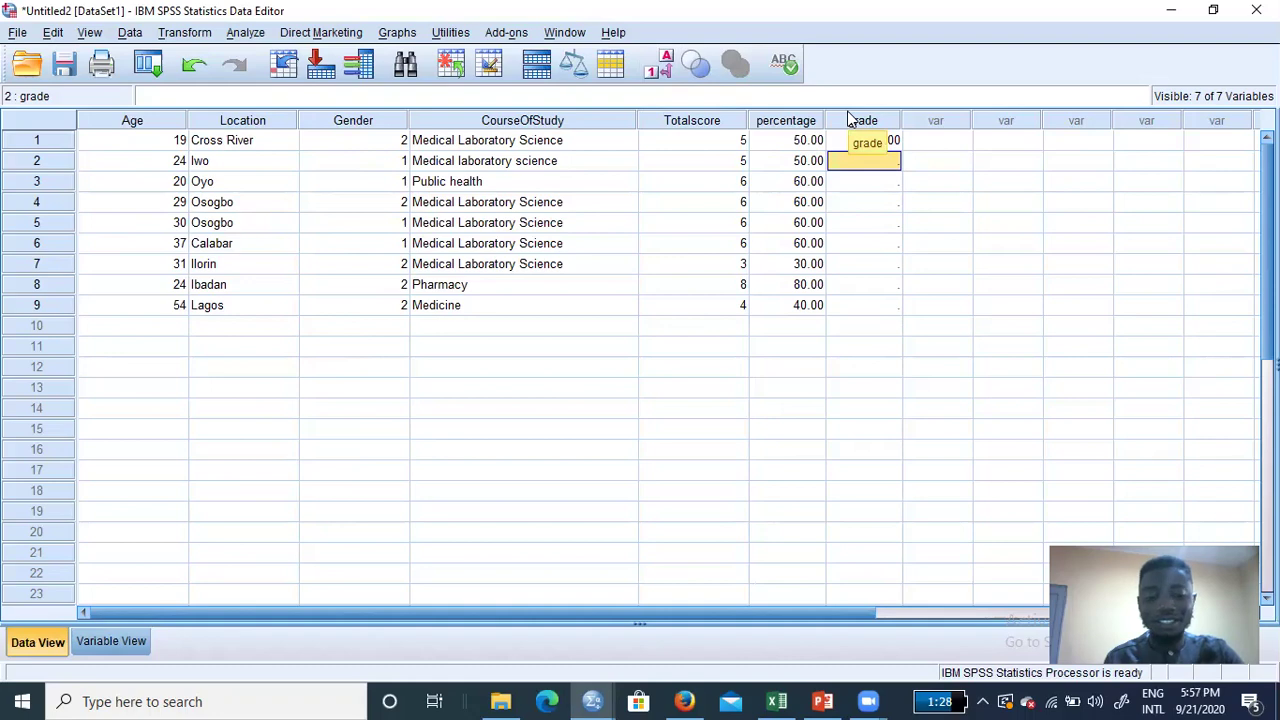
type("2")
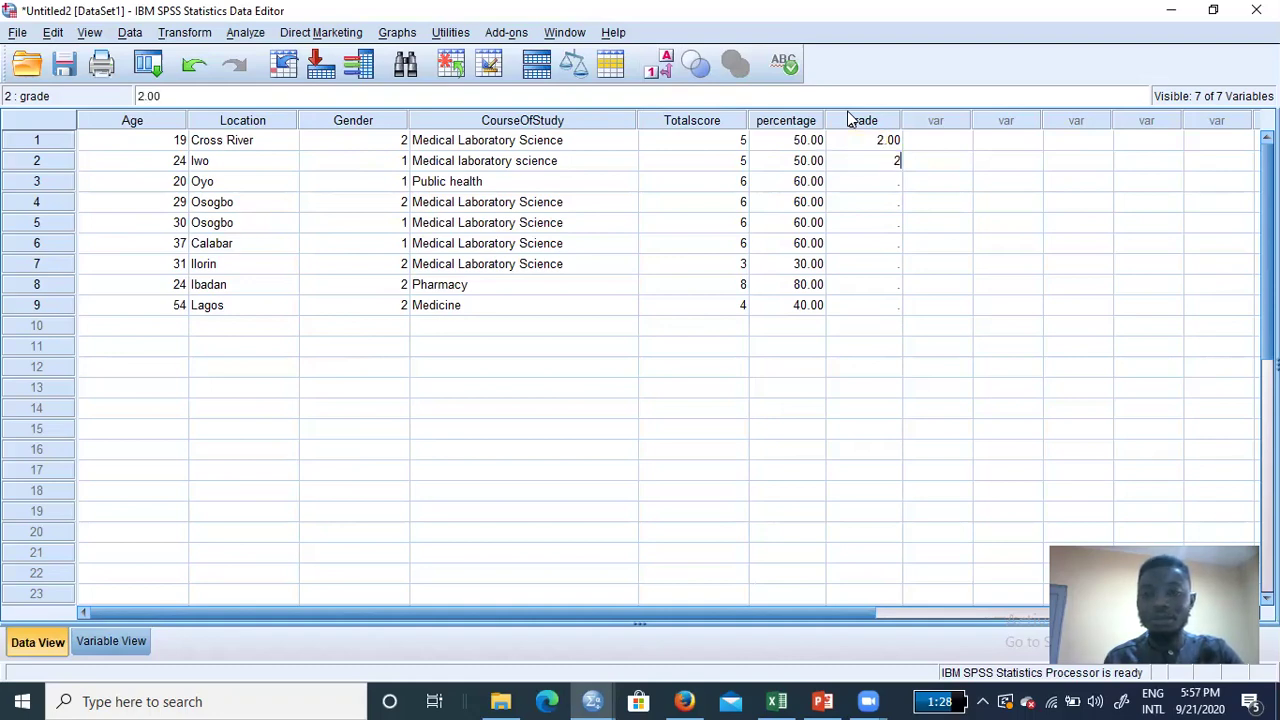
key("Return")
type("2")
key("Return")
type("2")
key("Return")
type("2")
key("Return")
type("2")
key("Return")
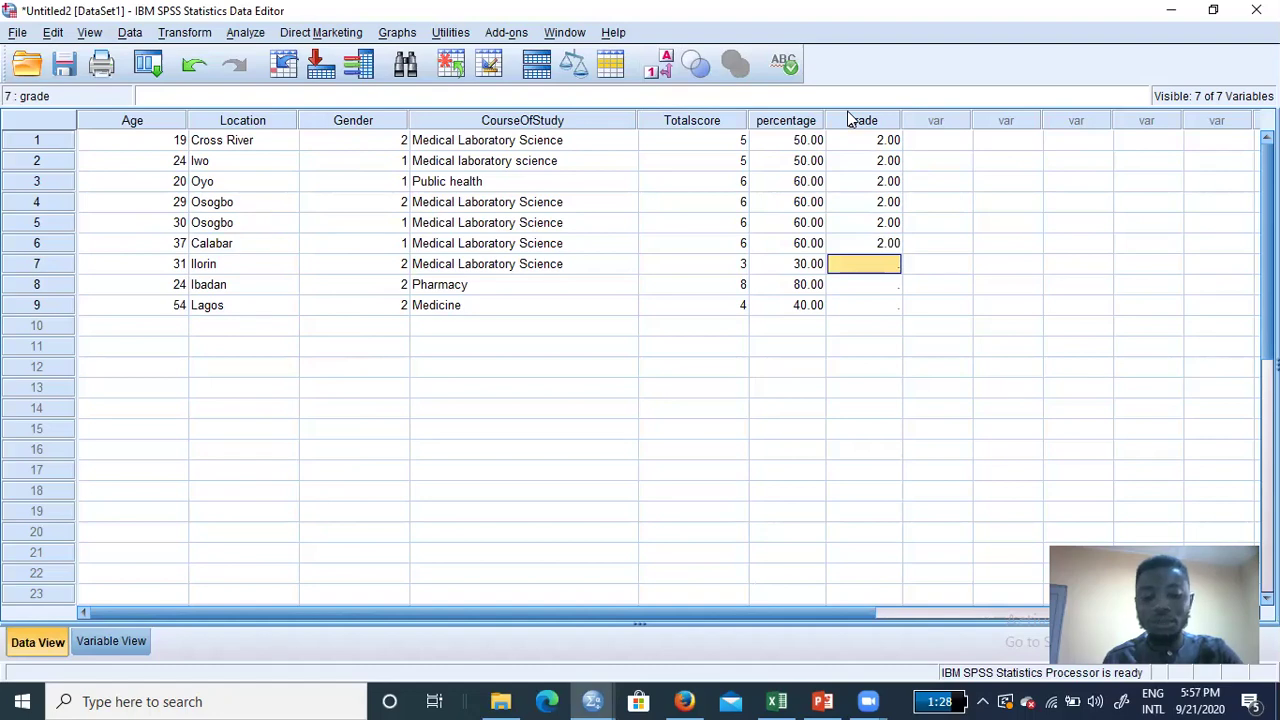
- Enter grade 3 for case 7, grade 1 for case 8 and grade 3 for case 9
type("3")
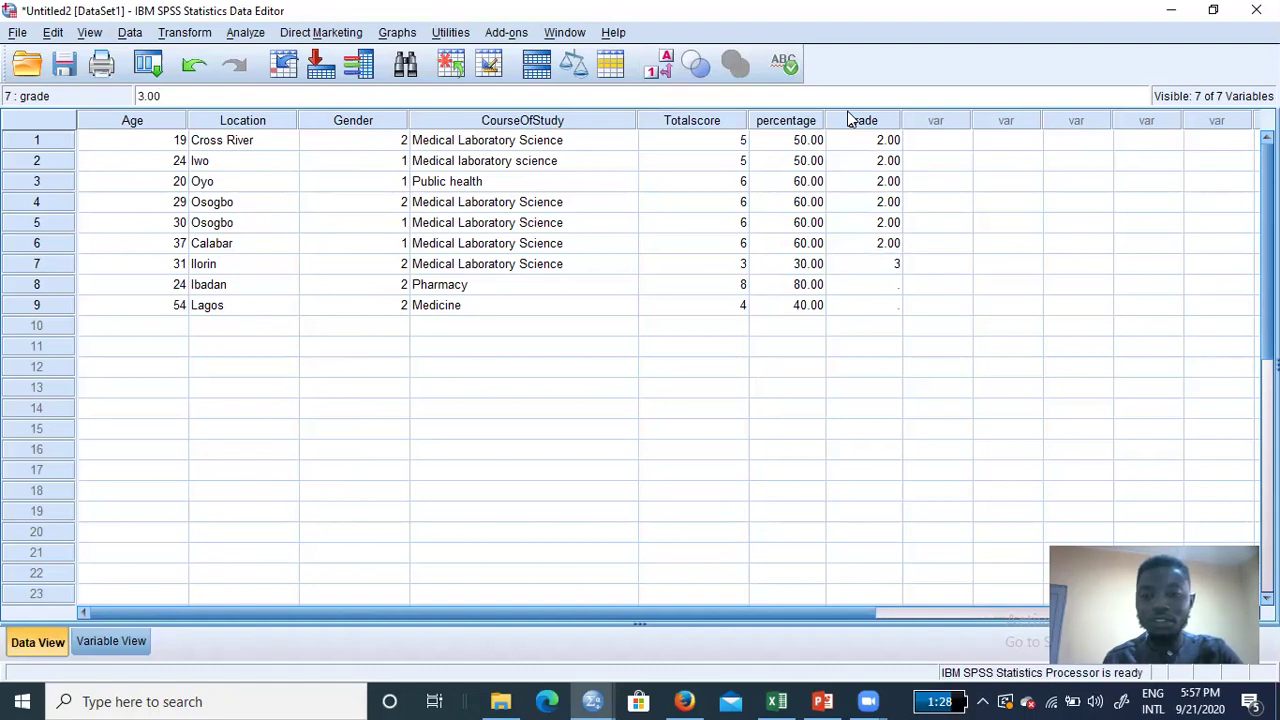
key("Return")
type("1")
key("Return")
key("Return")
key("Up")
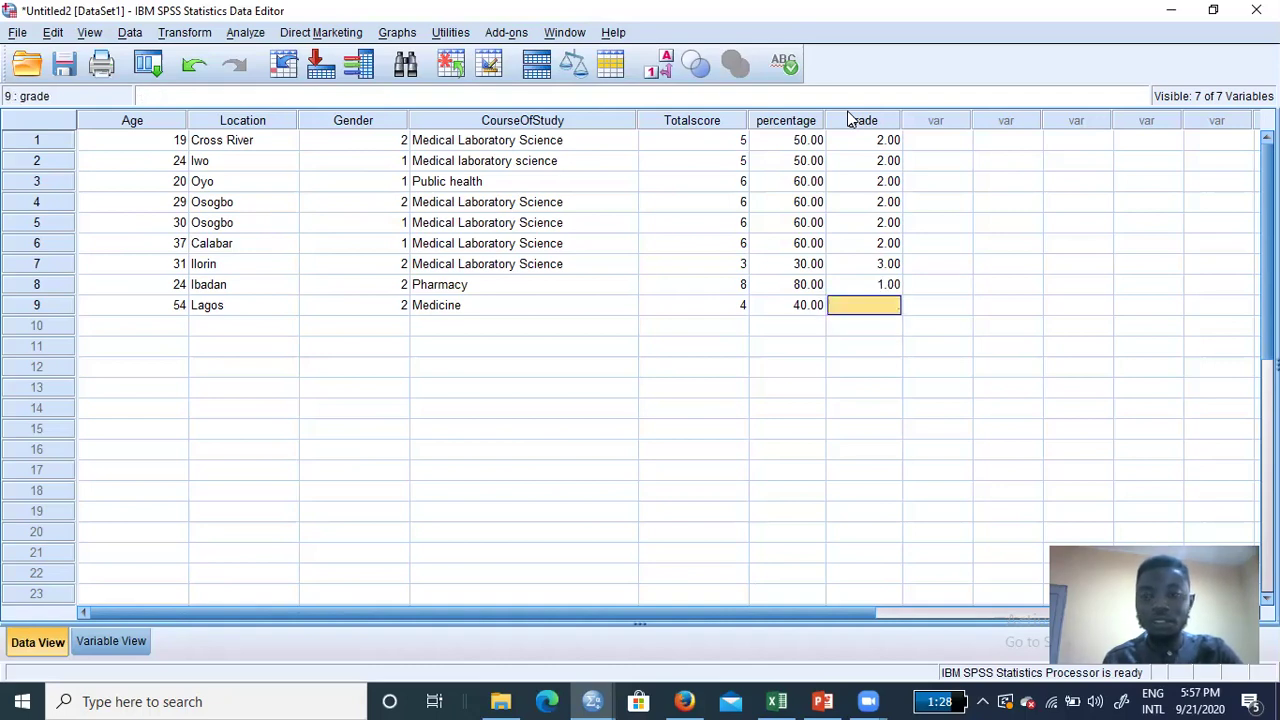
type("3")
key("Up")
key("Up")
key("Up")
key("Up")
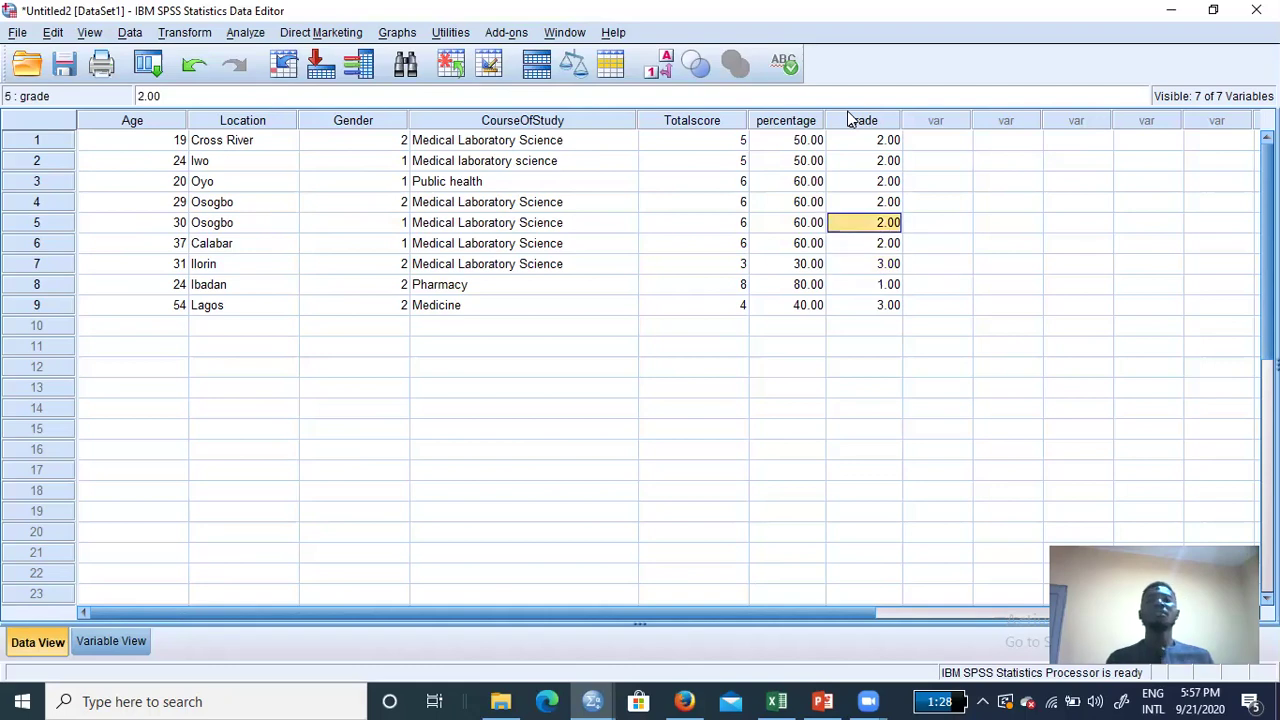
- Display the value labels instead of the numeric codes in the dataset's cells
left_click(666, 66)
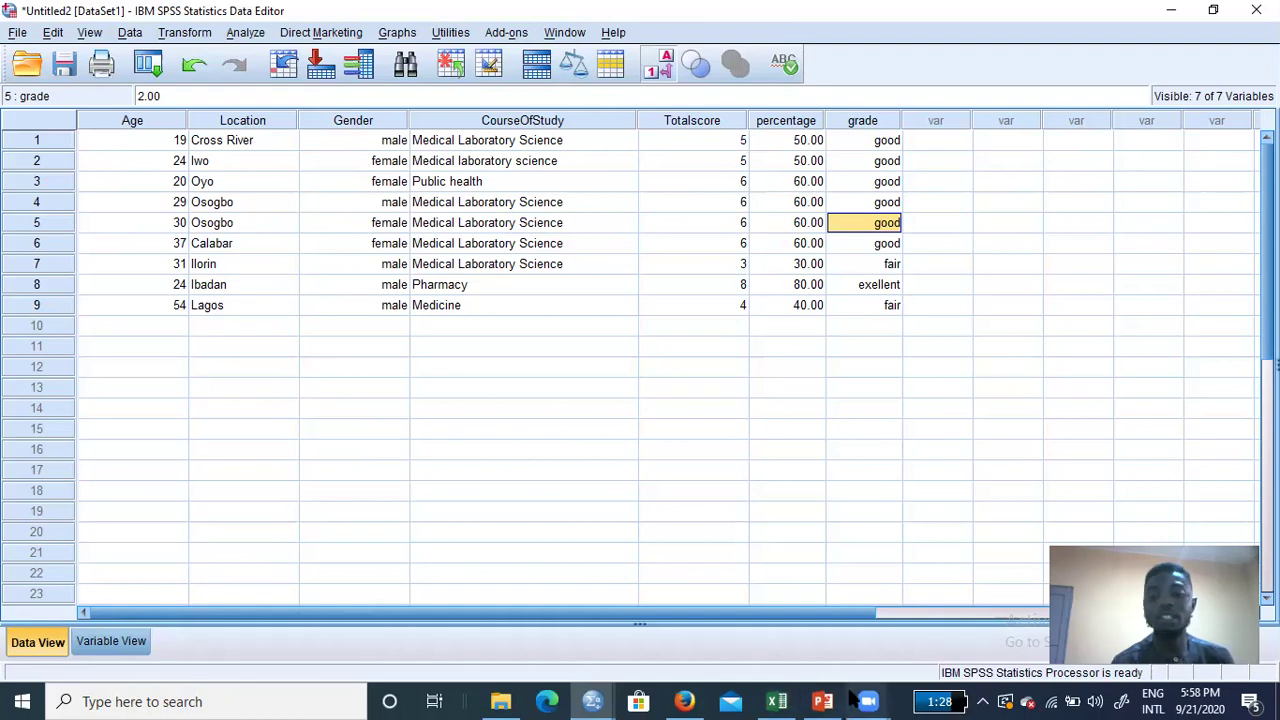
mouse_move(593, 700)
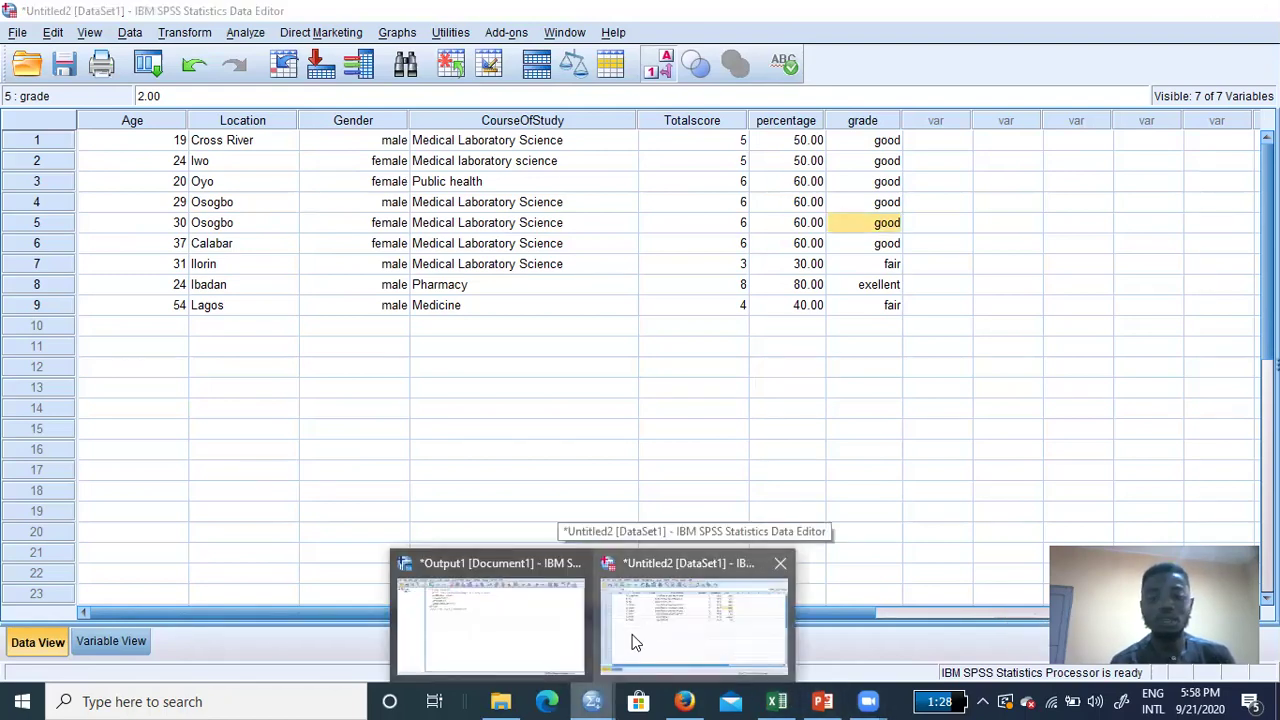
mouse_move(579, 645)
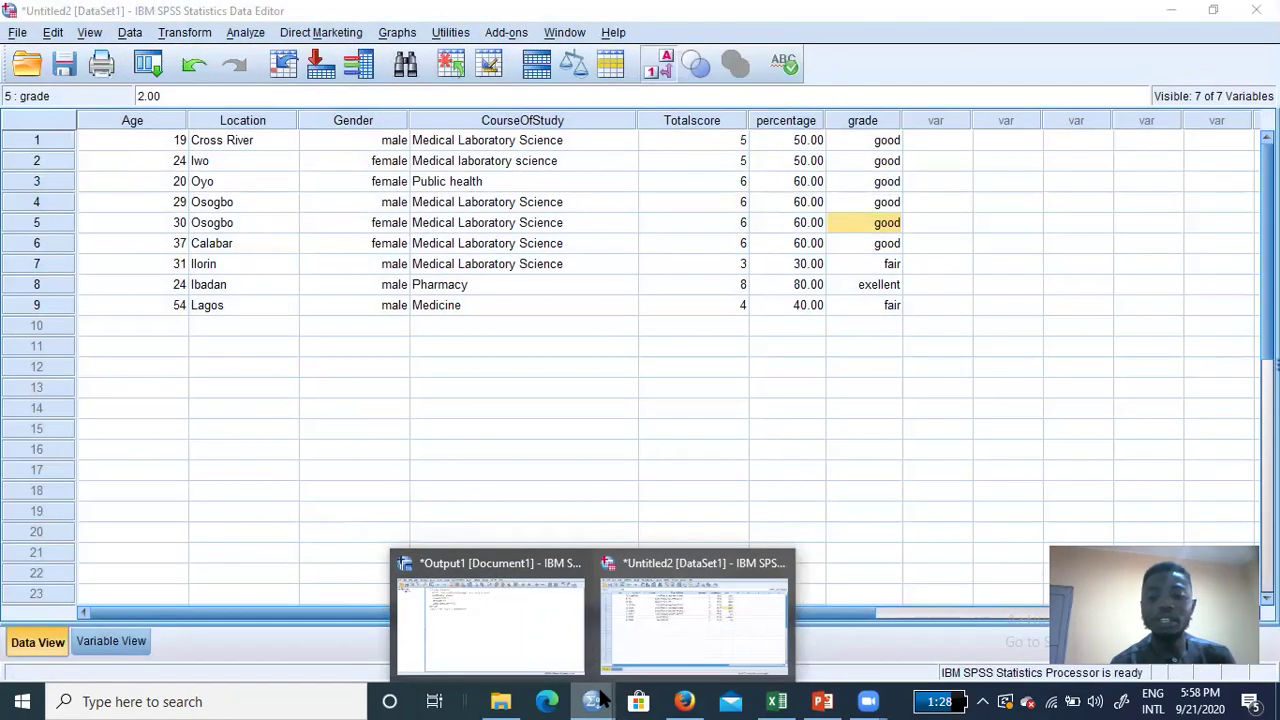
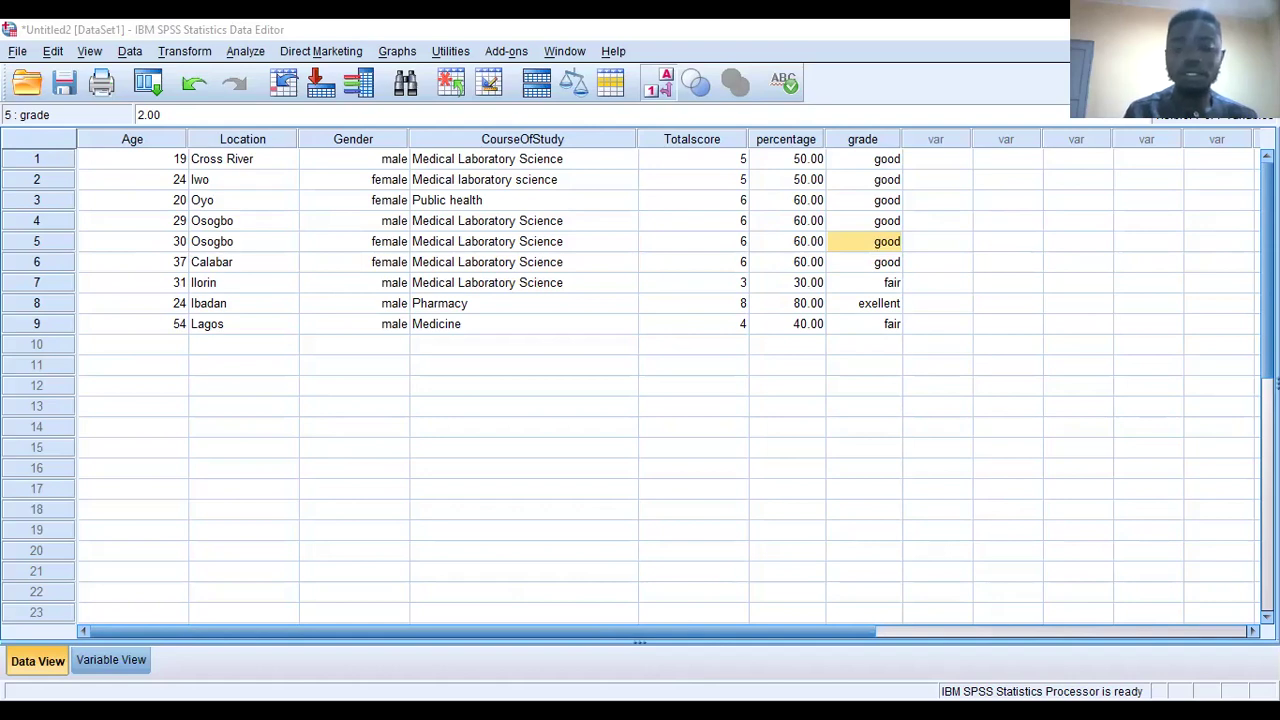
key("alt+Tab")
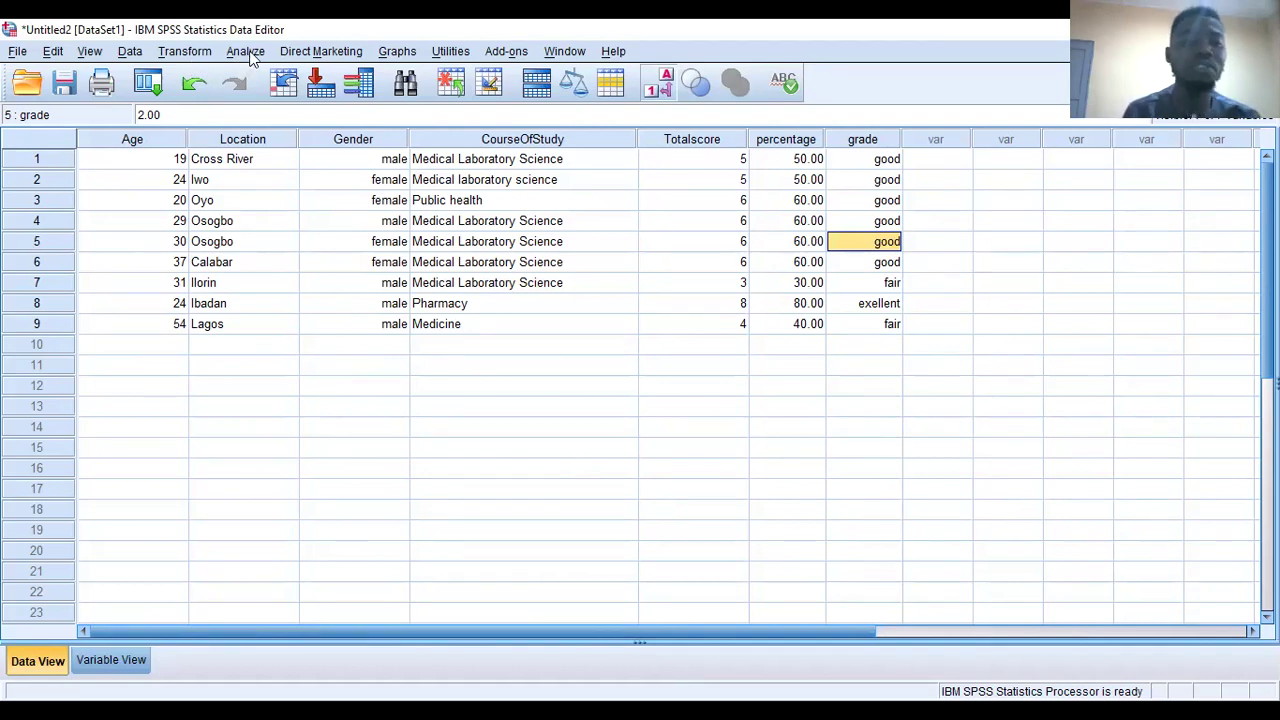
left_click(390, 52)
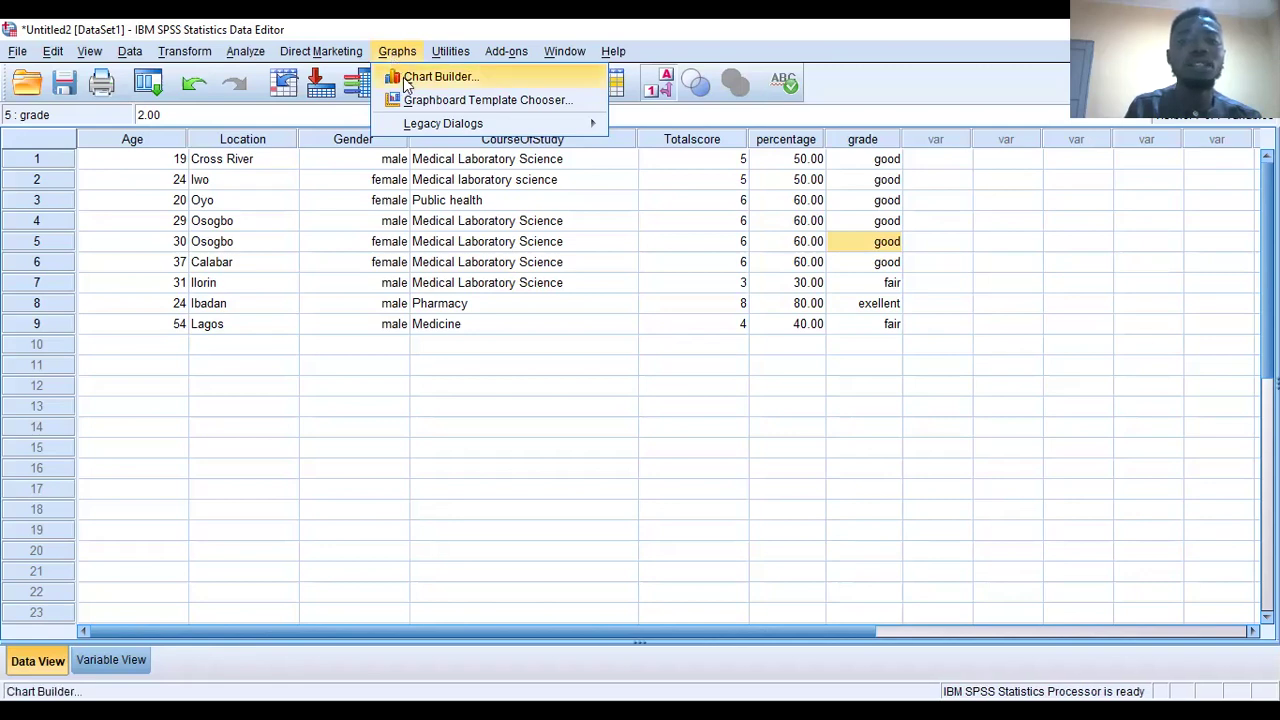
mouse_move(414, 128)
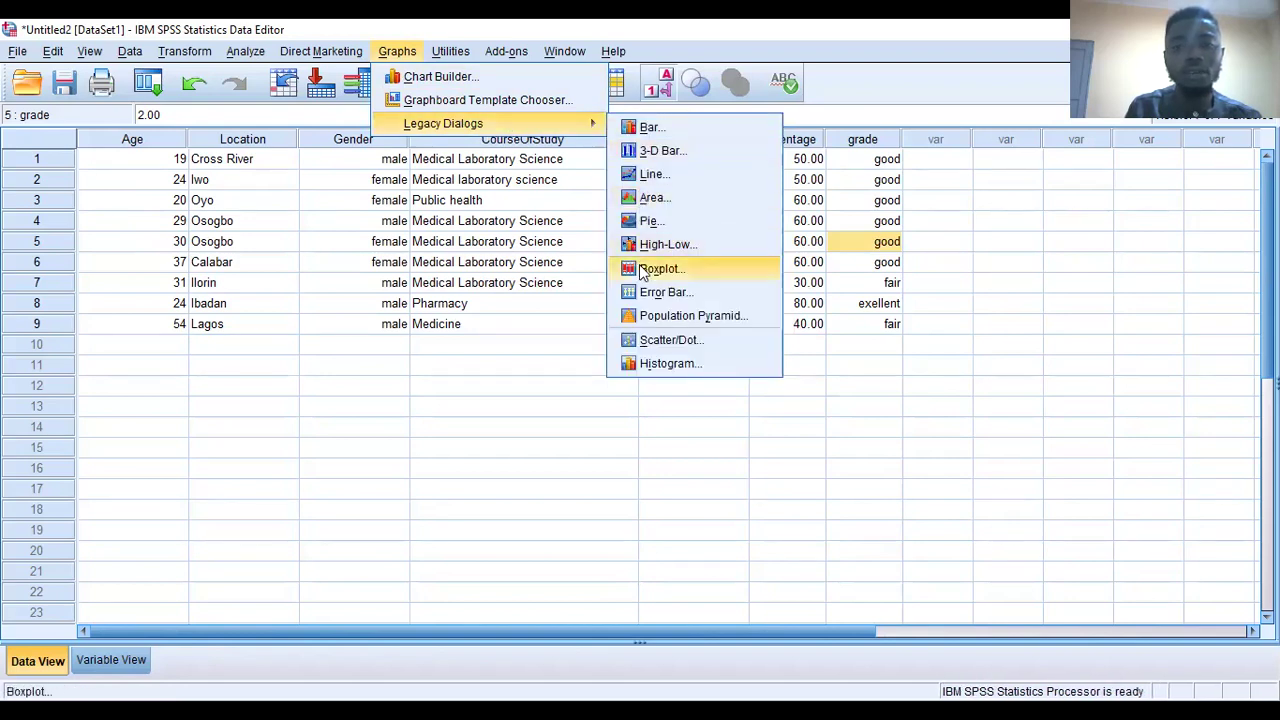
left_click(641, 270)
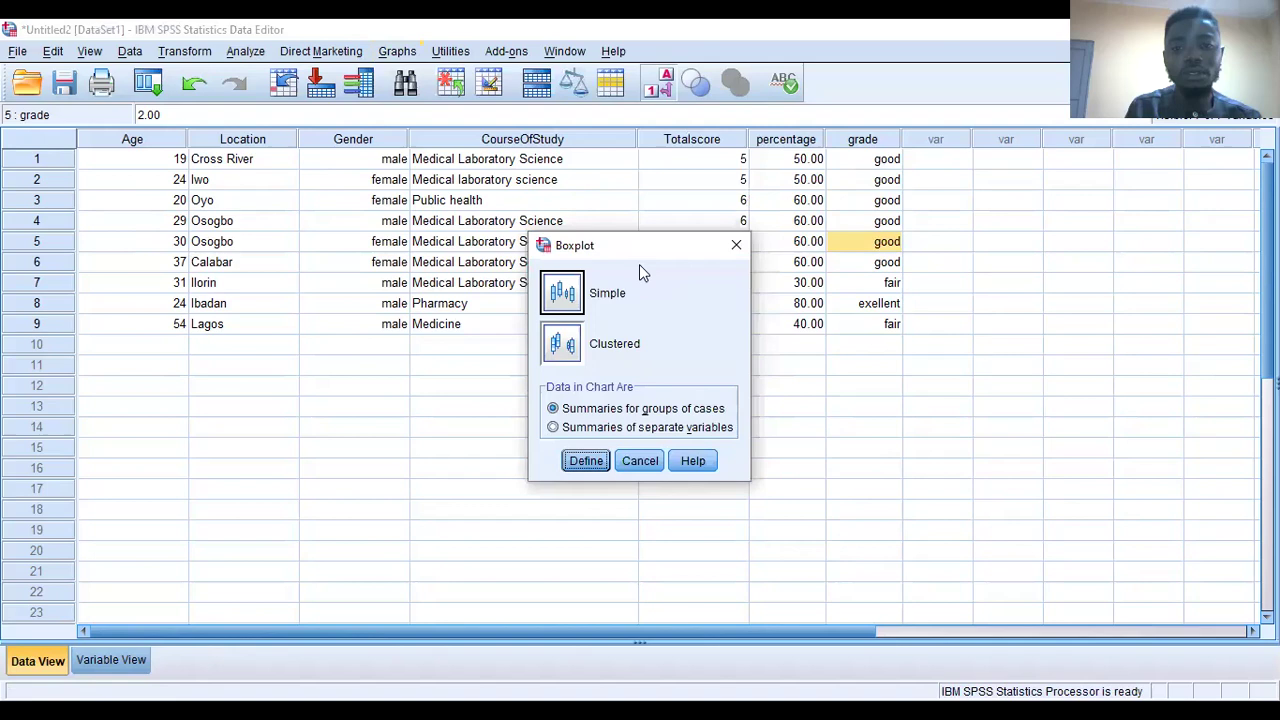
left_click(576, 298)
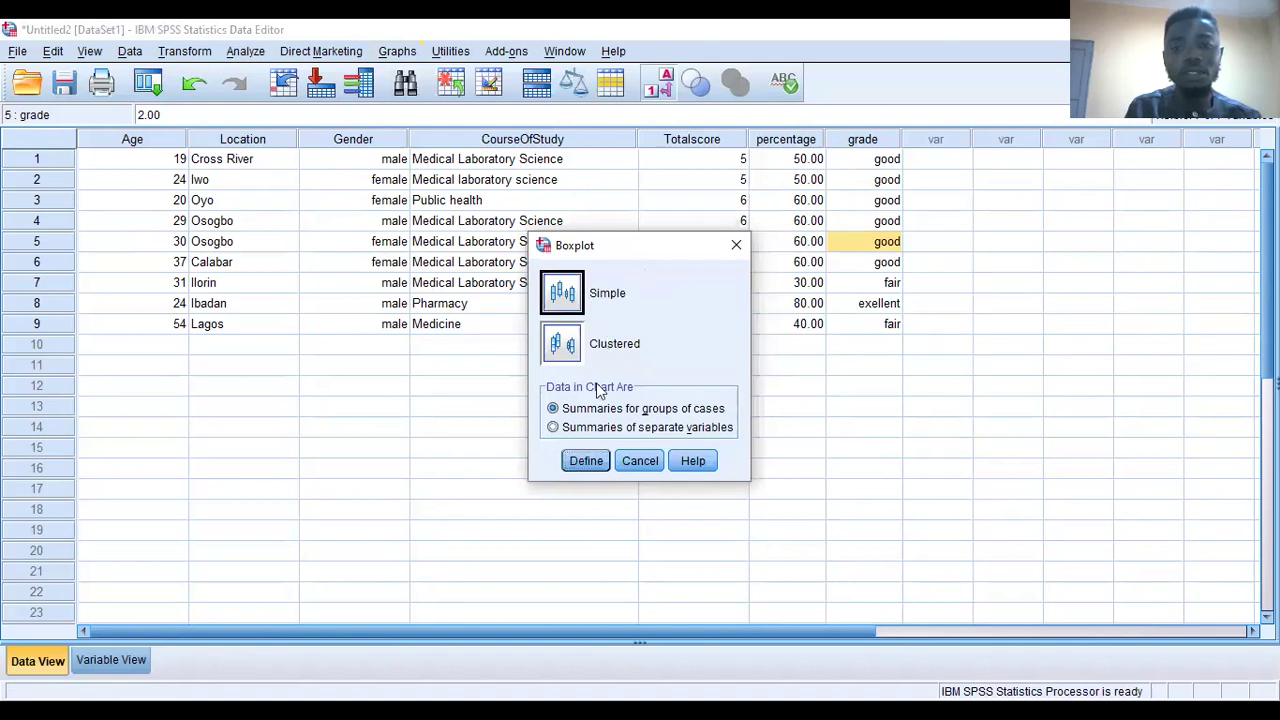
left_click(590, 466)
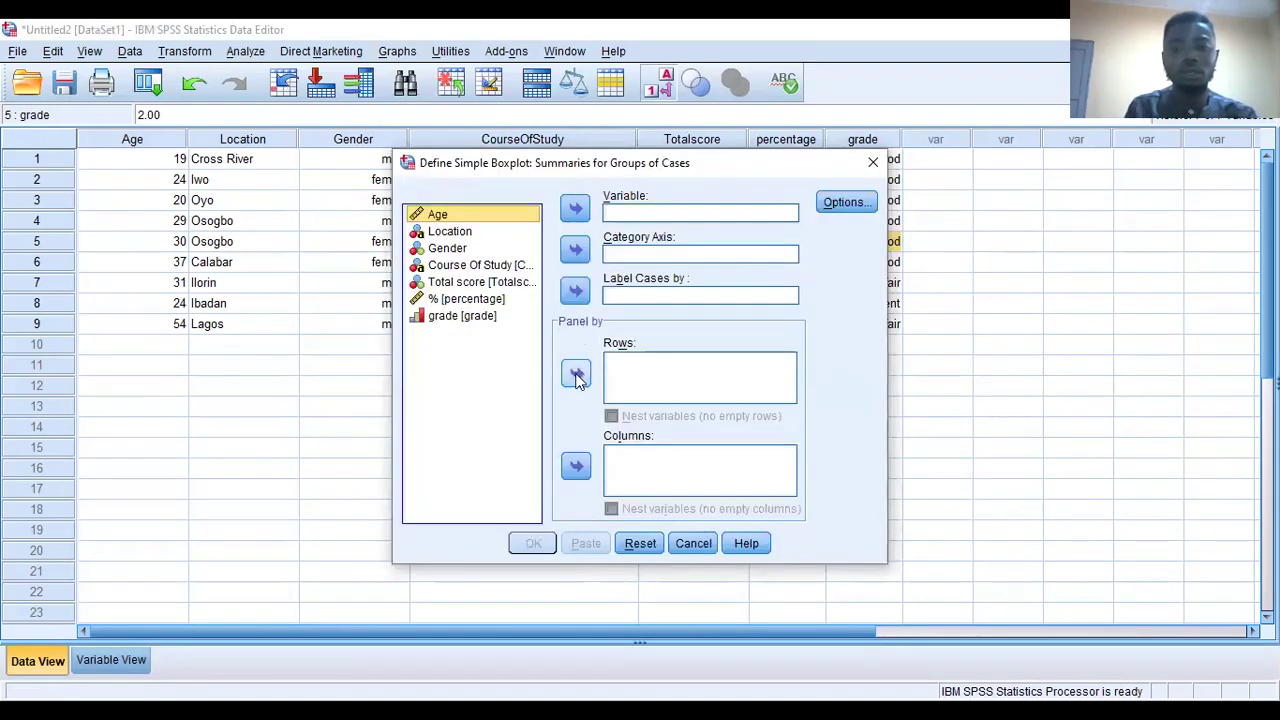
left_click(582, 362)
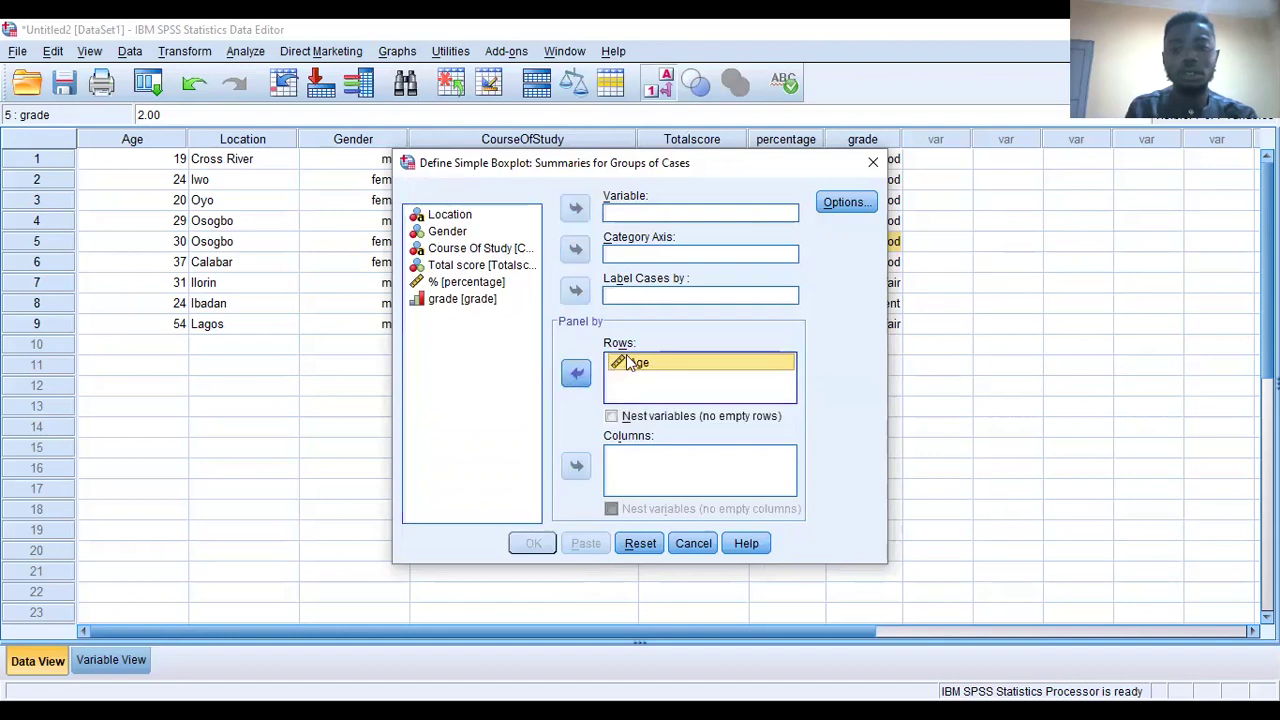
left_click(578, 376)
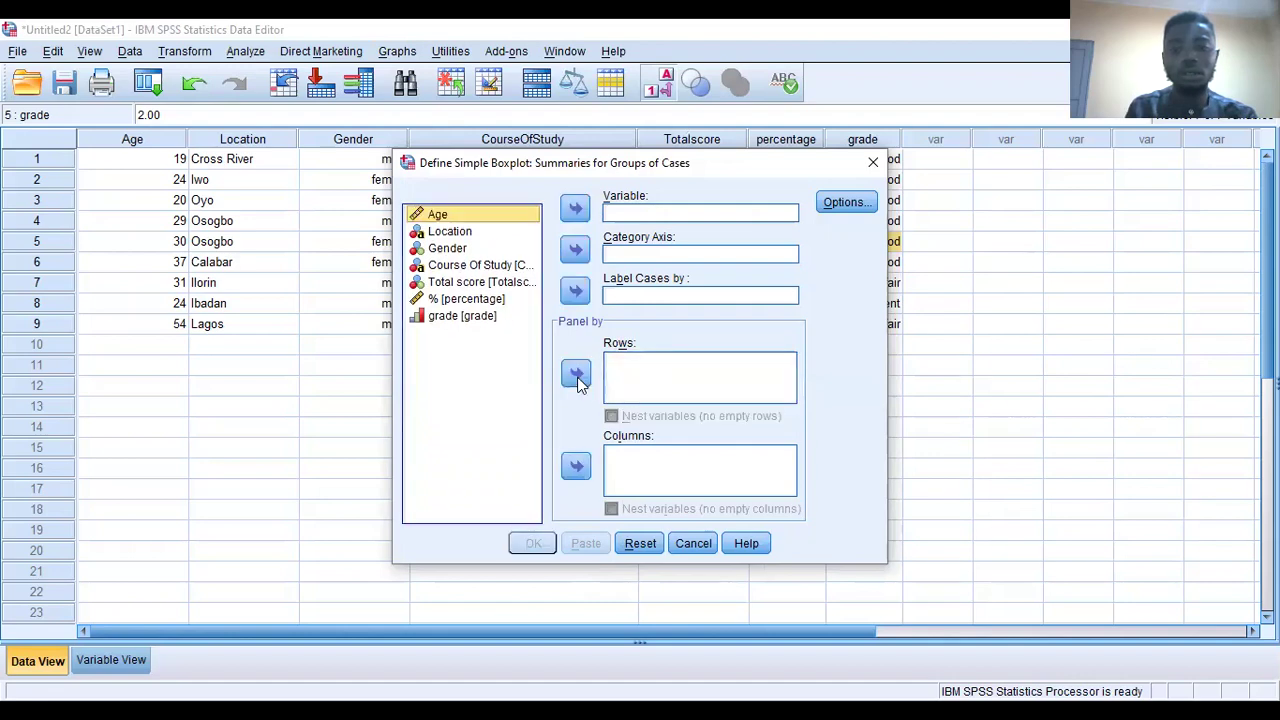
left_click(871, 166)
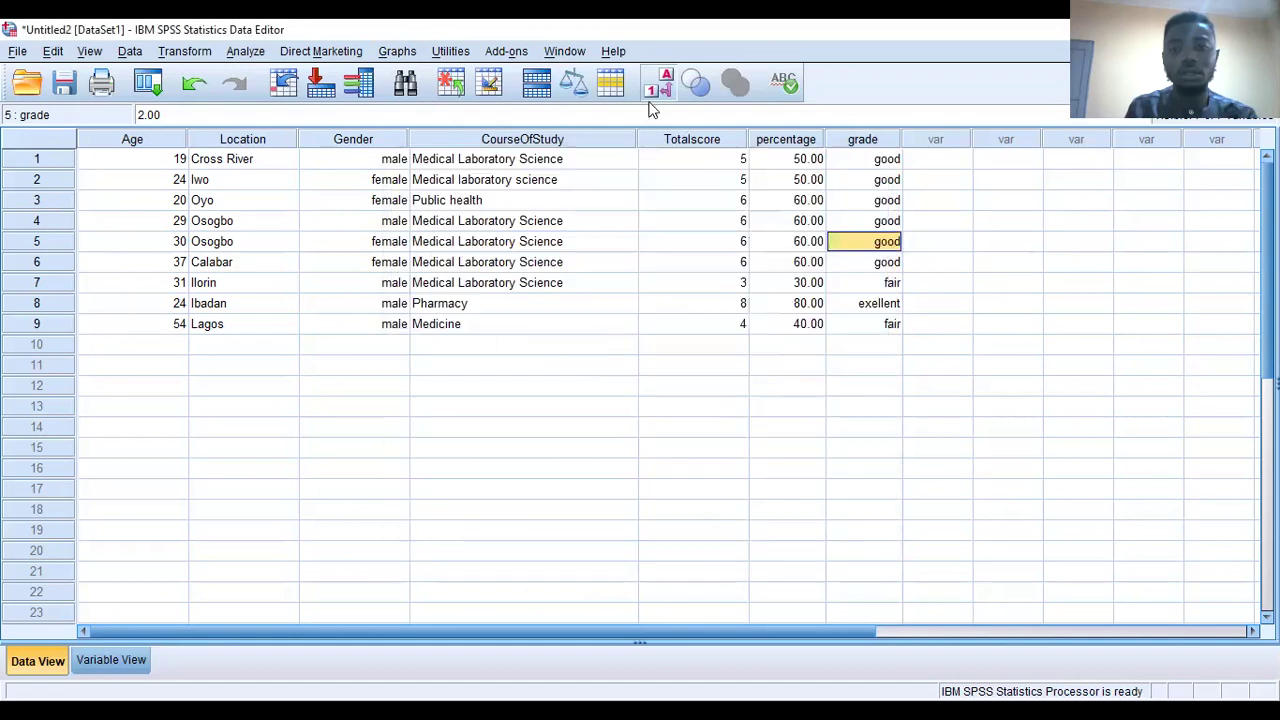
left_click(401, 54)
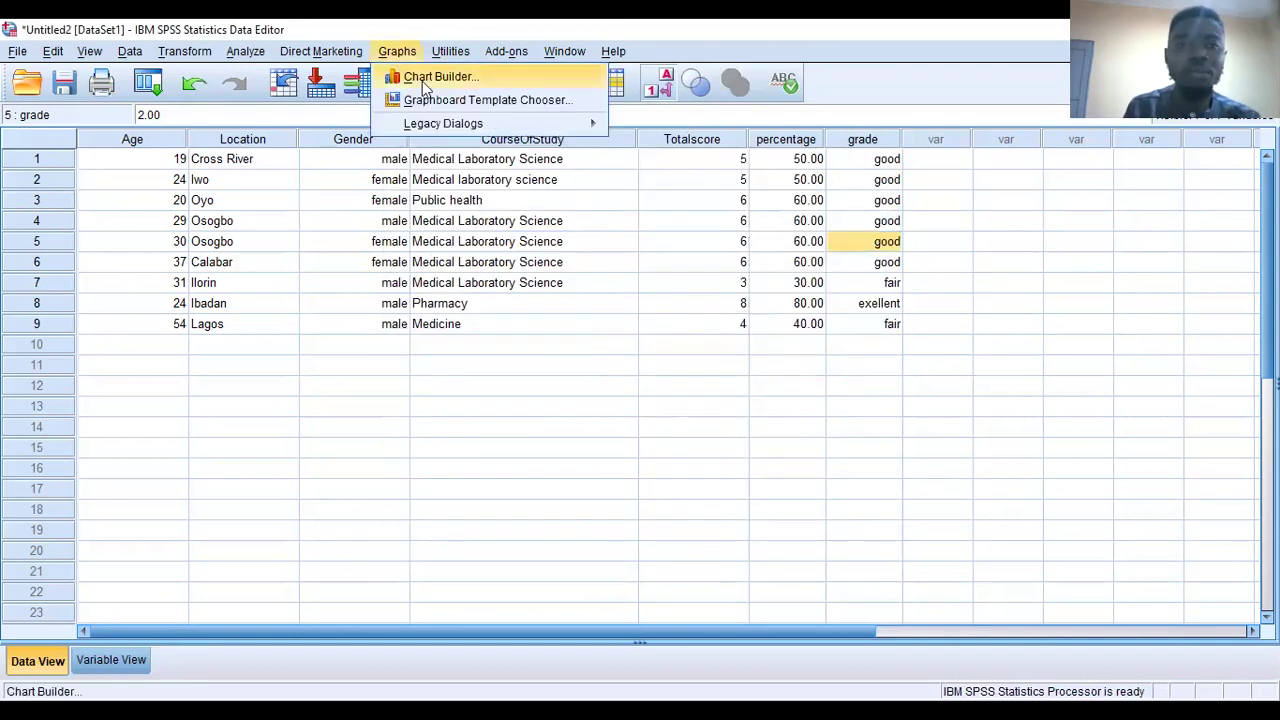
left_click(422, 78)
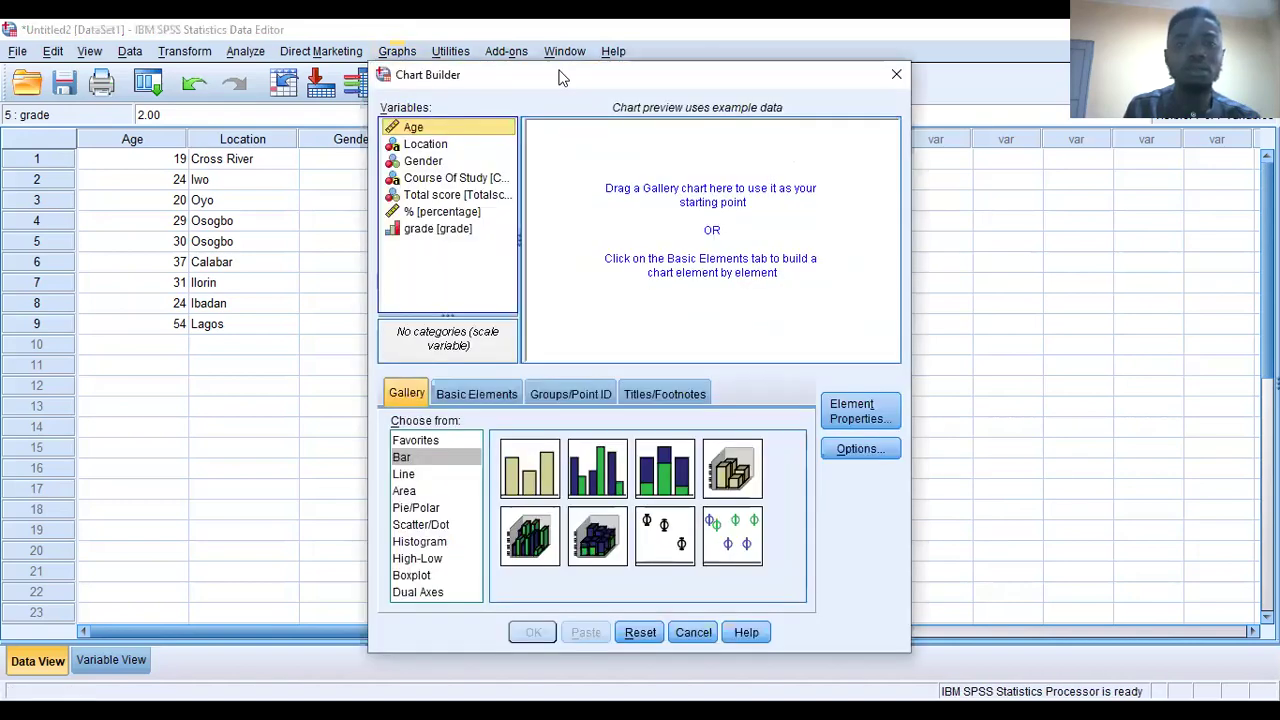
left_click(896, 74)
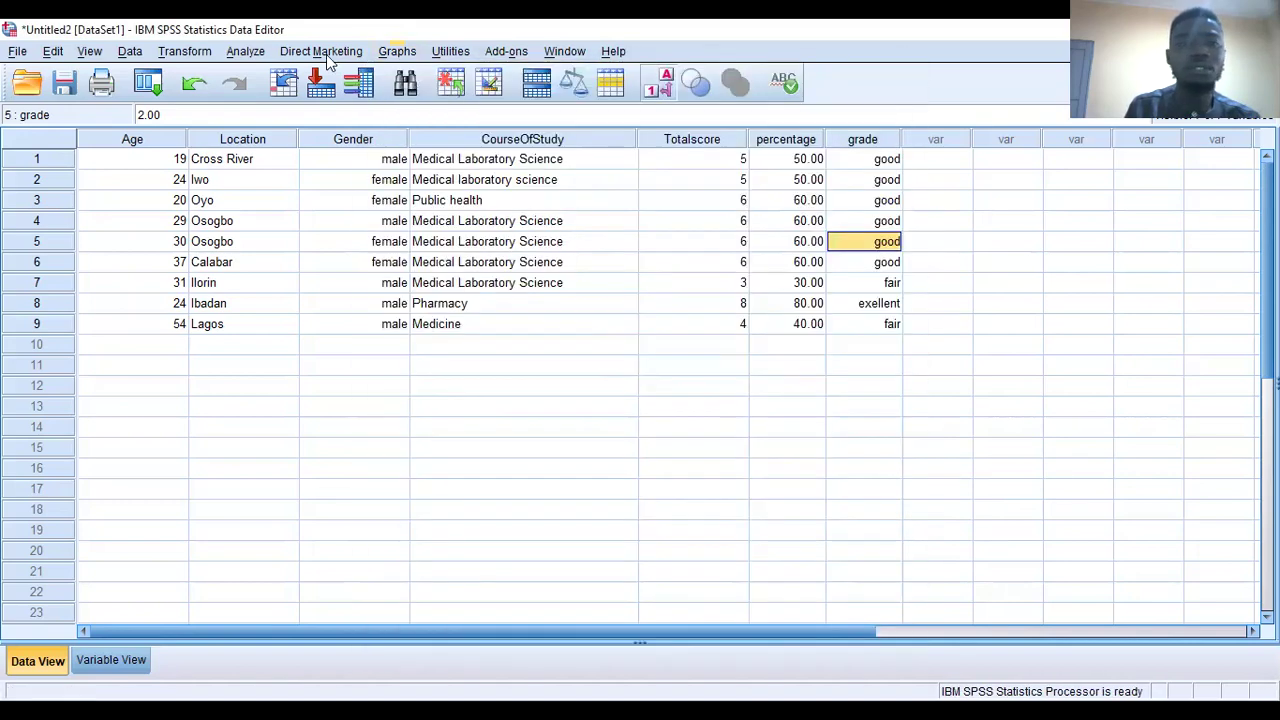
left_click(406, 52)
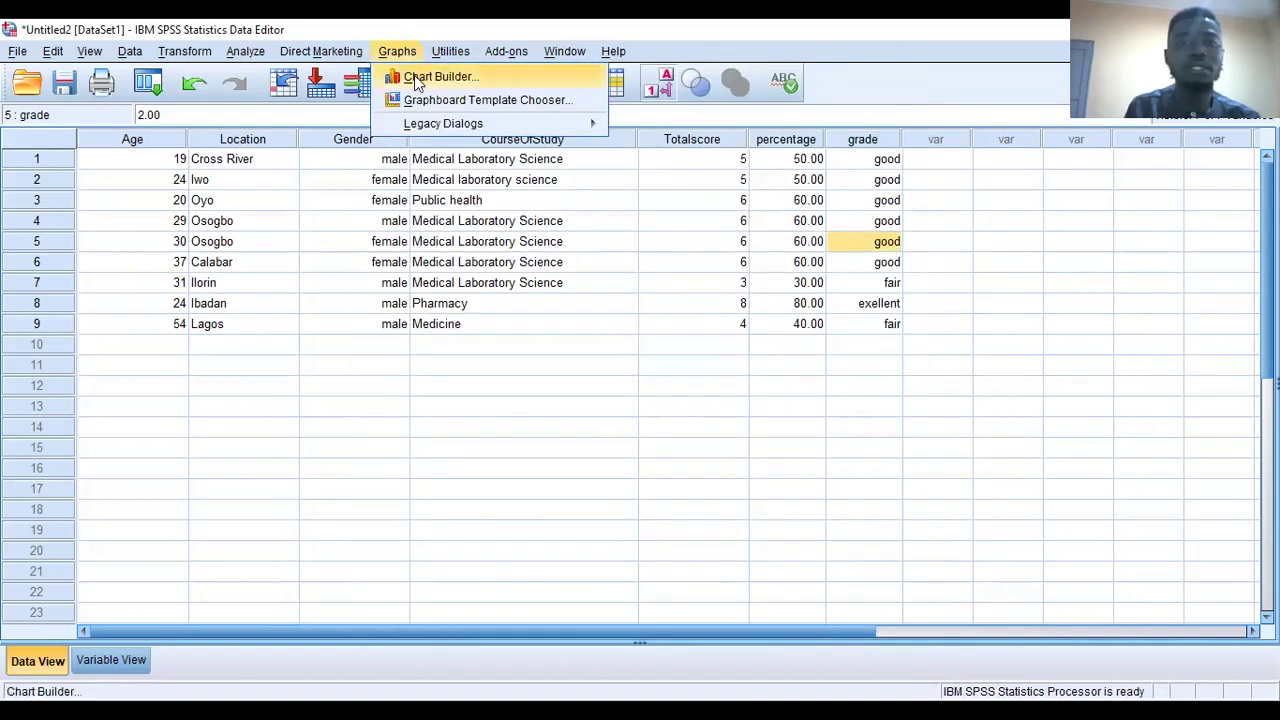
left_click(413, 77)
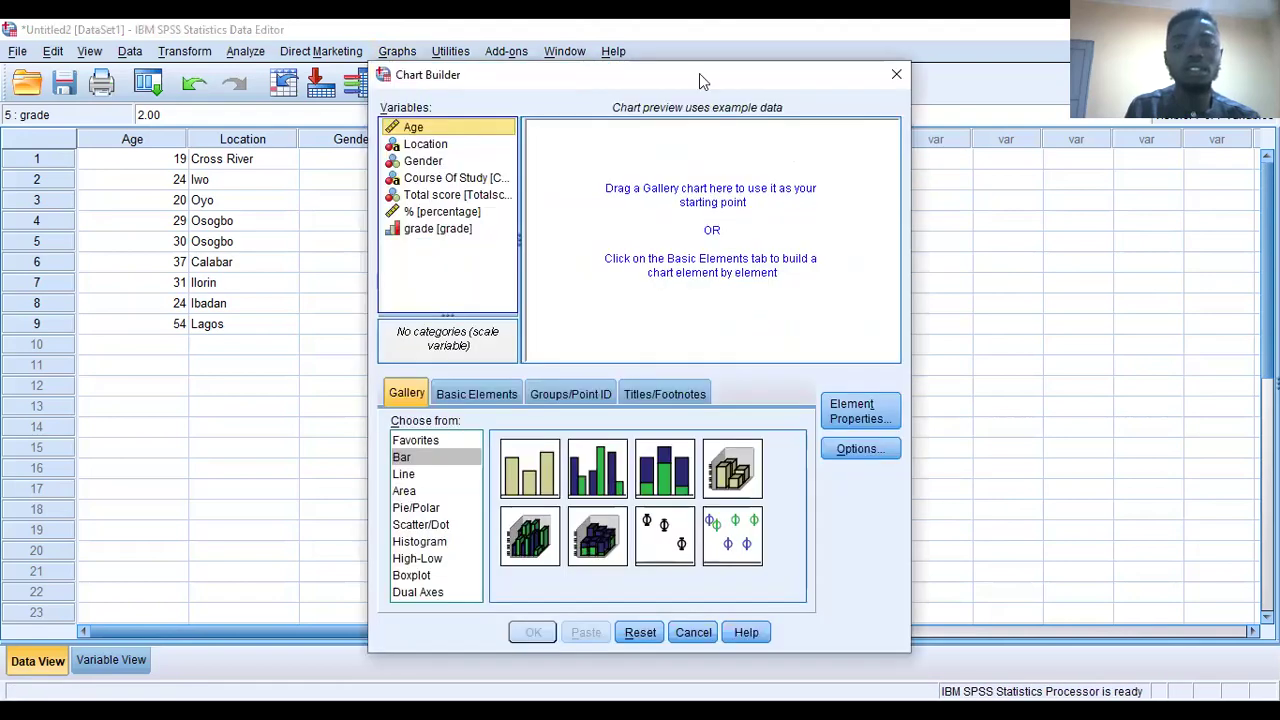
left_click(886, 77)
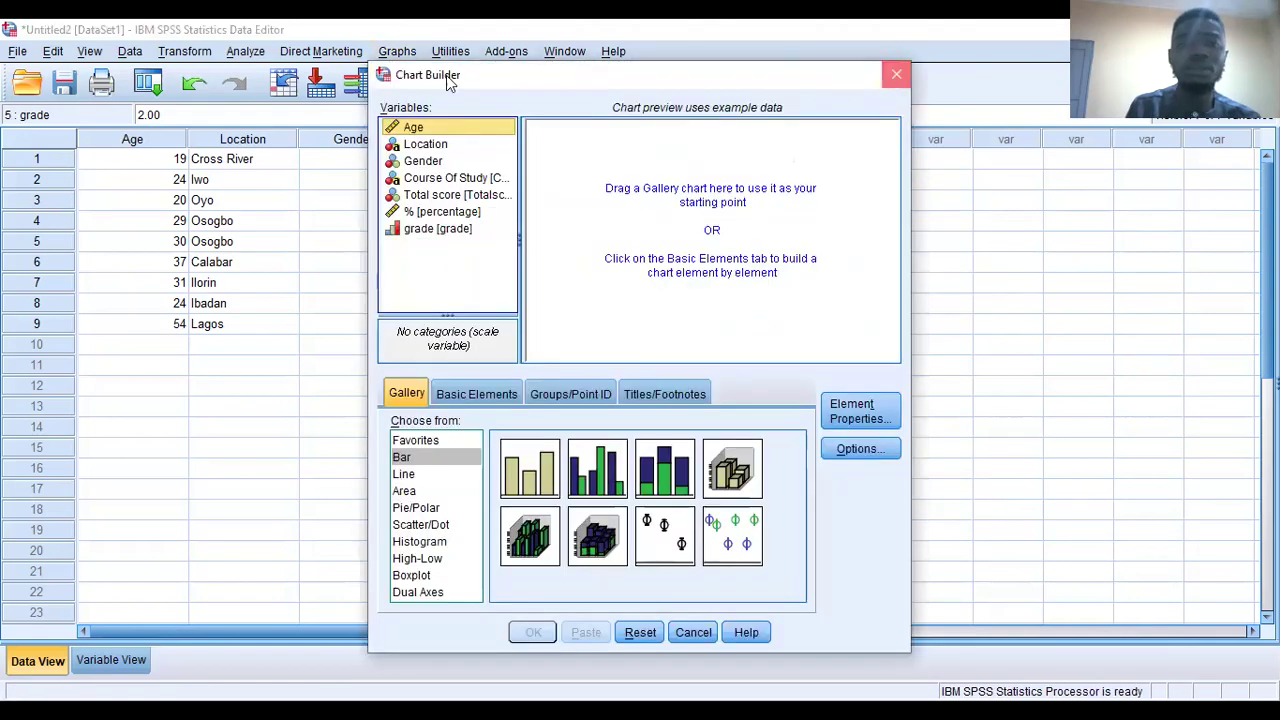
- Start a chart in Chart Builder from the single-box boxplot template, placing it in the chart preview
left_click(399, 52)
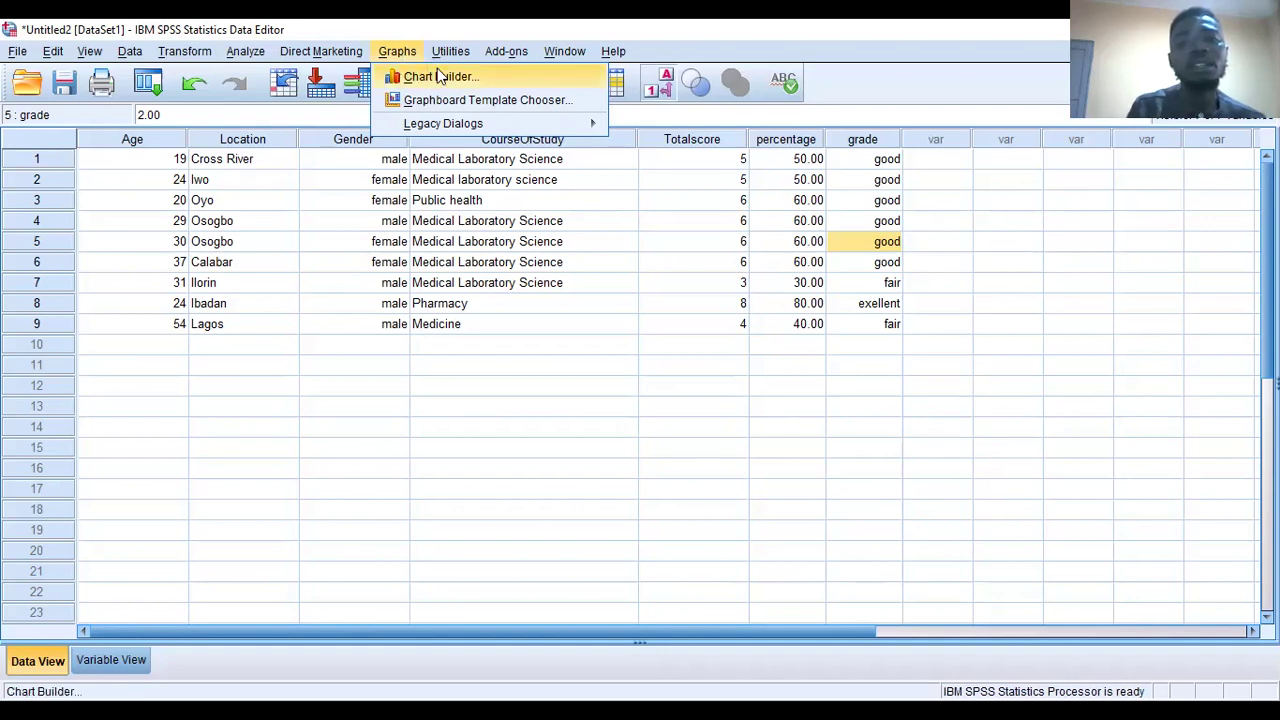
left_click(410, 77)
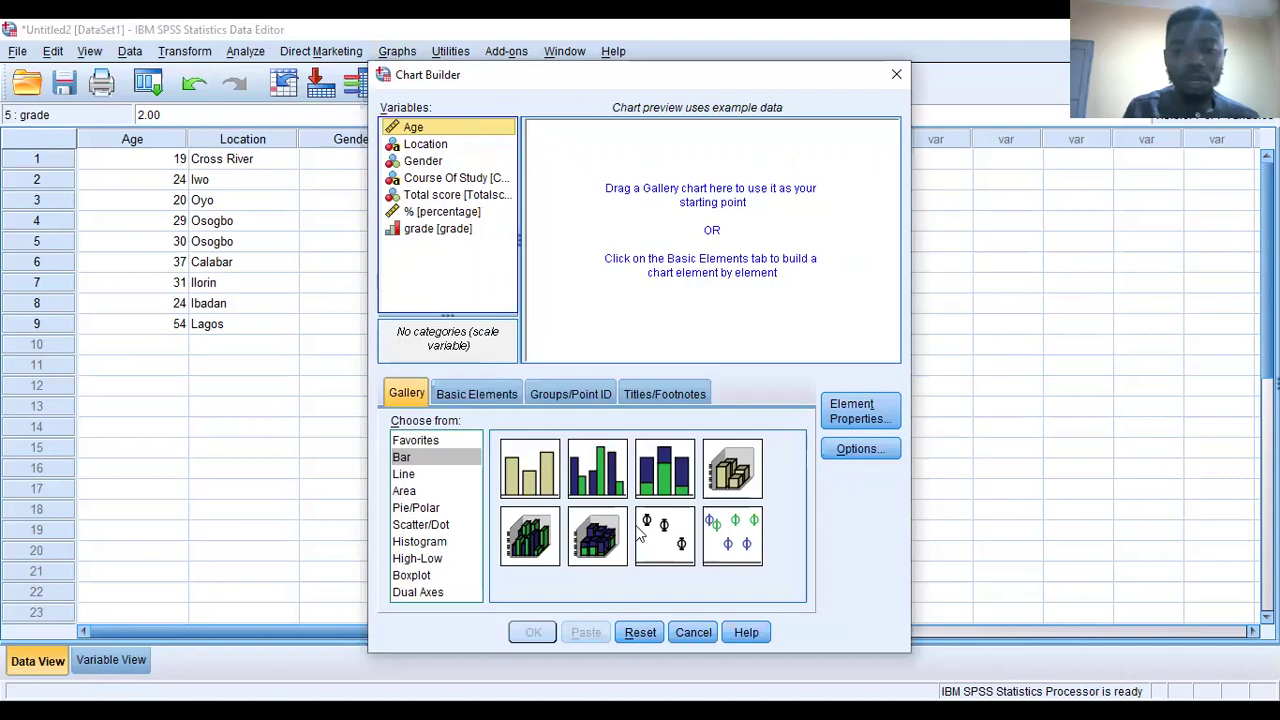
left_click(420, 577)
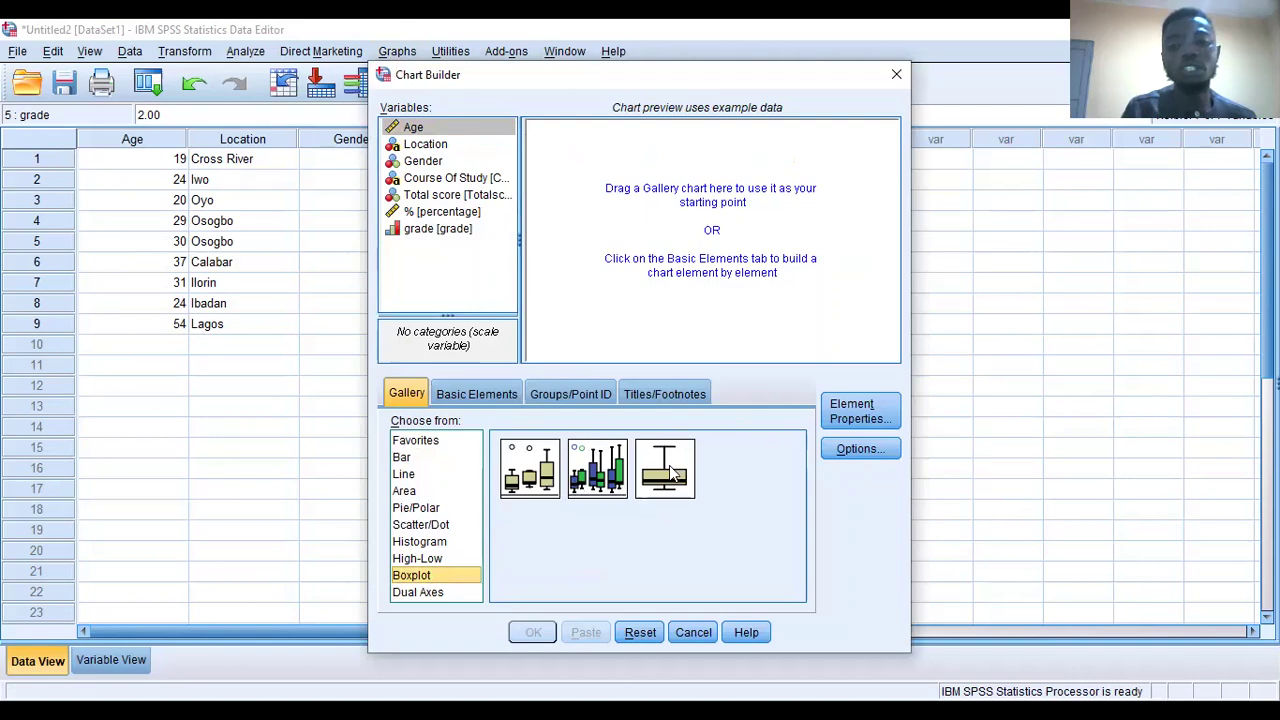
left_click_drag(672, 472, 688, 236)
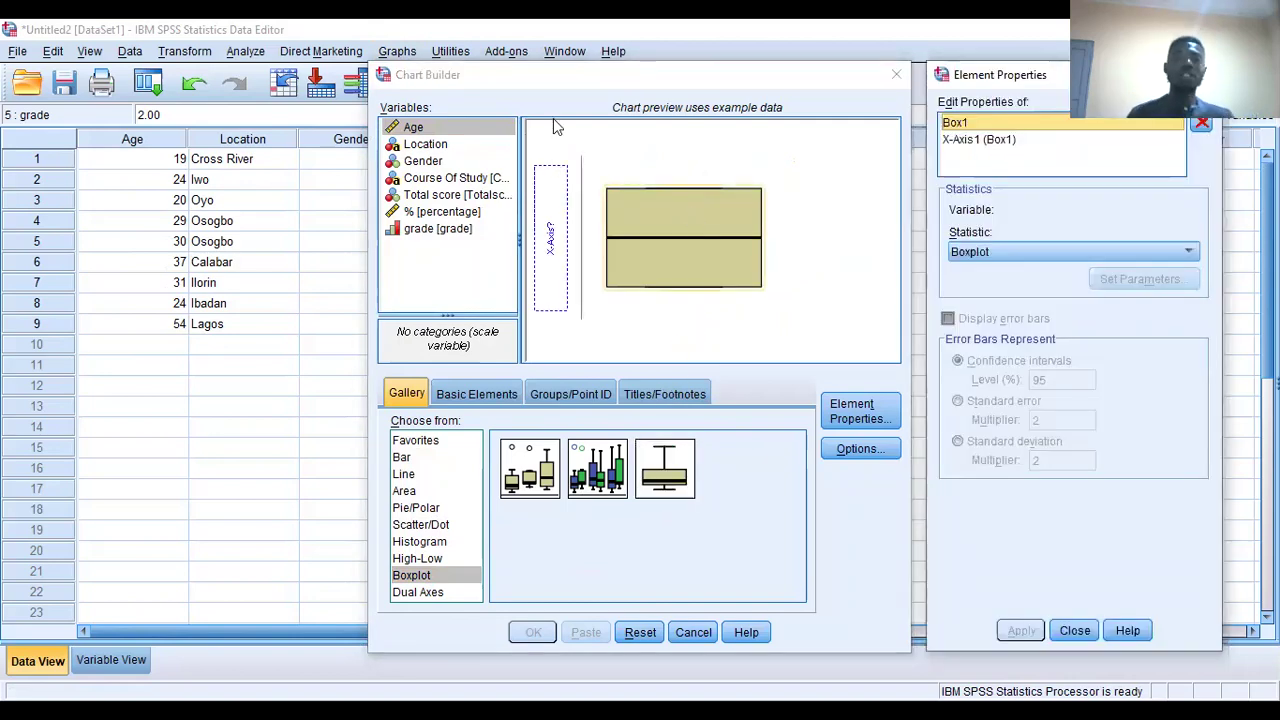
- Assign Age to the boxplot's X-axis and generate the chart
left_click(454, 133)
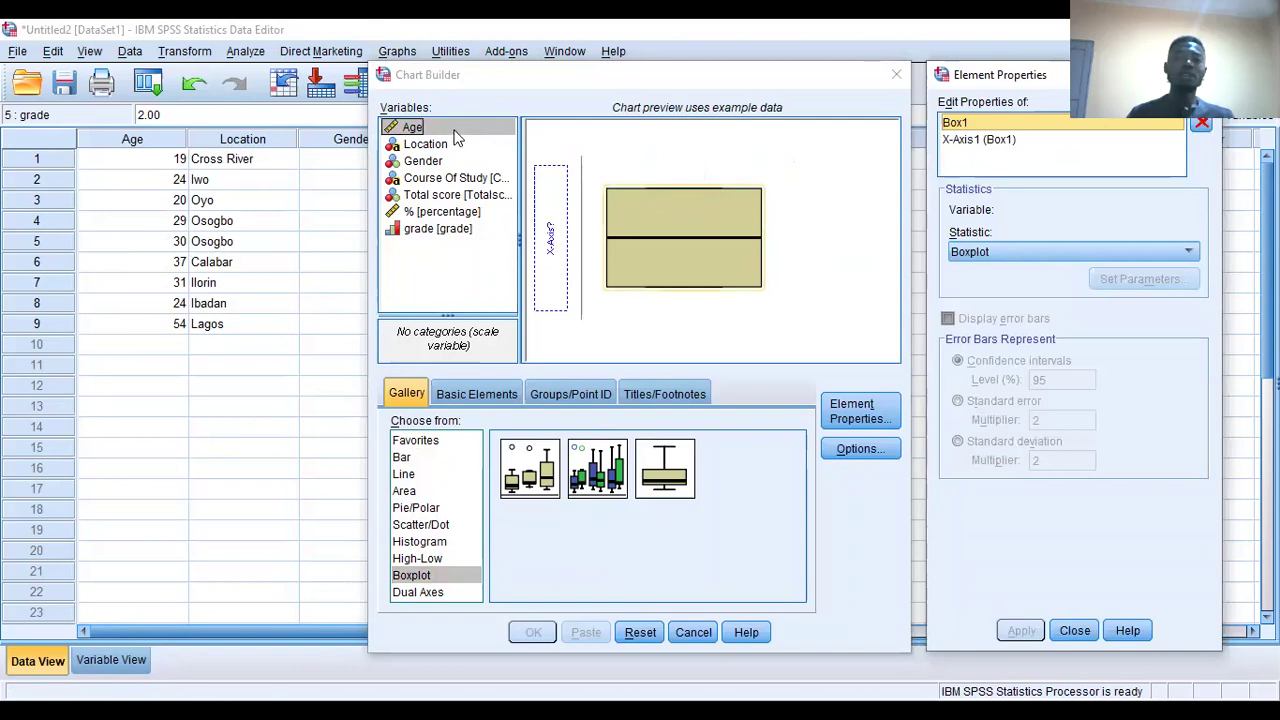
left_click_drag(454, 133, 557, 220)
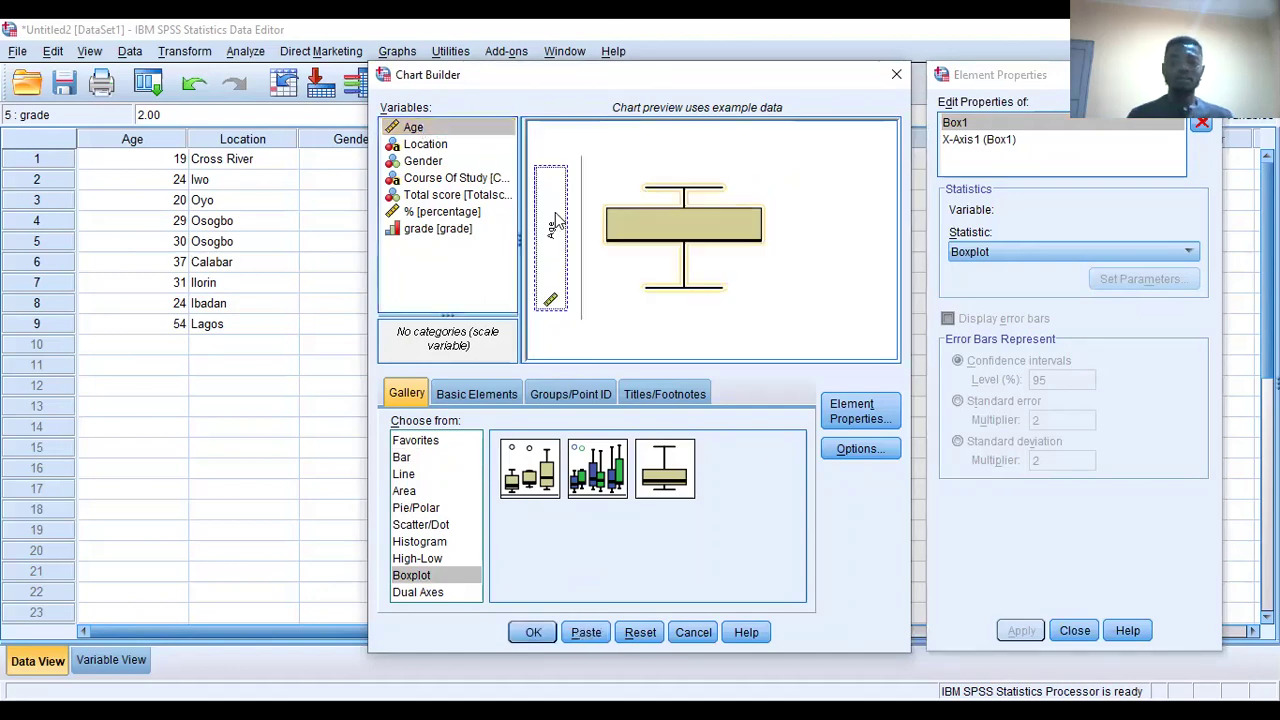
left_click(533, 634)
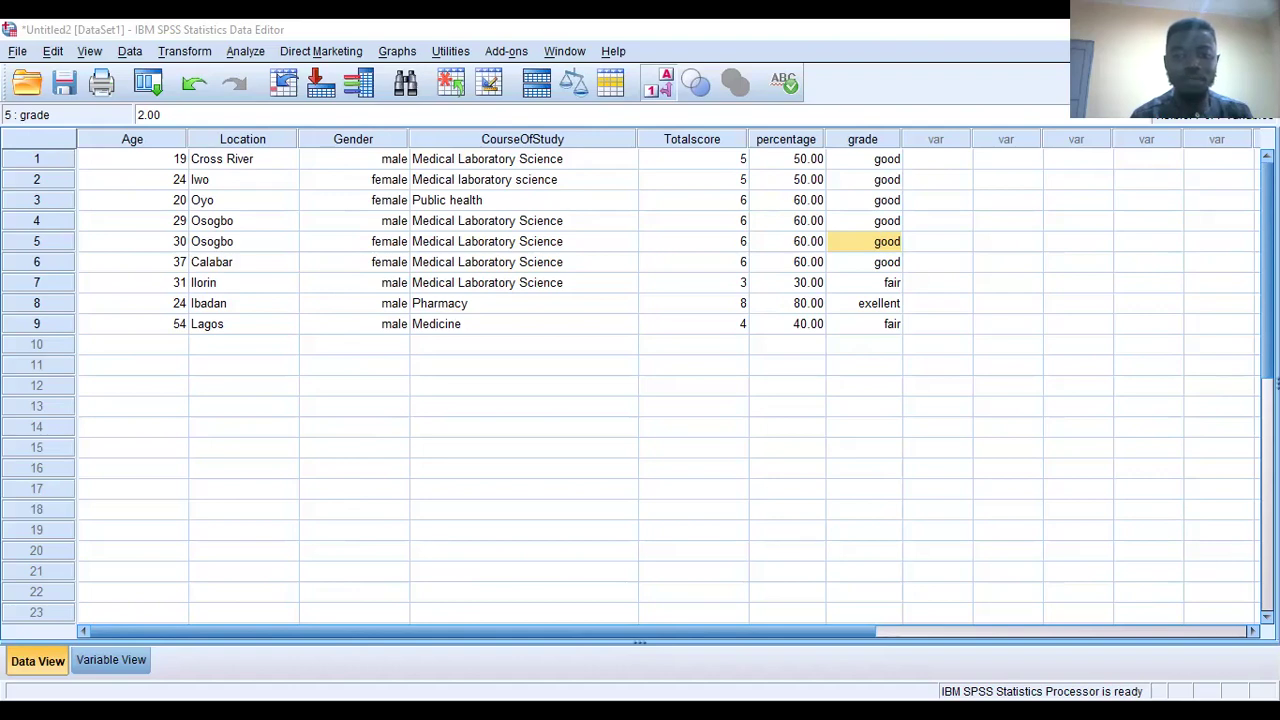
- Switch to PowerPoint to read the "Data Cleaning and treatment in SPSS" slide, and return to the SPSS dataset
left_click(714, 656)
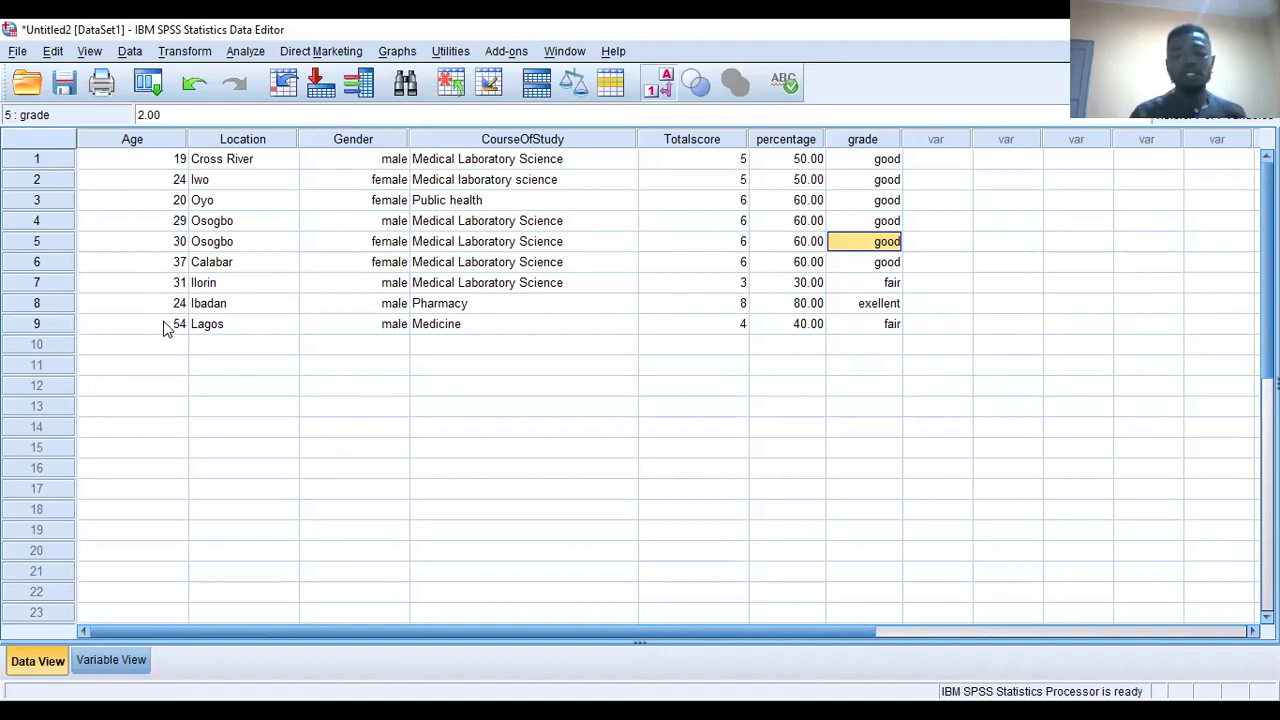
left_click(279, 85)
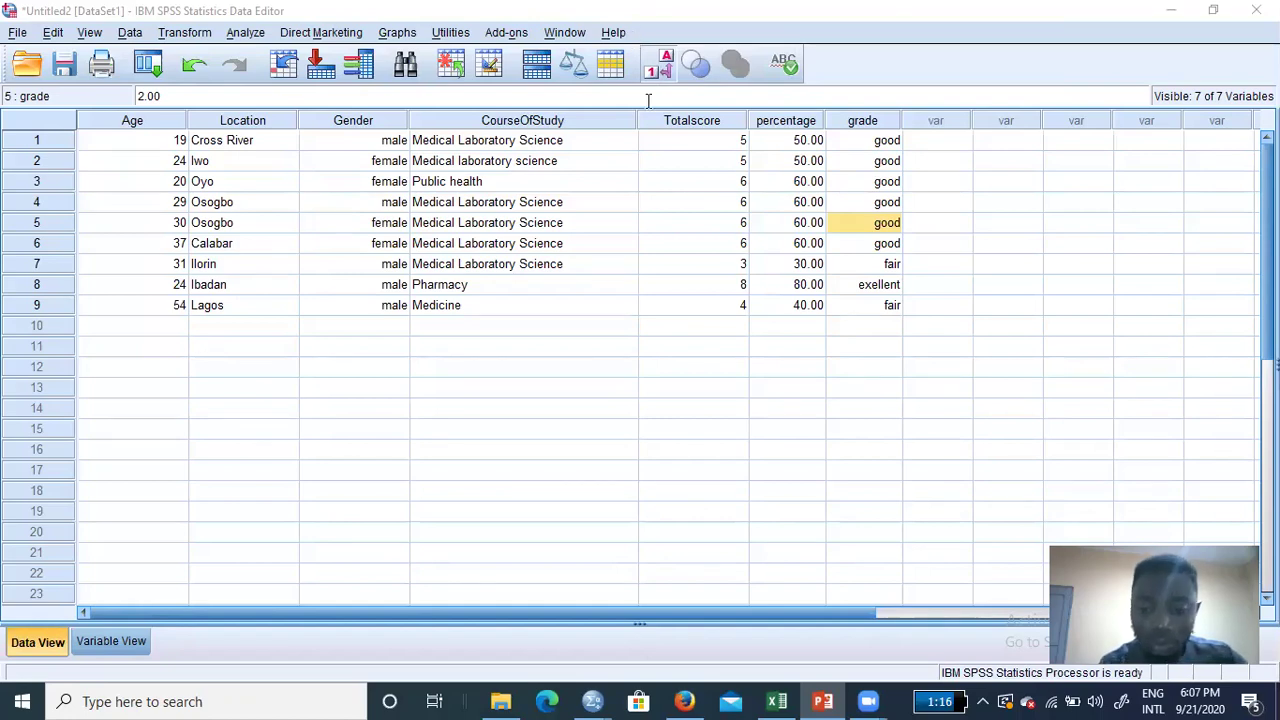
left_click(820, 678)
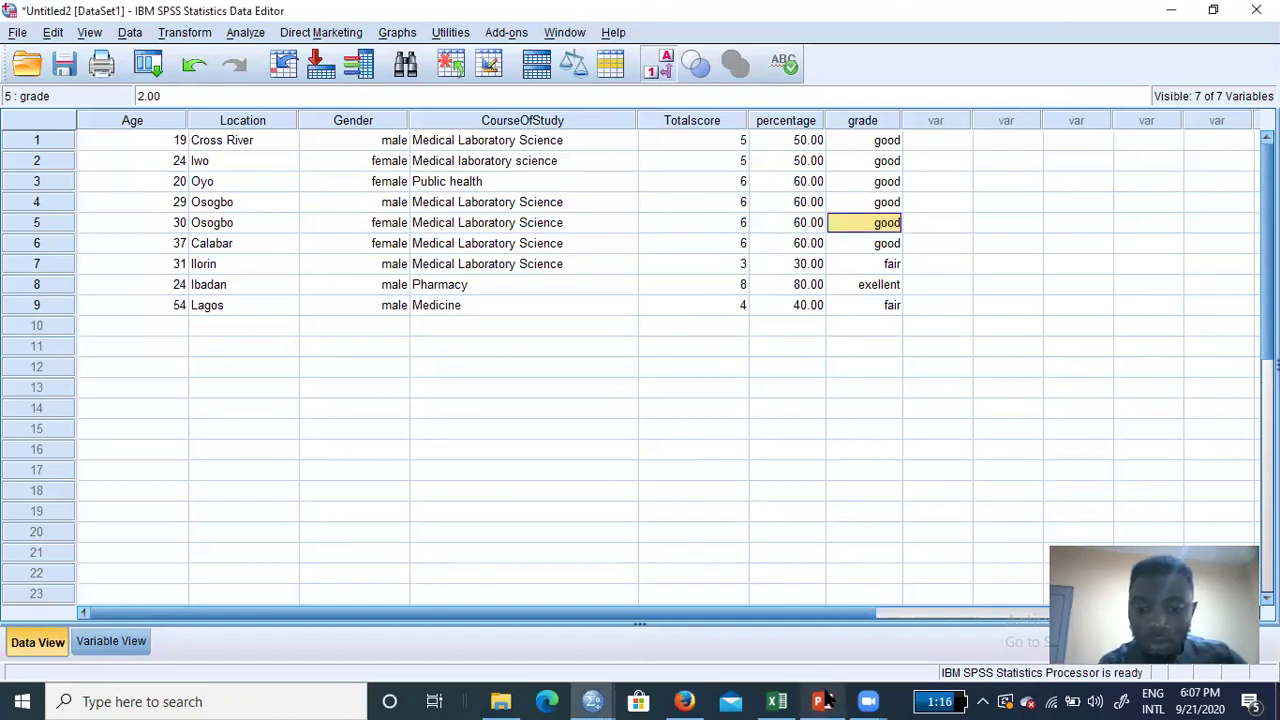
mouse_move(592, 701)
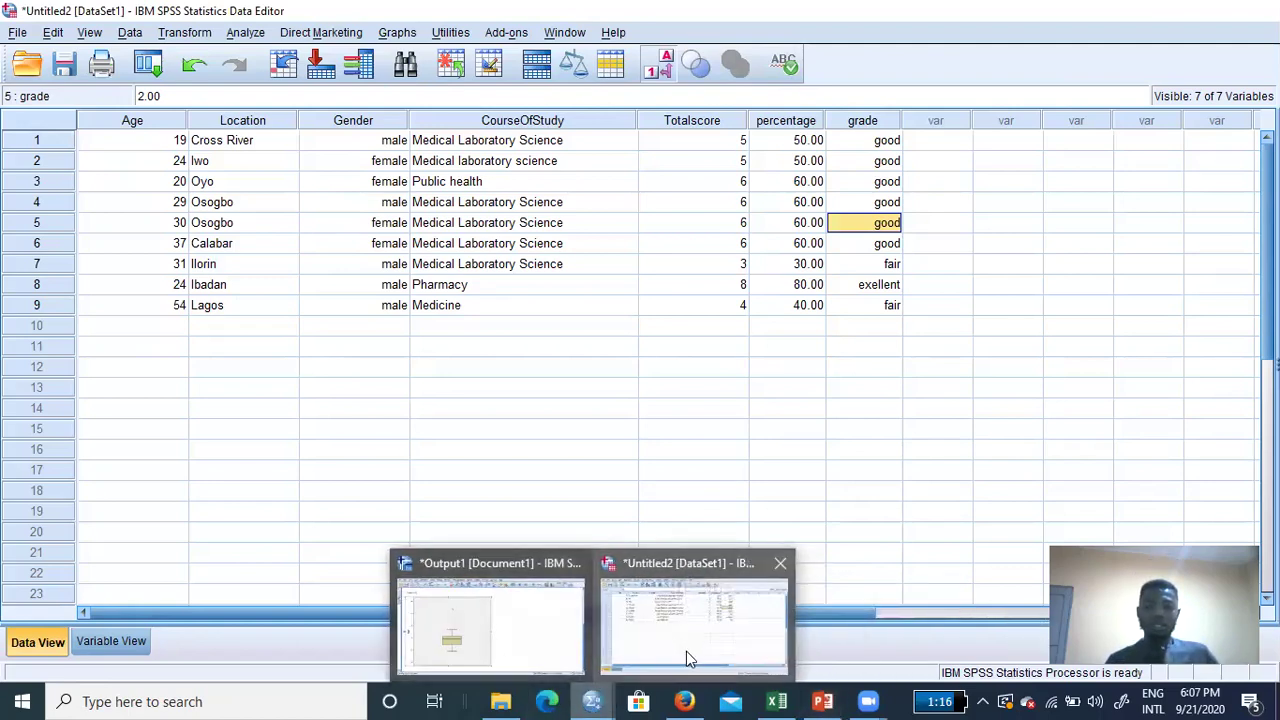
mouse_move(824, 701)
left_click(822, 701)
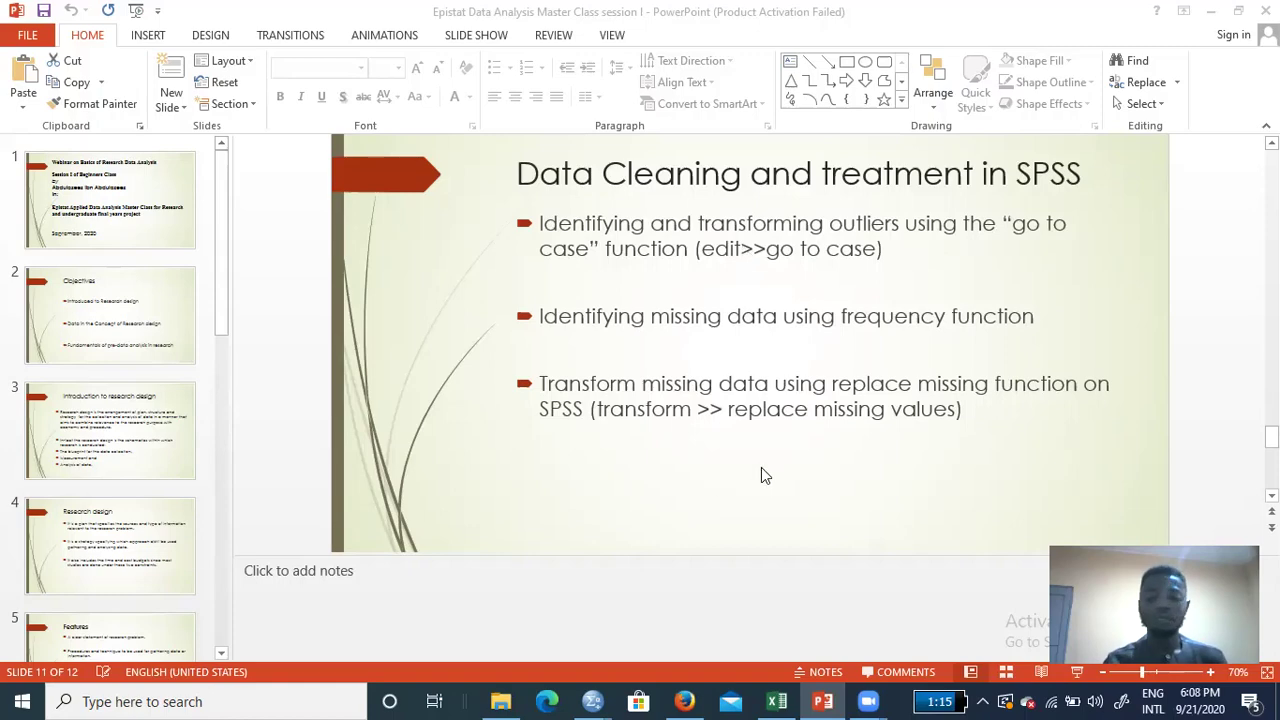
left_click(824, 698)
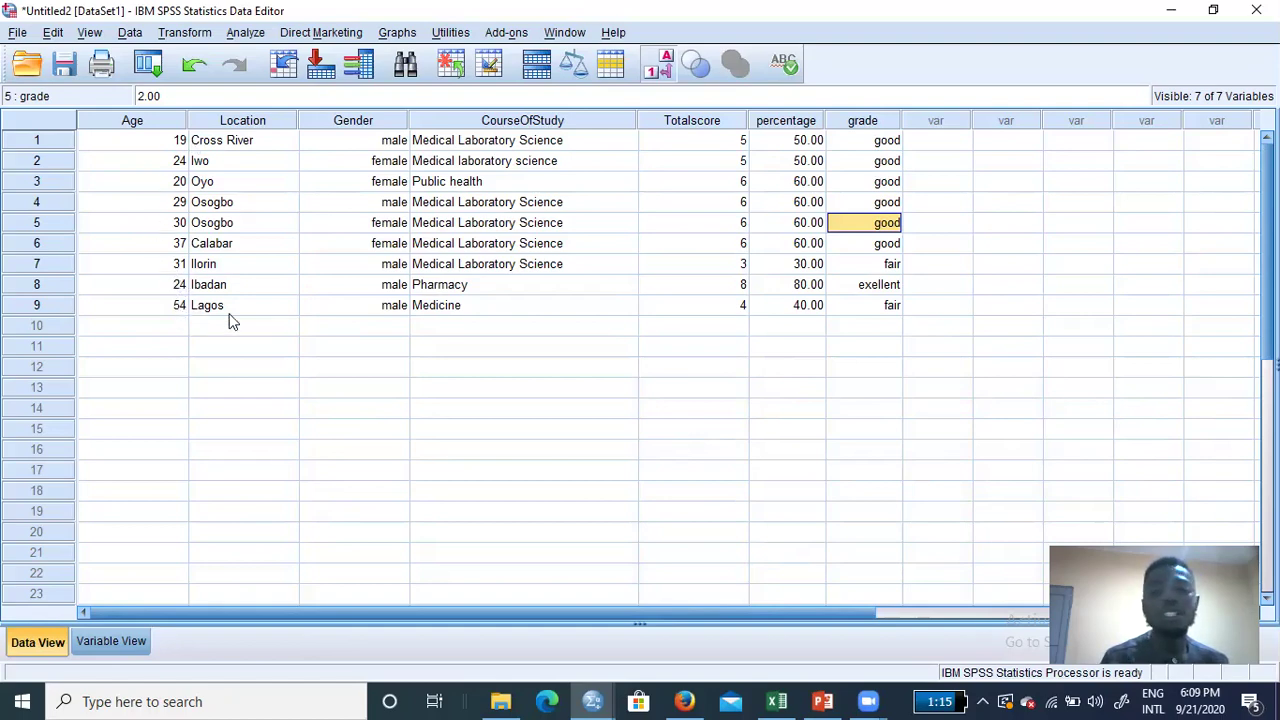
- Examine the Age boxplot in the SPSS output for outliers and return to the dataset
mouse_move(586, 698)
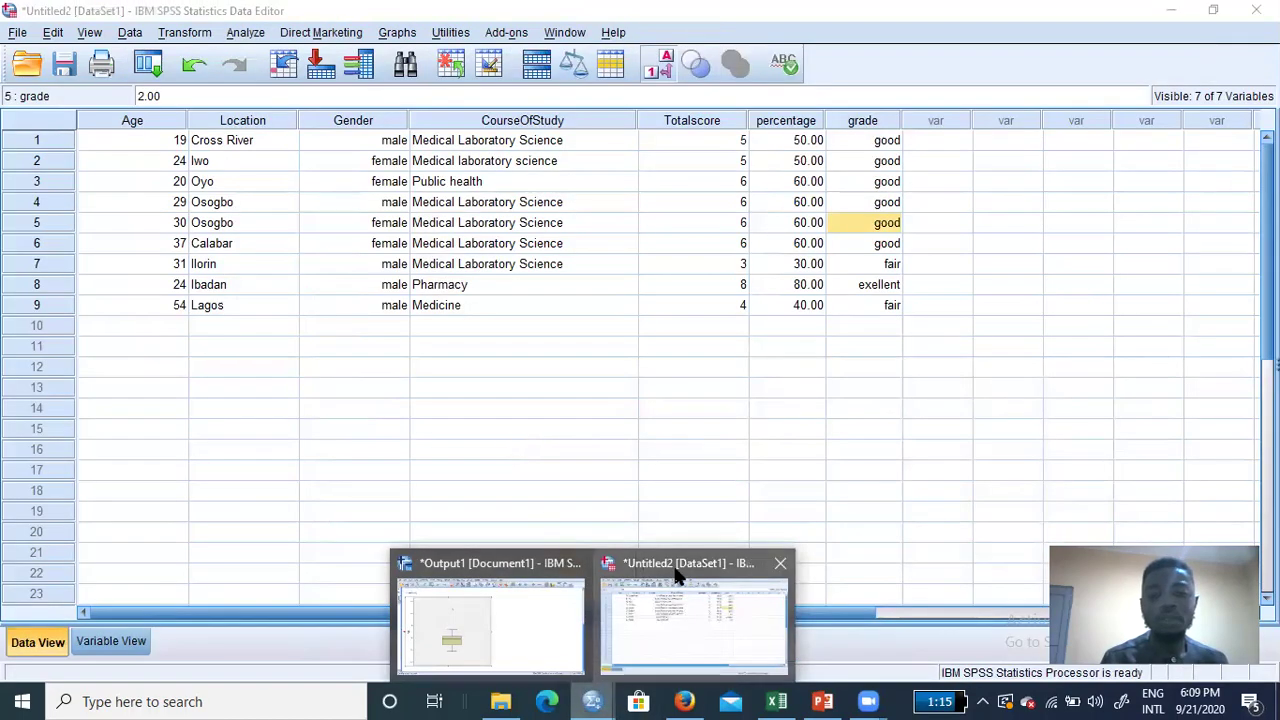
left_click(549, 617)
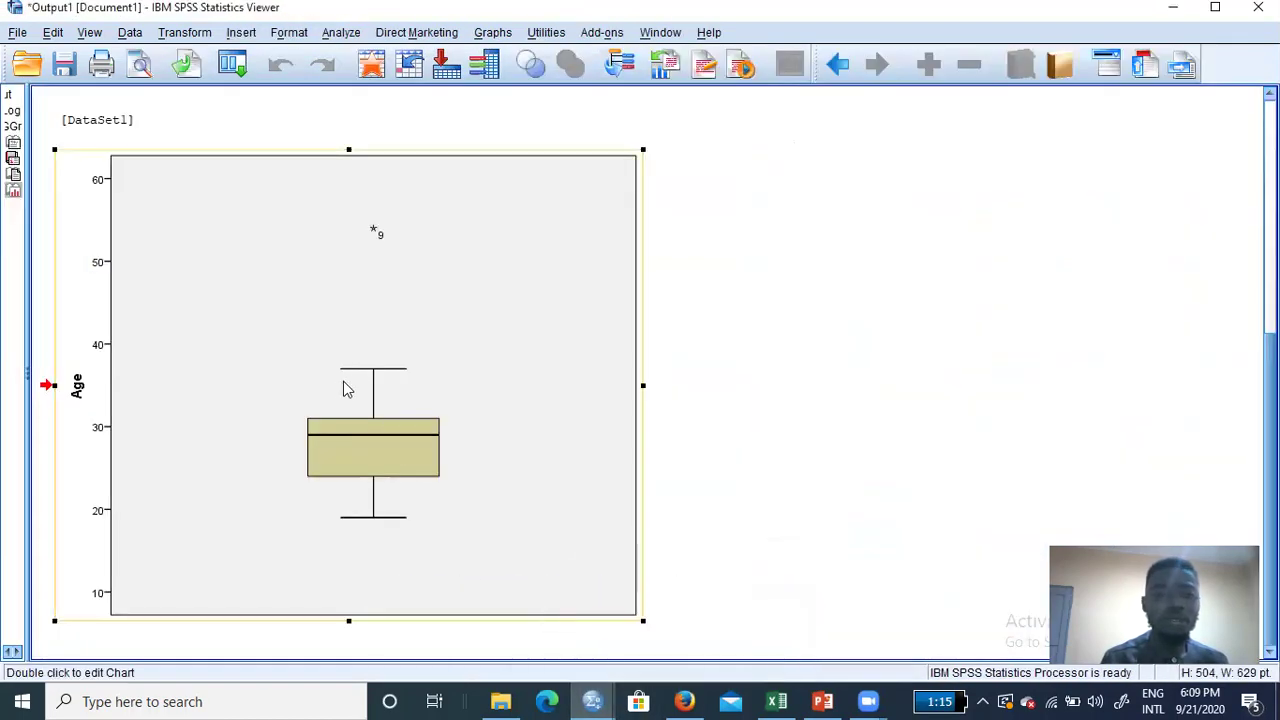
left_click(537, 597)
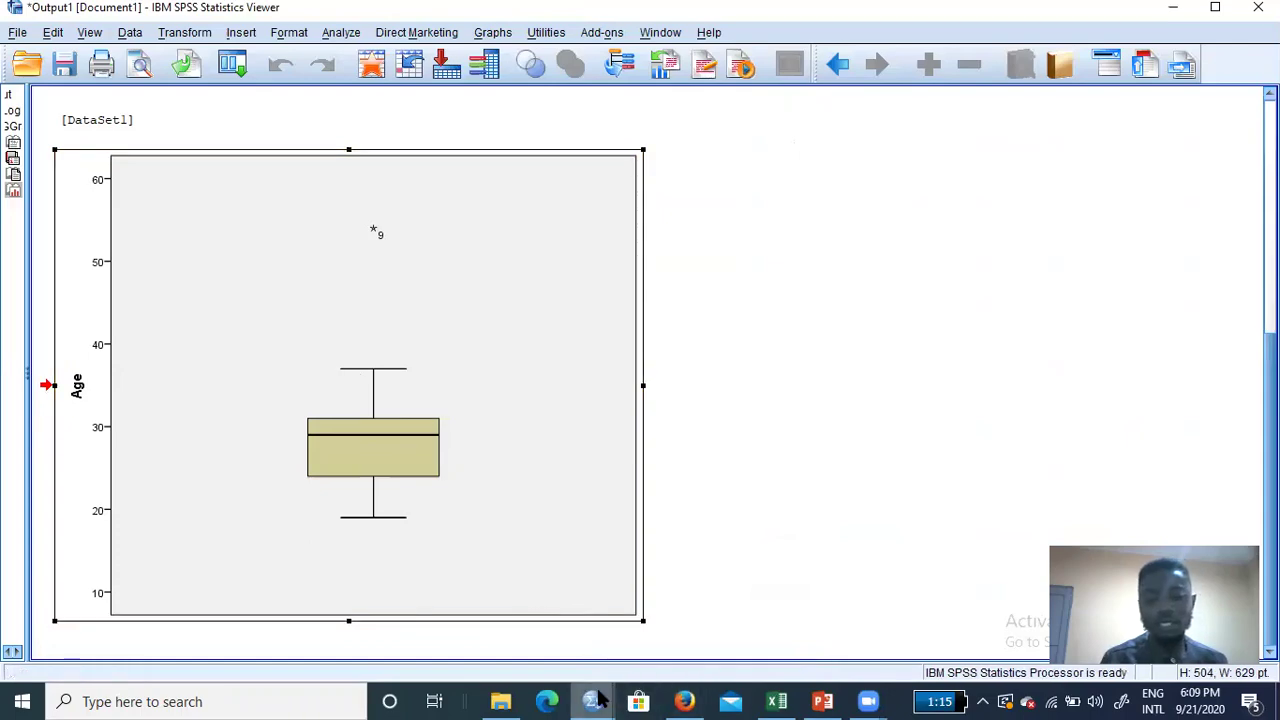
mouse_move(592, 701)
left_click(701, 641)
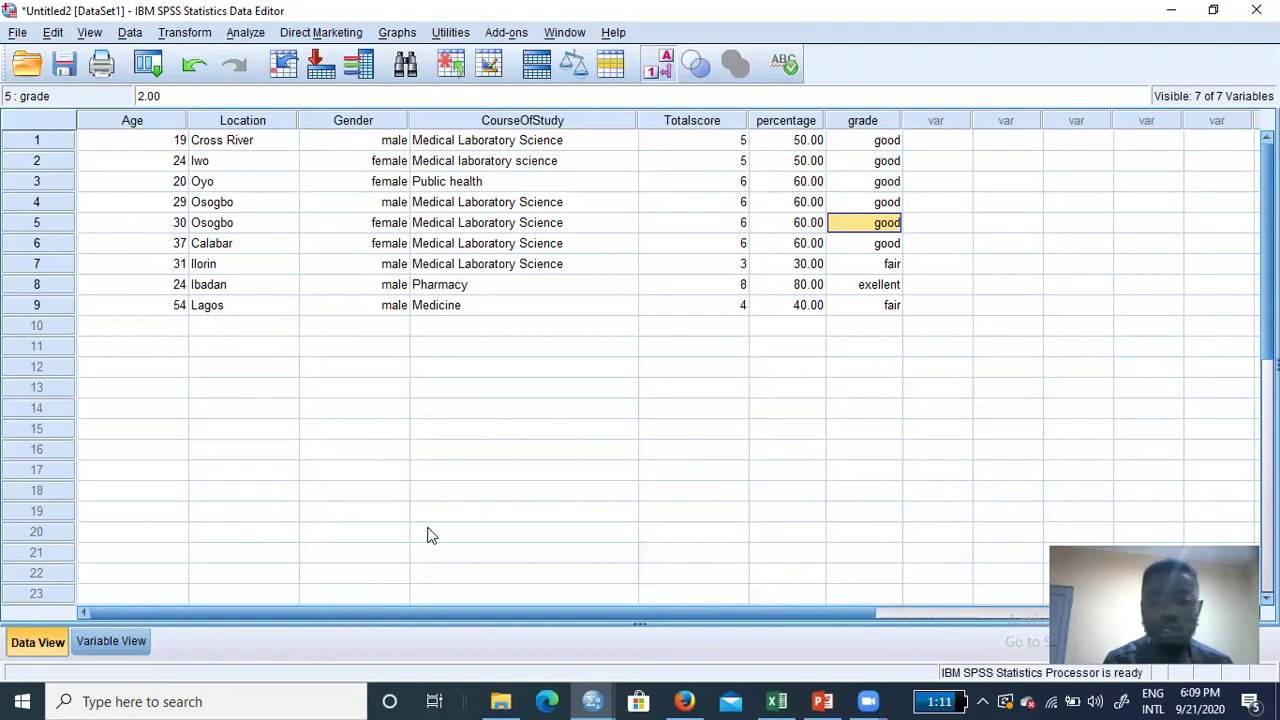
- Compare the outlier guidance on the PowerPoint data cleaning slide with the Age boxplot and the dataset in SPSS
left_click(822, 701)
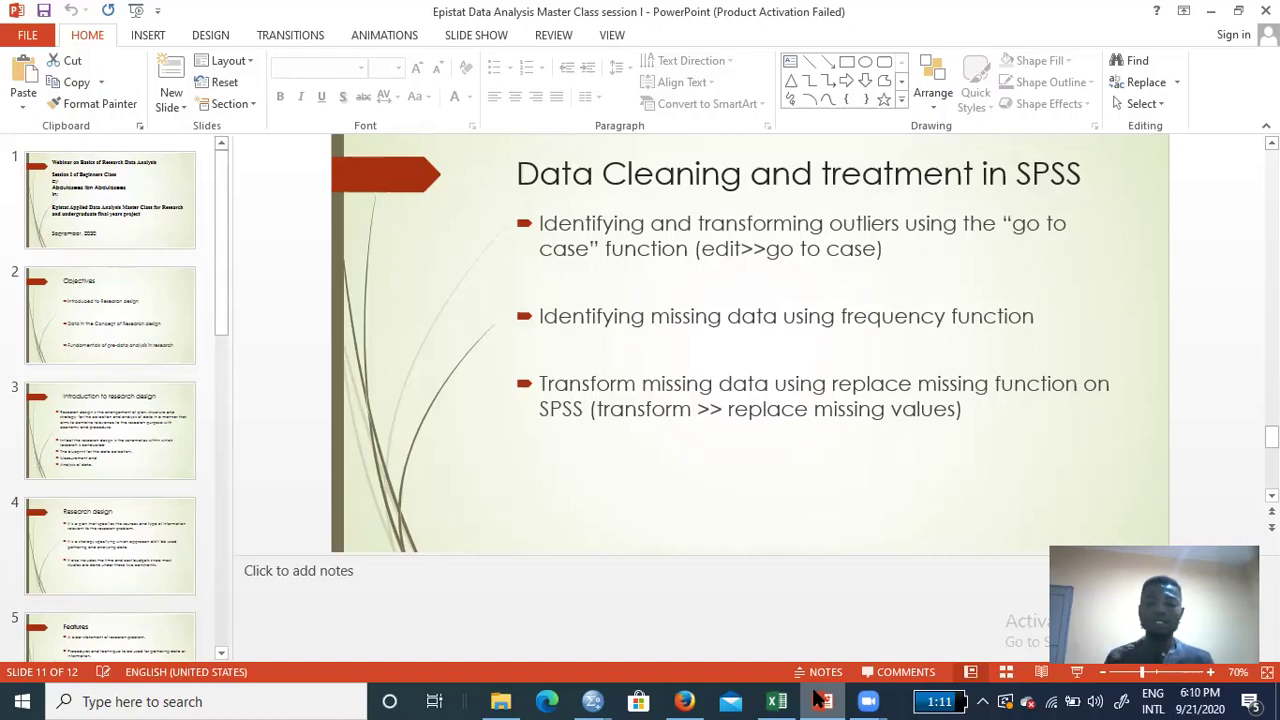
left_click(821, 701)
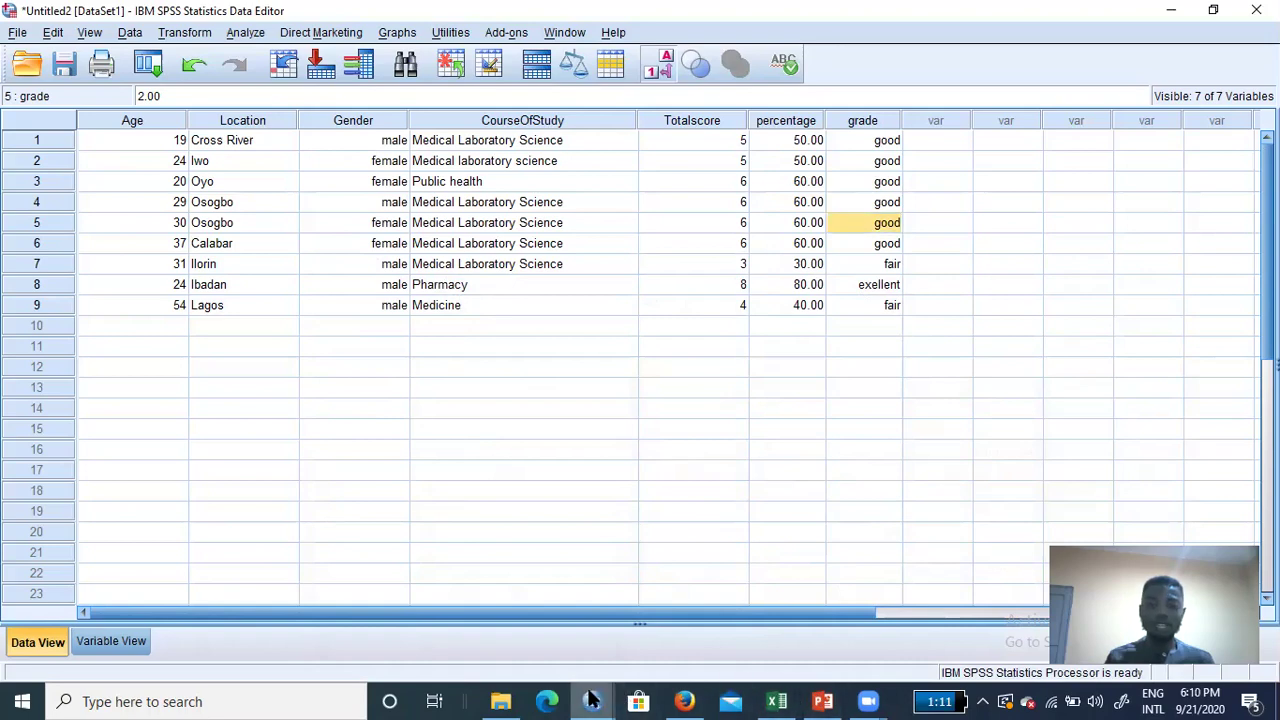
mouse_move(590, 697)
left_click(514, 634)
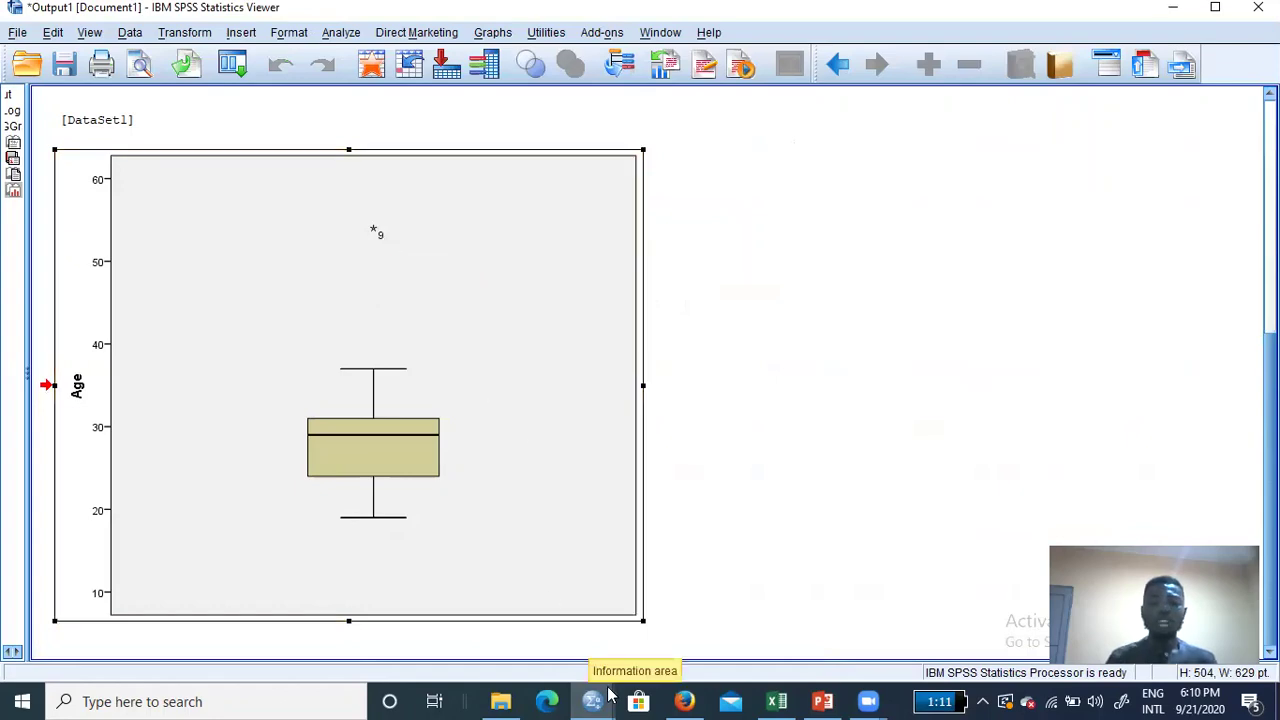
mouse_move(600, 695)
left_click(631, 643)
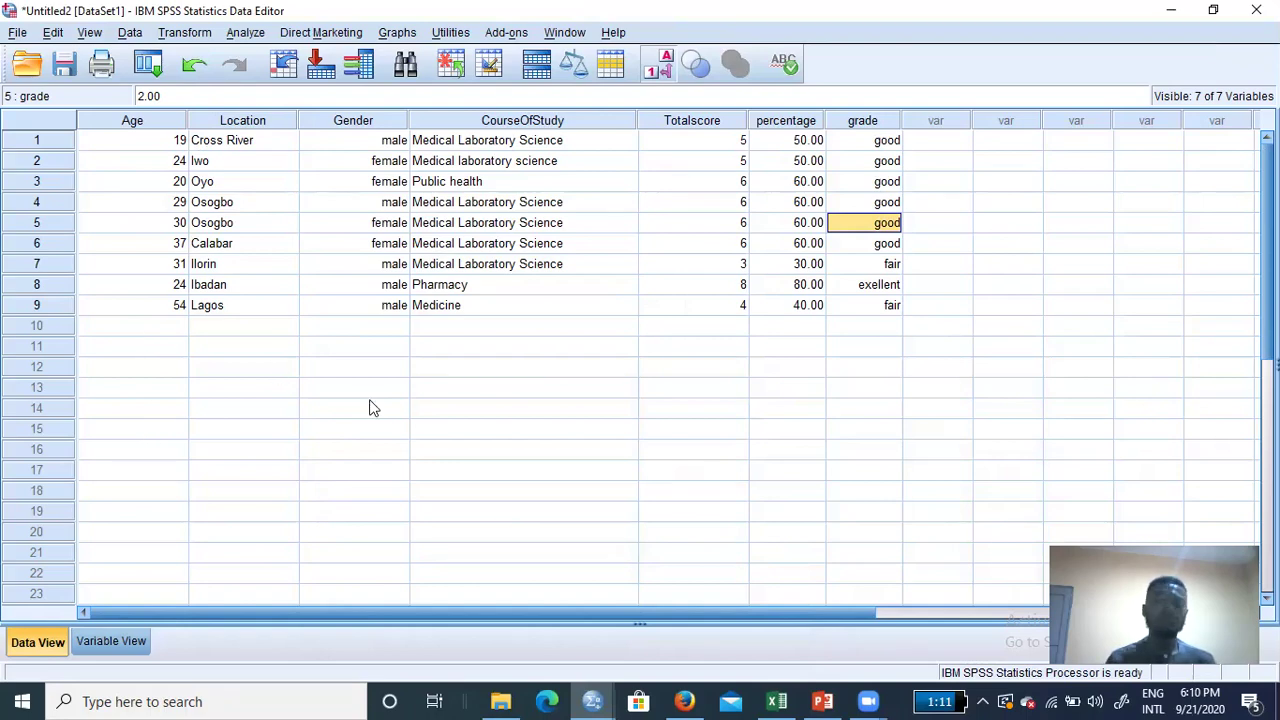
left_click(823, 701)
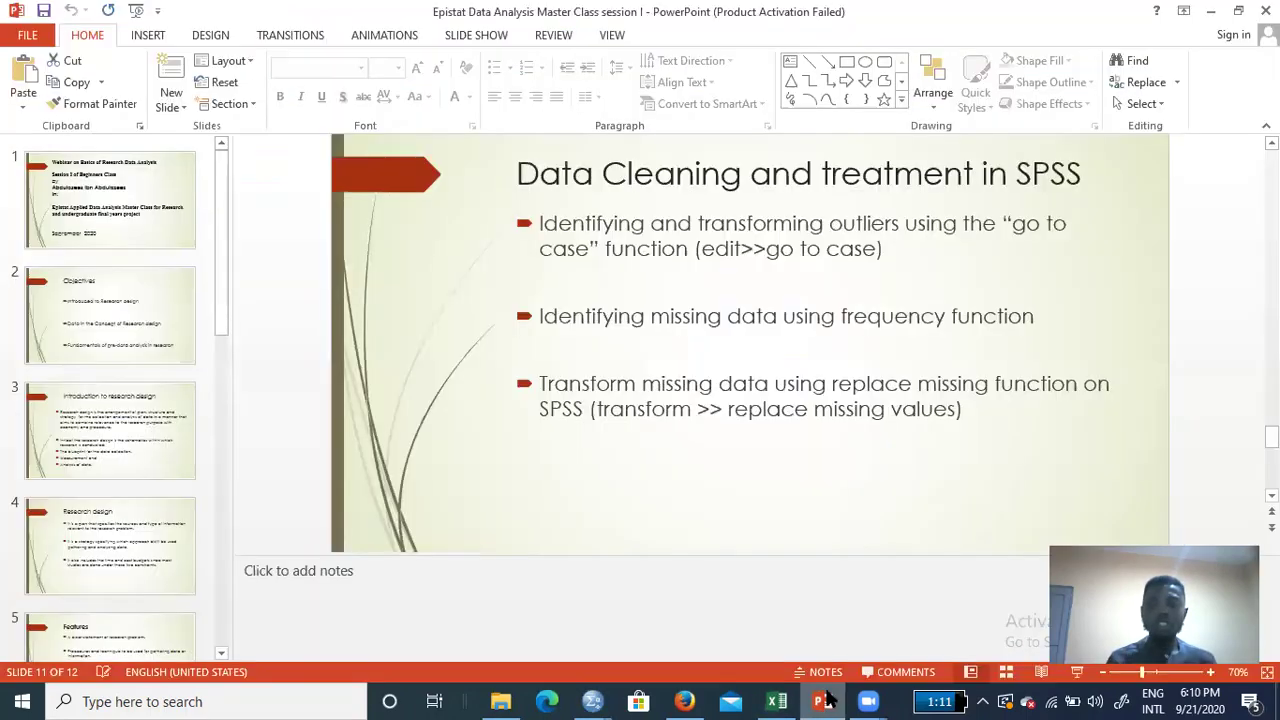
left_click(823, 701)
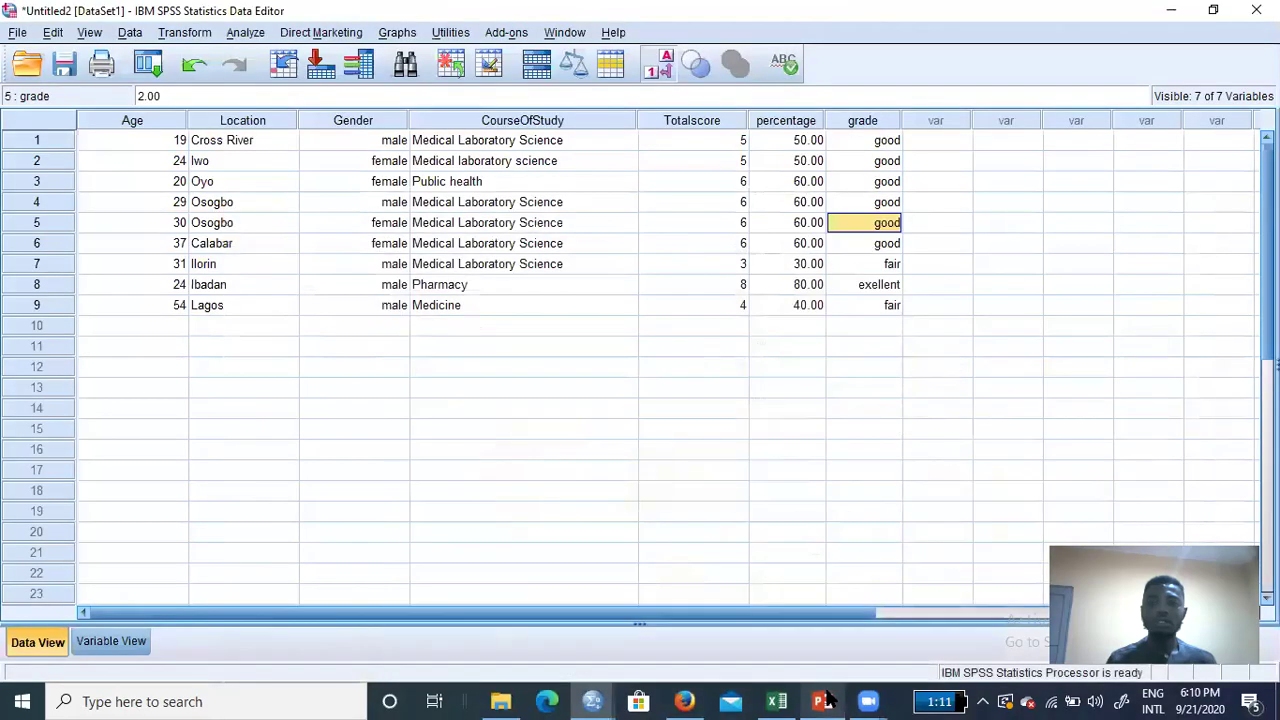
left_click(823, 701)
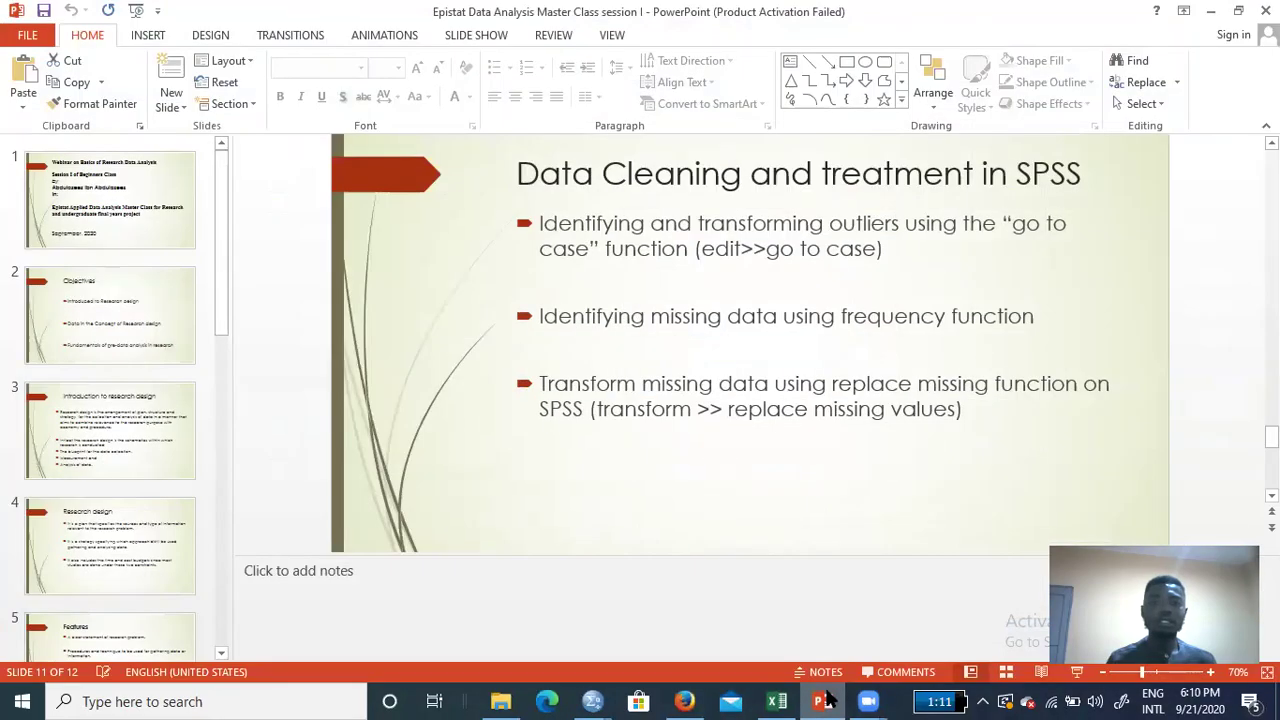
left_click(823, 701)
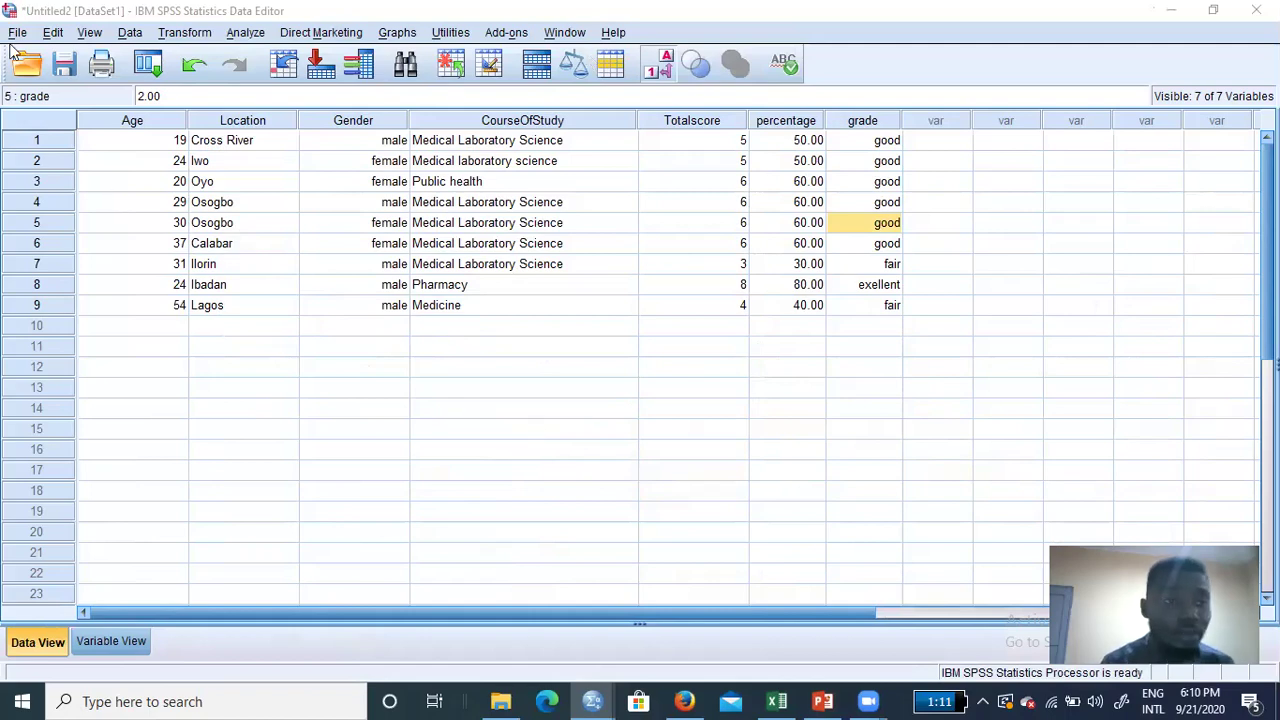
- Locate case 9 in the dataset with Go to Case
left_click(54, 33)
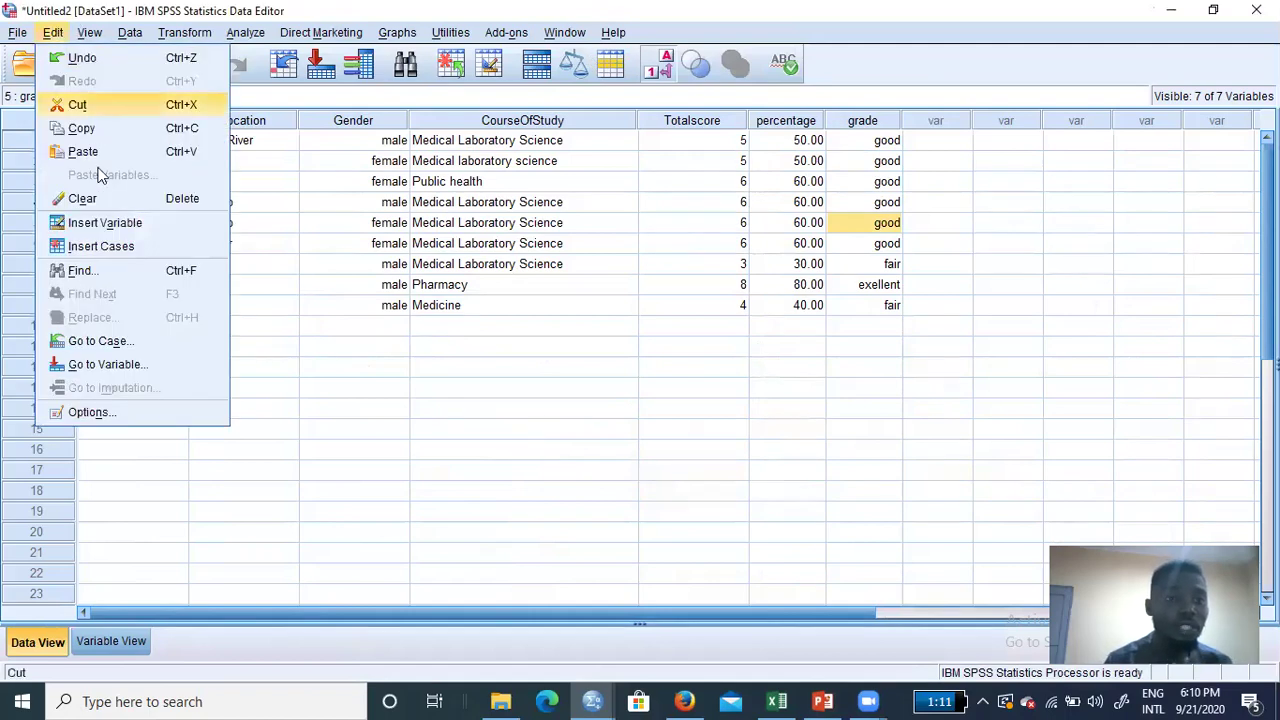
left_click(100, 342)
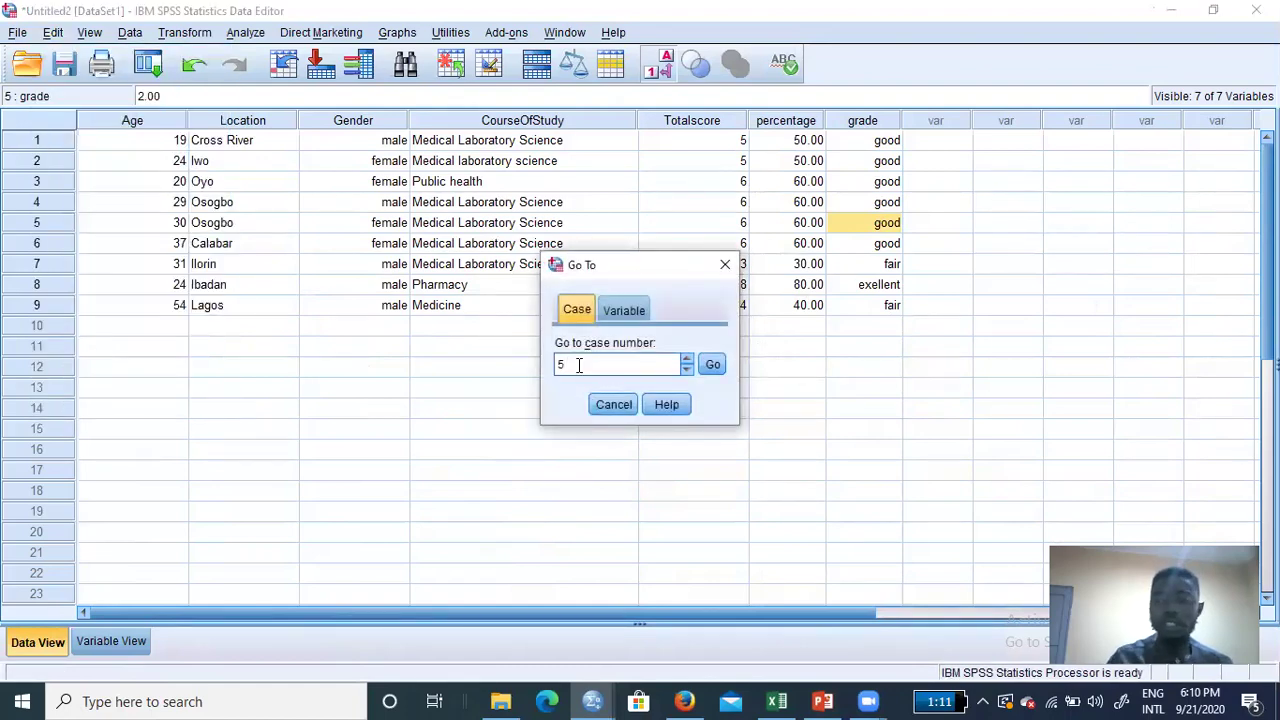
key("BackSpace")
type("9")
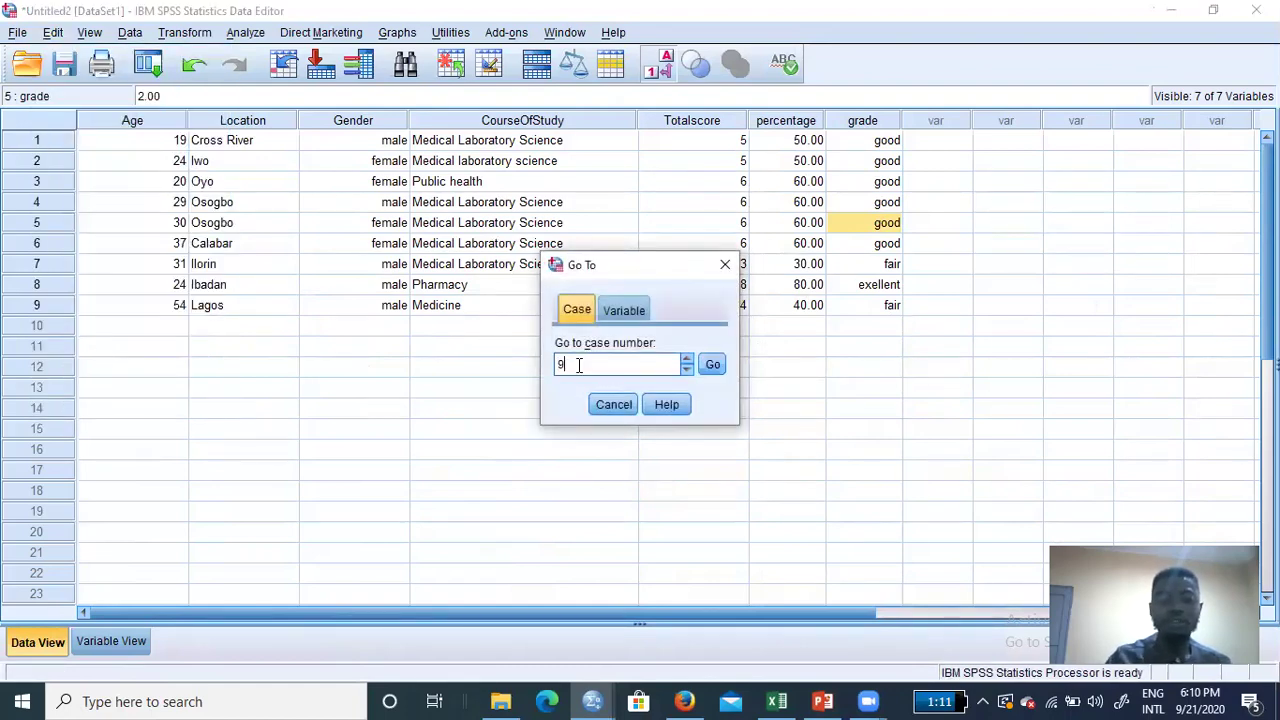
left_click(712, 366)
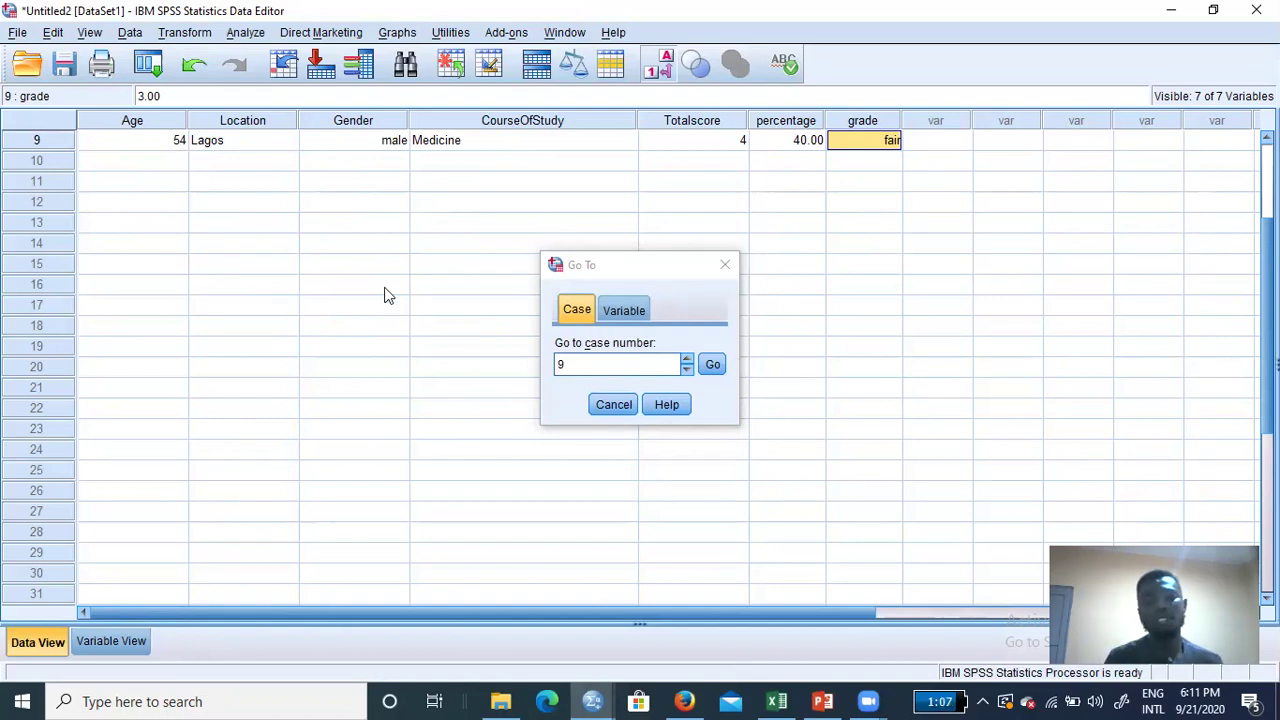
left_click(613, 405)
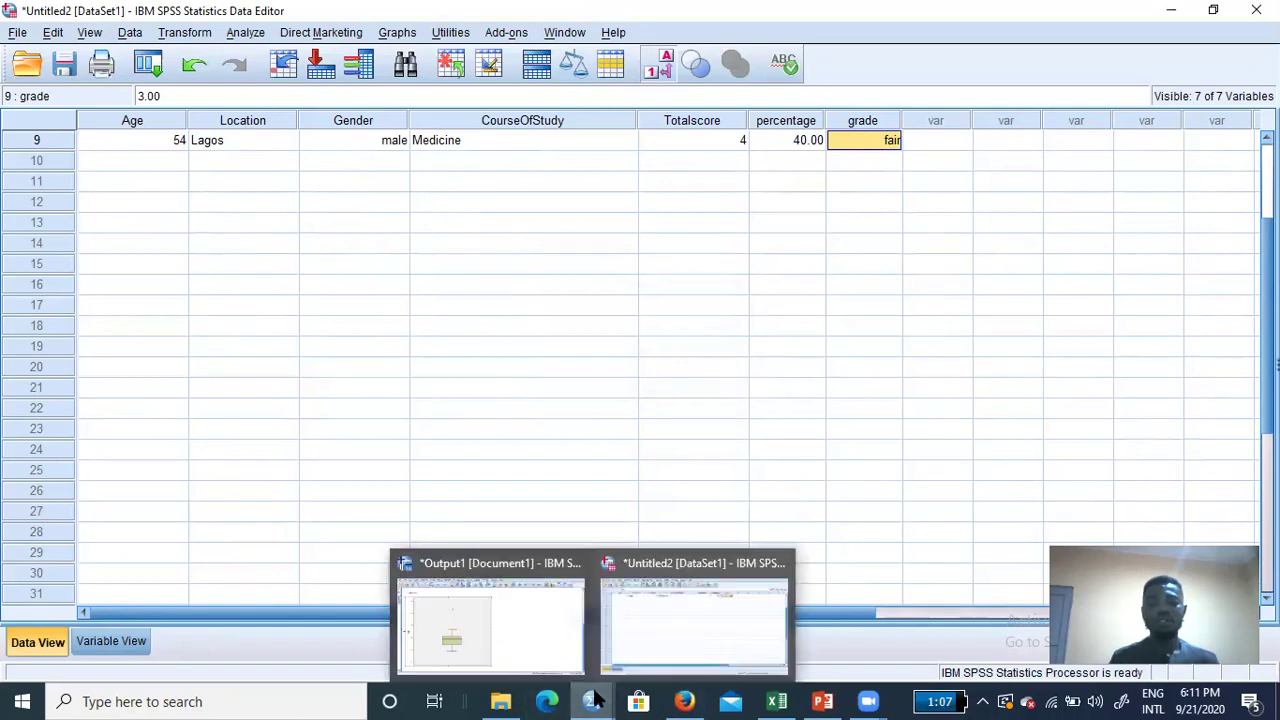
- Check the missing-data guidance on the PowerPoint data cleaning slide and return to the SPSS dataset
mouse_move(818, 700)
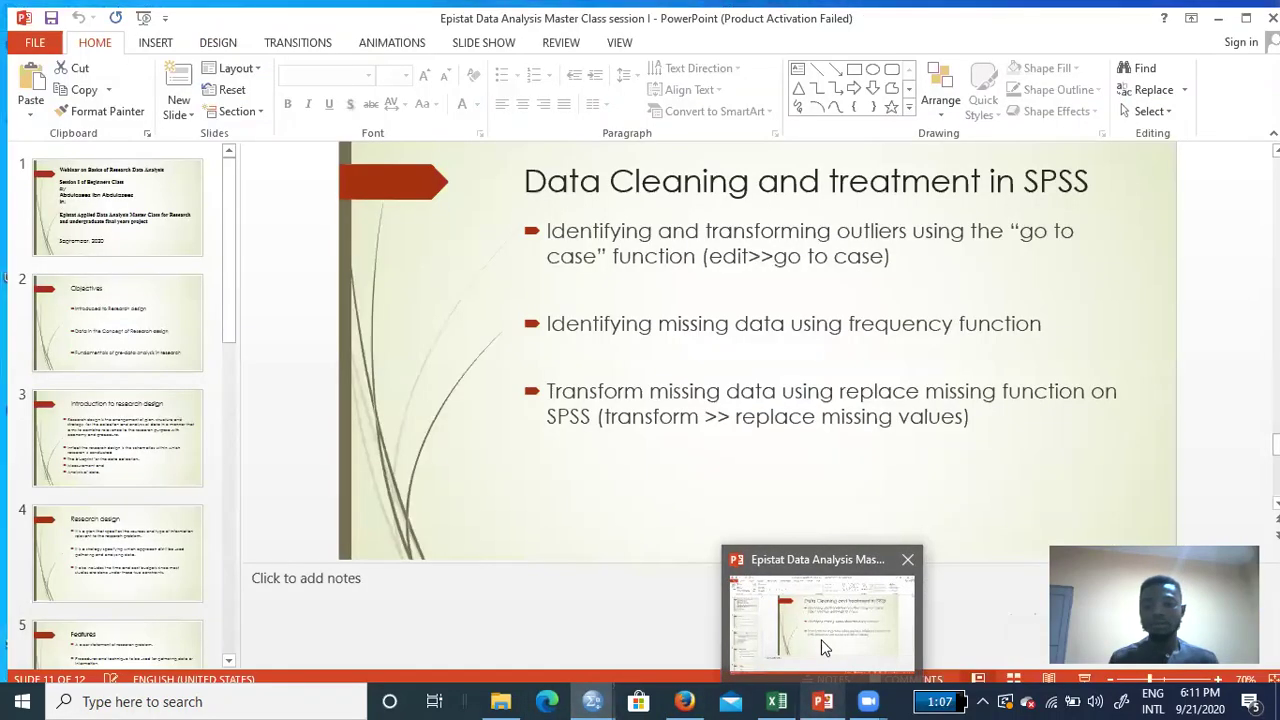
left_click(822, 640)
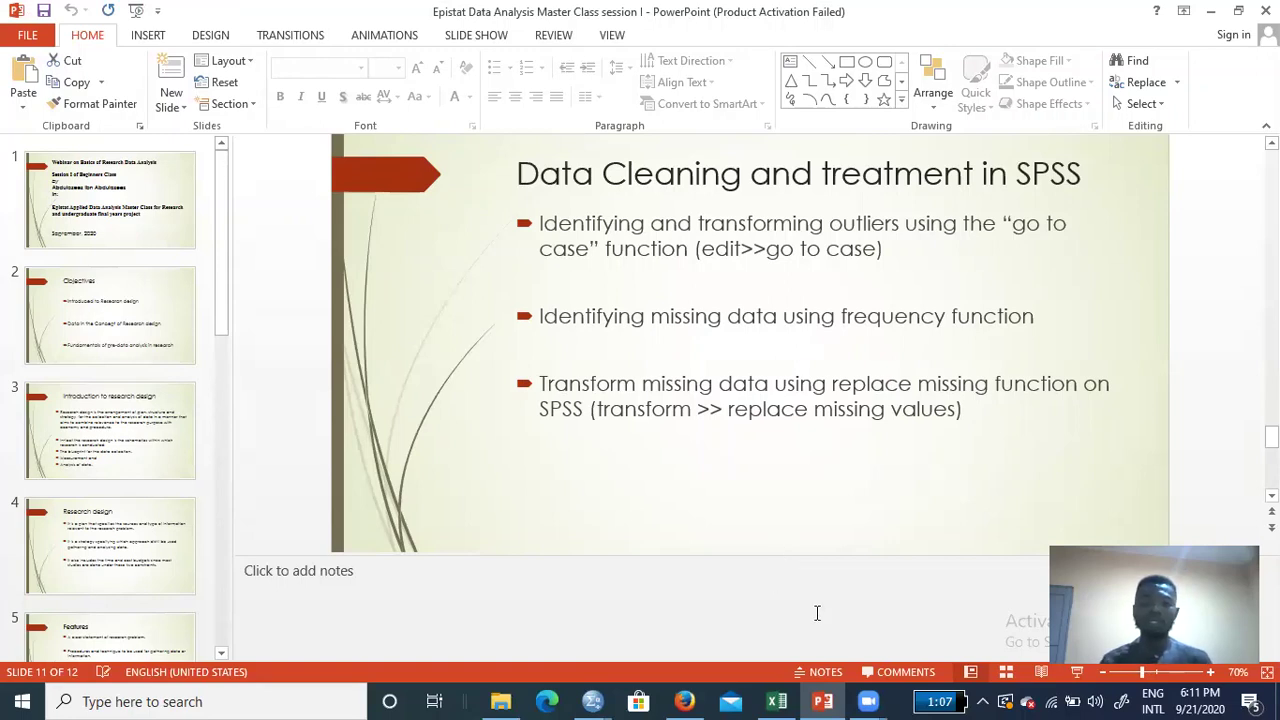
left_click(822, 700)
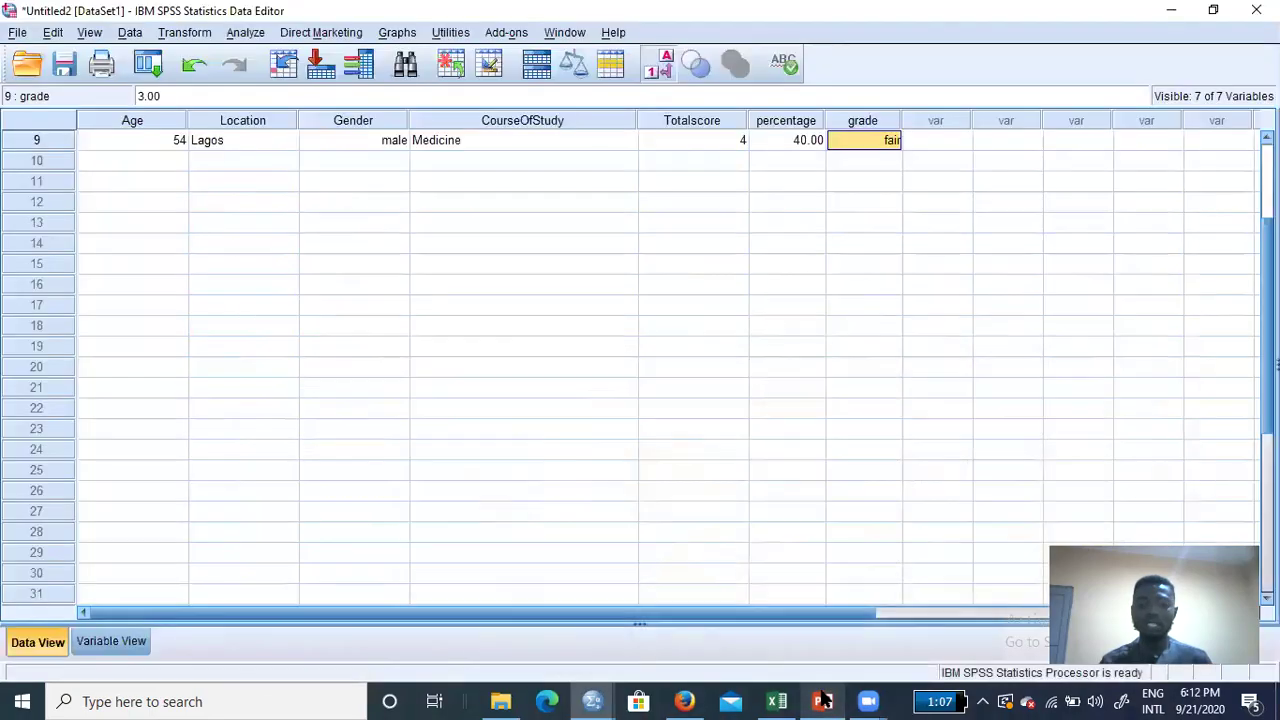
- Run a Frequencies analysis on the Age variable with frequency tables displayed
scroll(648, 290, "up", 3)
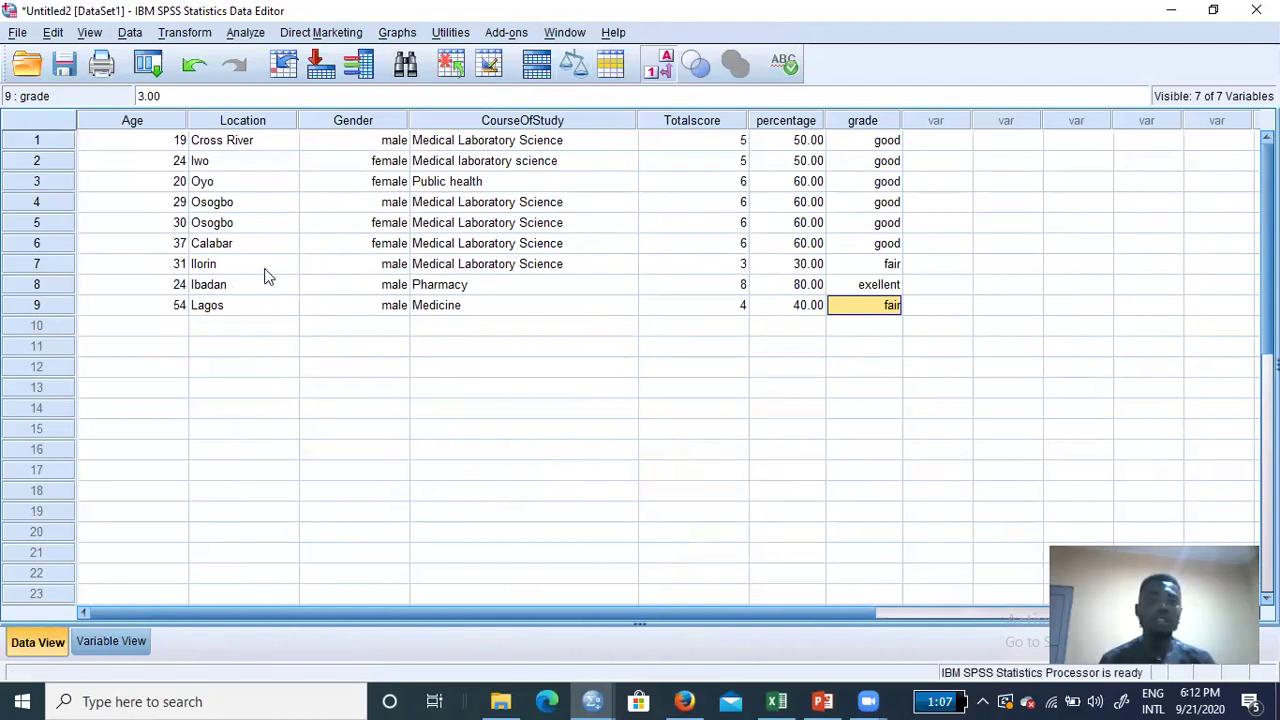
left_click(250, 34)
mouse_move(278, 86)
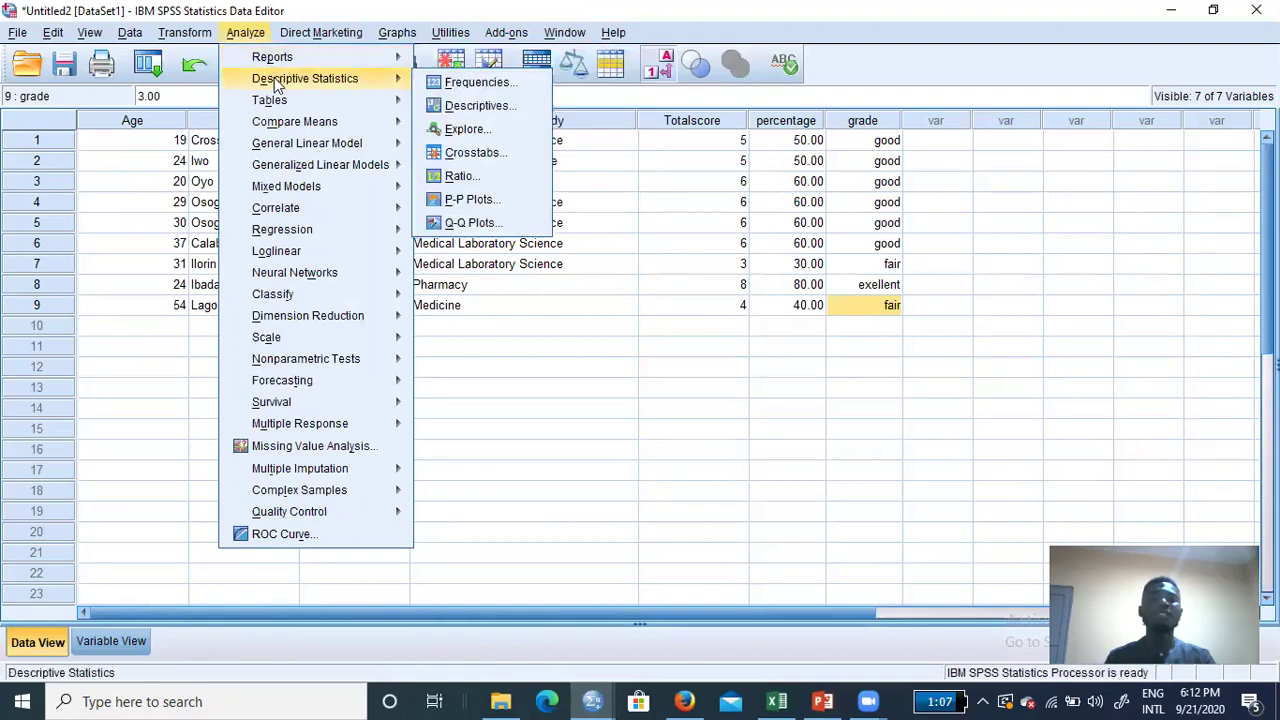
left_click(447, 88)
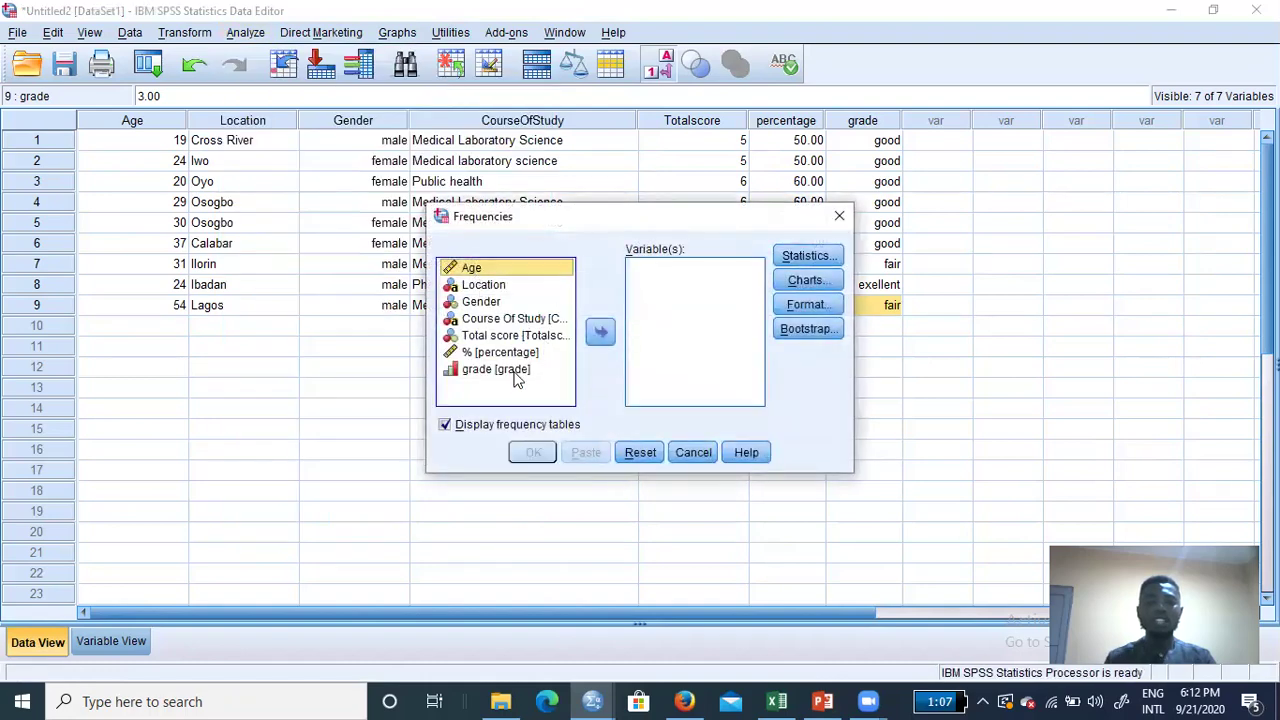
left_click(597, 335)
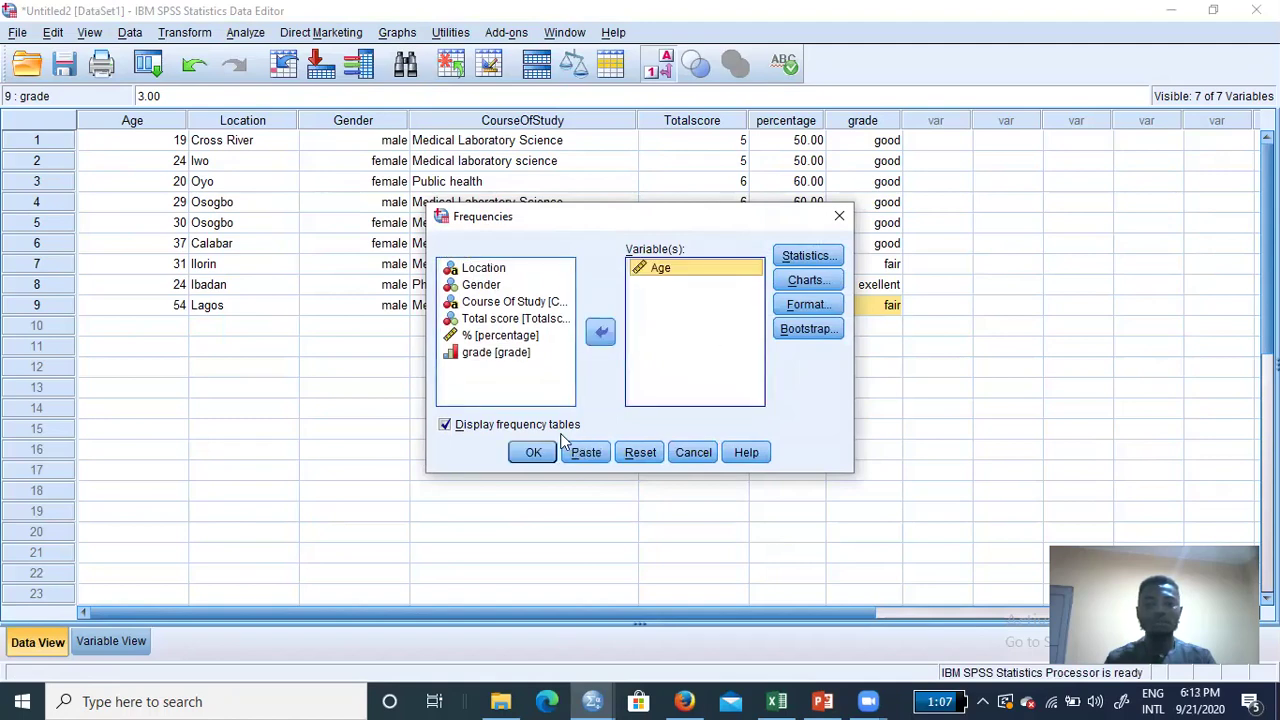
left_click(533, 453)
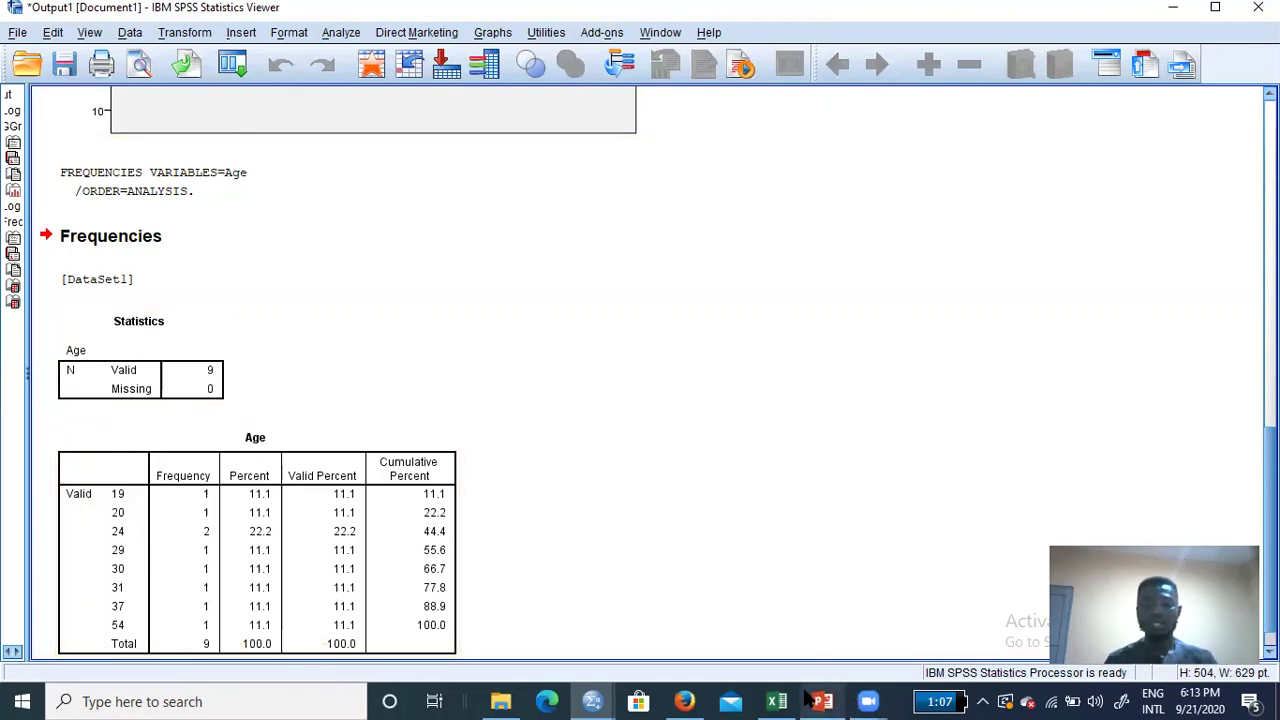
mouse_move(815, 700)
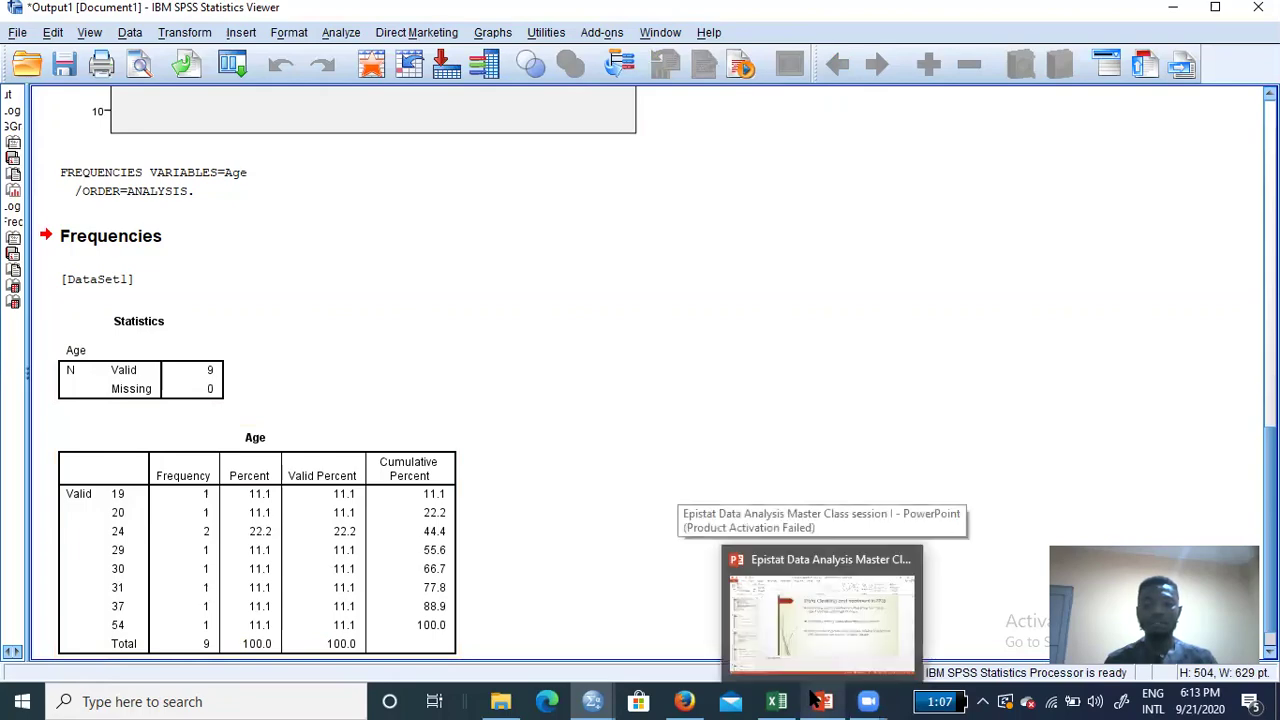
- Check the replace-missing-values guidance on the PowerPoint data cleaning slide and return to the SPSS dataset
left_click(806, 656)
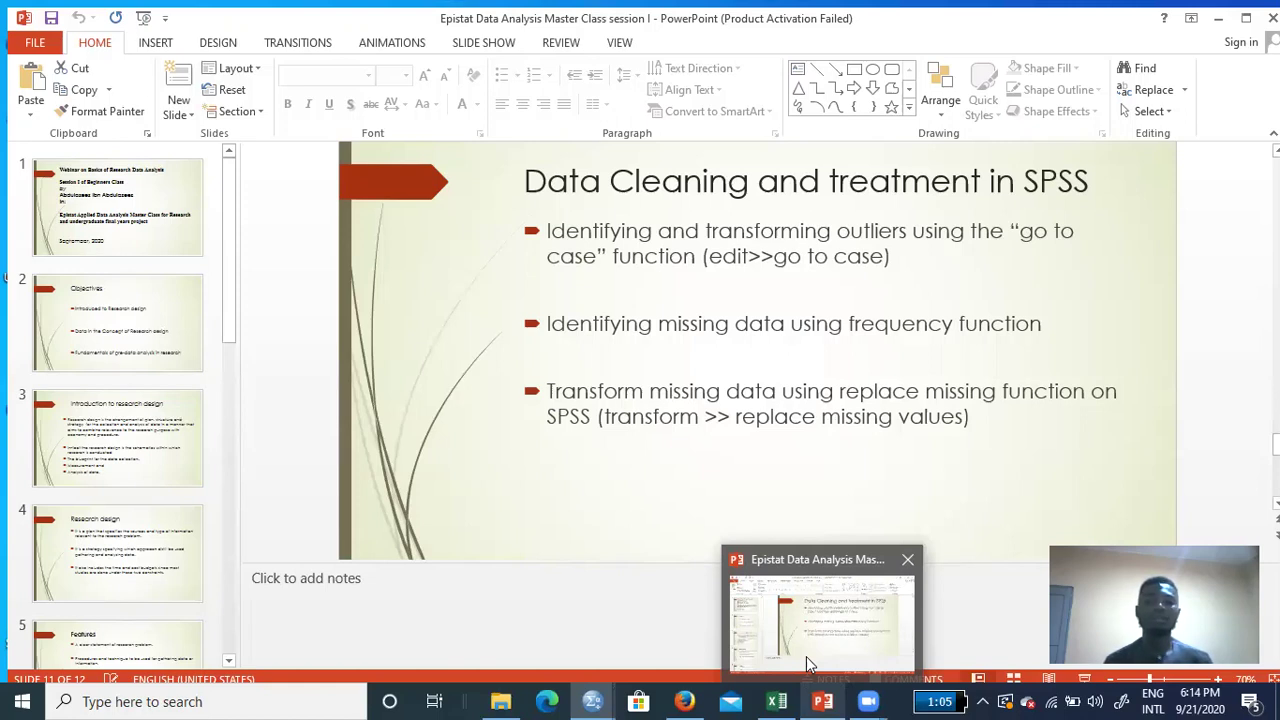
left_click(806, 656)
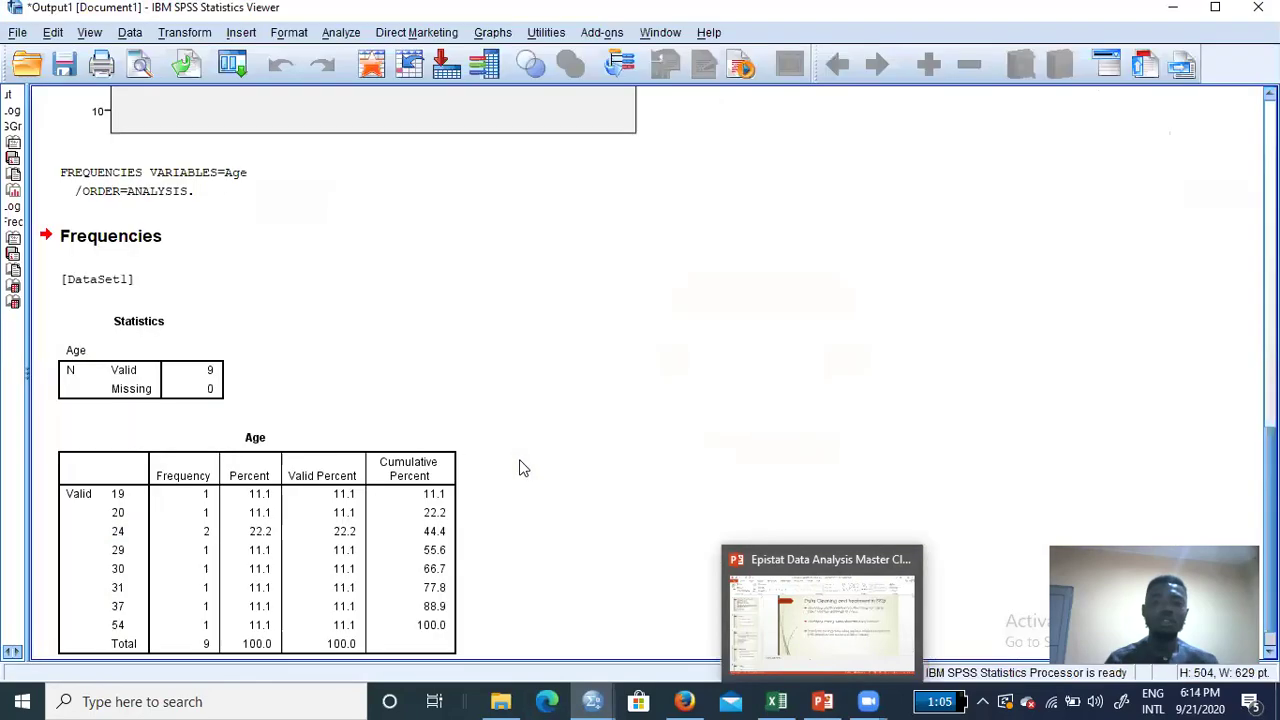
left_click(594, 700)
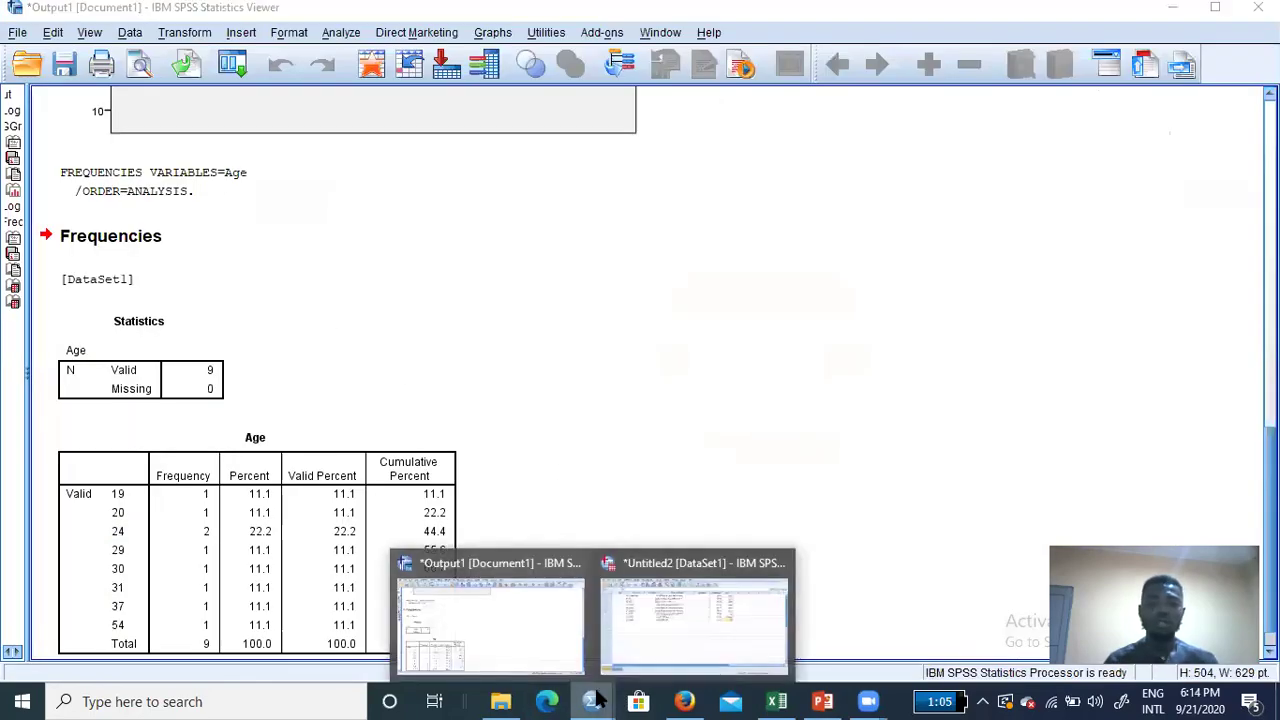
left_click(680, 608)
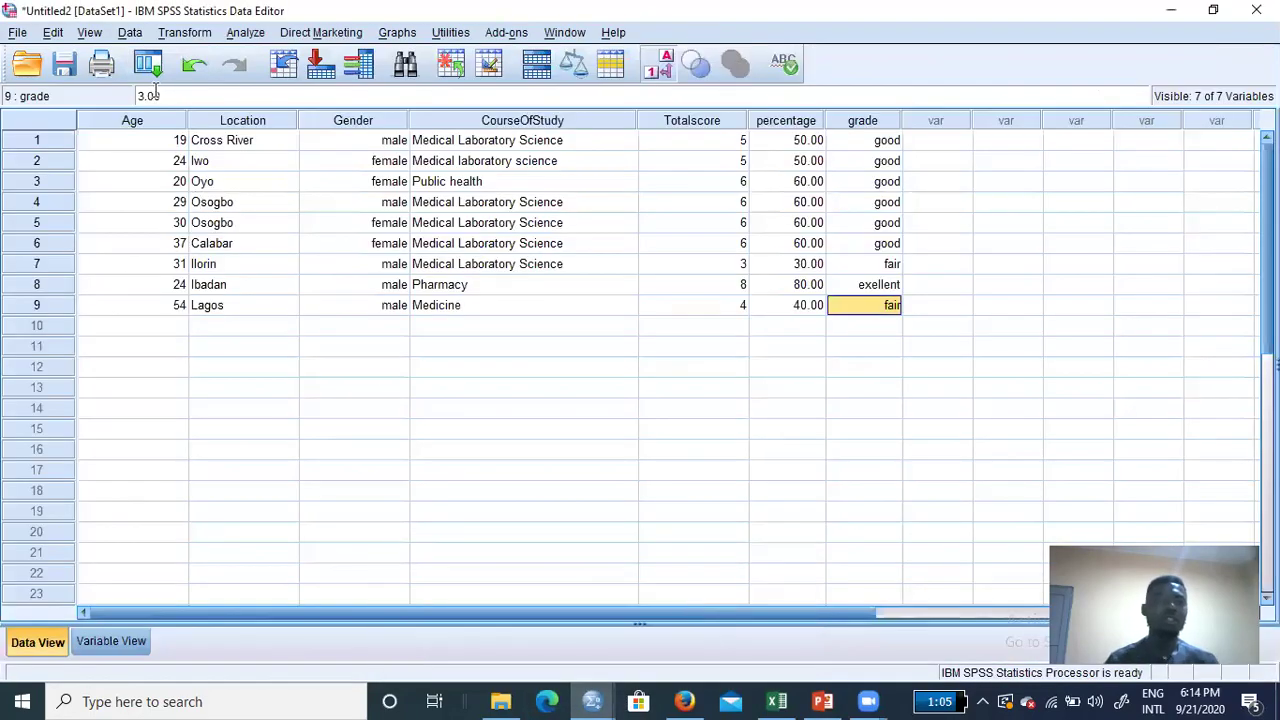
left_click(183, 35)
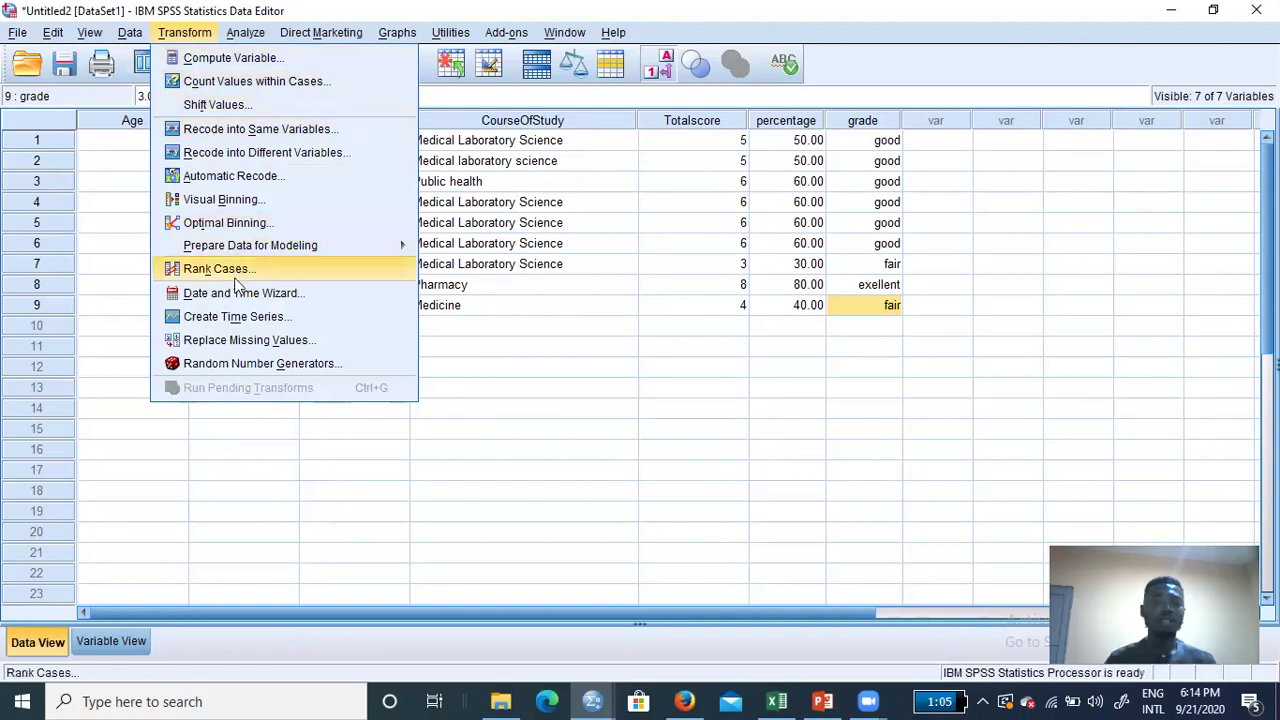
left_click(235, 340)
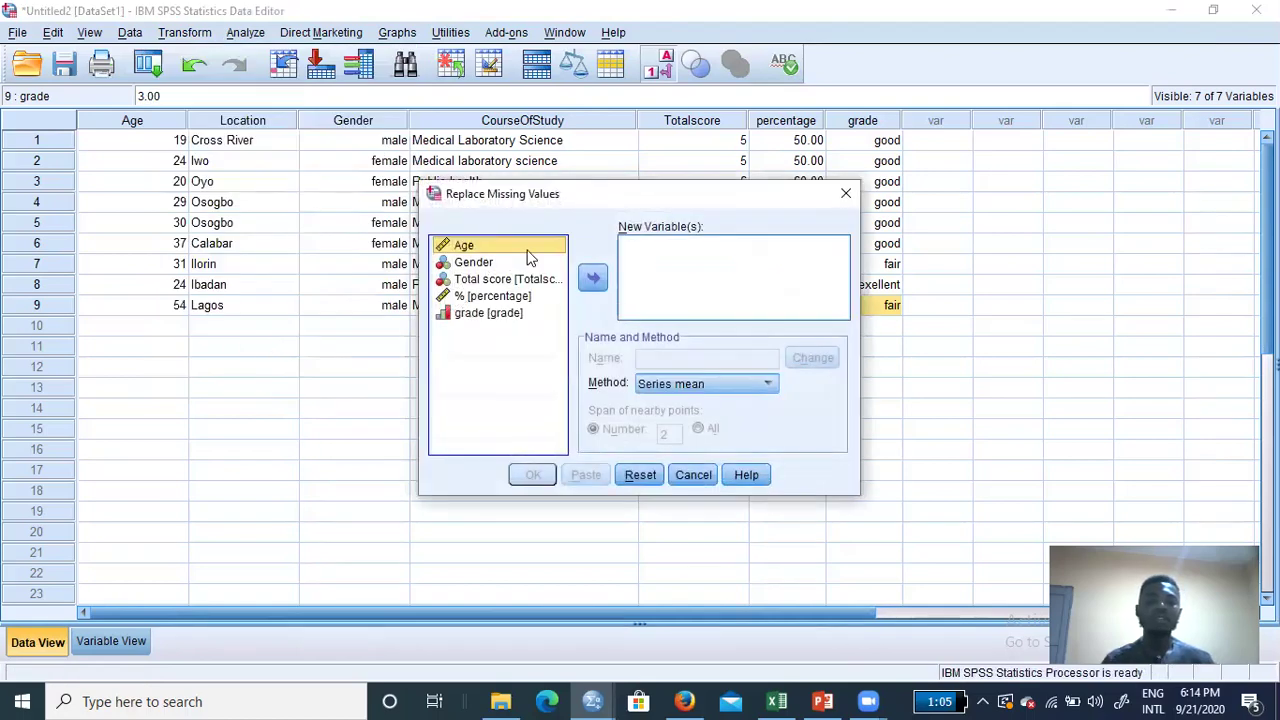
left_click(592, 279)
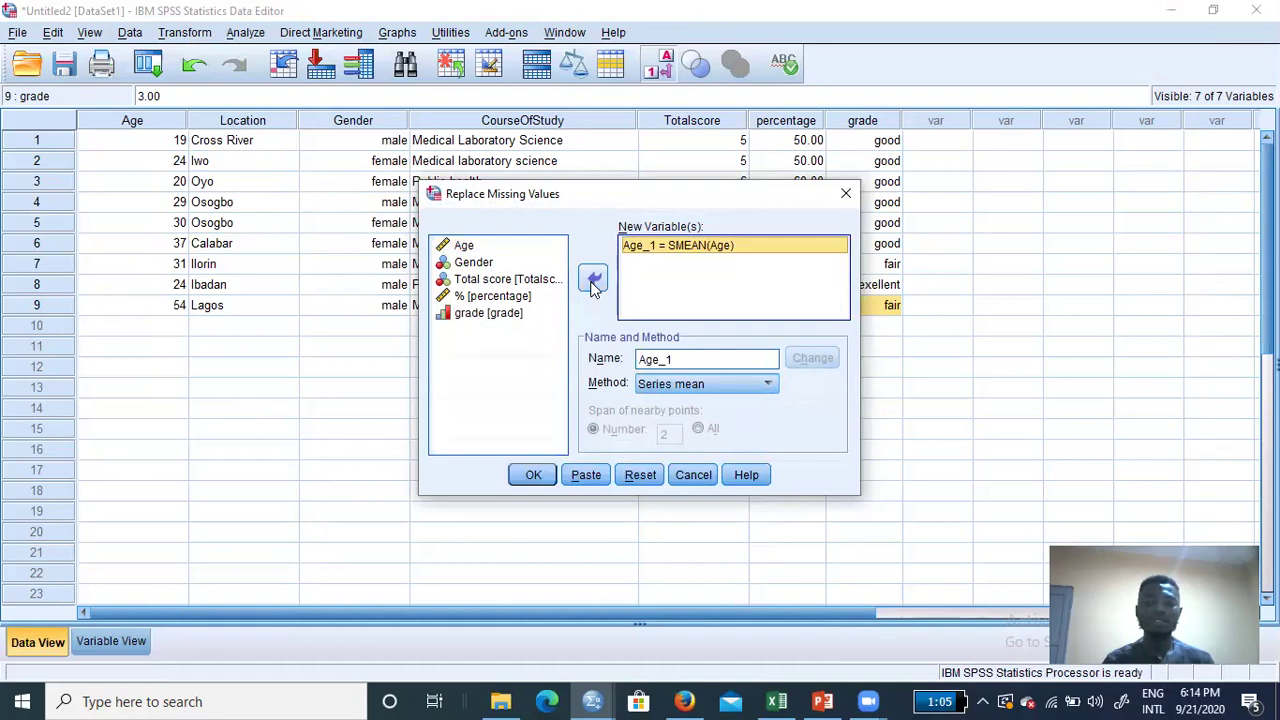
left_click(593, 280)
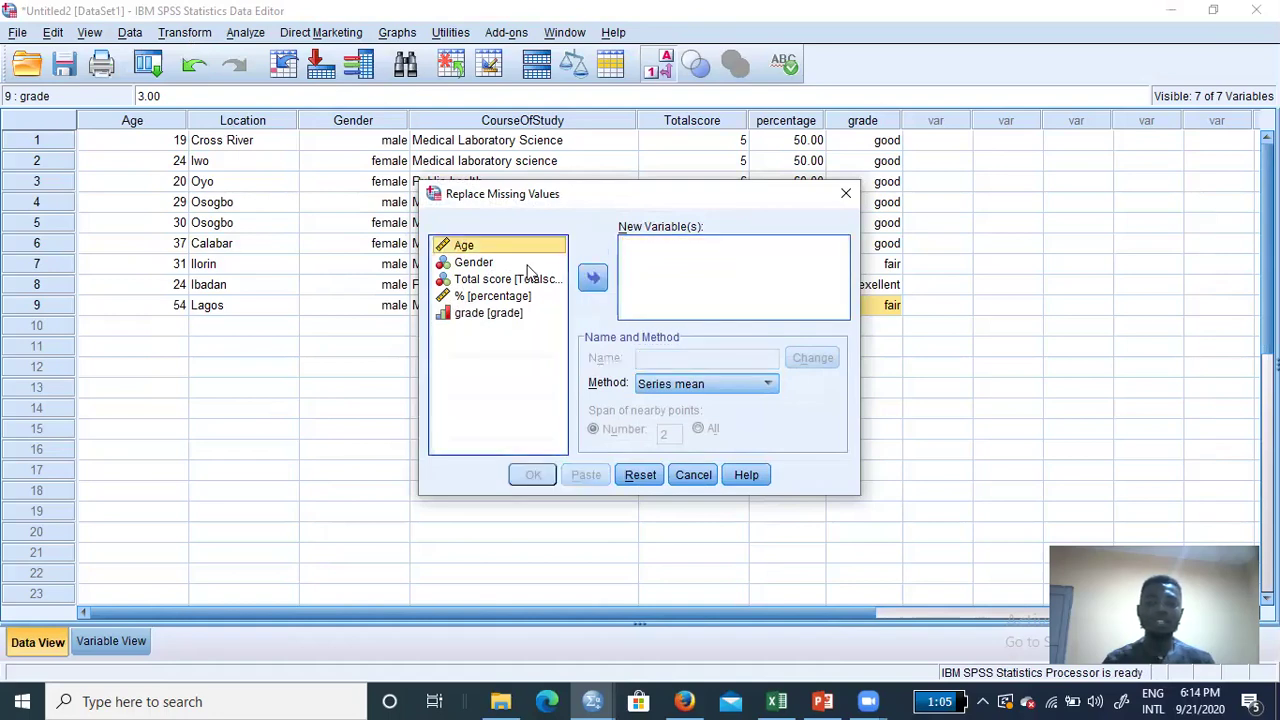
left_click(498, 264)
left_click(593, 279)
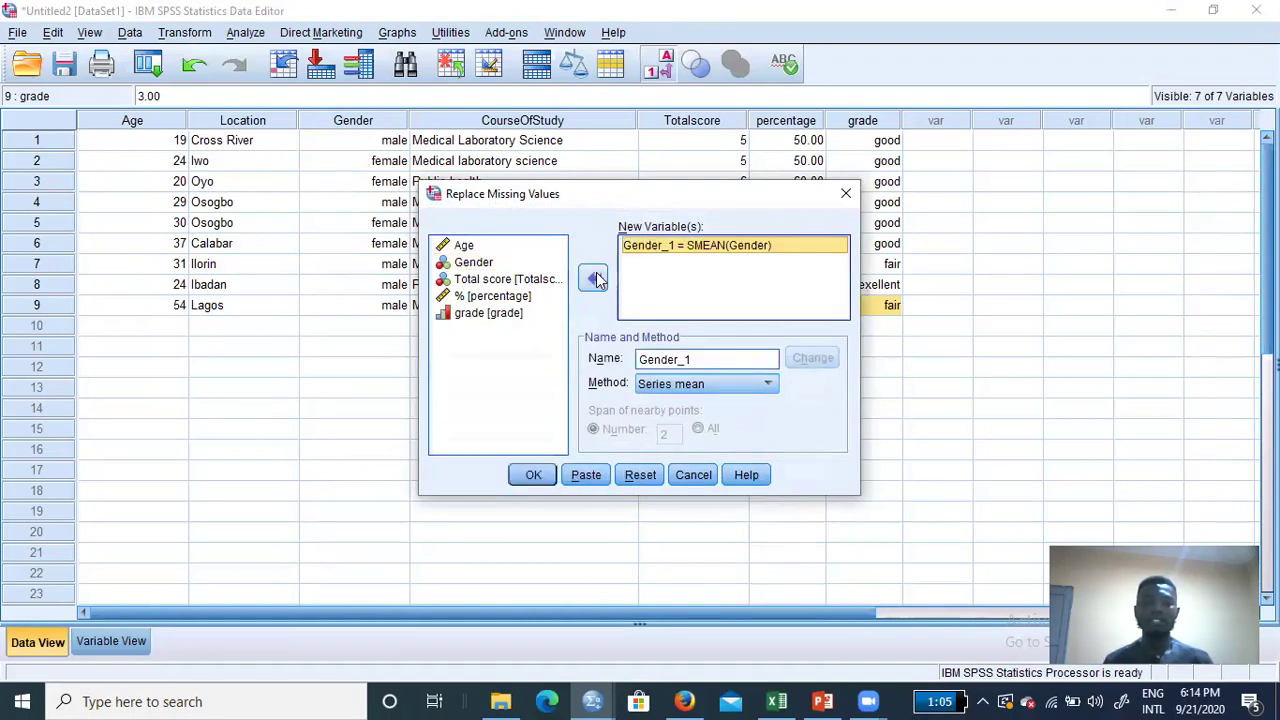
left_click(846, 195)
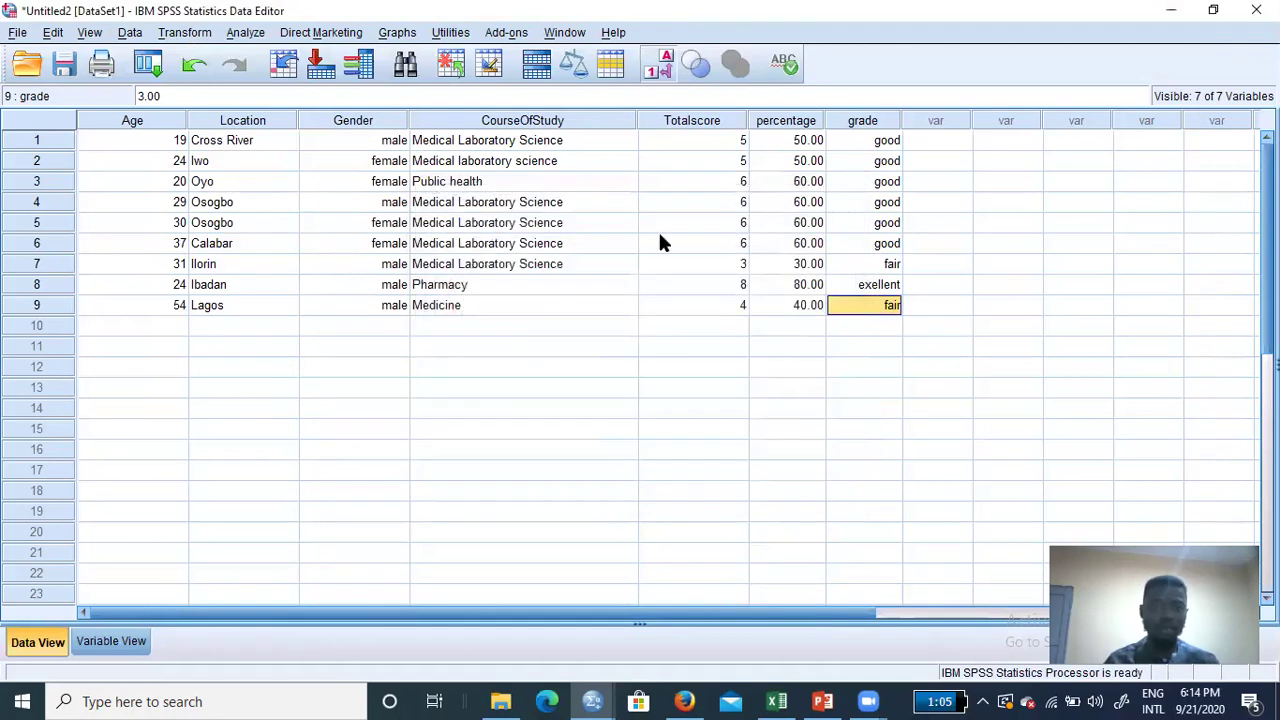
- Clear the Gender values of cases 7 and 4 in the dataset to create missing data
left_click(382, 268)
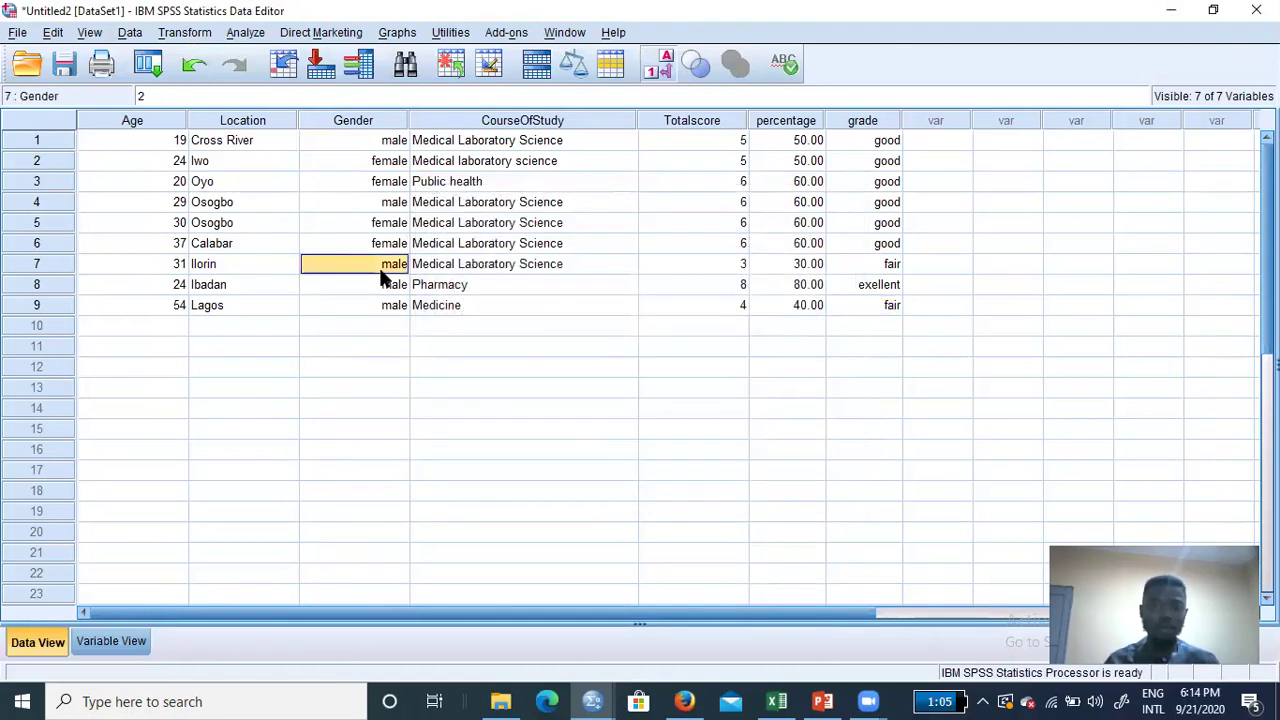
double_click(383, 268)
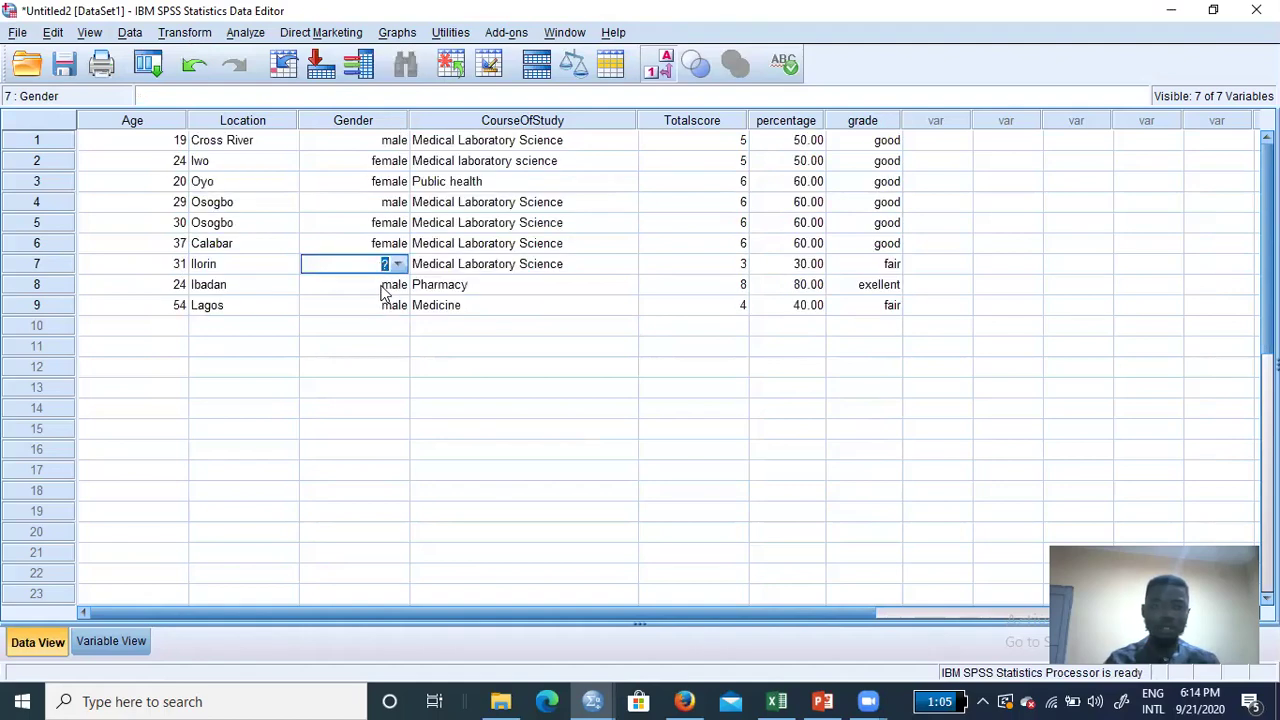
left_click(386, 288)
left_click(388, 201)
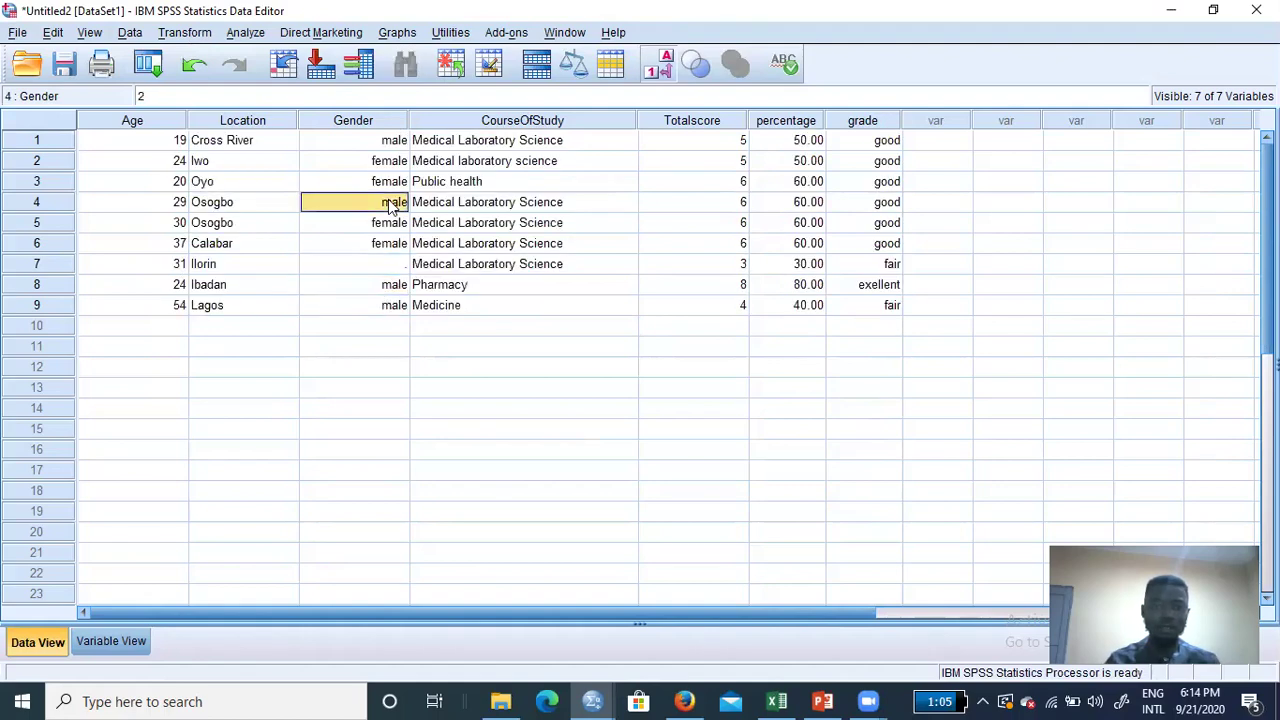
double_click(388, 200)
key("BackSpace")
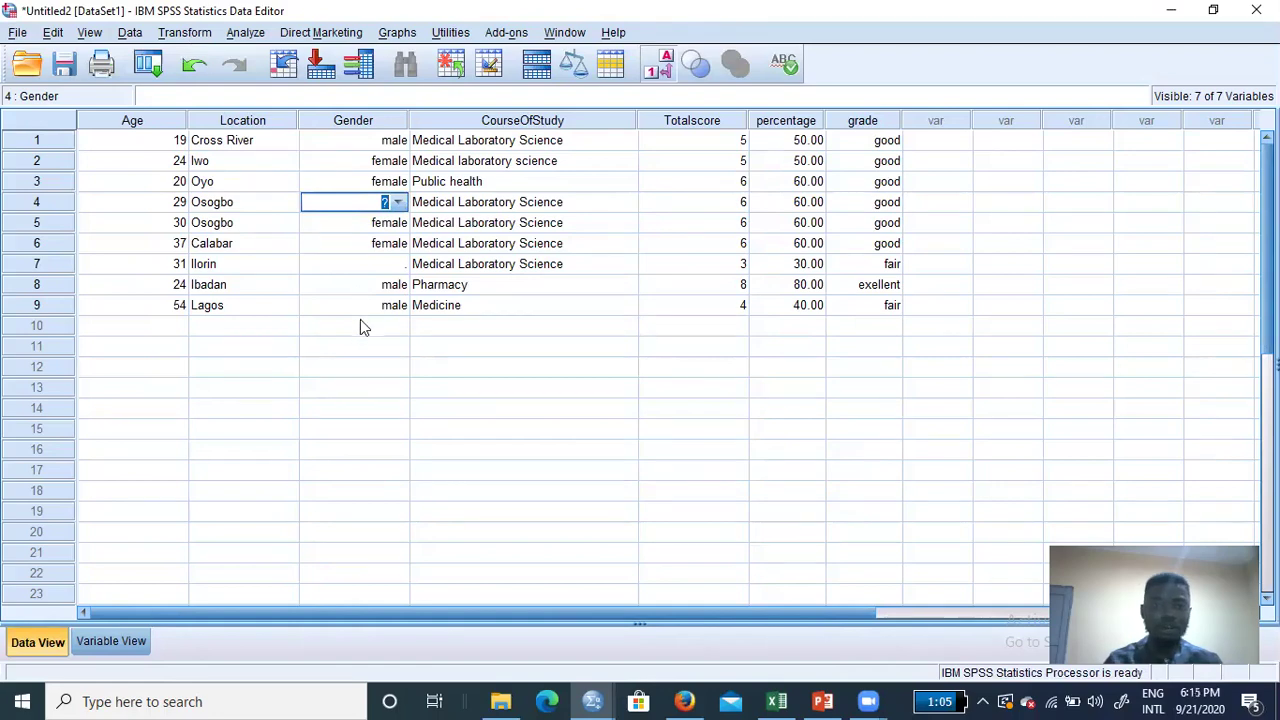
left_click(360, 326)
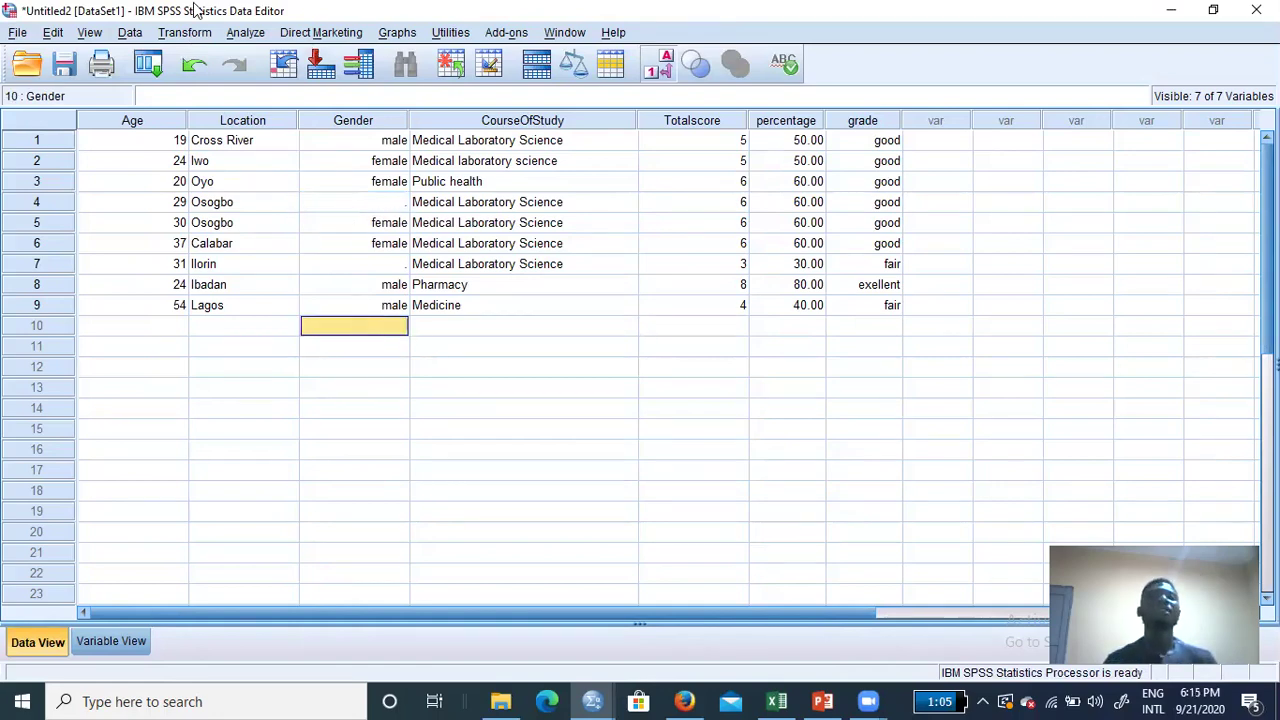
left_click(185, 33)
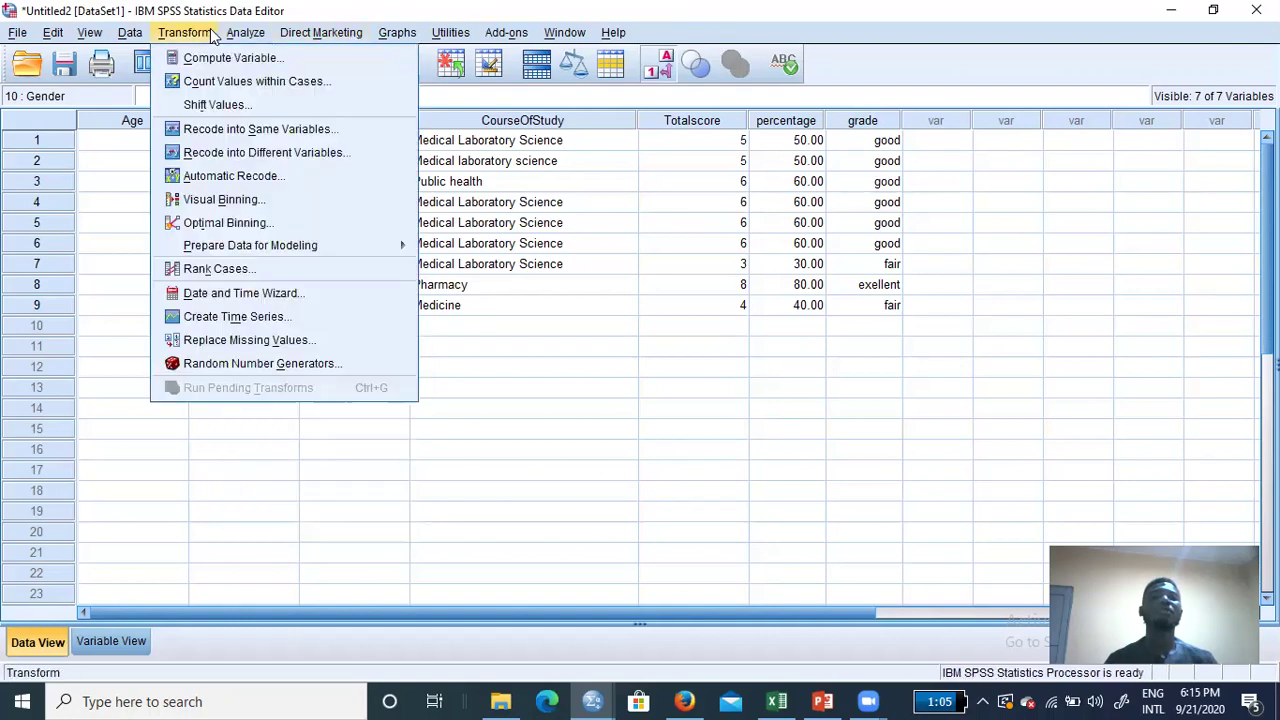
mouse_move(250, 35)
mouse_move(371, 78)
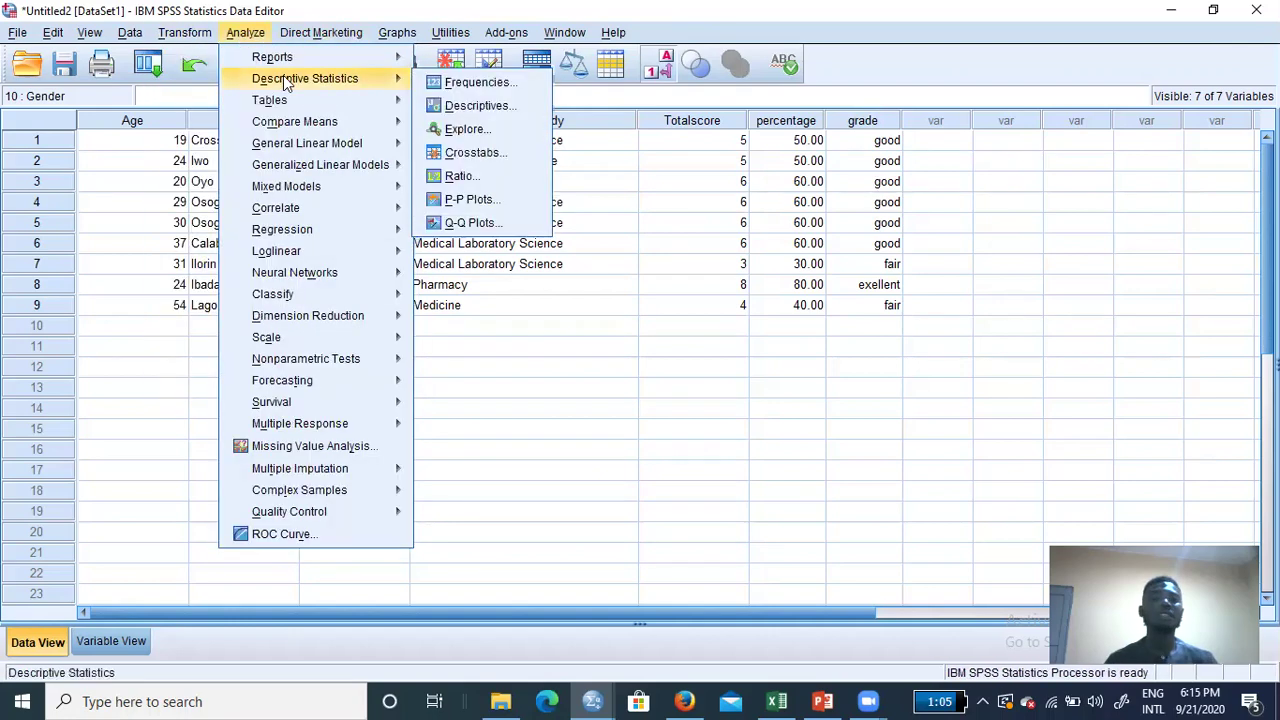
left_click(82, 346)
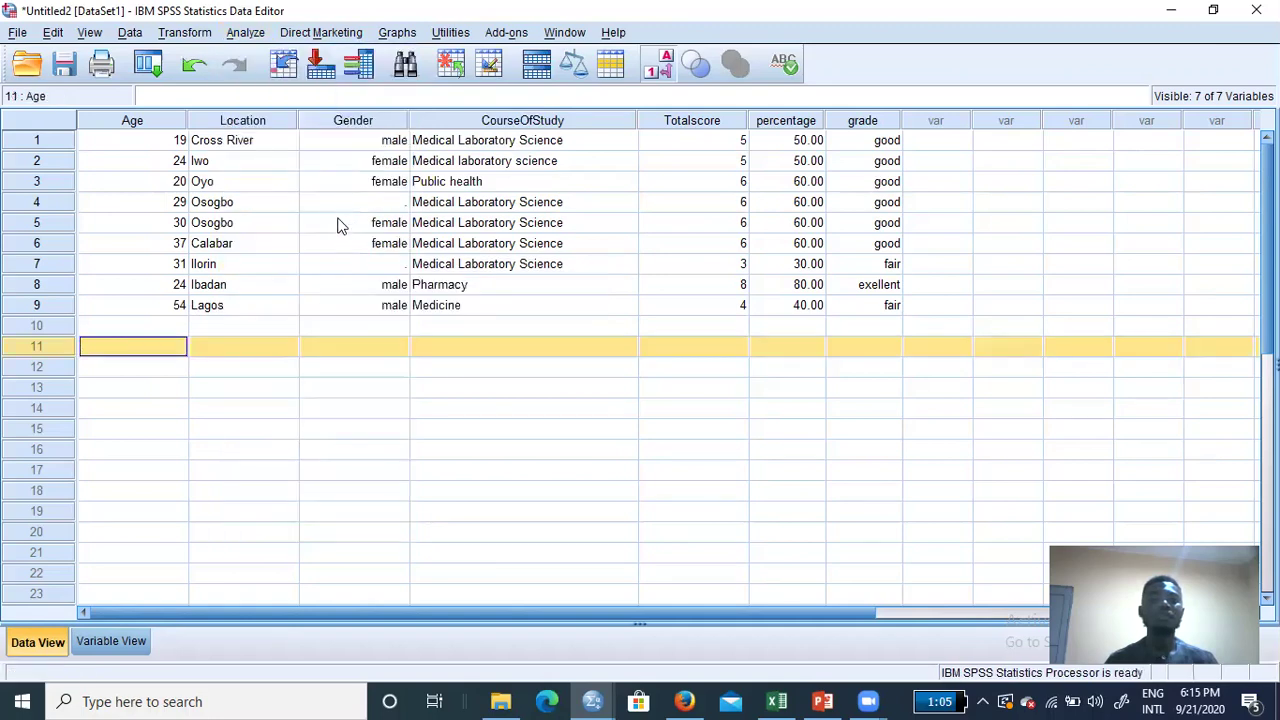
- Run a Frequencies analysis on Gender instead of Age, with frequency tables displayed
left_click(246, 33)
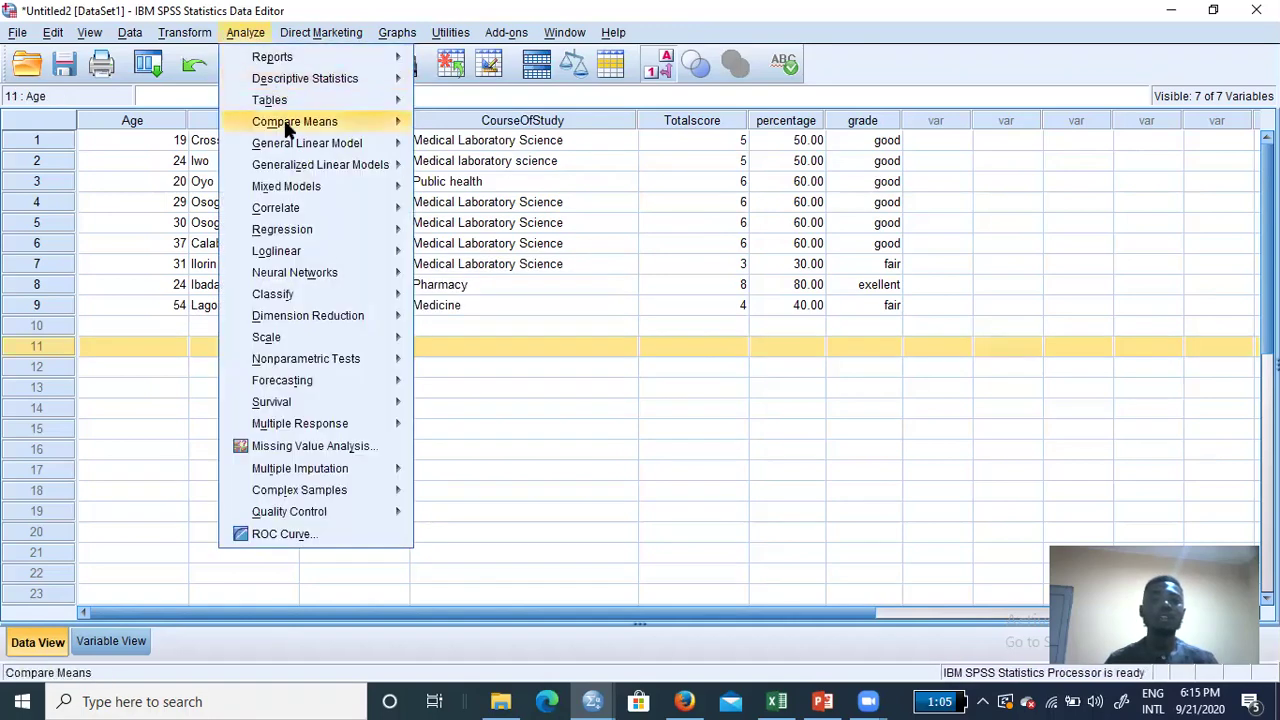
mouse_move(286, 122)
mouse_move(358, 80)
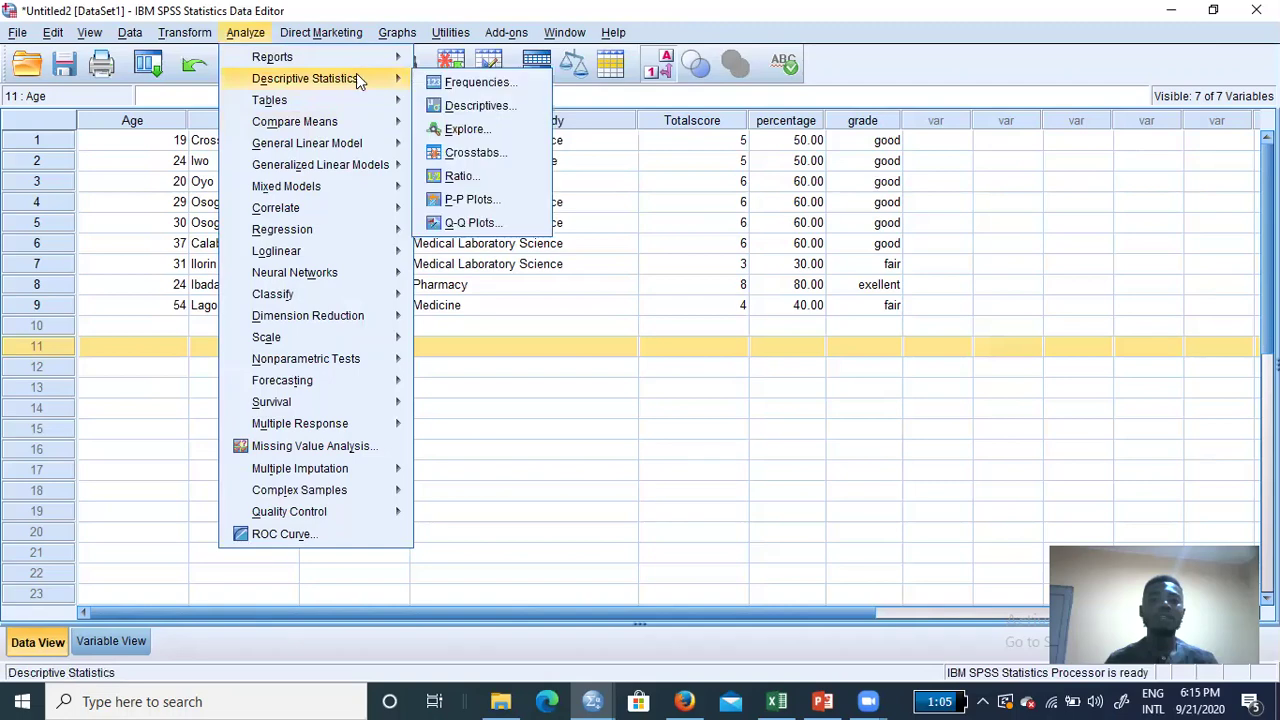
left_click(434, 80)
left_click(662, 268)
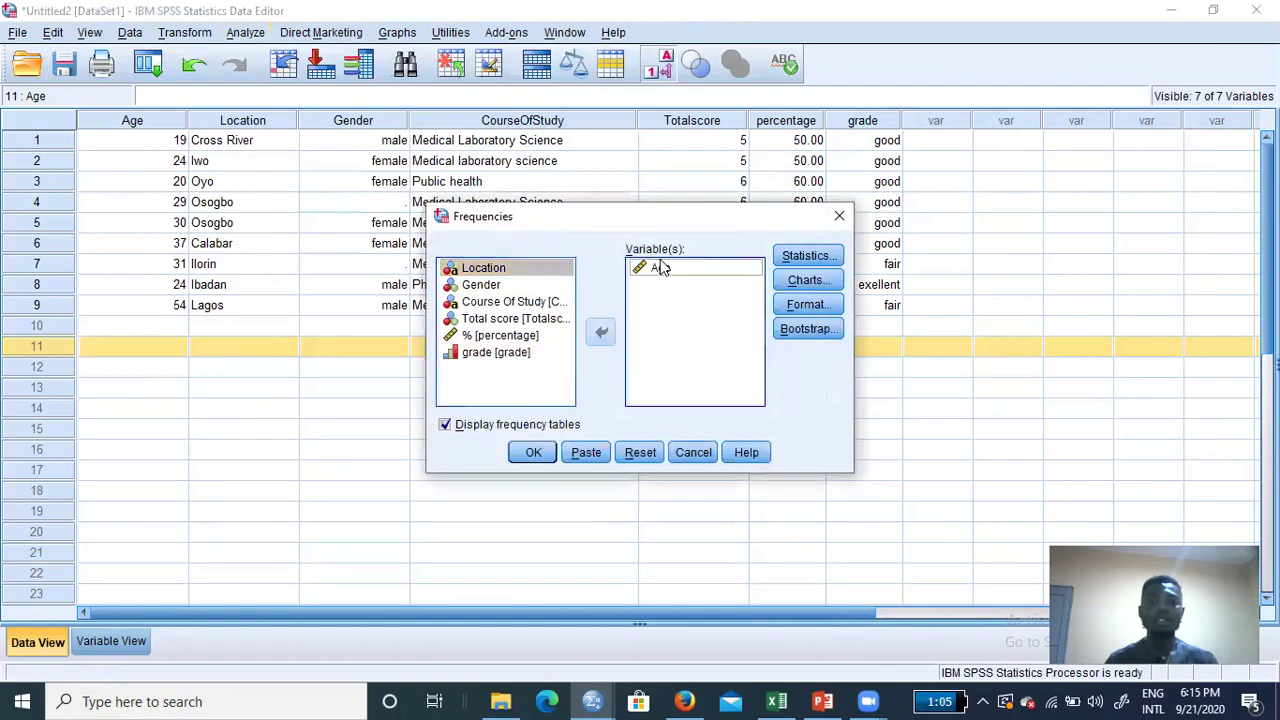
left_click(603, 334)
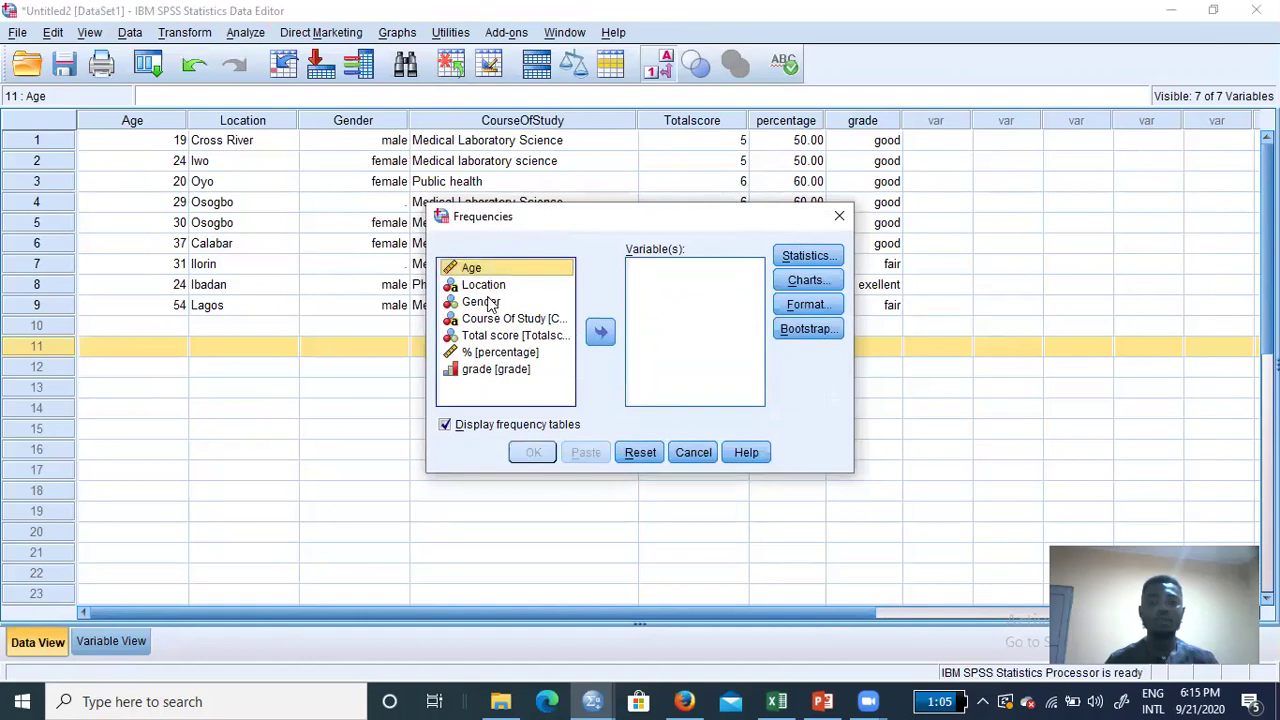
left_click(518, 303)
left_click(600, 332)
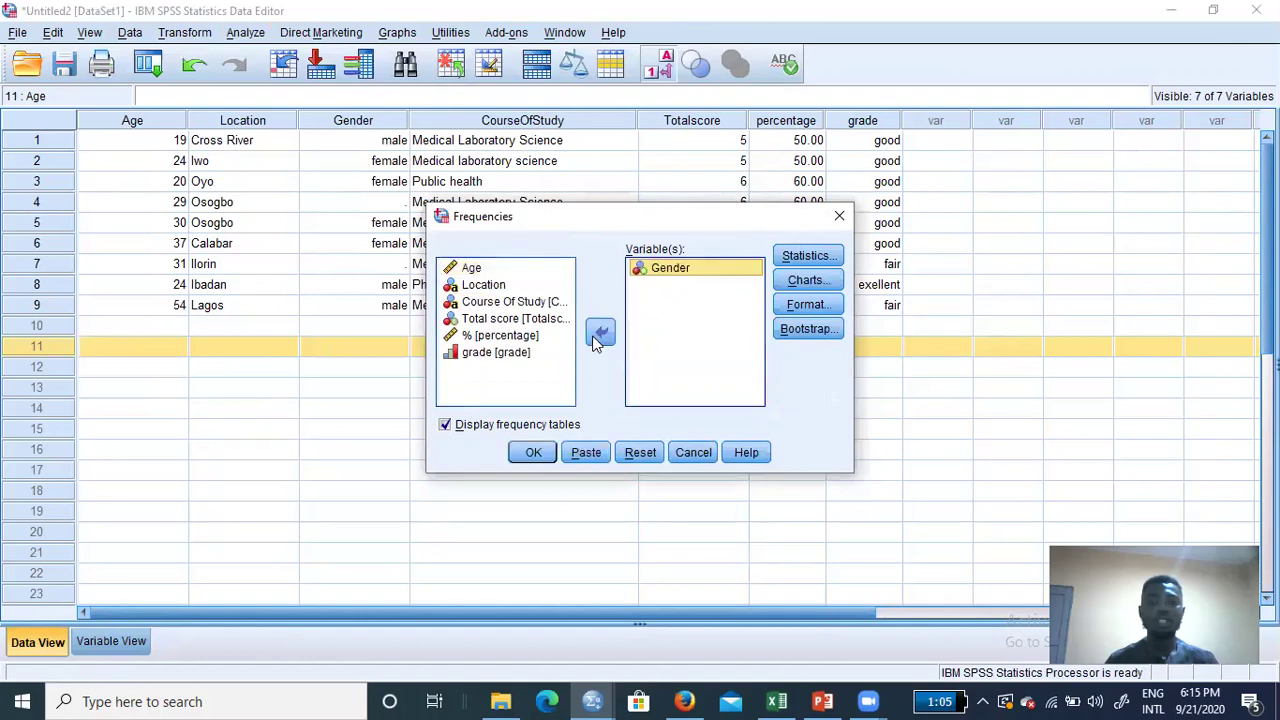
left_click(530, 453)
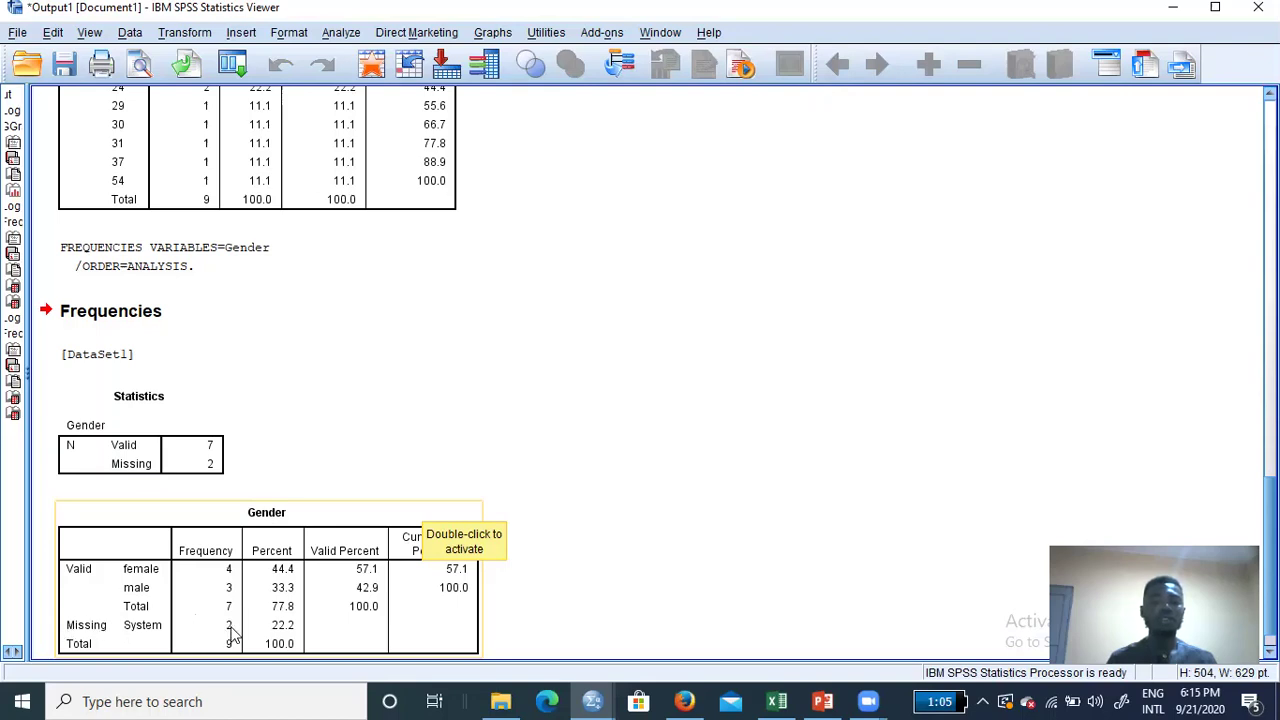
- Return to the dataset, open Replace Missing Values and review the available replacement methods, keeping Series mean
left_click(588, 695)
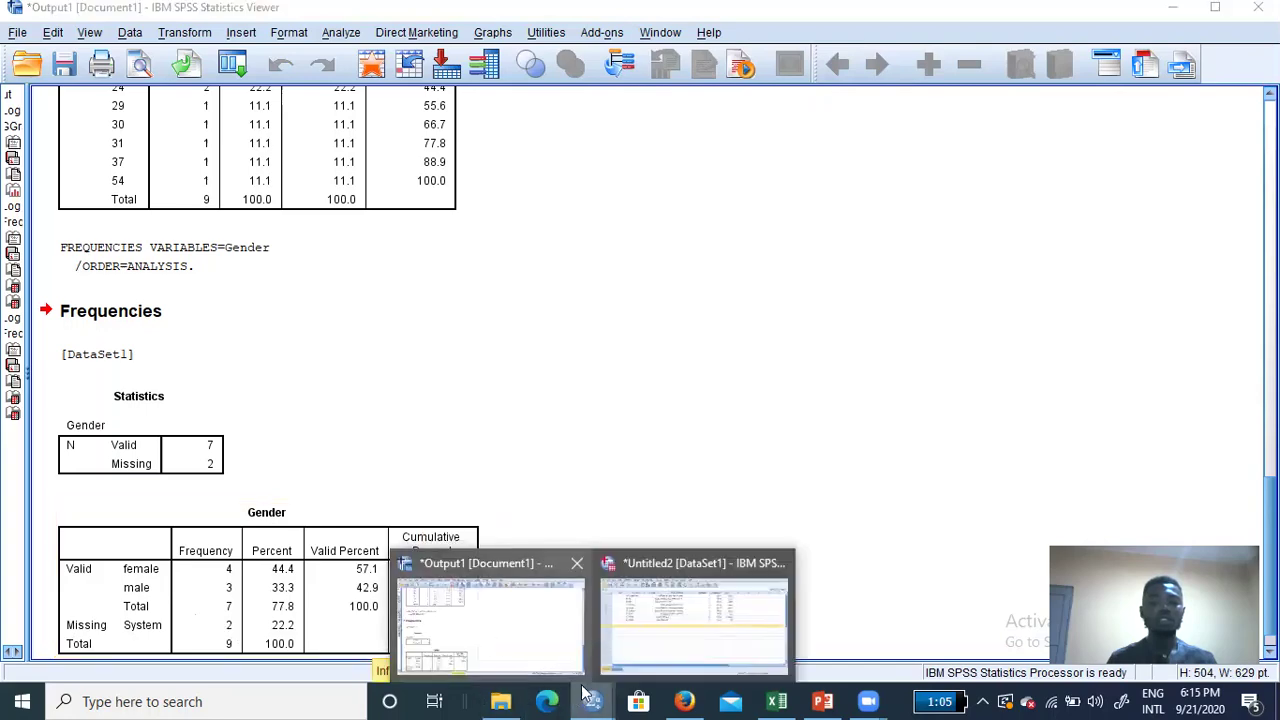
left_click(660, 630)
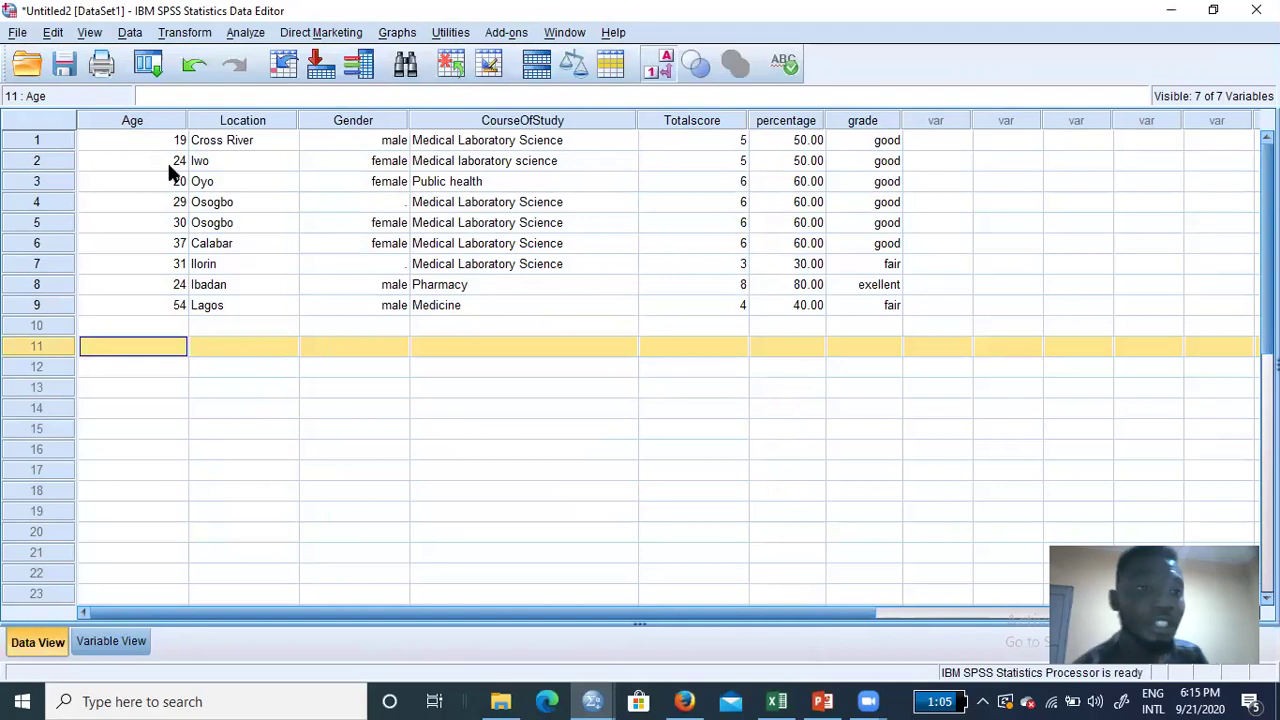
left_click(183, 34)
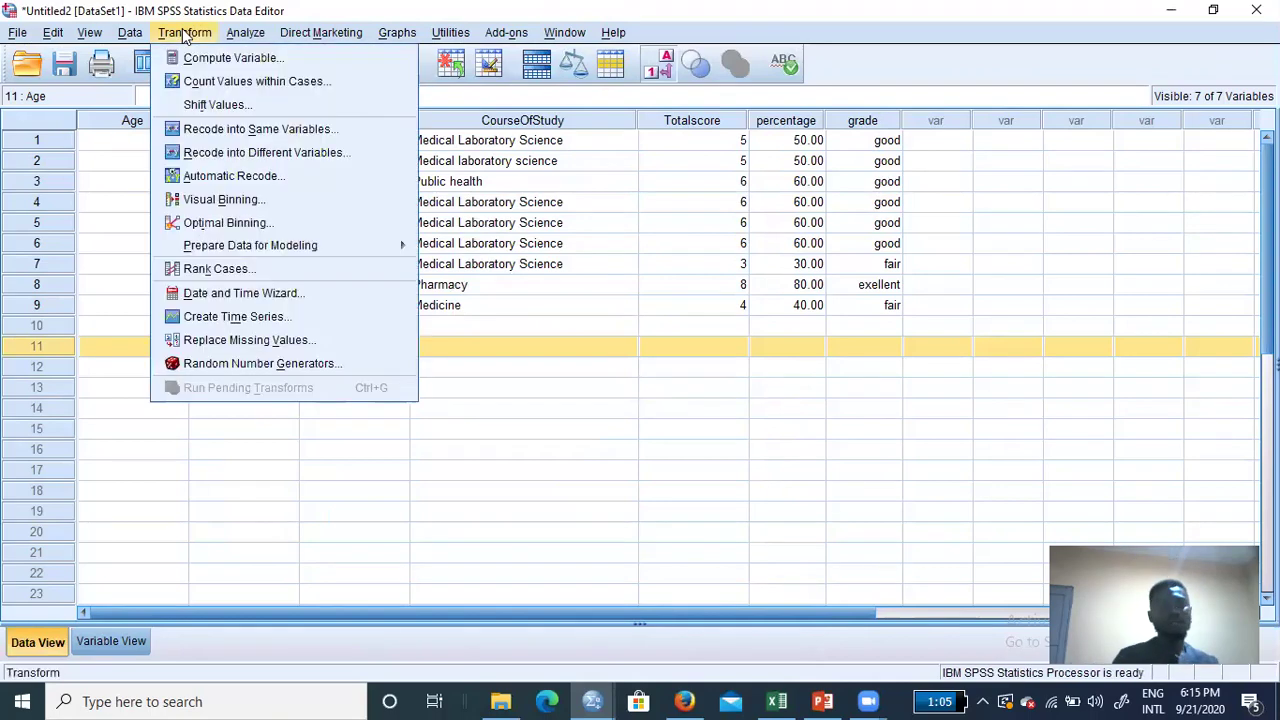
left_click(268, 345)
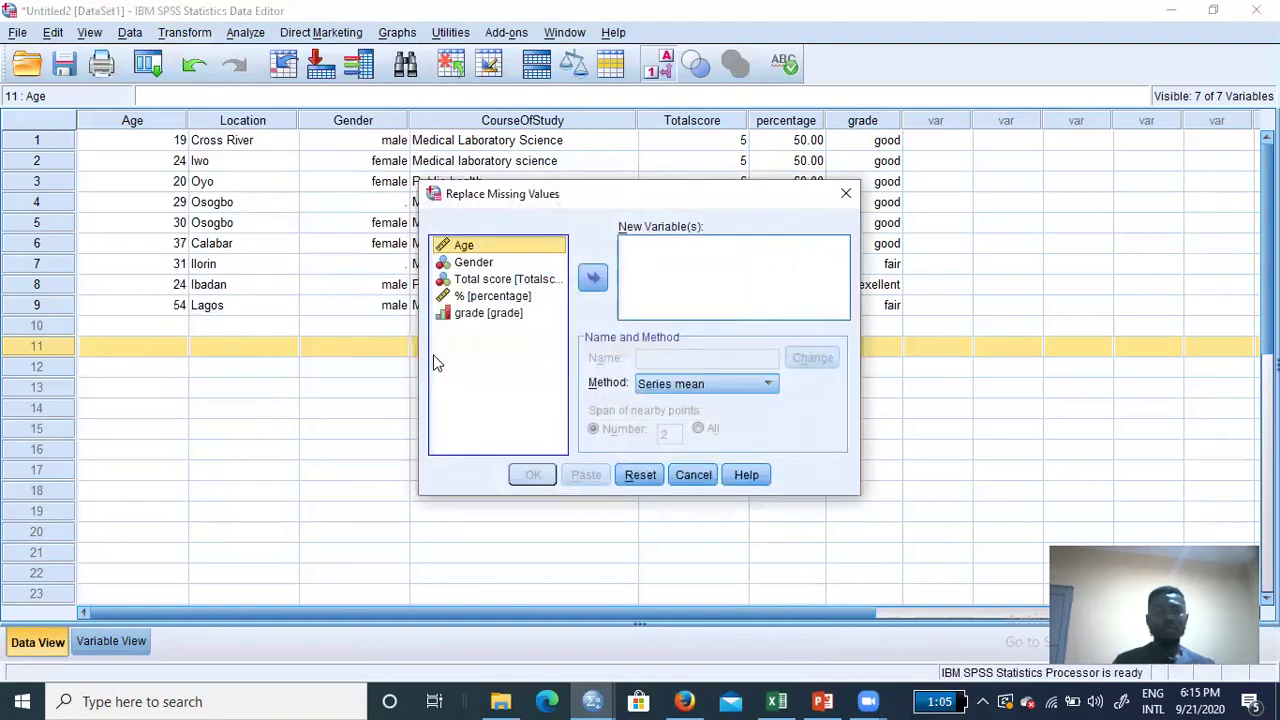
left_click(769, 386)
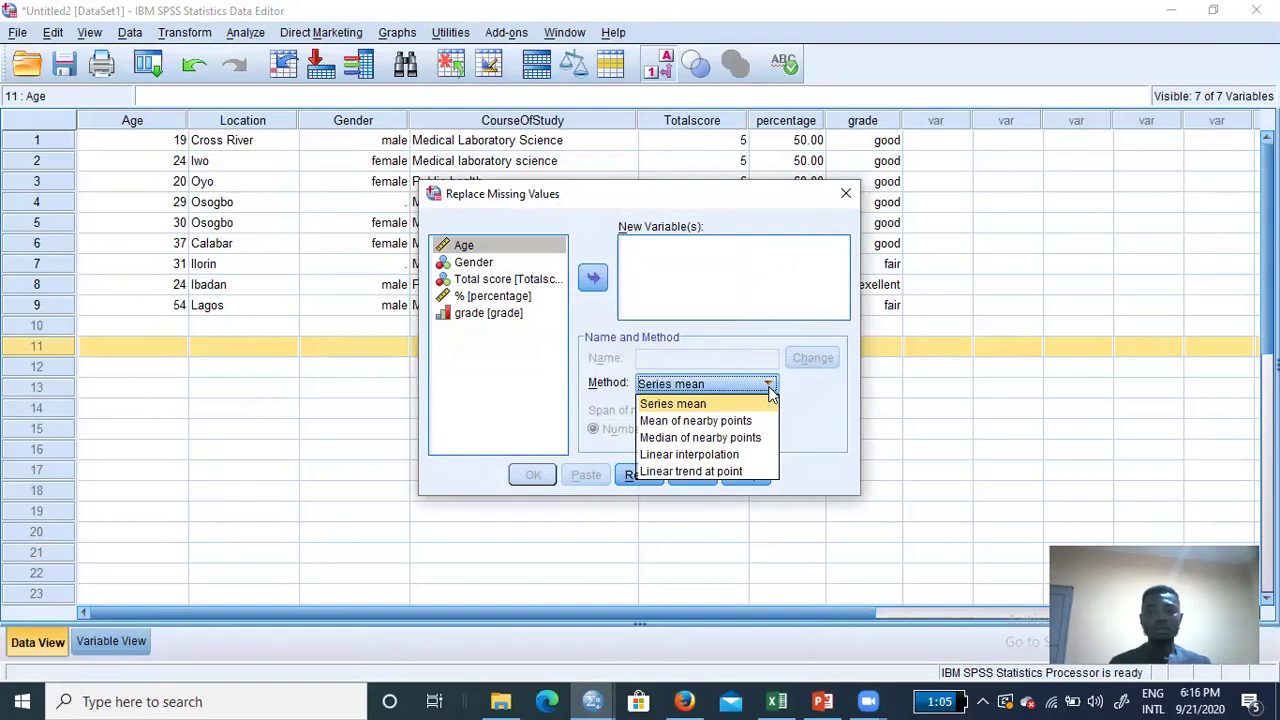
left_click(791, 401)
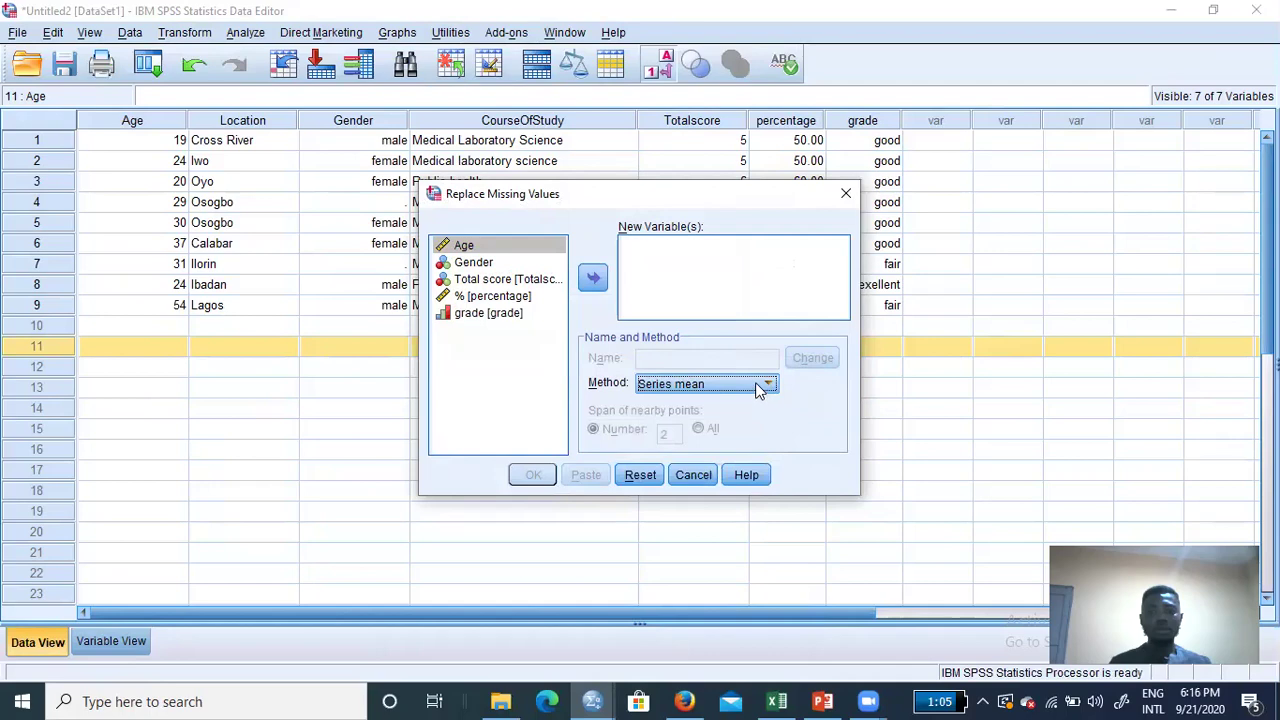
left_click(770, 390)
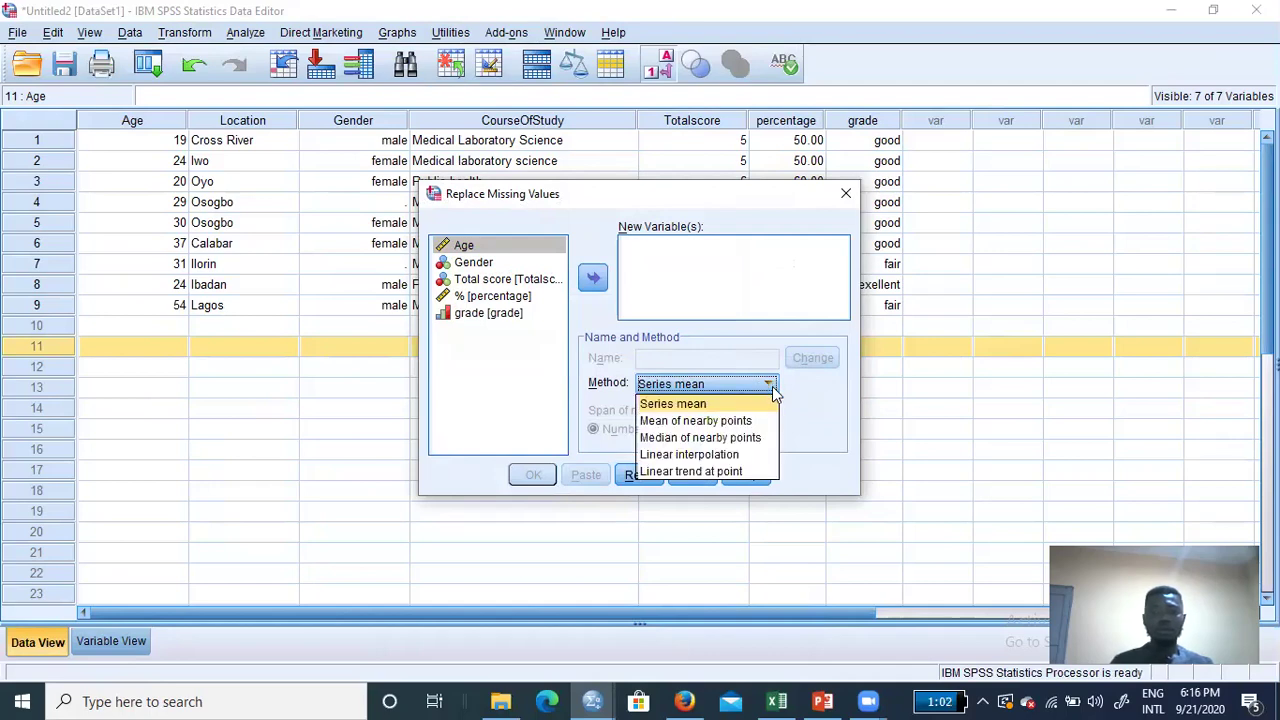
left_click(789, 384)
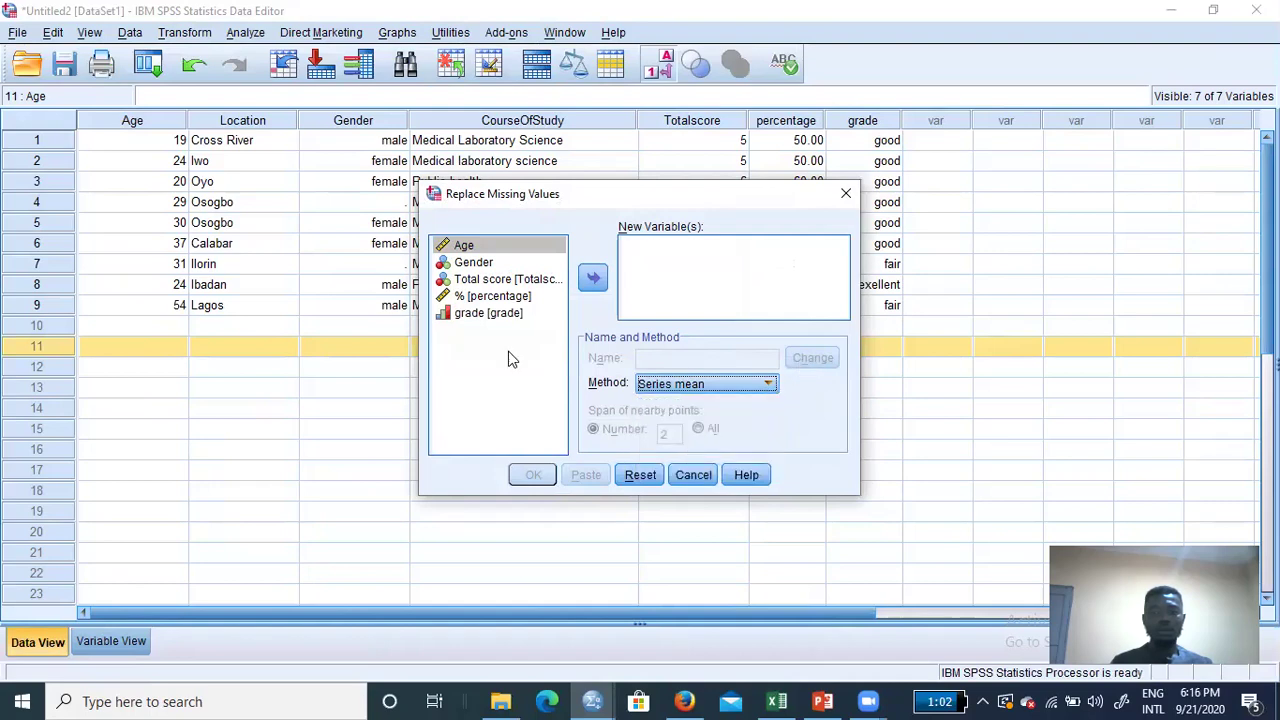
- Add Gender to the new variables as Gender_1, keep the Series mean method, and run Replace Missing Values
left_click(488, 264)
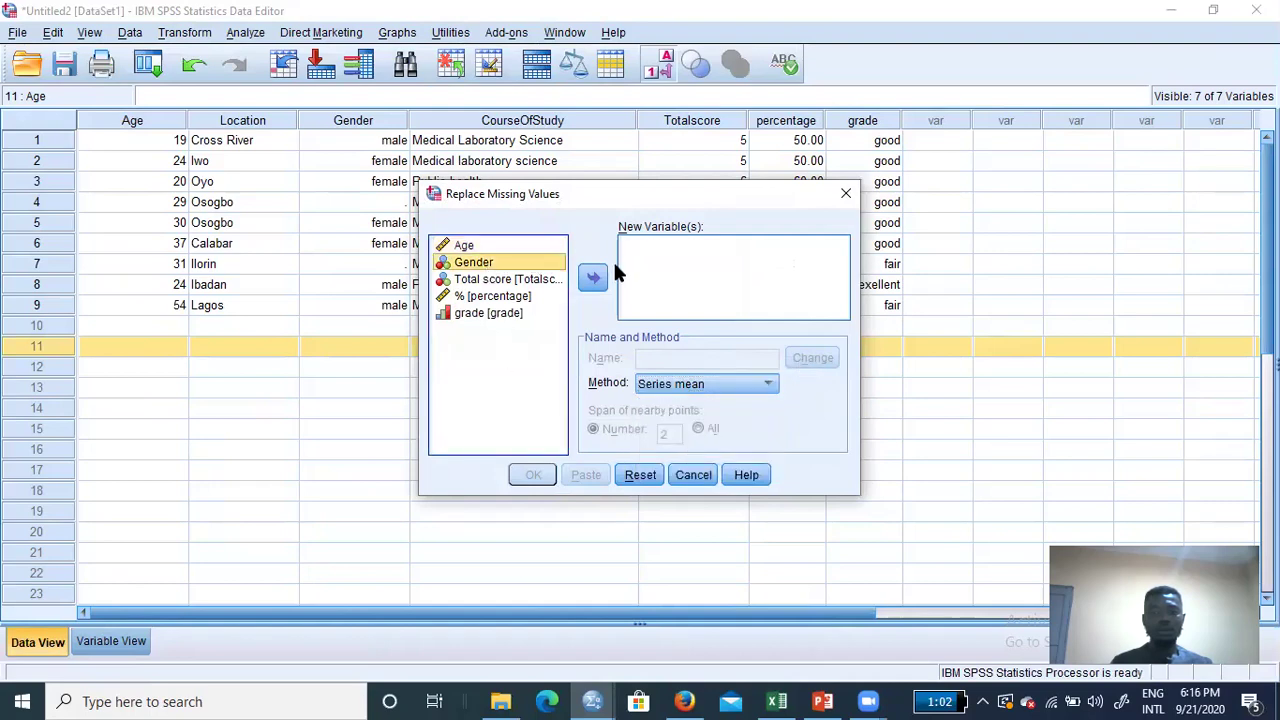
left_click(594, 278)
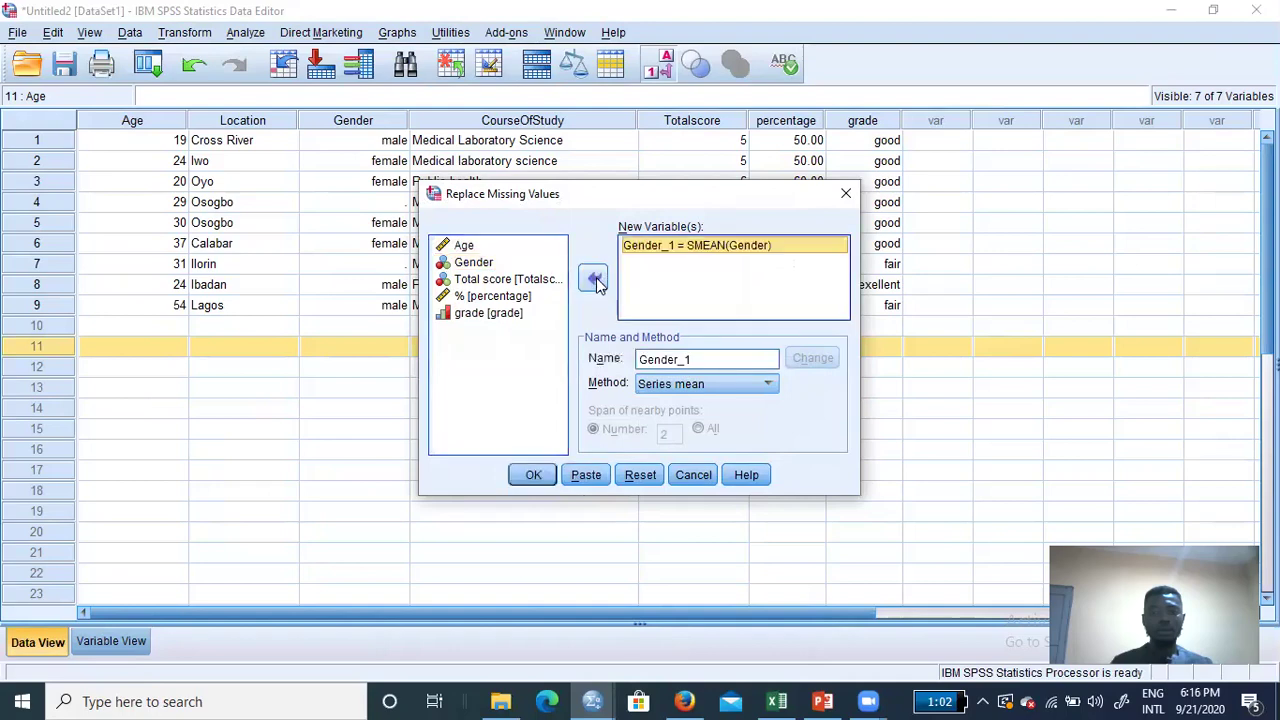
left_click(768, 386)
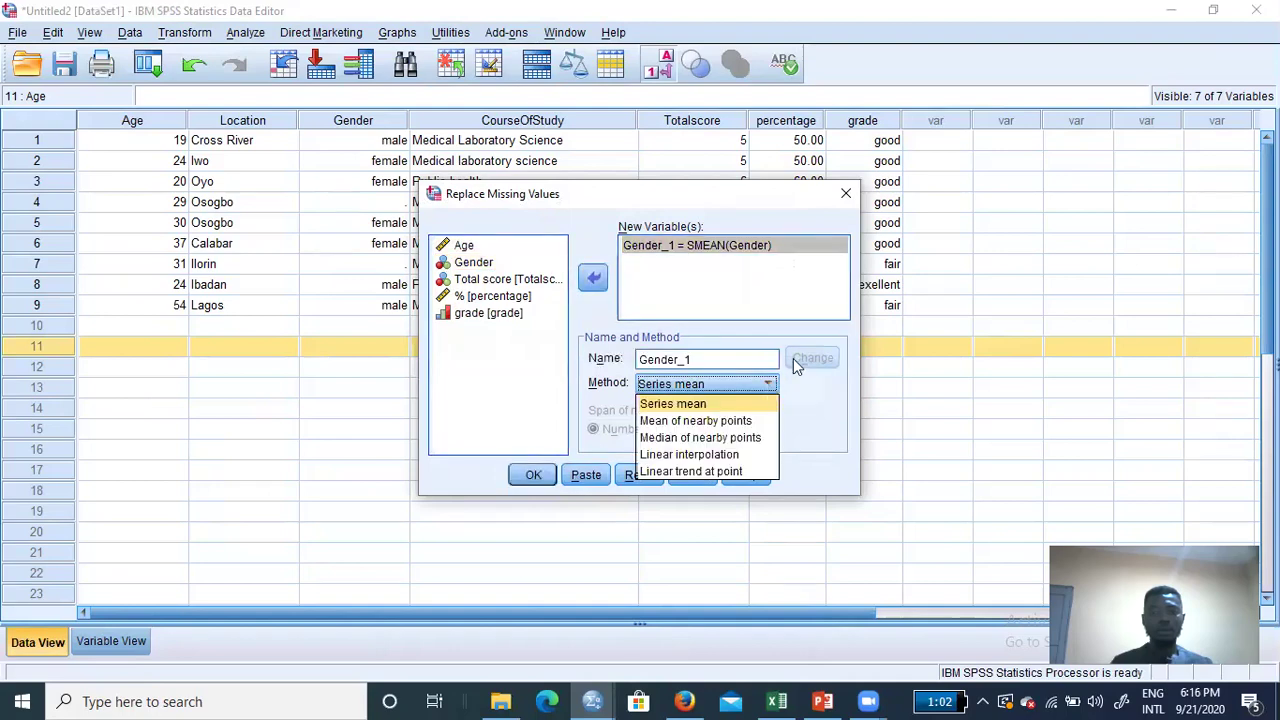
left_click(793, 358)
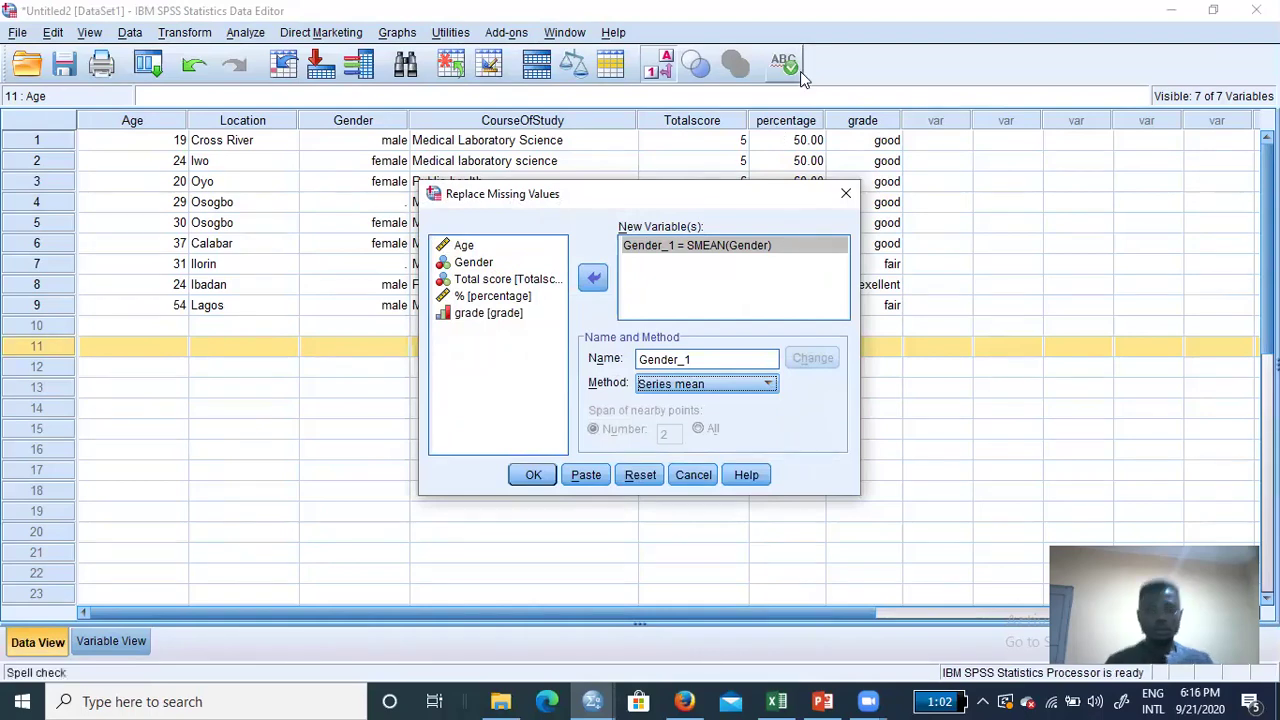
left_click(543, 299)
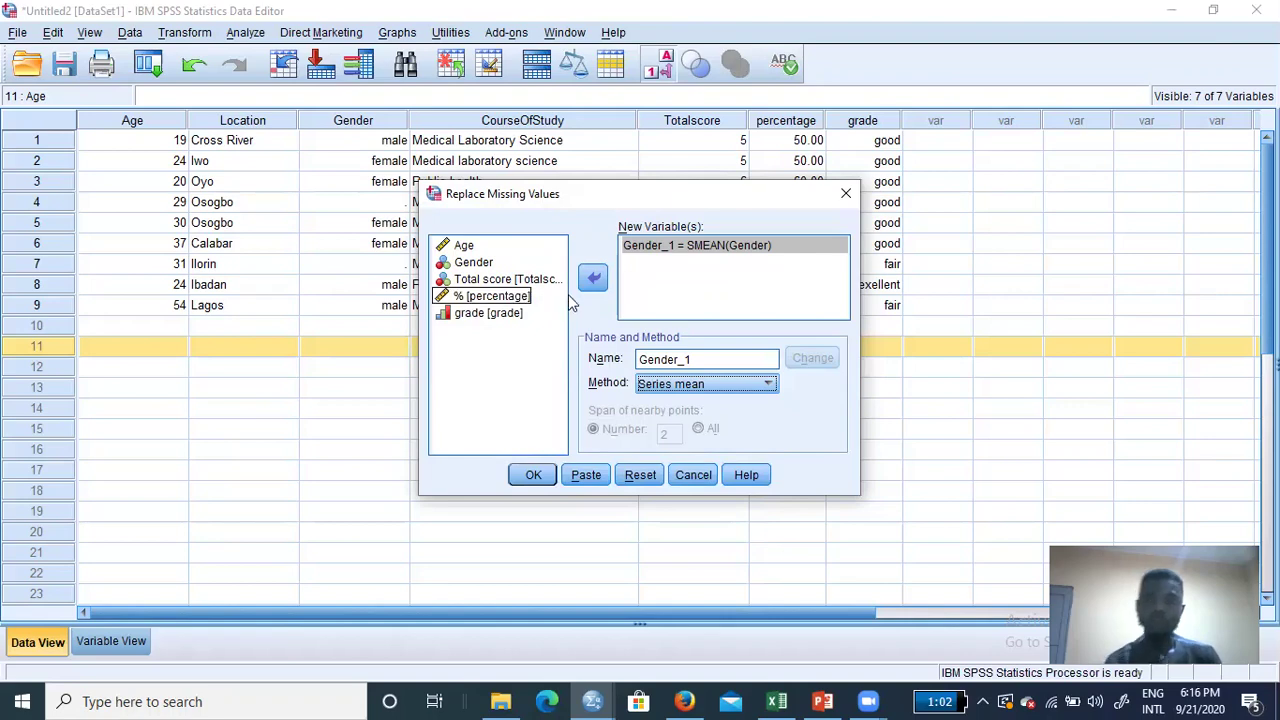
left_click(568, 293)
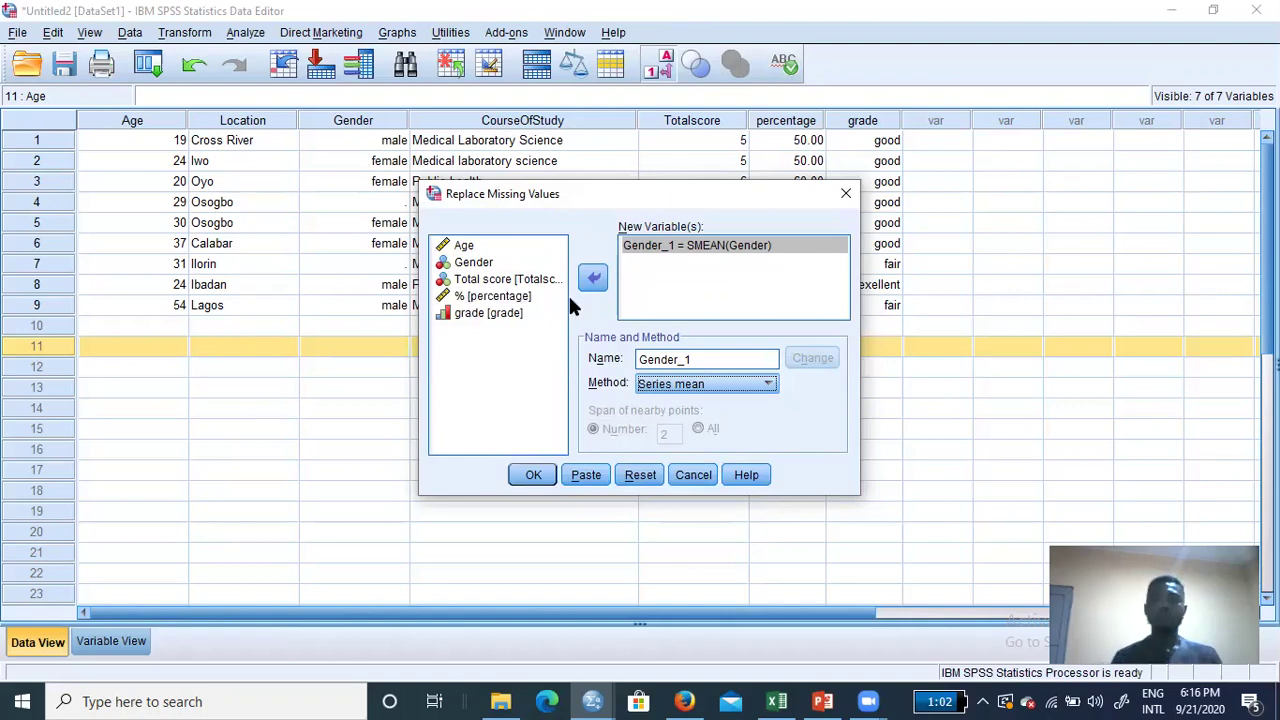
left_click(767, 387)
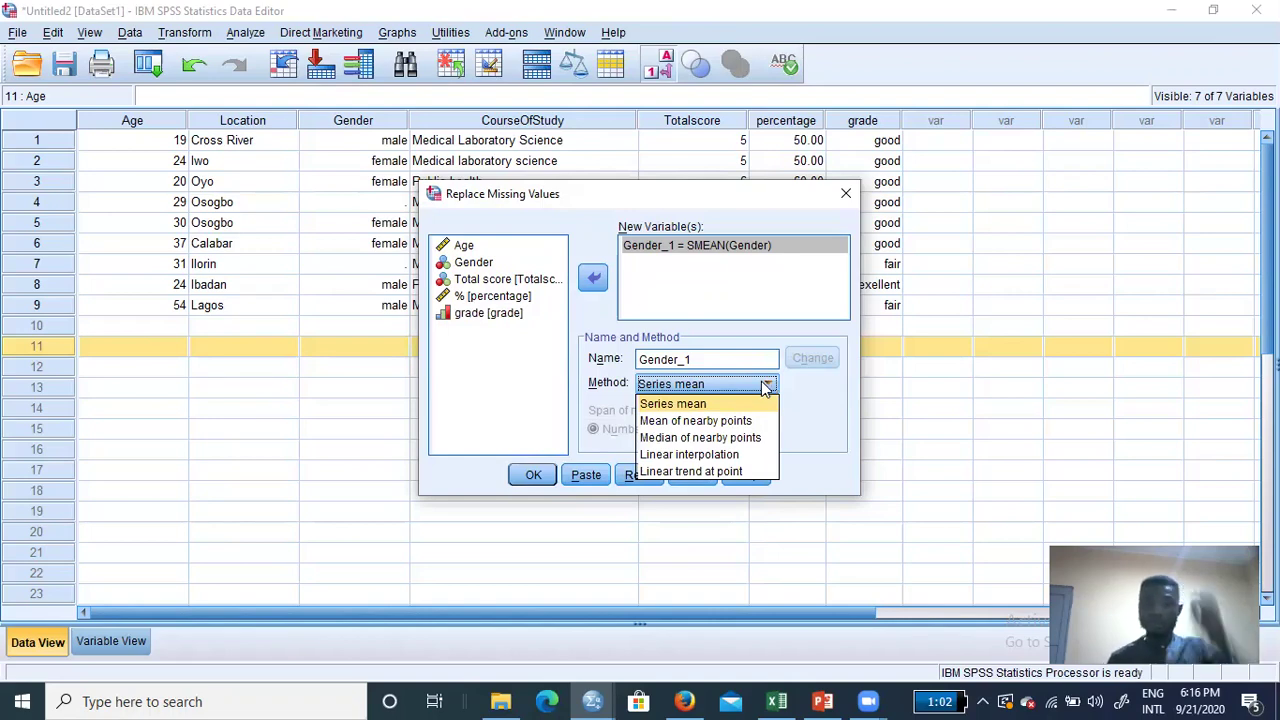
left_click(769, 388)
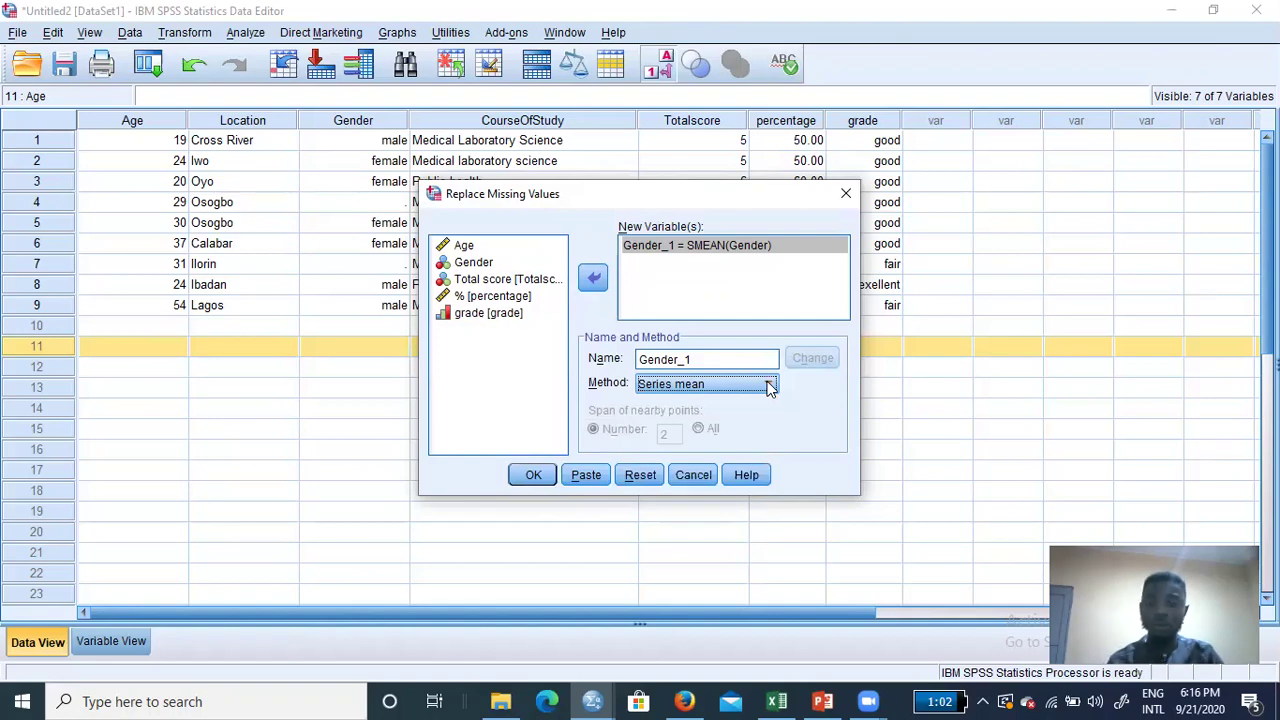
left_click(769, 388)
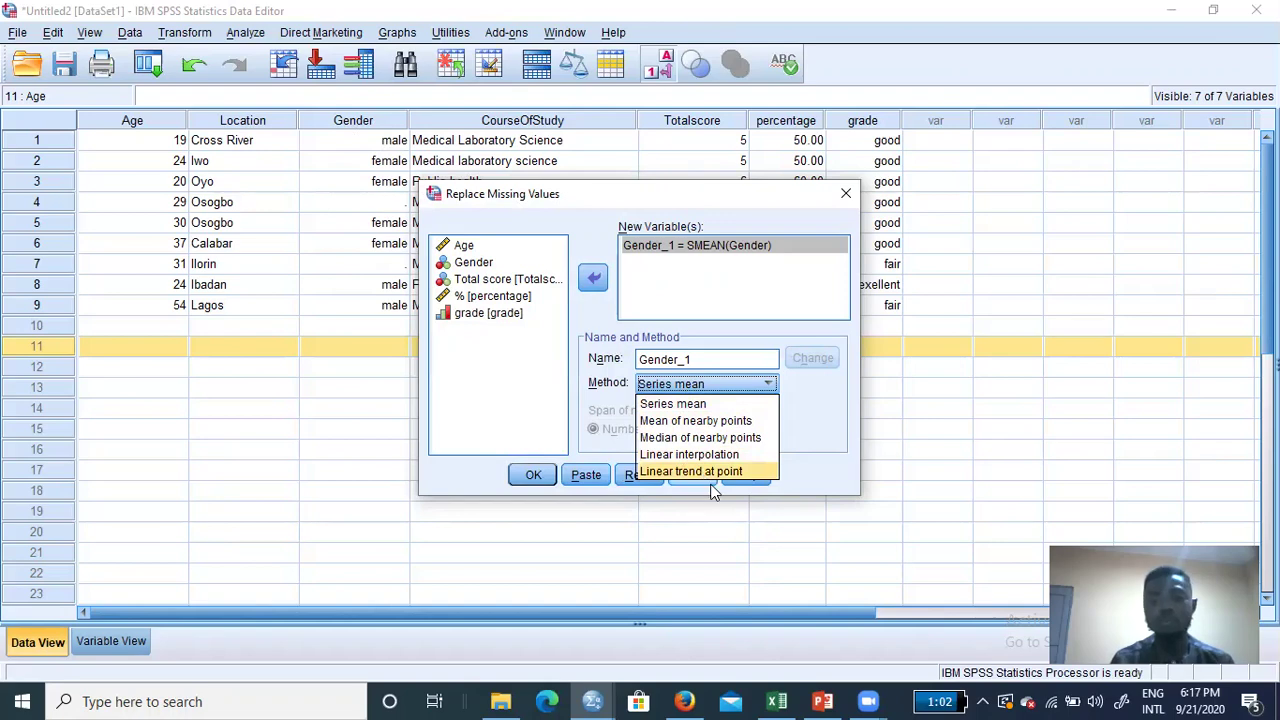
left_click(672, 403)
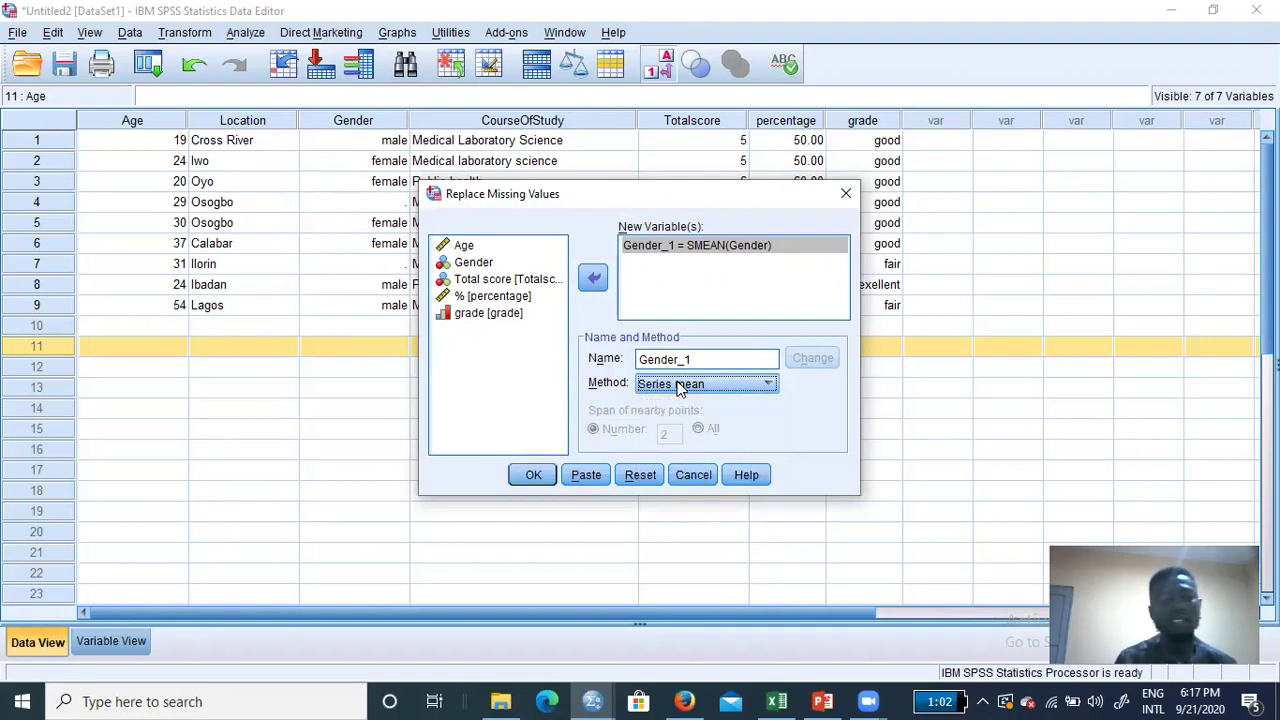
left_click(549, 479)
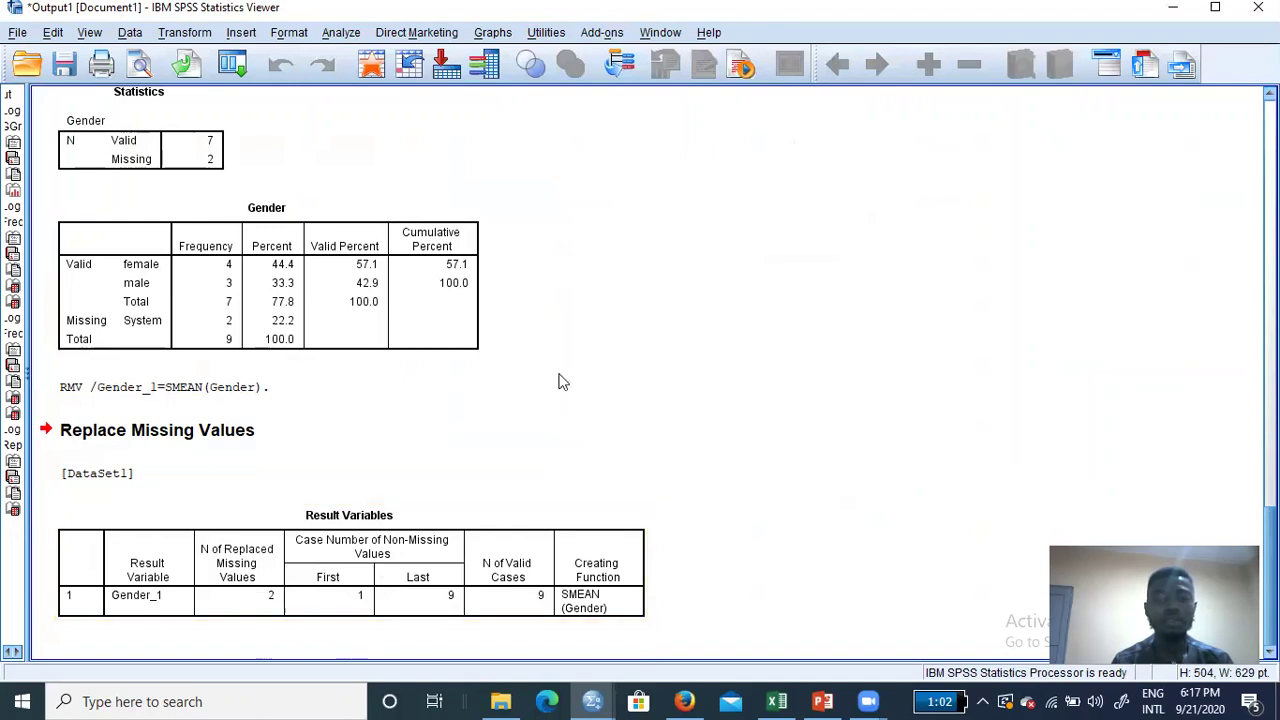
- Return to the dataset and set the Gender of cases 4 and 7 to male
mouse_move(592, 700)
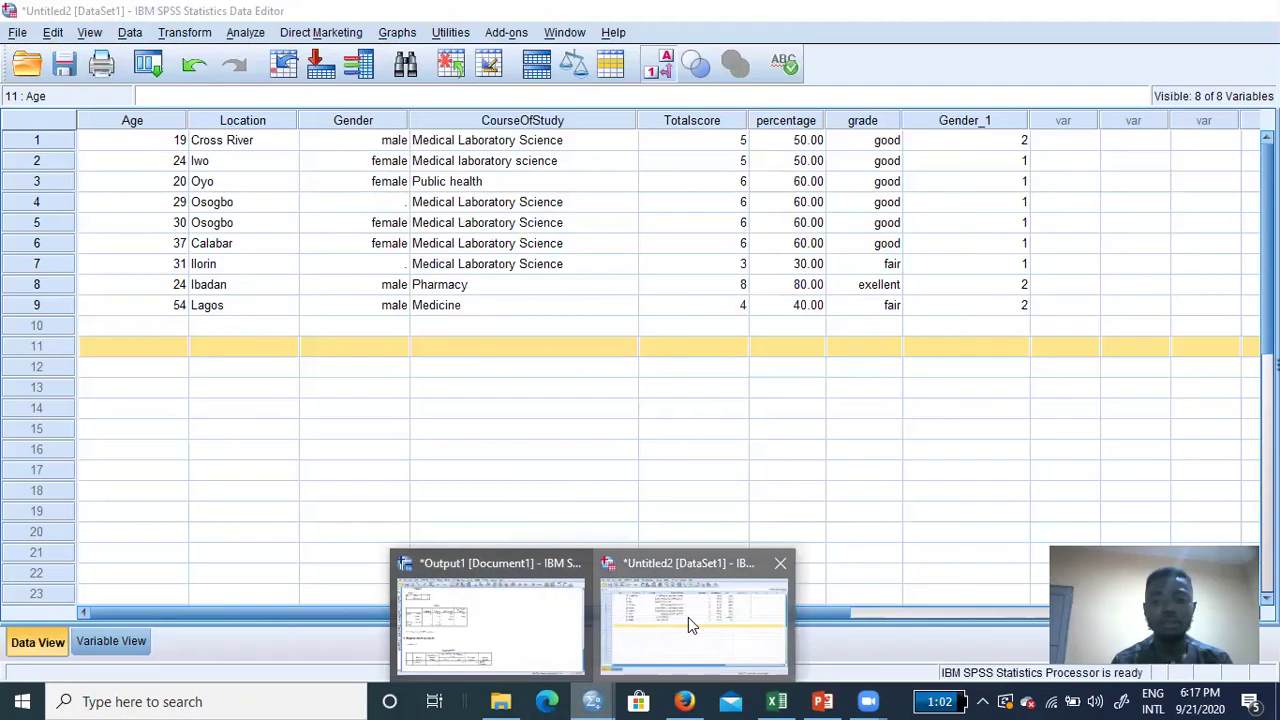
left_click(688, 617)
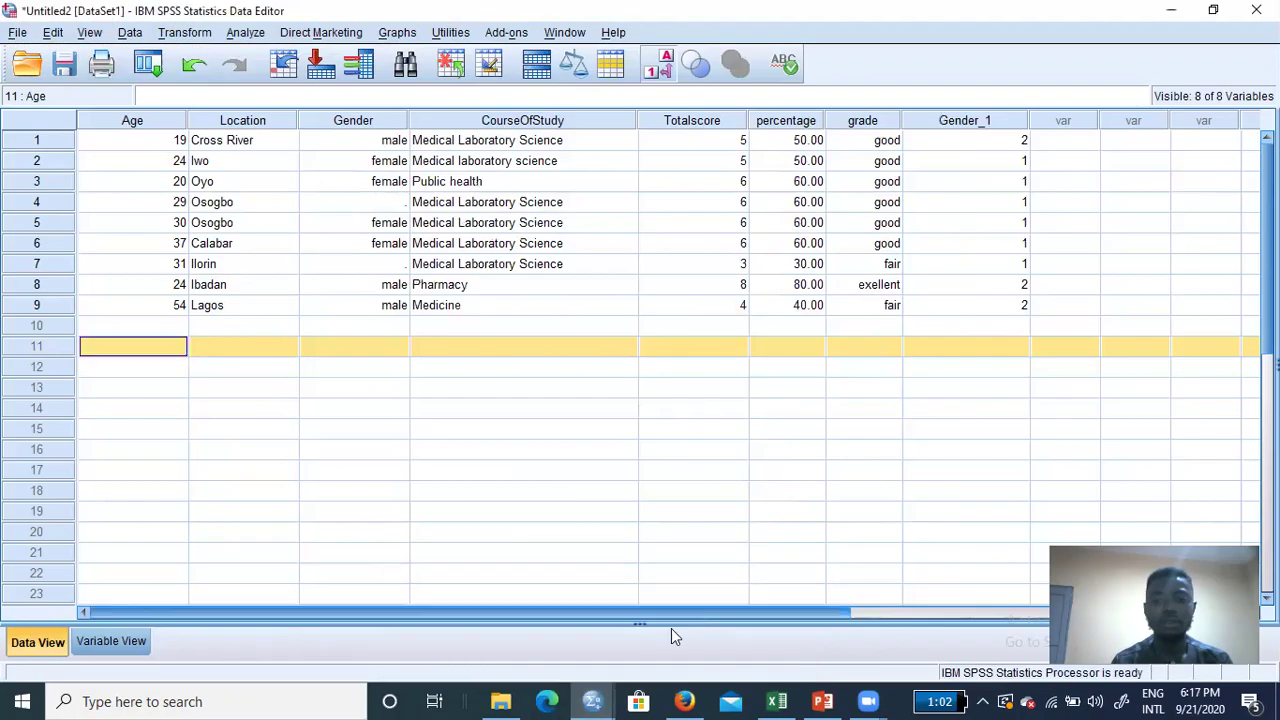
mouse_move(583, 680)
left_click(571, 652)
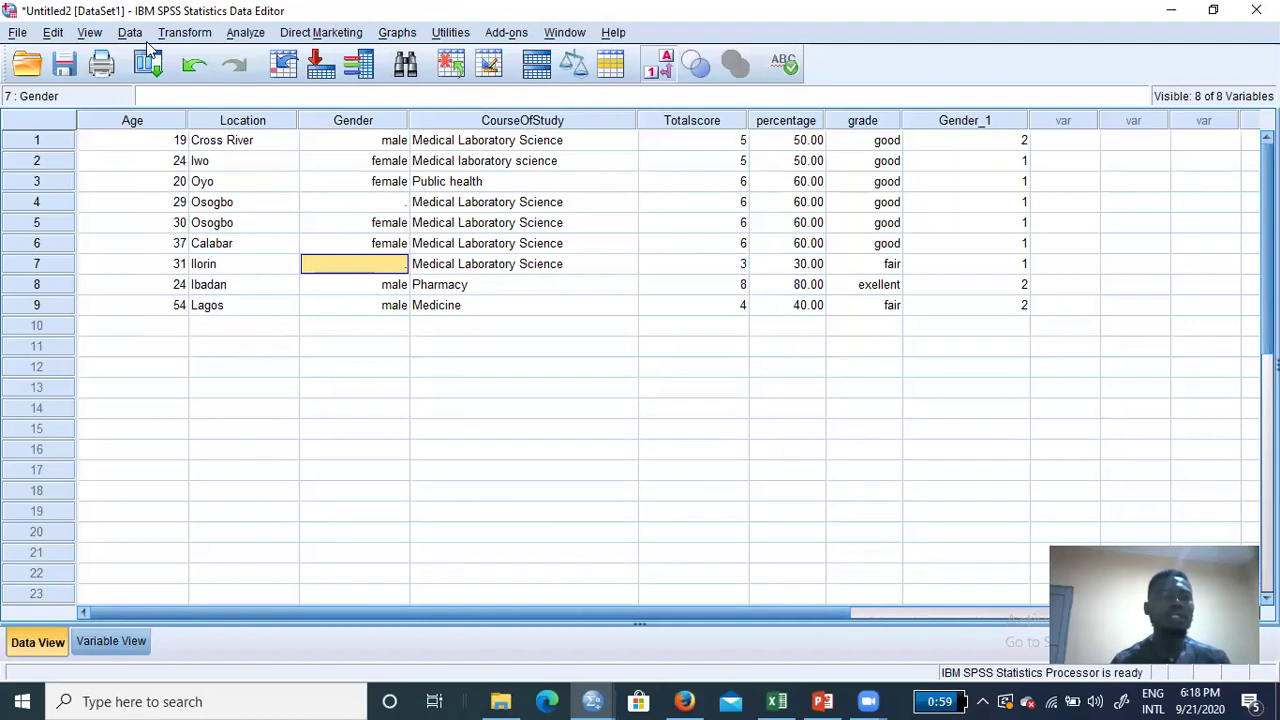
left_click(374, 201)
double_click(375, 200)
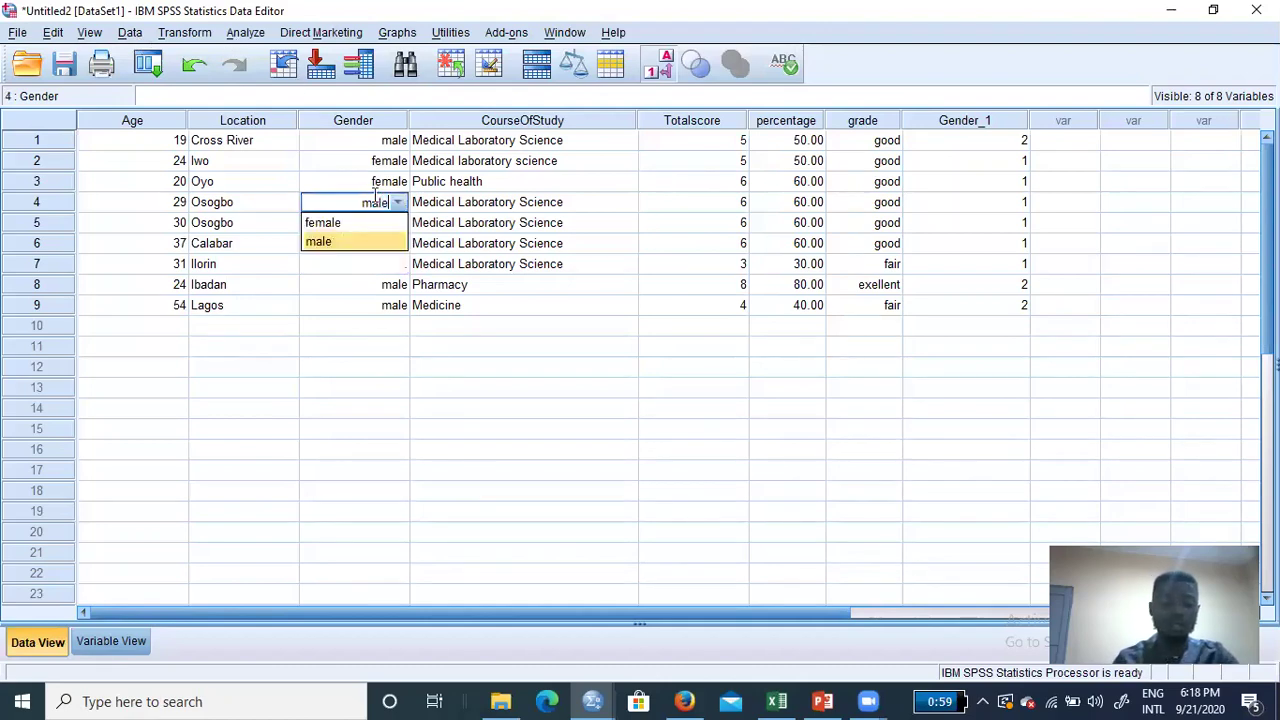
left_click(349, 243)
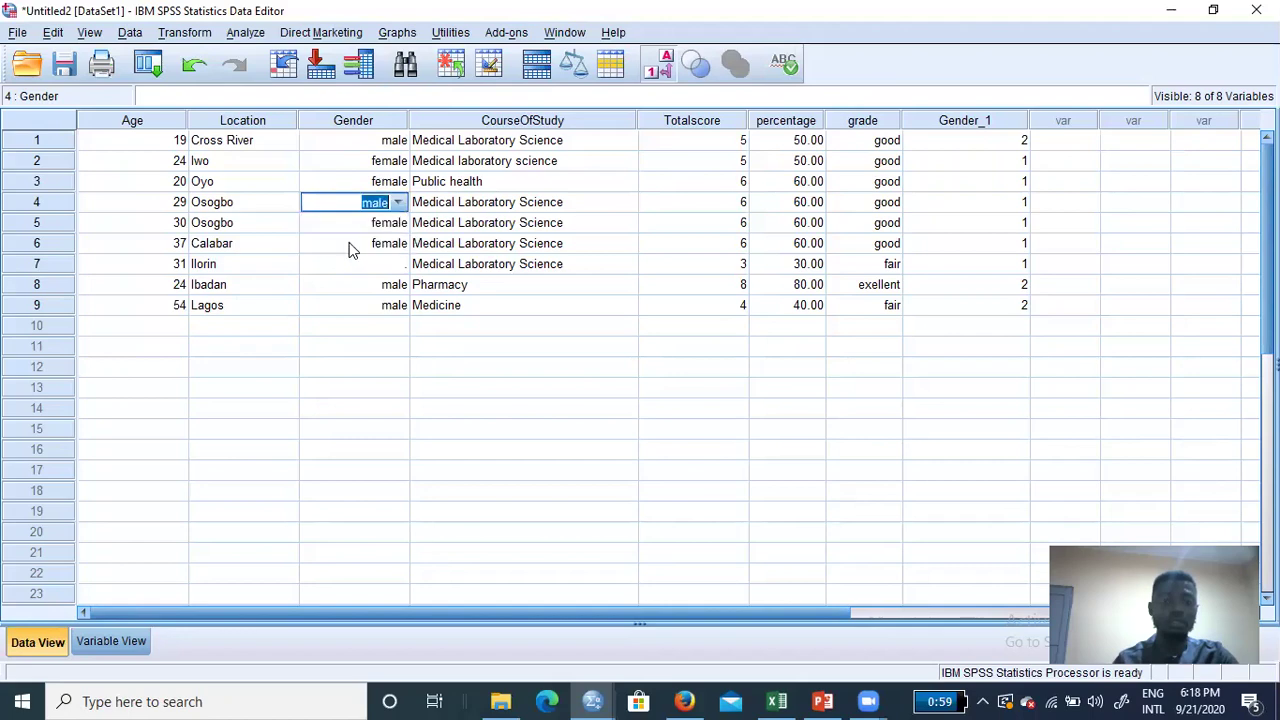
left_click(395, 266)
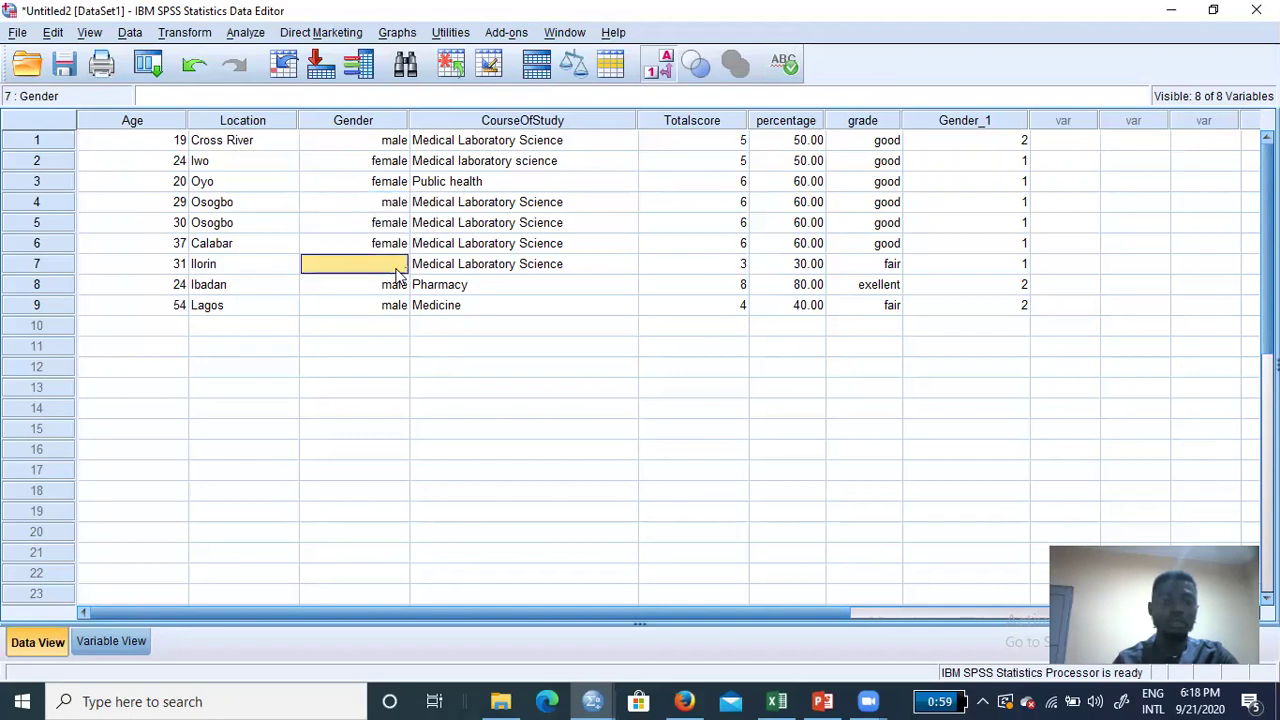
double_click(396, 268)
left_click(398, 266)
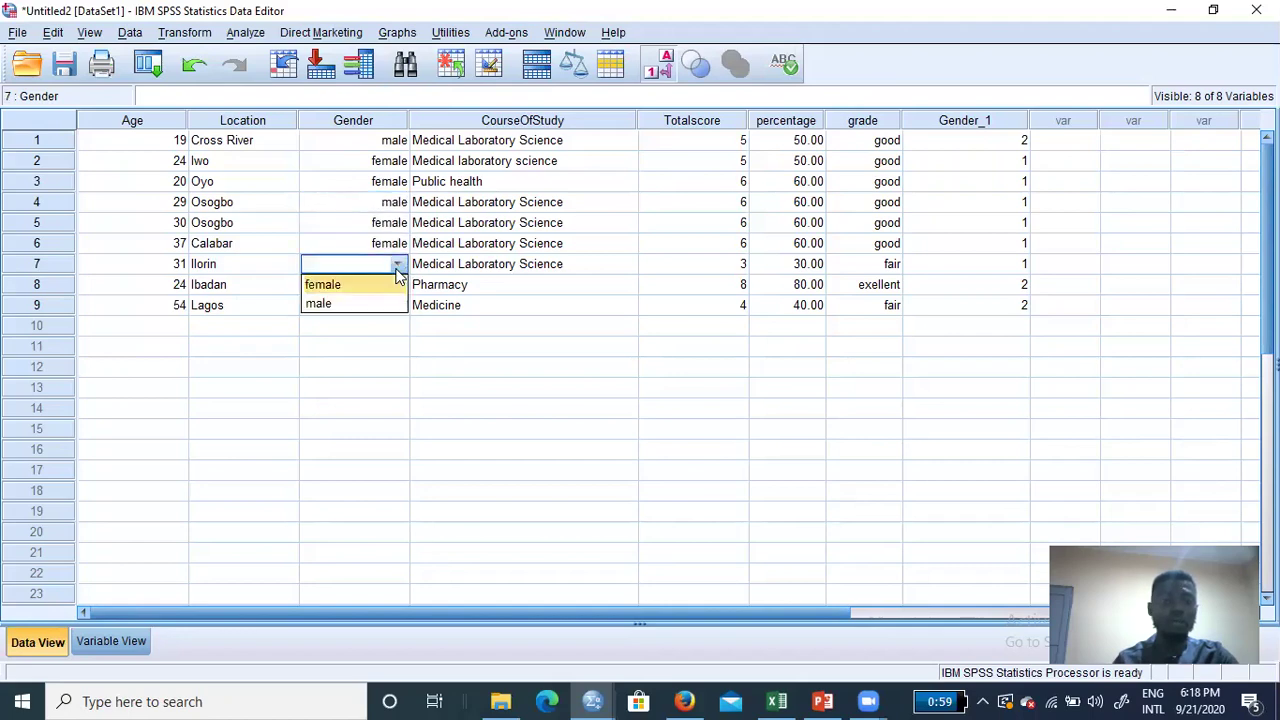
left_click(373, 304)
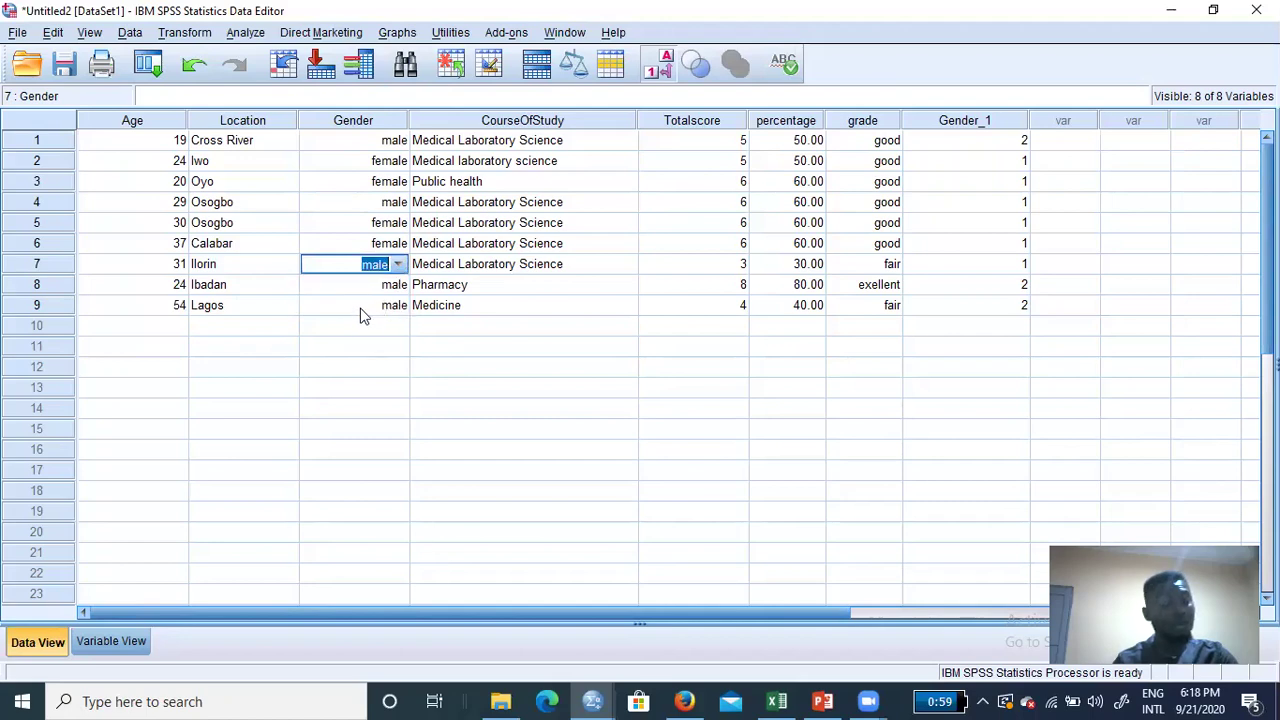
left_click(359, 328)
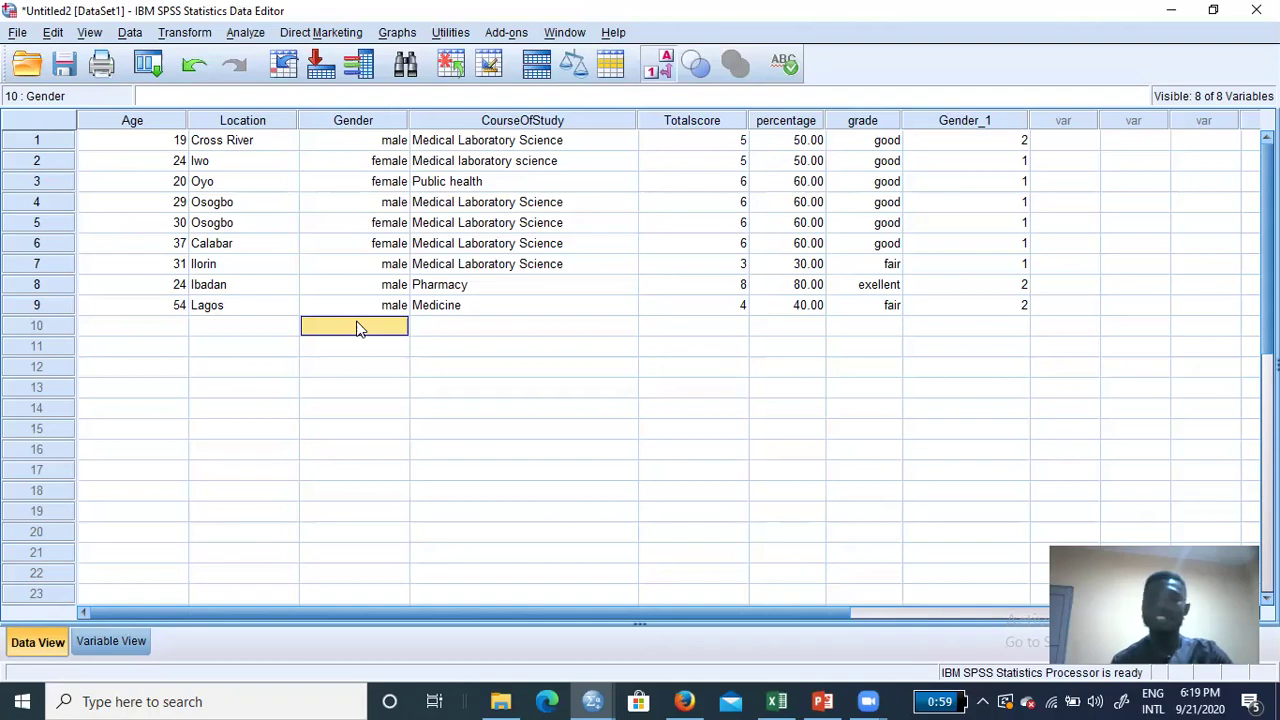
- Run Replace Missing Values on Age instead of Gender, creating Age_1 with the Series mean method
left_click(127, 36)
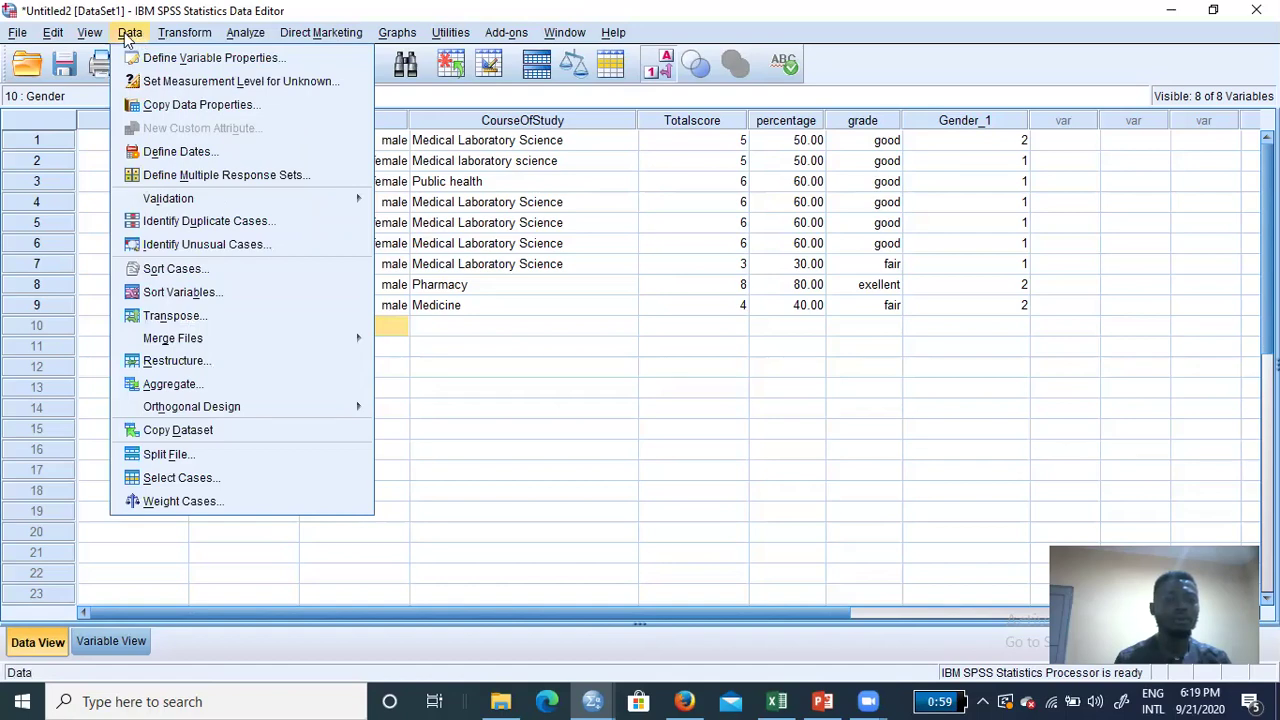
mouse_move(55, 34)
mouse_move(163, 42)
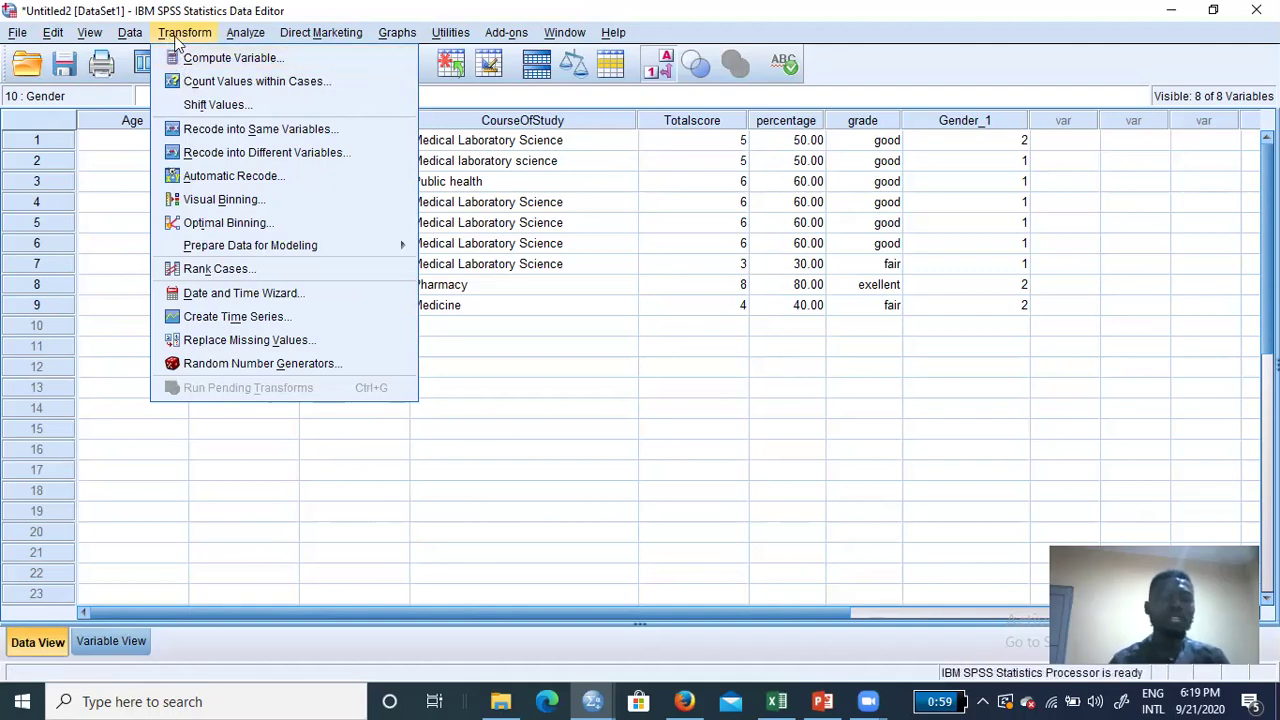
left_click(216, 341)
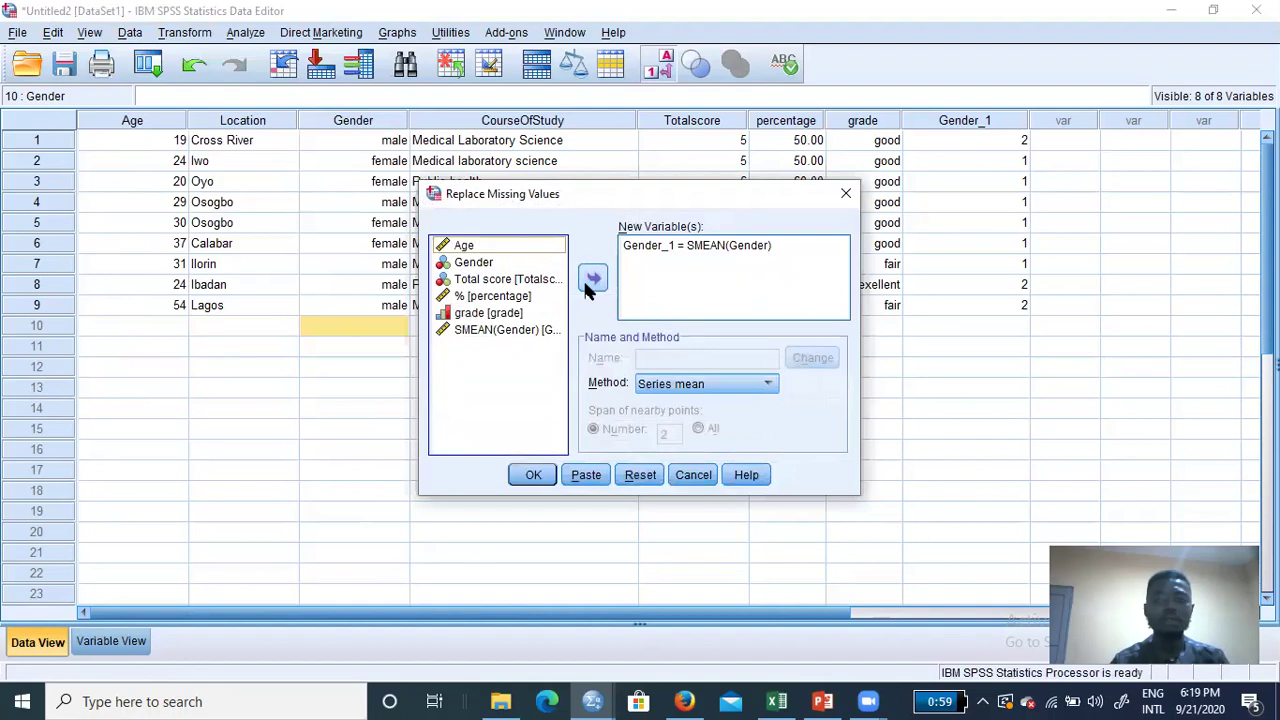
left_click(703, 247)
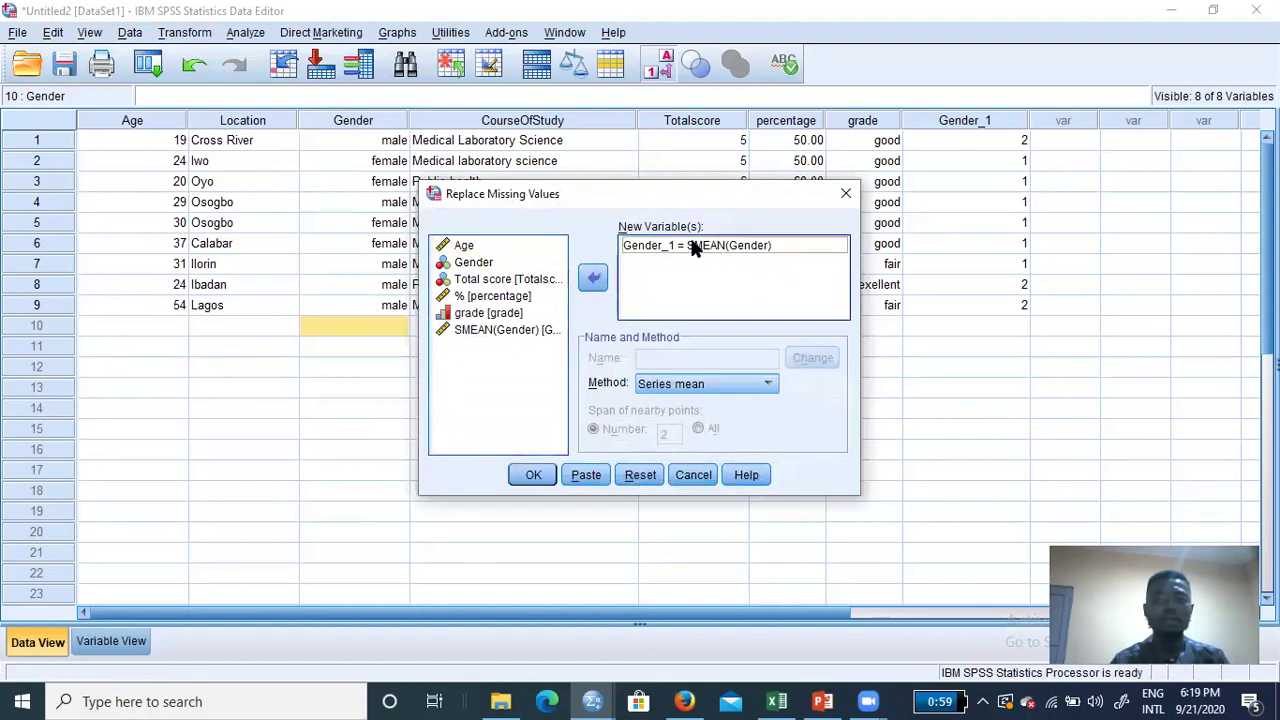
left_click(596, 279)
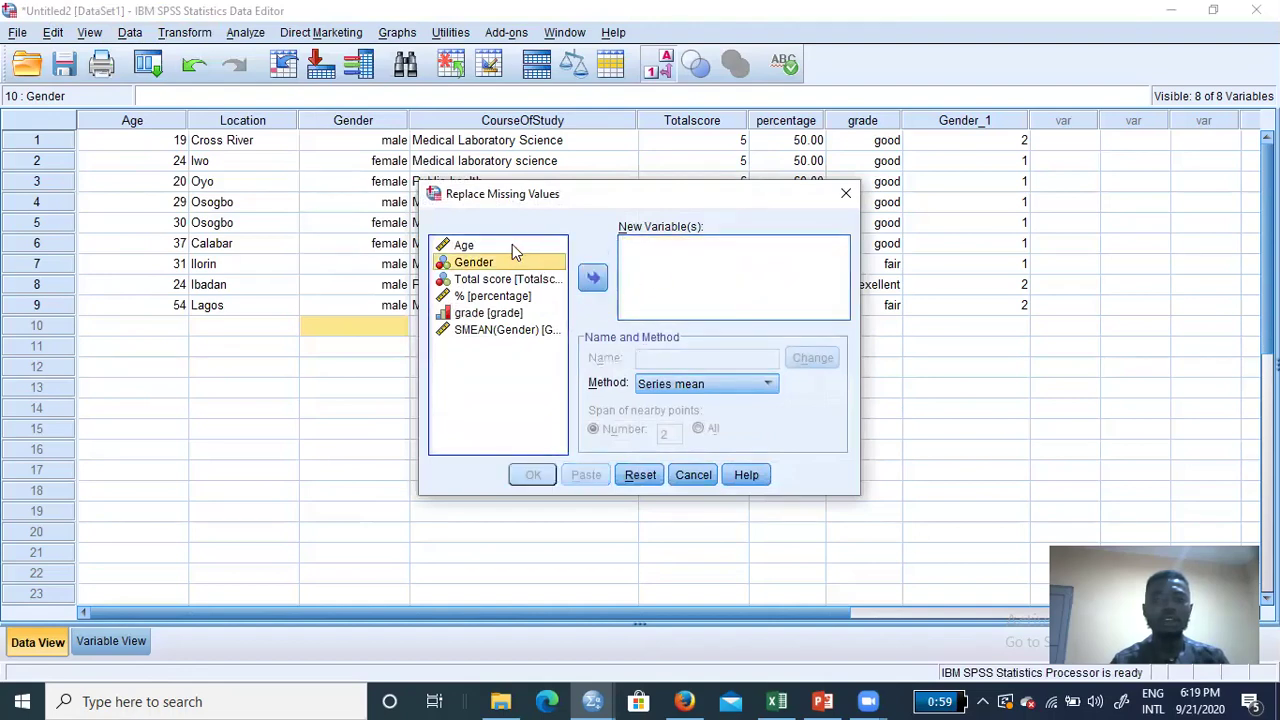
left_click(512, 248)
left_click(598, 281)
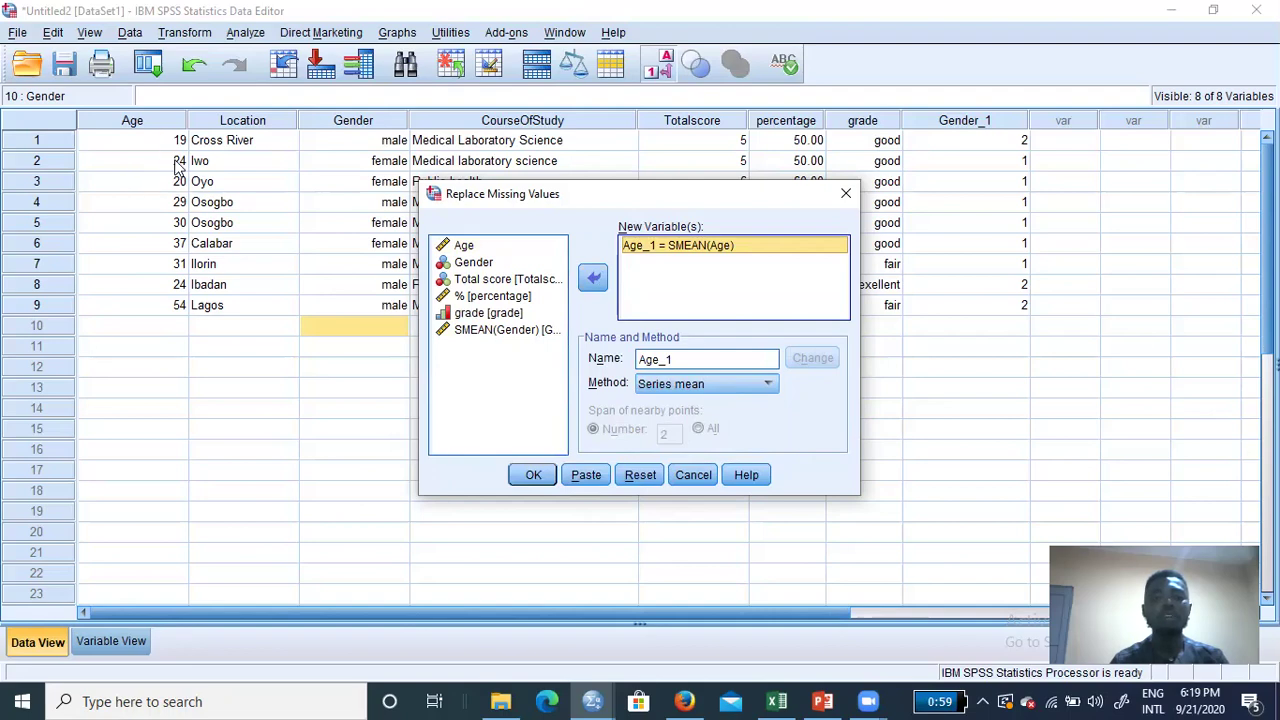
left_click(530, 476)
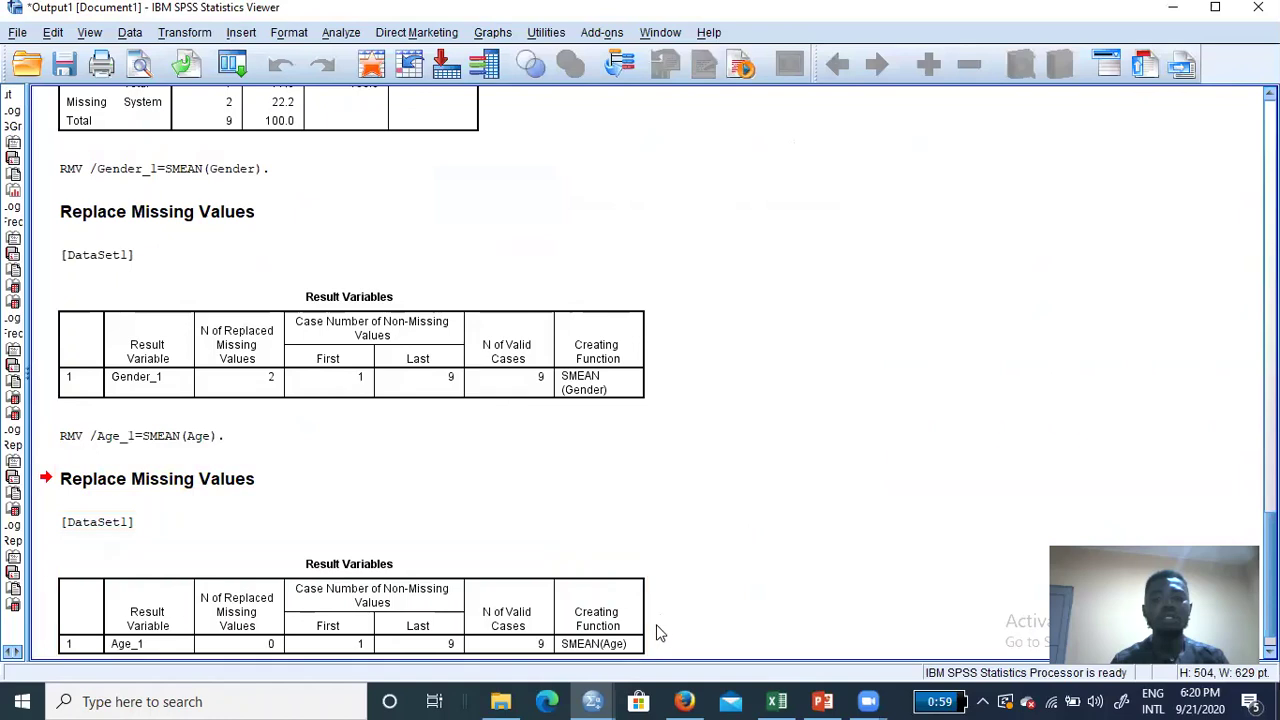
- Examine the Replace Missing Values result tables for Gender and Age in the output, comparing the number of replaced missing values
scroll(656, 632, "down", 1)
left_click(443, 576)
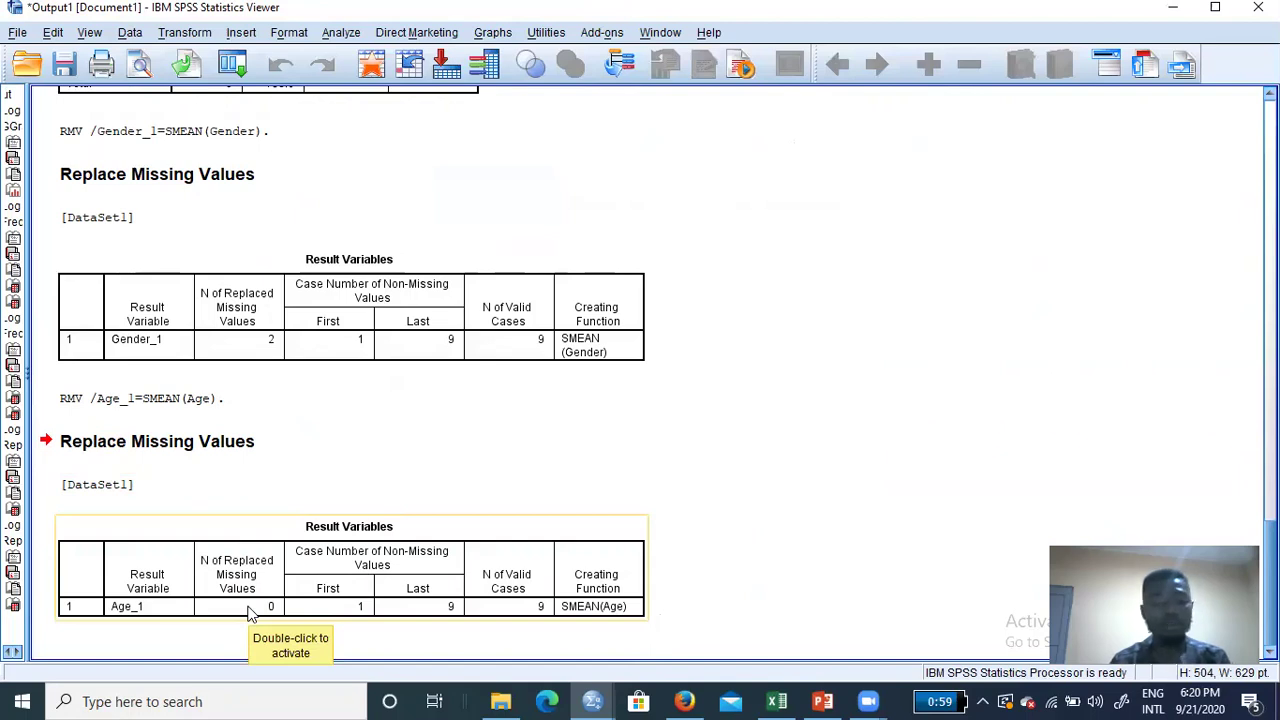
left_click(186, 442)
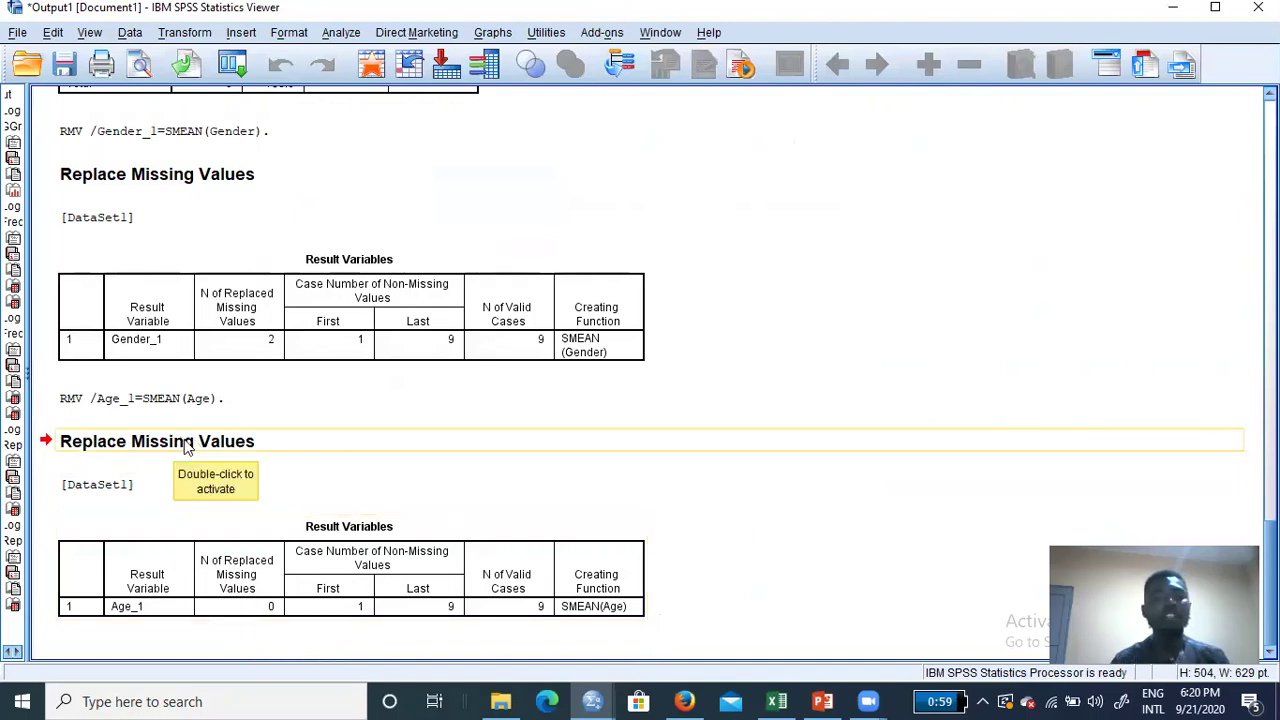
left_click(34, 350)
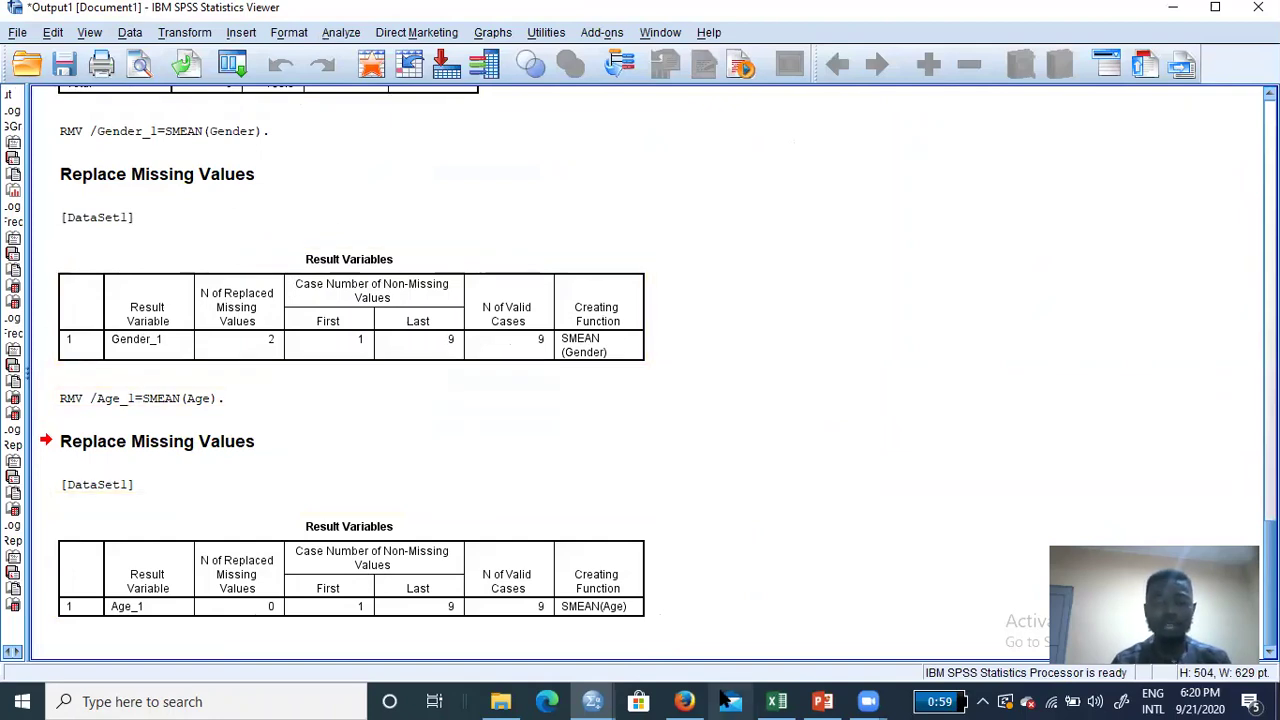
mouse_move(592, 701)
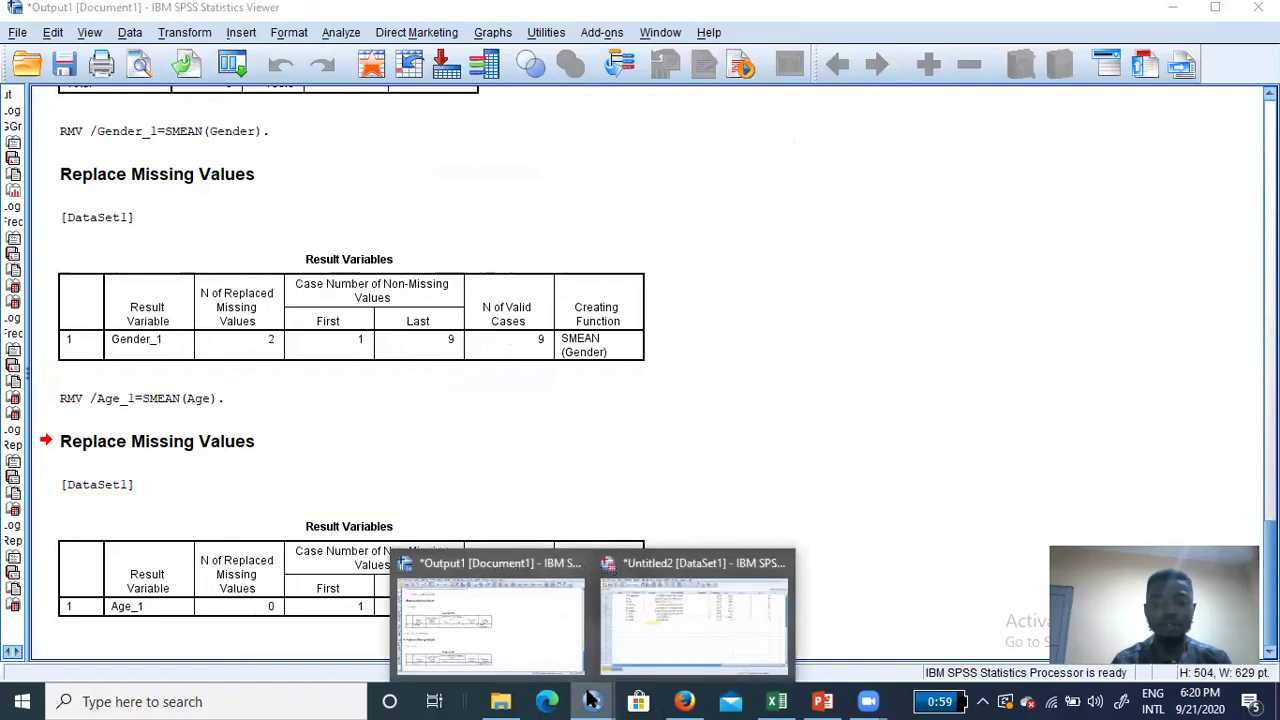
left_click(554, 646)
left_click(285, 358)
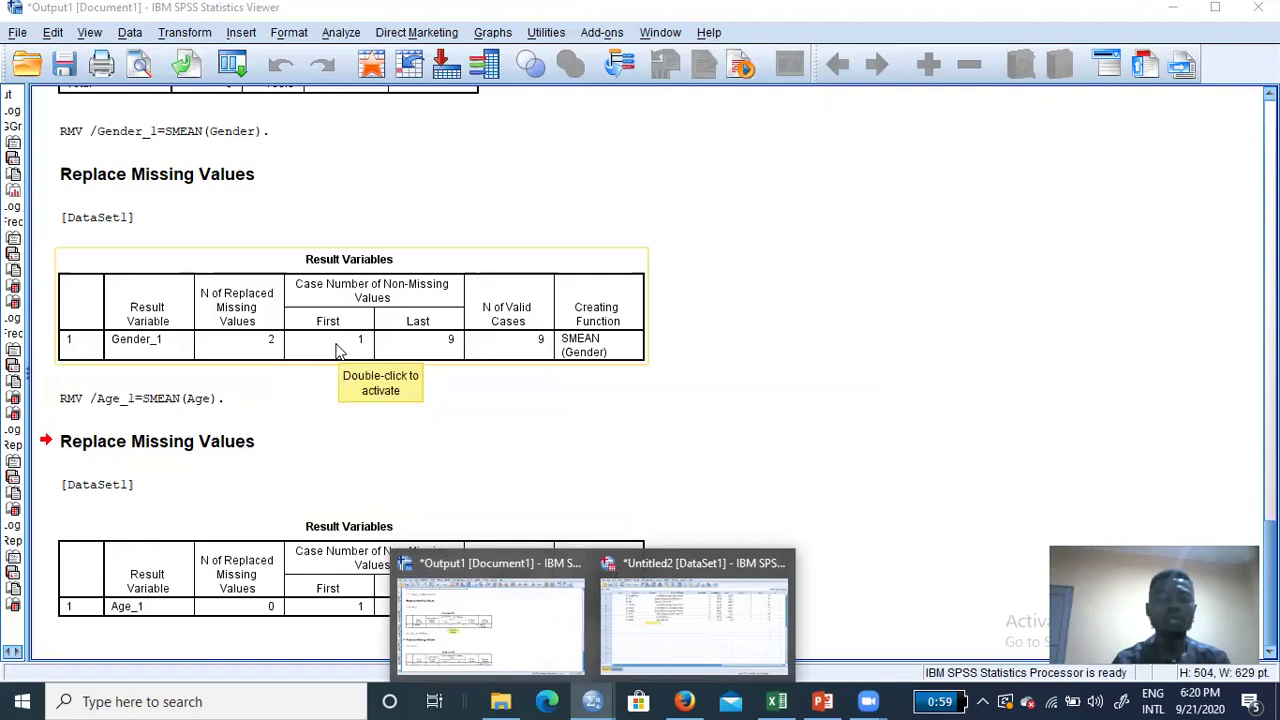
left_click(404, 402)
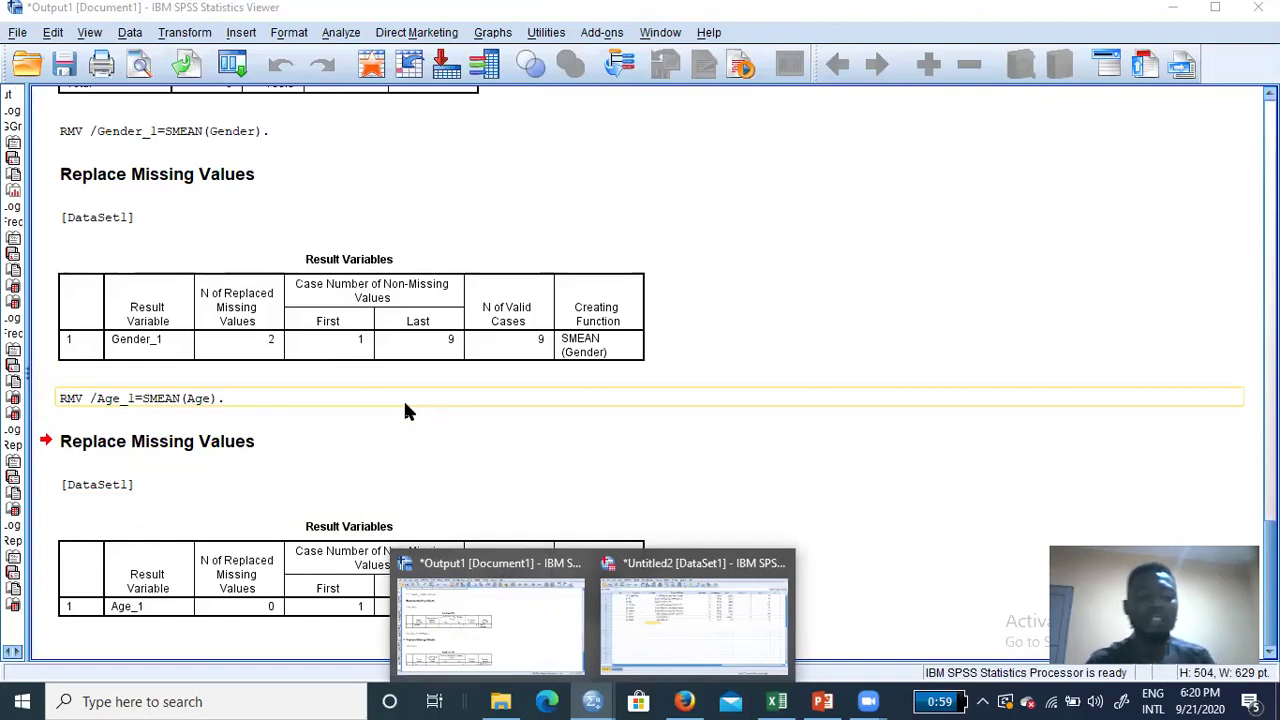
left_click(255, 267)
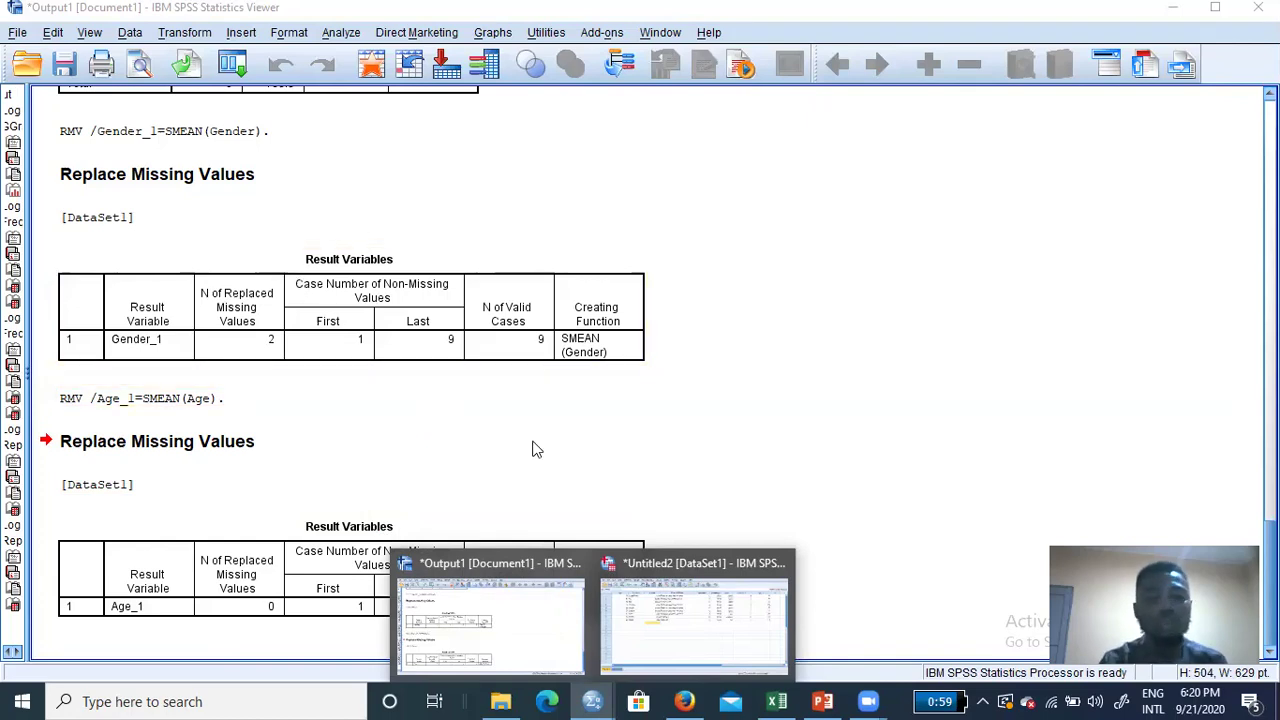
left_click(128, 486)
left_click(140, 600)
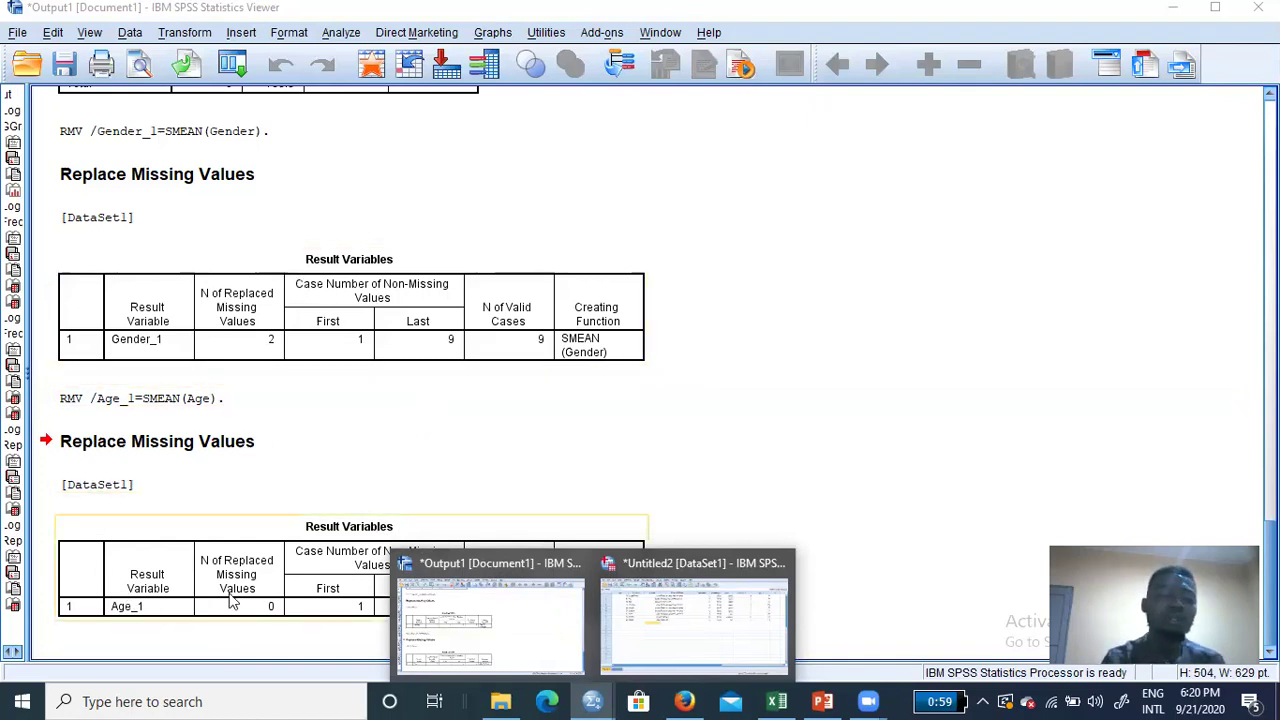
left_click(630, 358)
left_click(596, 440)
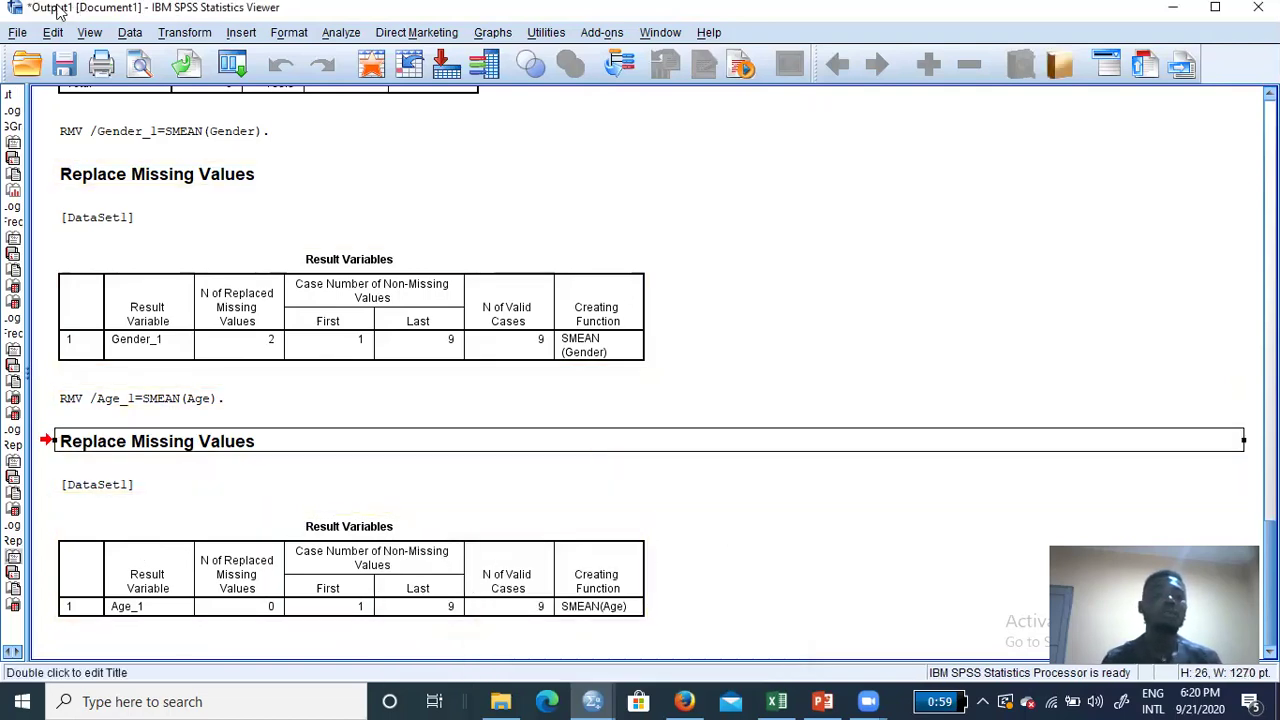
- Switch to the PowerPoint presentation and page through the slides from "Features" to the closing "Thanks For Your Audience" slide
left_click(823, 701)
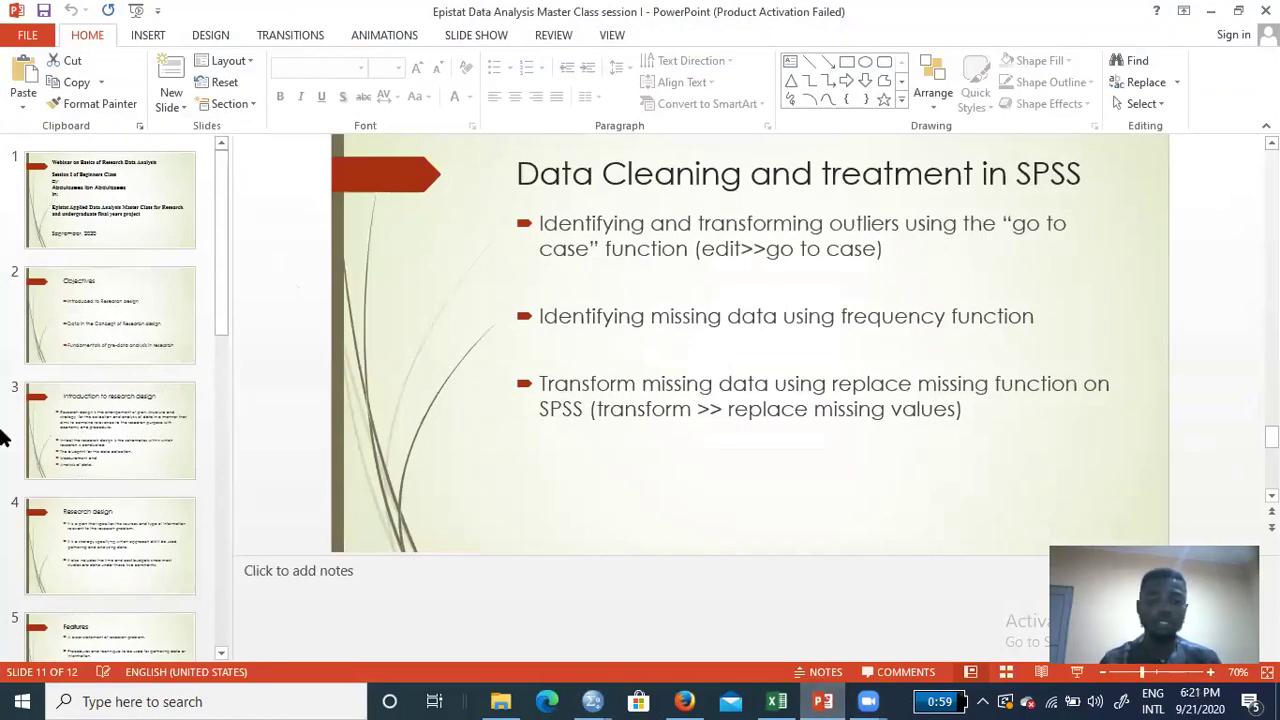
left_click(80, 622)
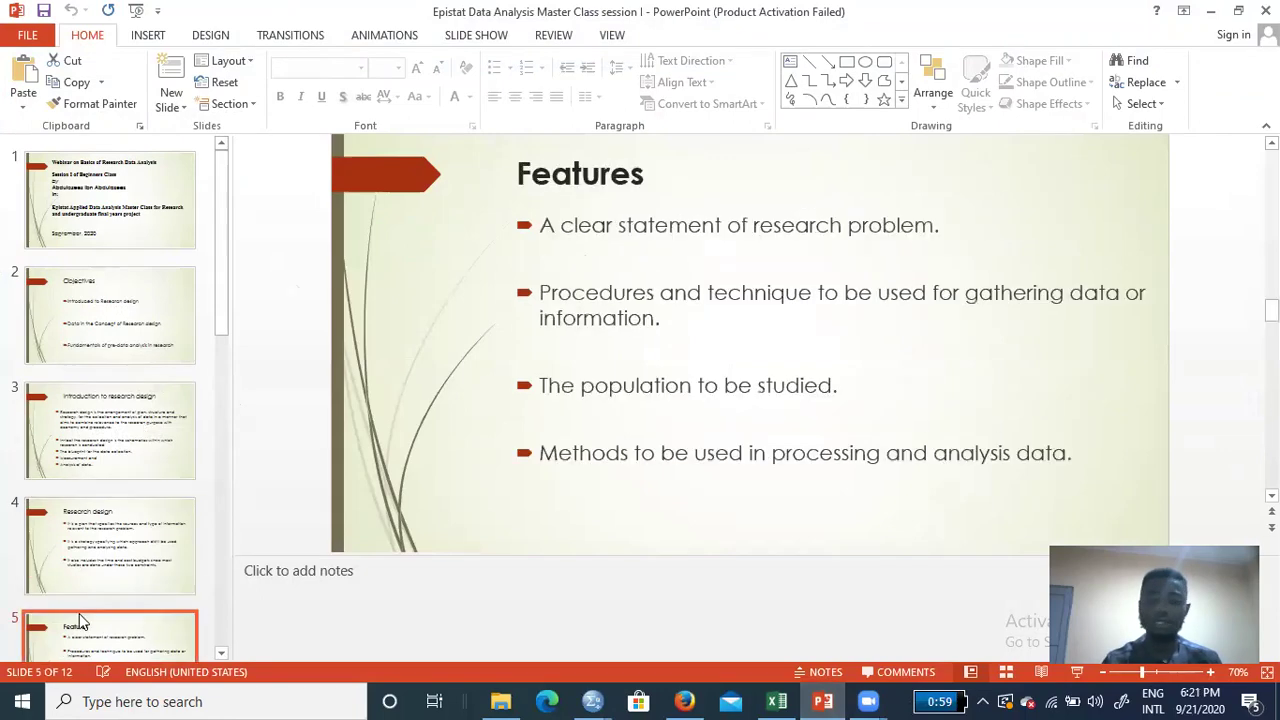
key("Down")
key("Down")
key("Down")
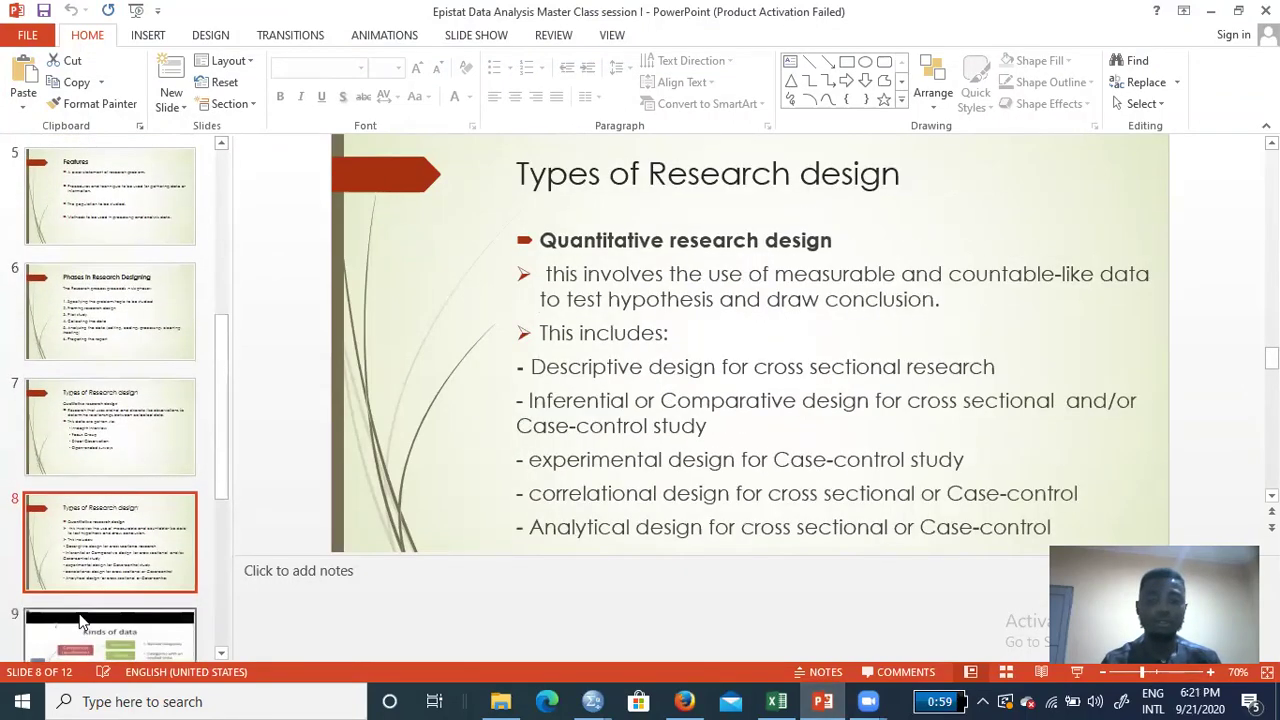
key("Down")
key("Down")
key("Down")
key("Down")
key("Up")
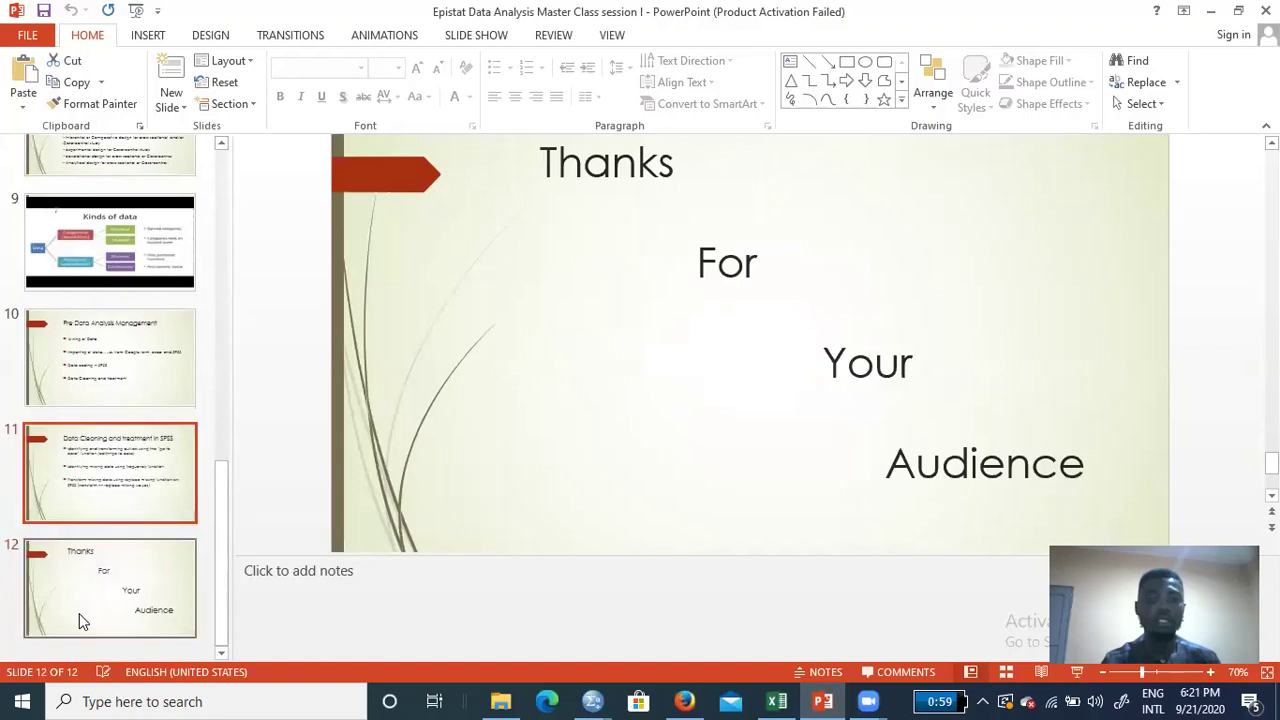
key("Down")
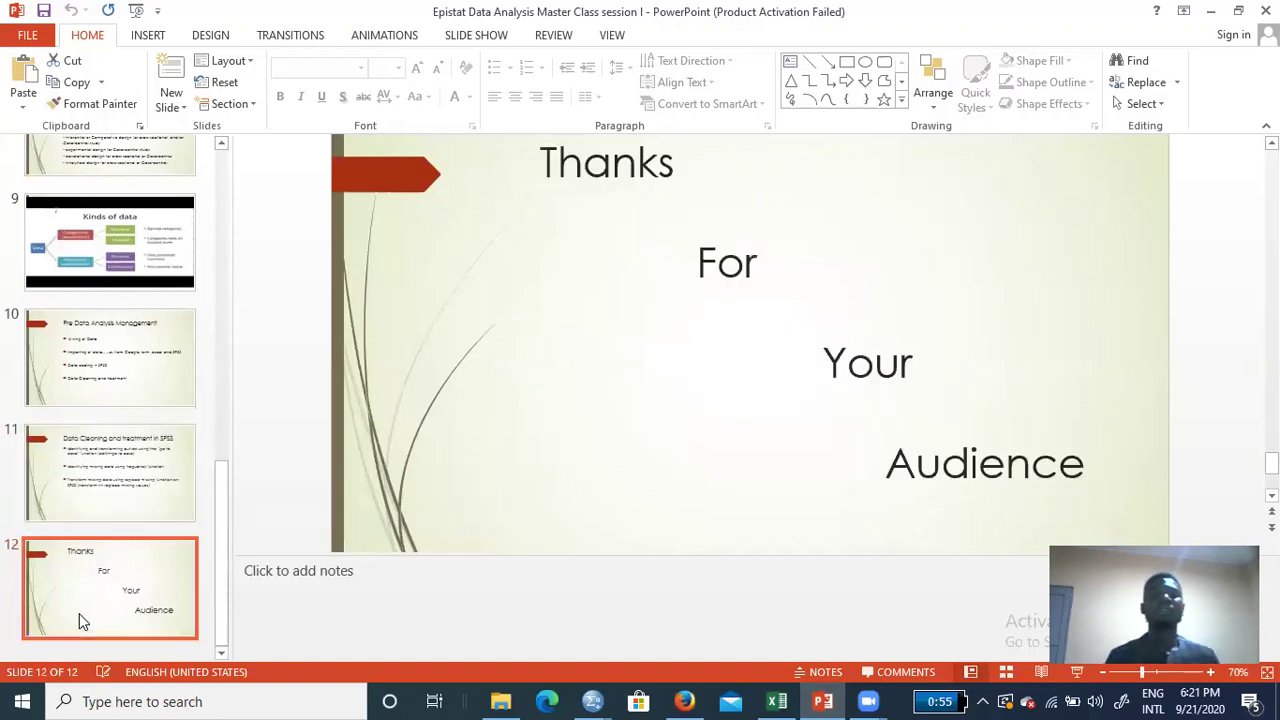